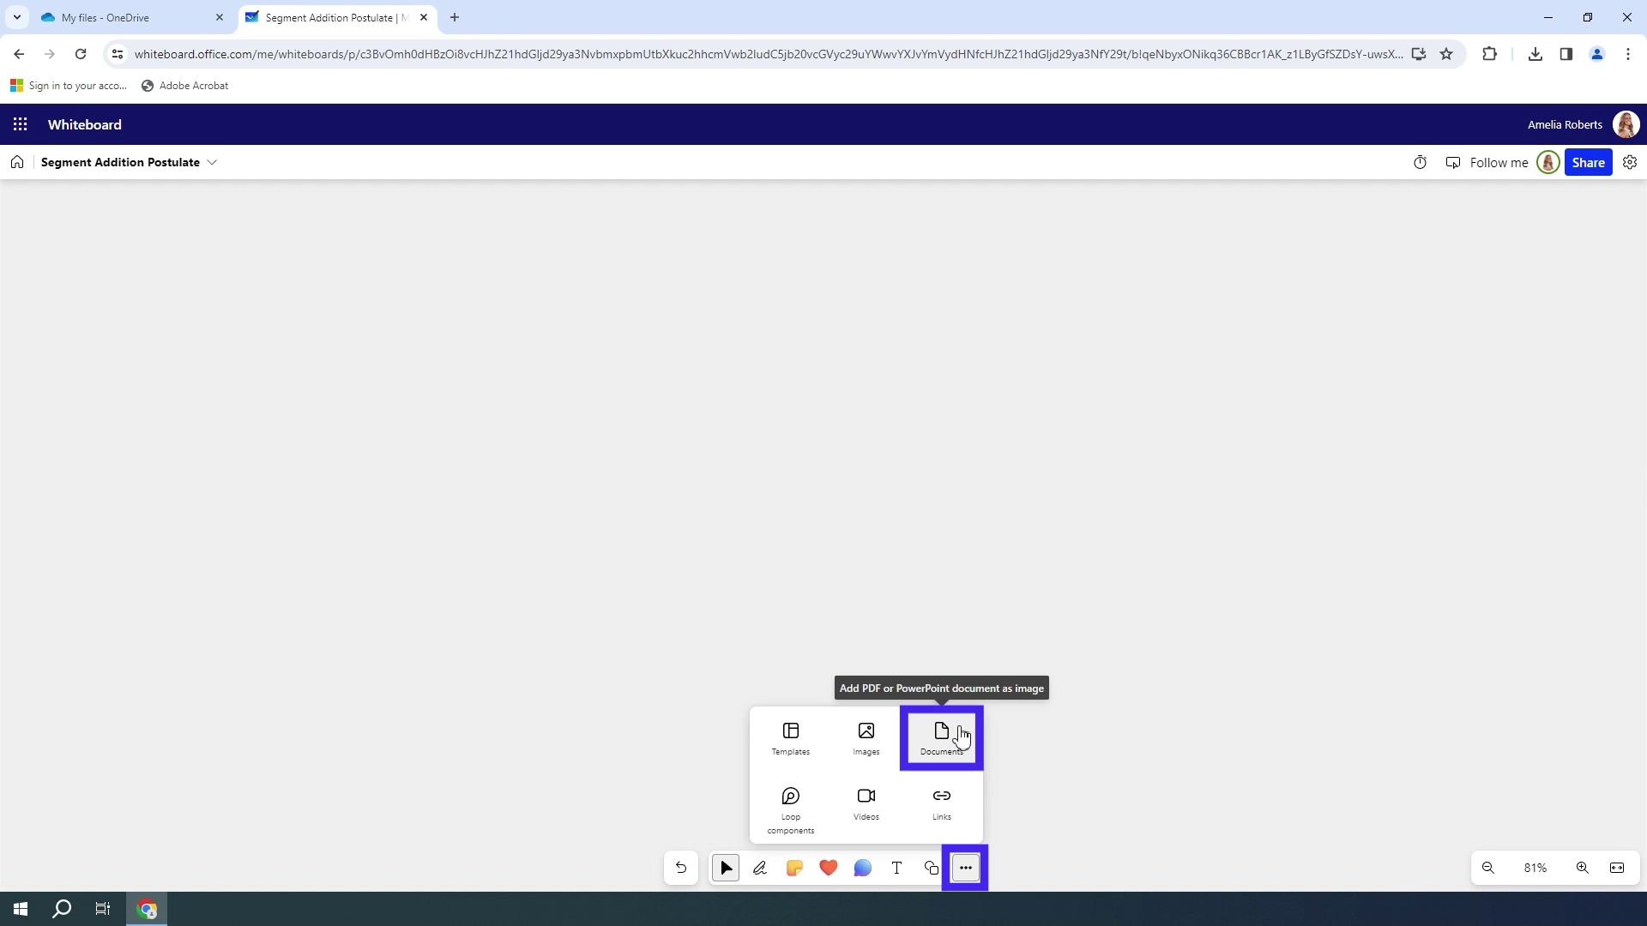
# Pick SegmentAdd.pdf from Documents > MS Whiteboard ODL as the PDF to add
pyautogui.click(961, 738)
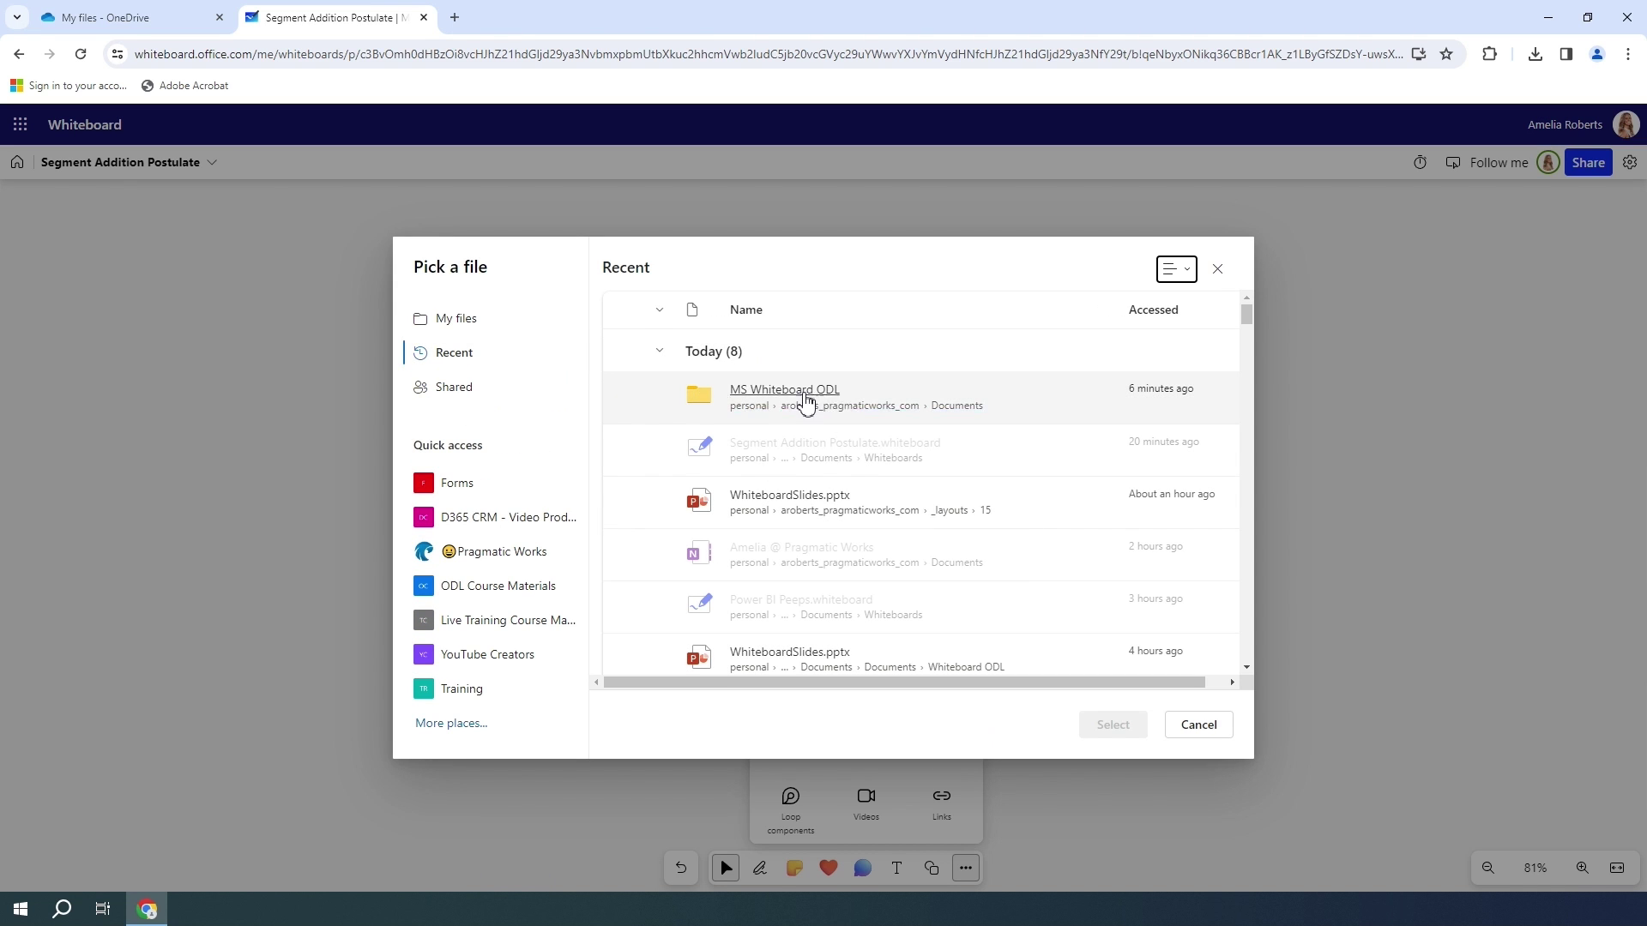
pyautogui.click(806, 399)
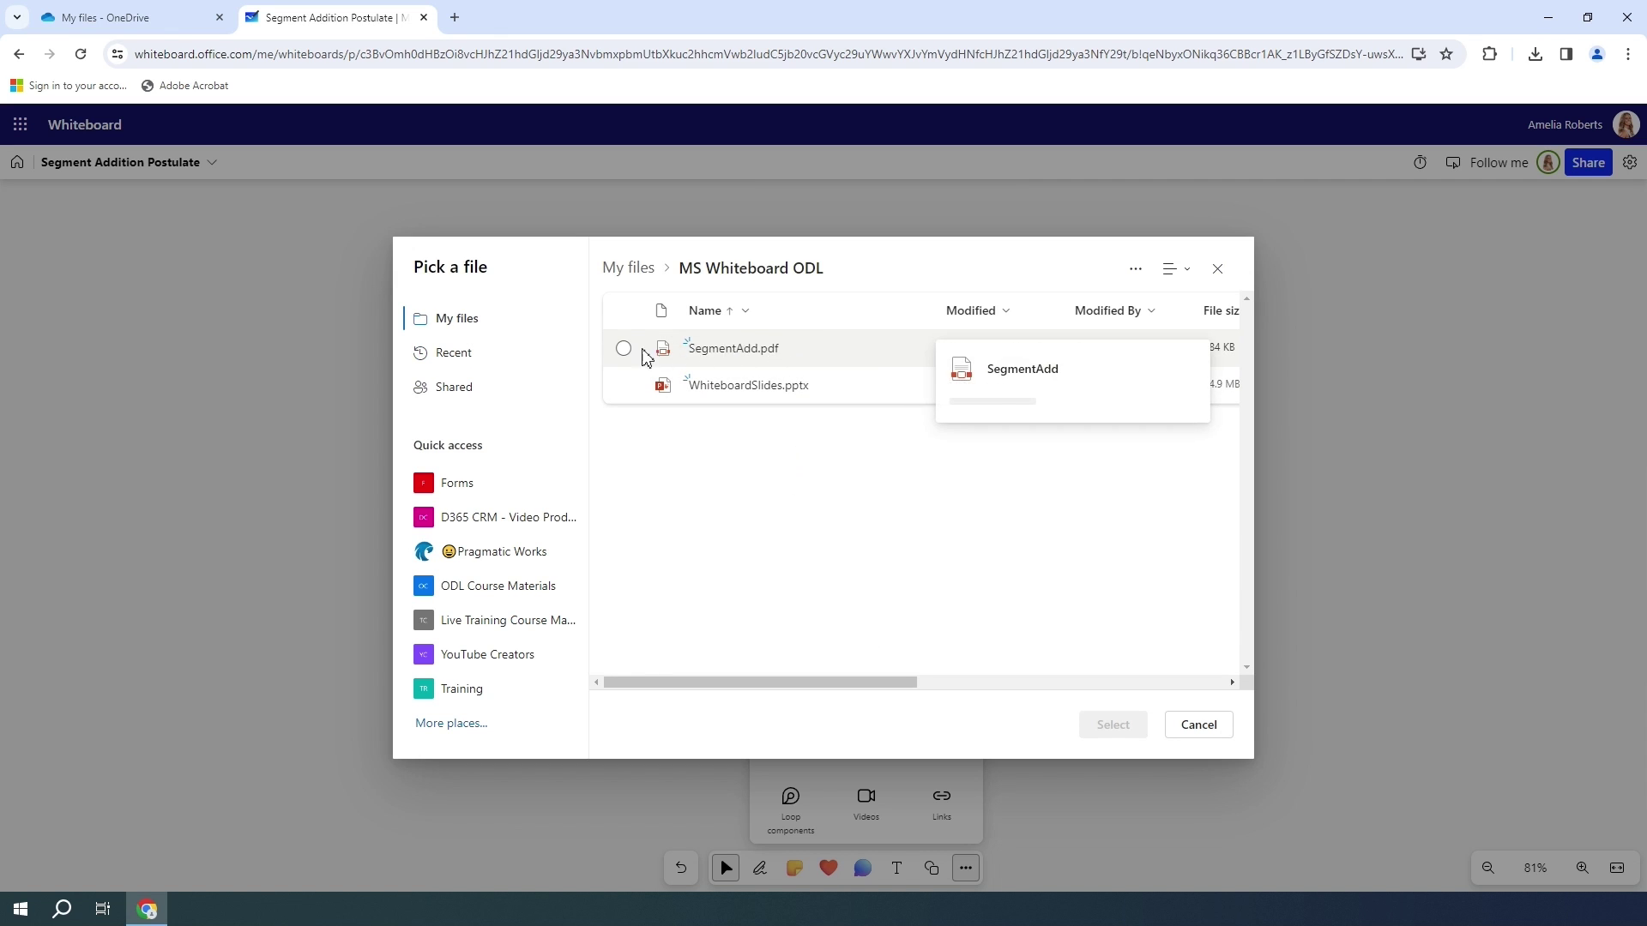
pyautogui.moveTo(739, 362)
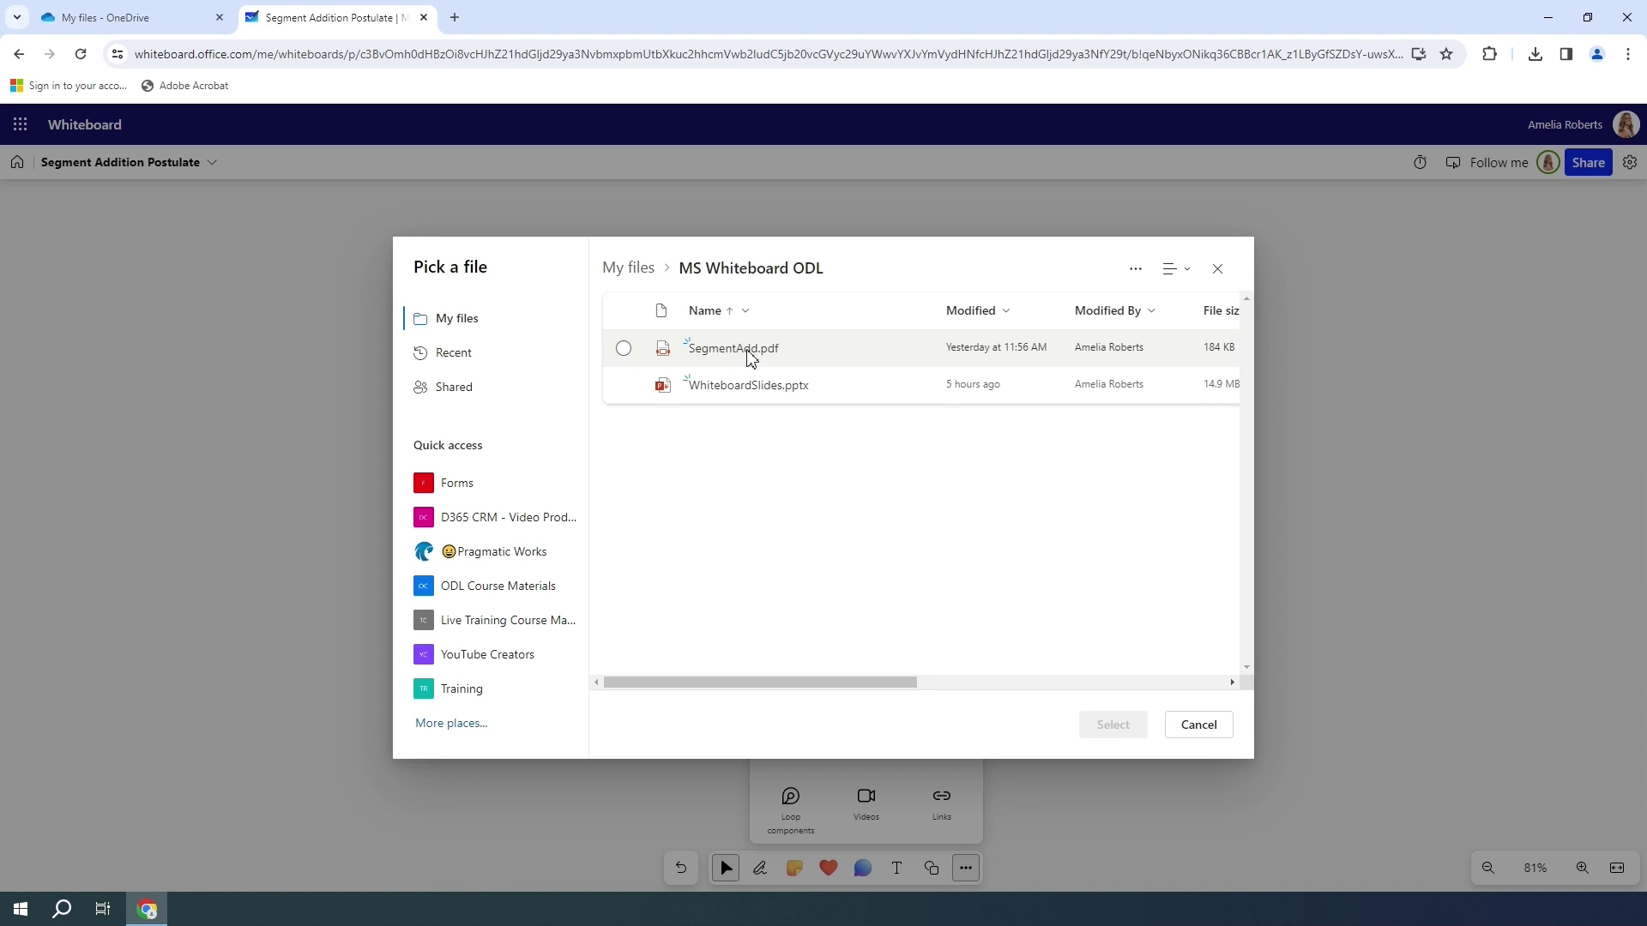
pyautogui.click(750, 351)
# Clear the all-pages selection and insert only the Station 1 and Station 2 pages
pyautogui.click(1110, 729)
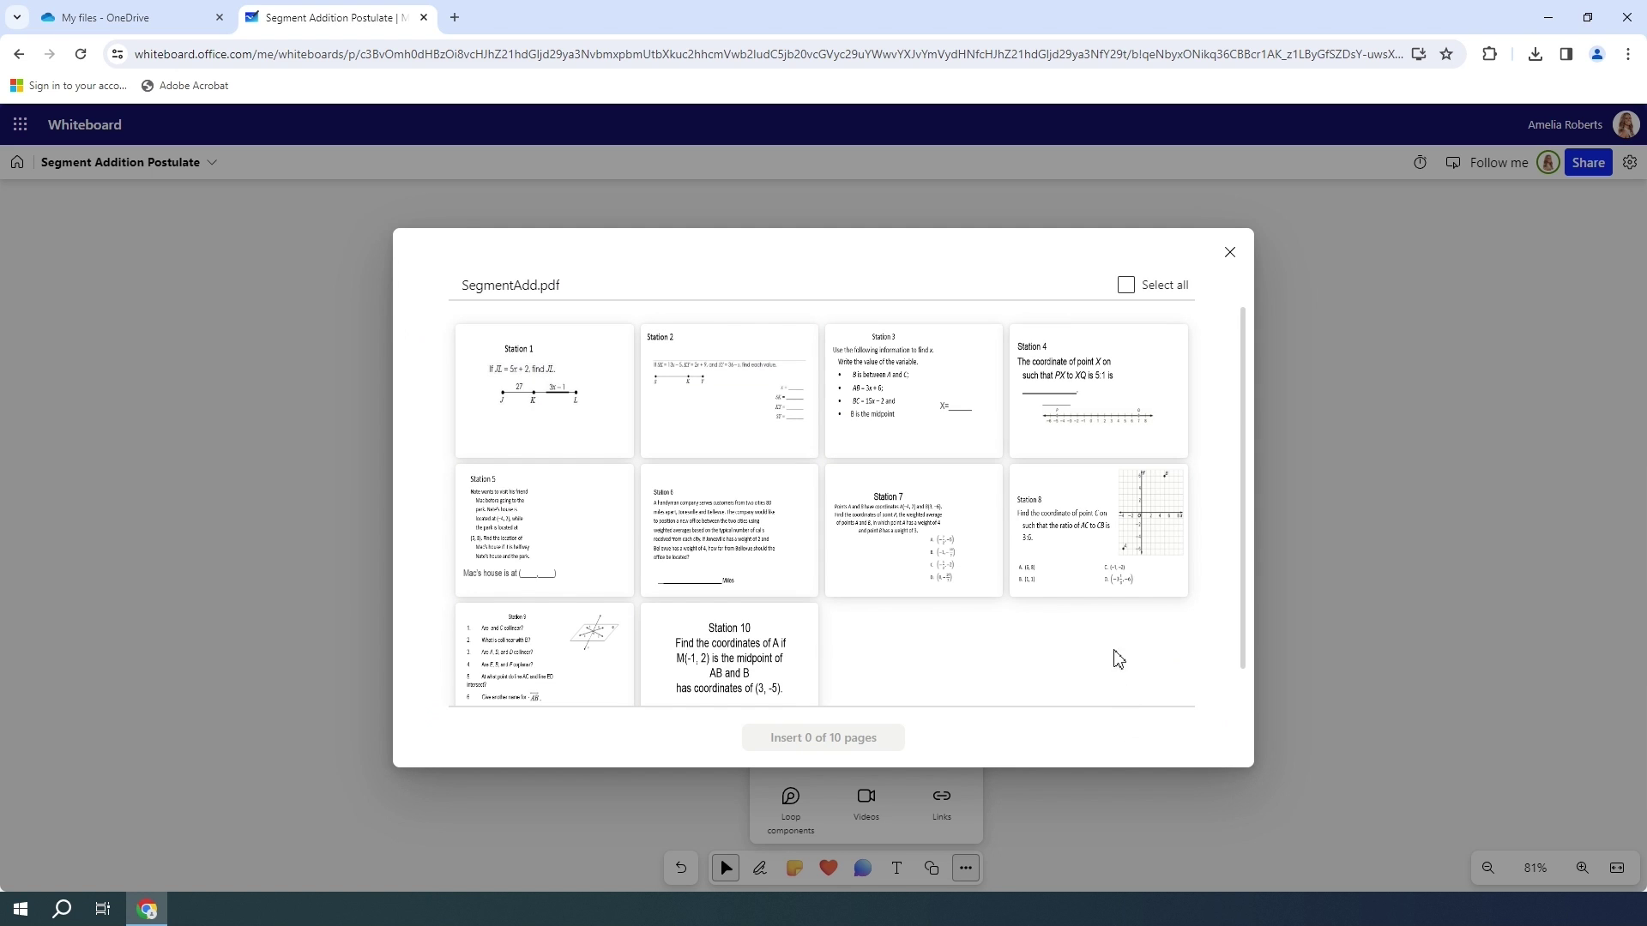
pyautogui.scroll(-1, 1200, 575)
pyautogui.scroll(1, 1205, 579)
pyautogui.click(1127, 286)
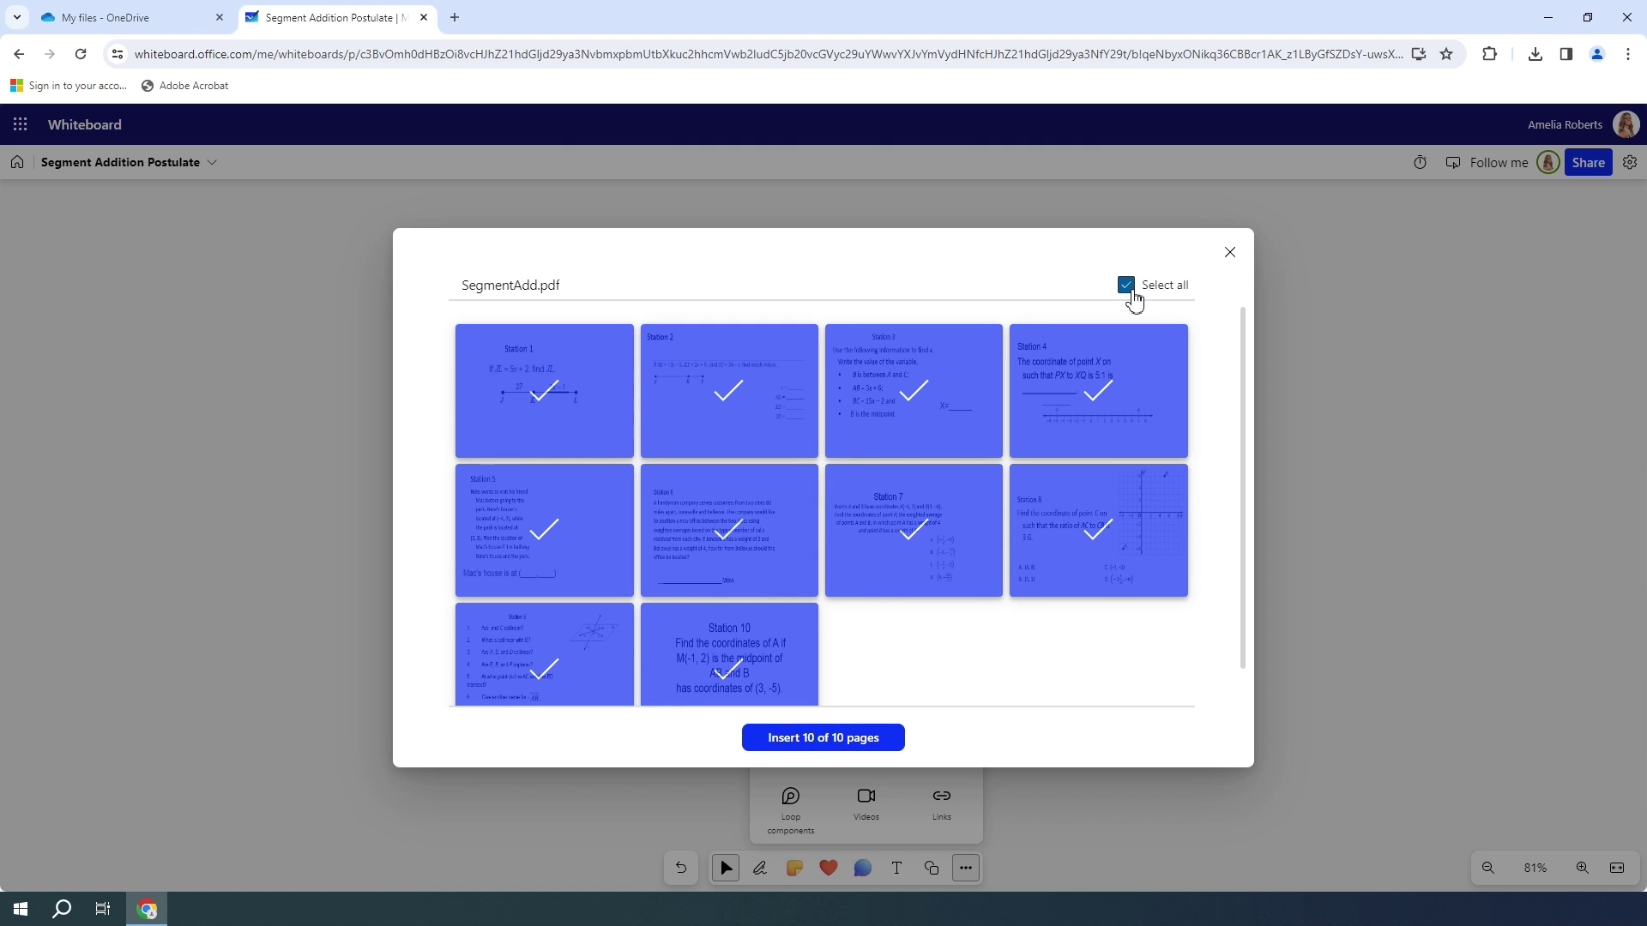
pyautogui.click(1130, 292)
pyautogui.click(525, 399)
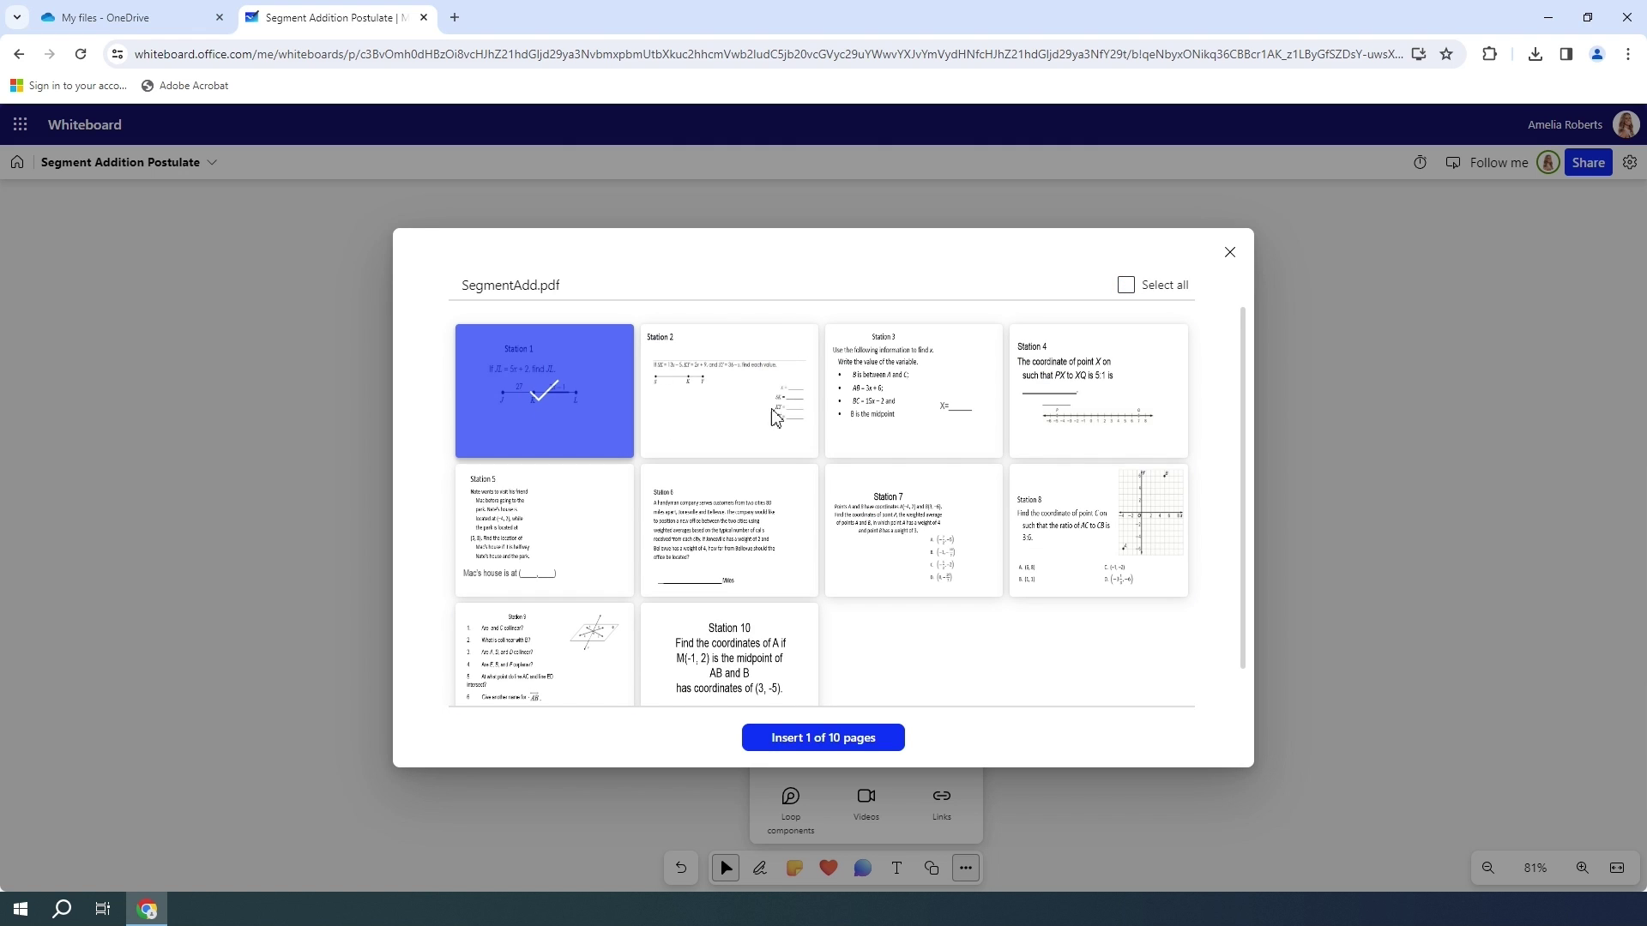
pyautogui.click(729, 397)
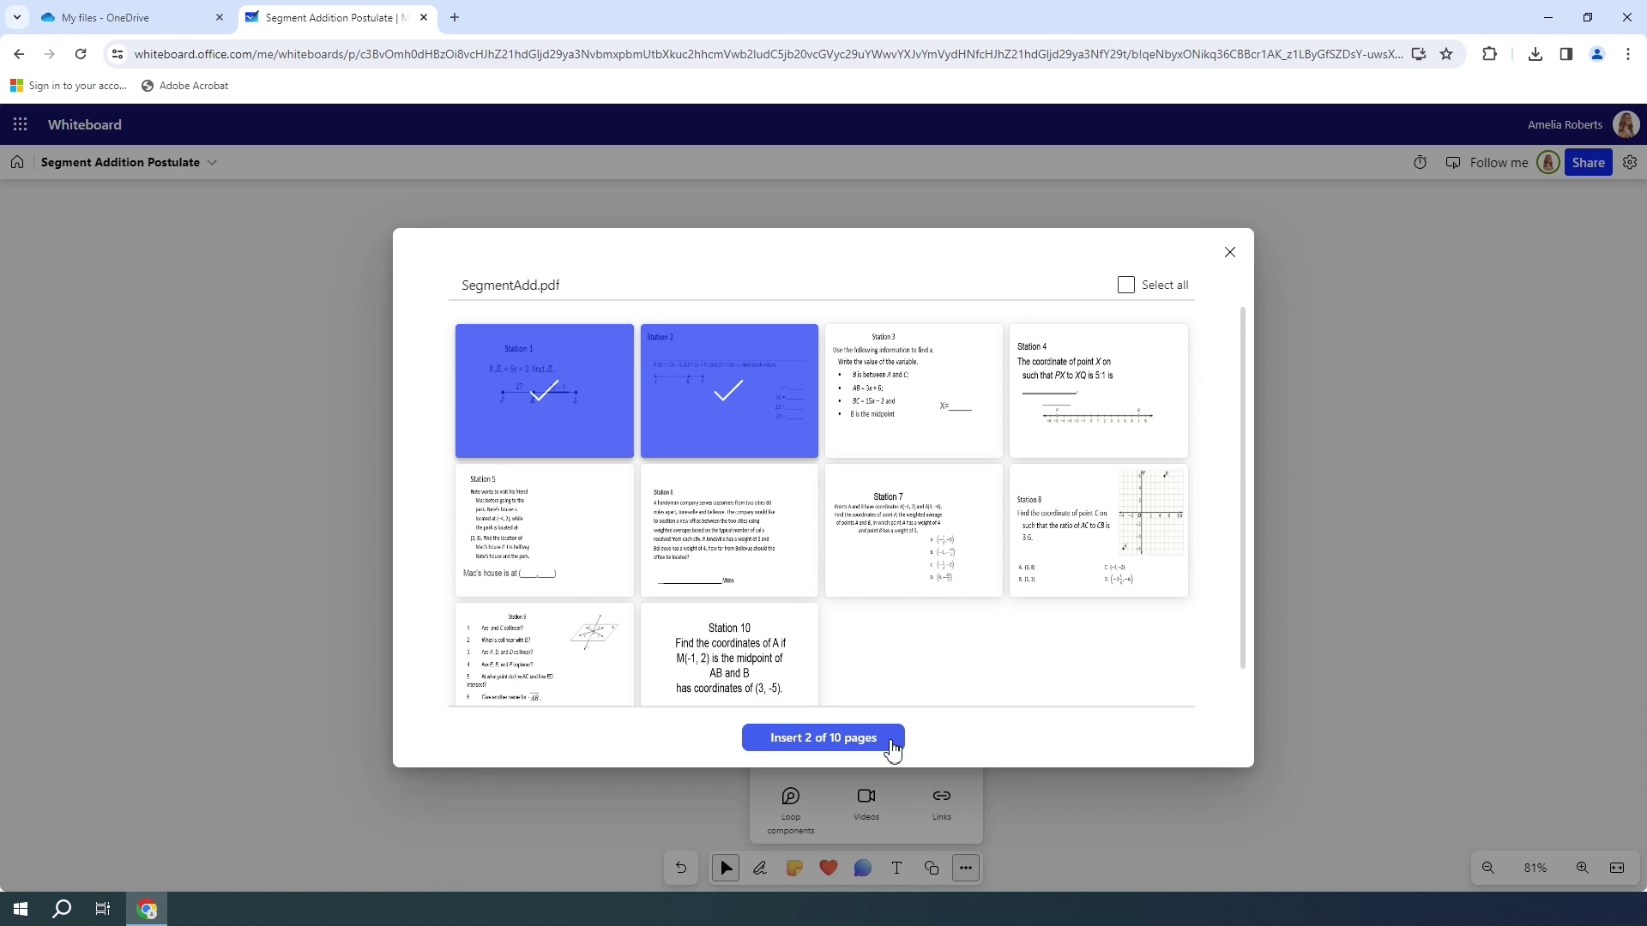
pyautogui.click(891, 742)
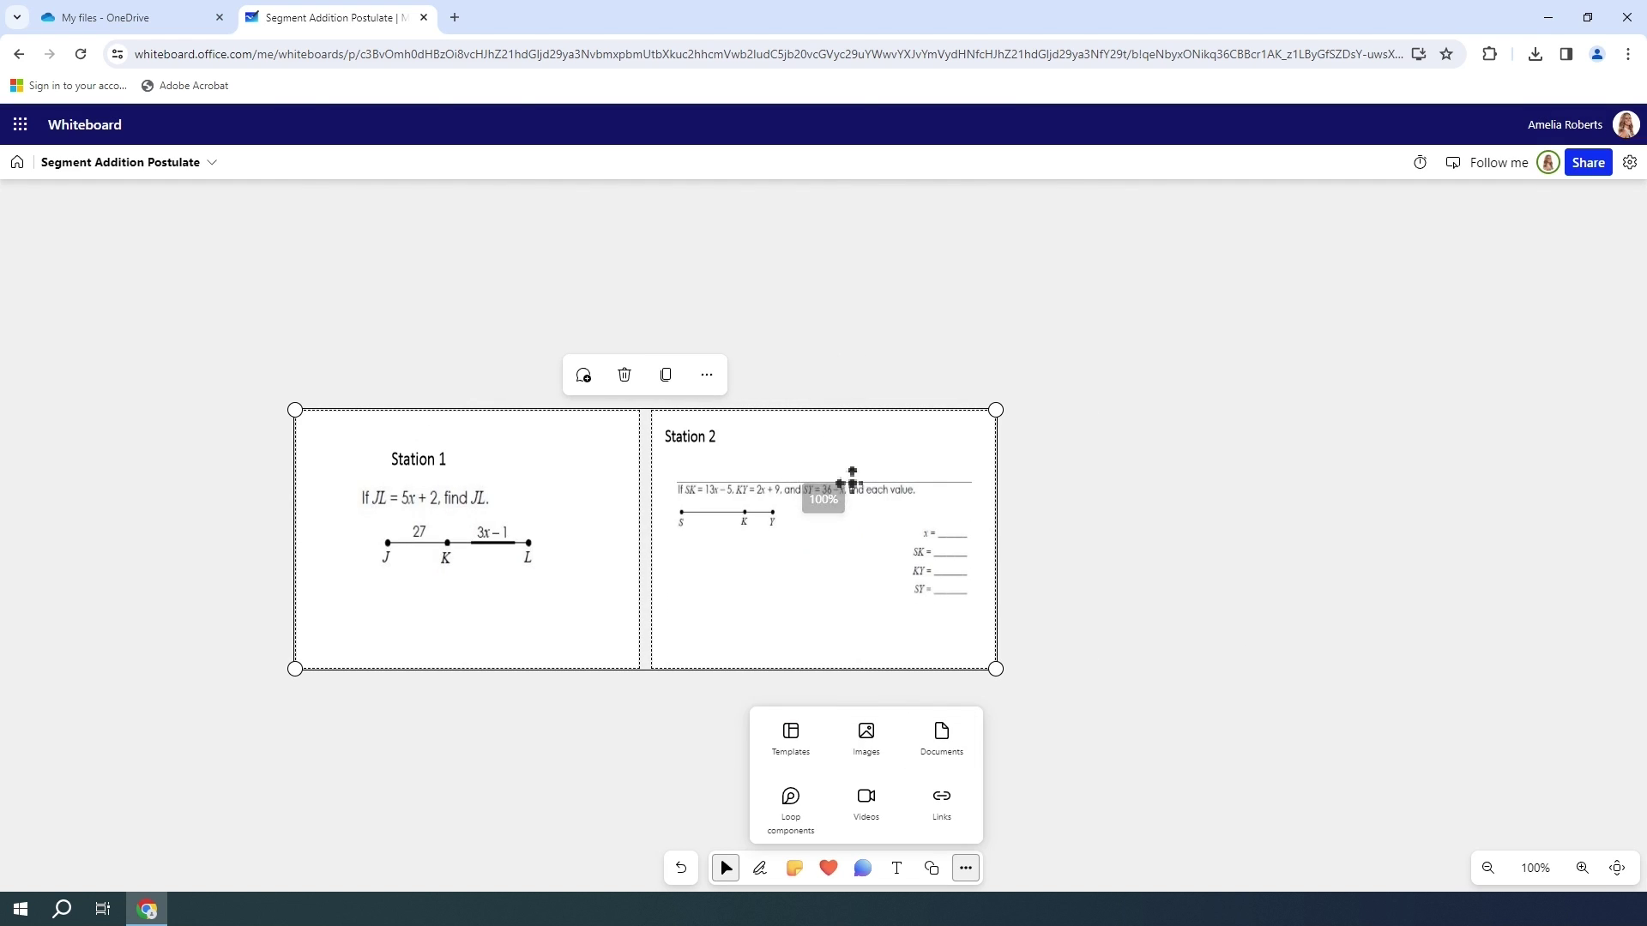
# Drag the Station 1 and Station 2 pages higher and lock them
pyautogui.moveTo(847, 436); pyautogui.dragTo(861, 310)
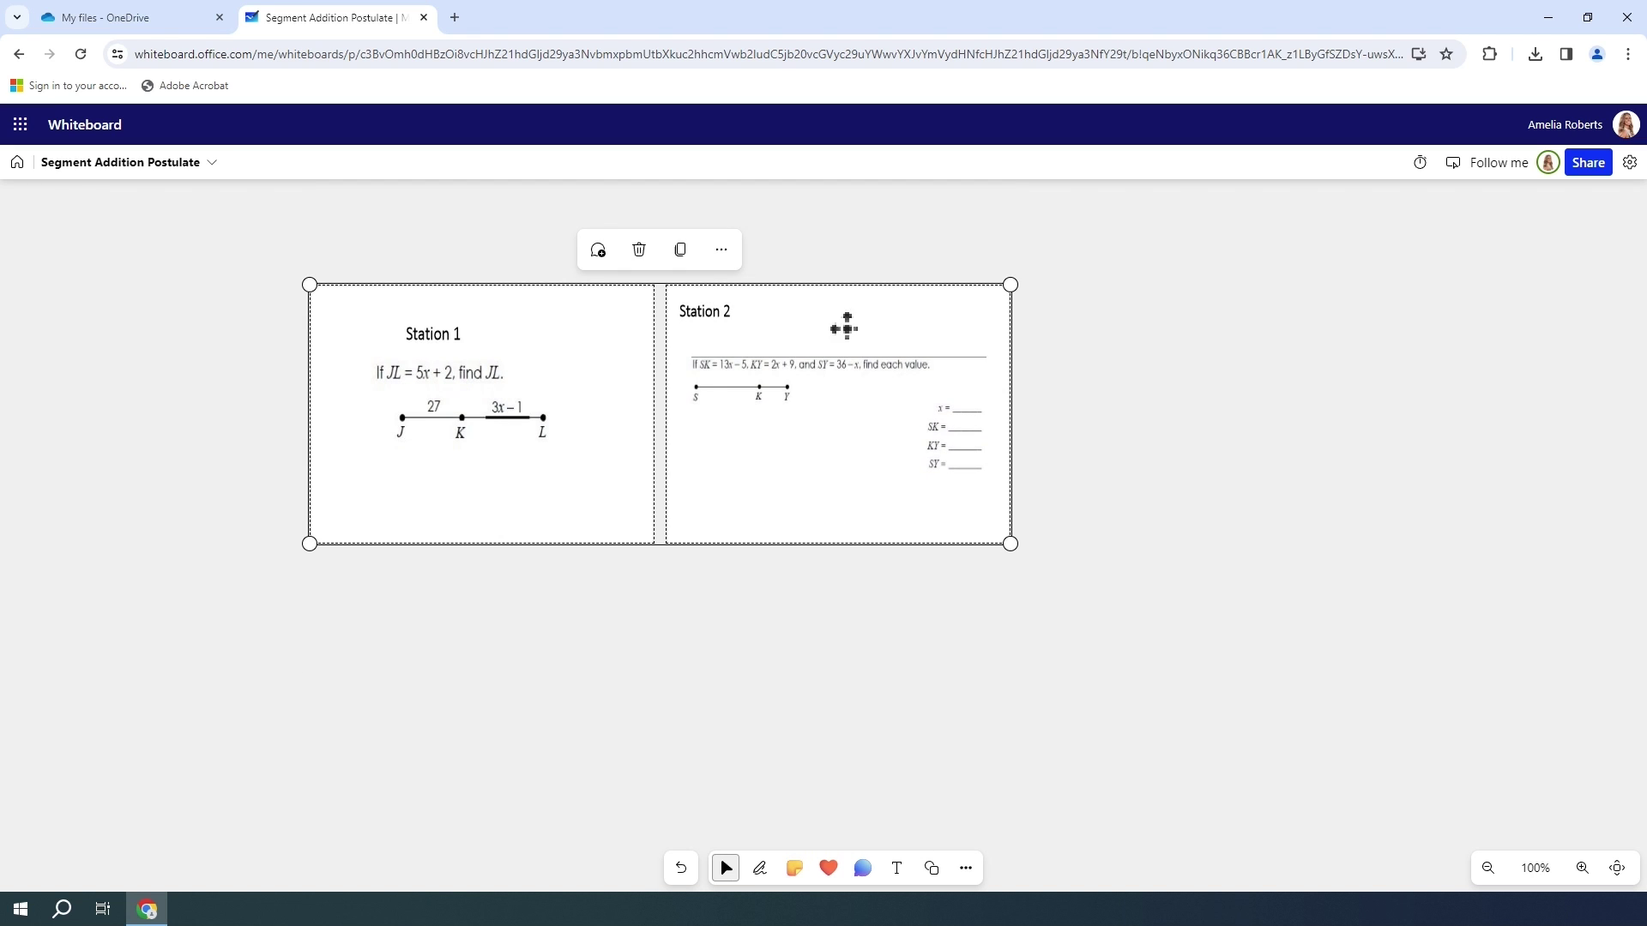
pyautogui.click(720, 258)
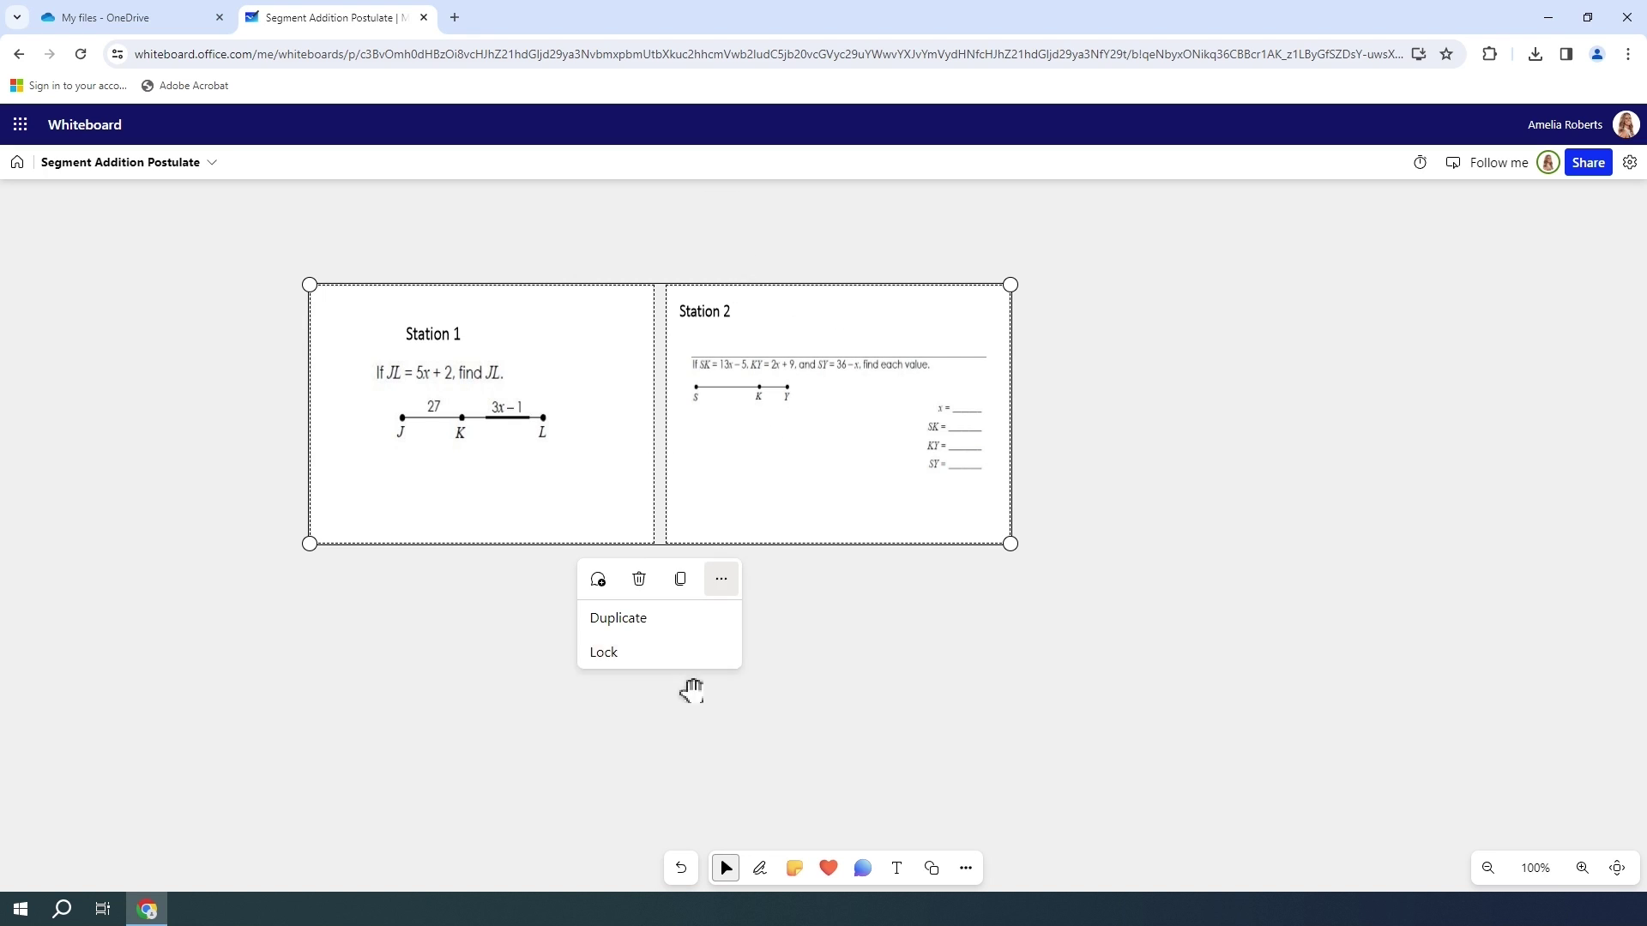
pyautogui.click(604, 654)
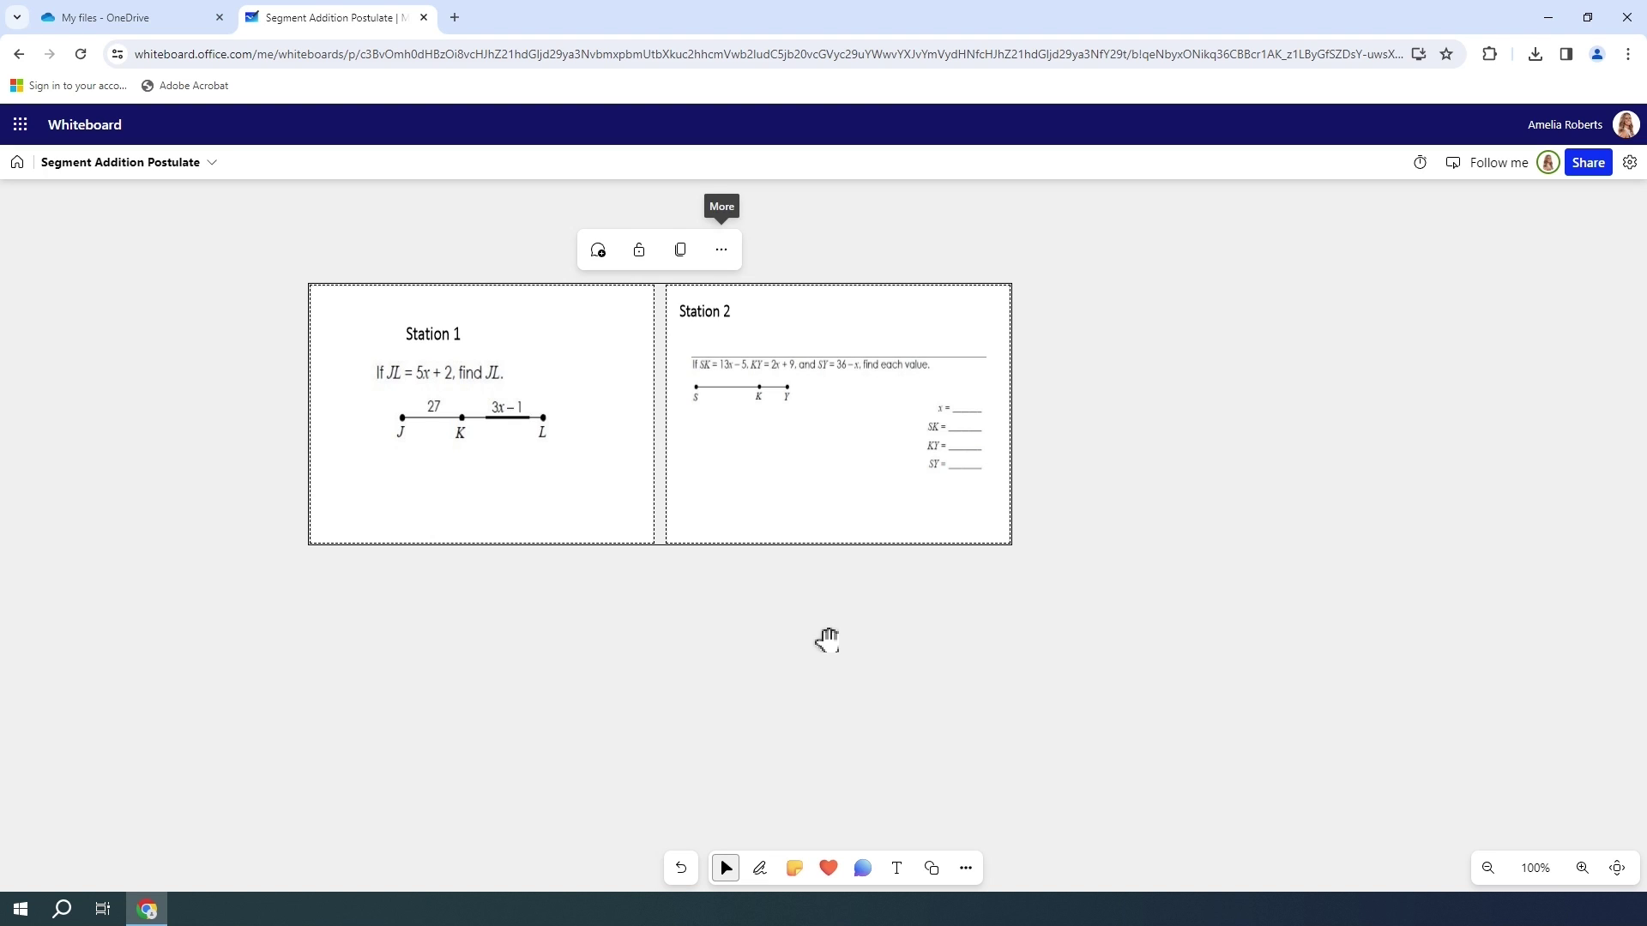
pyautogui.click(638, 250)
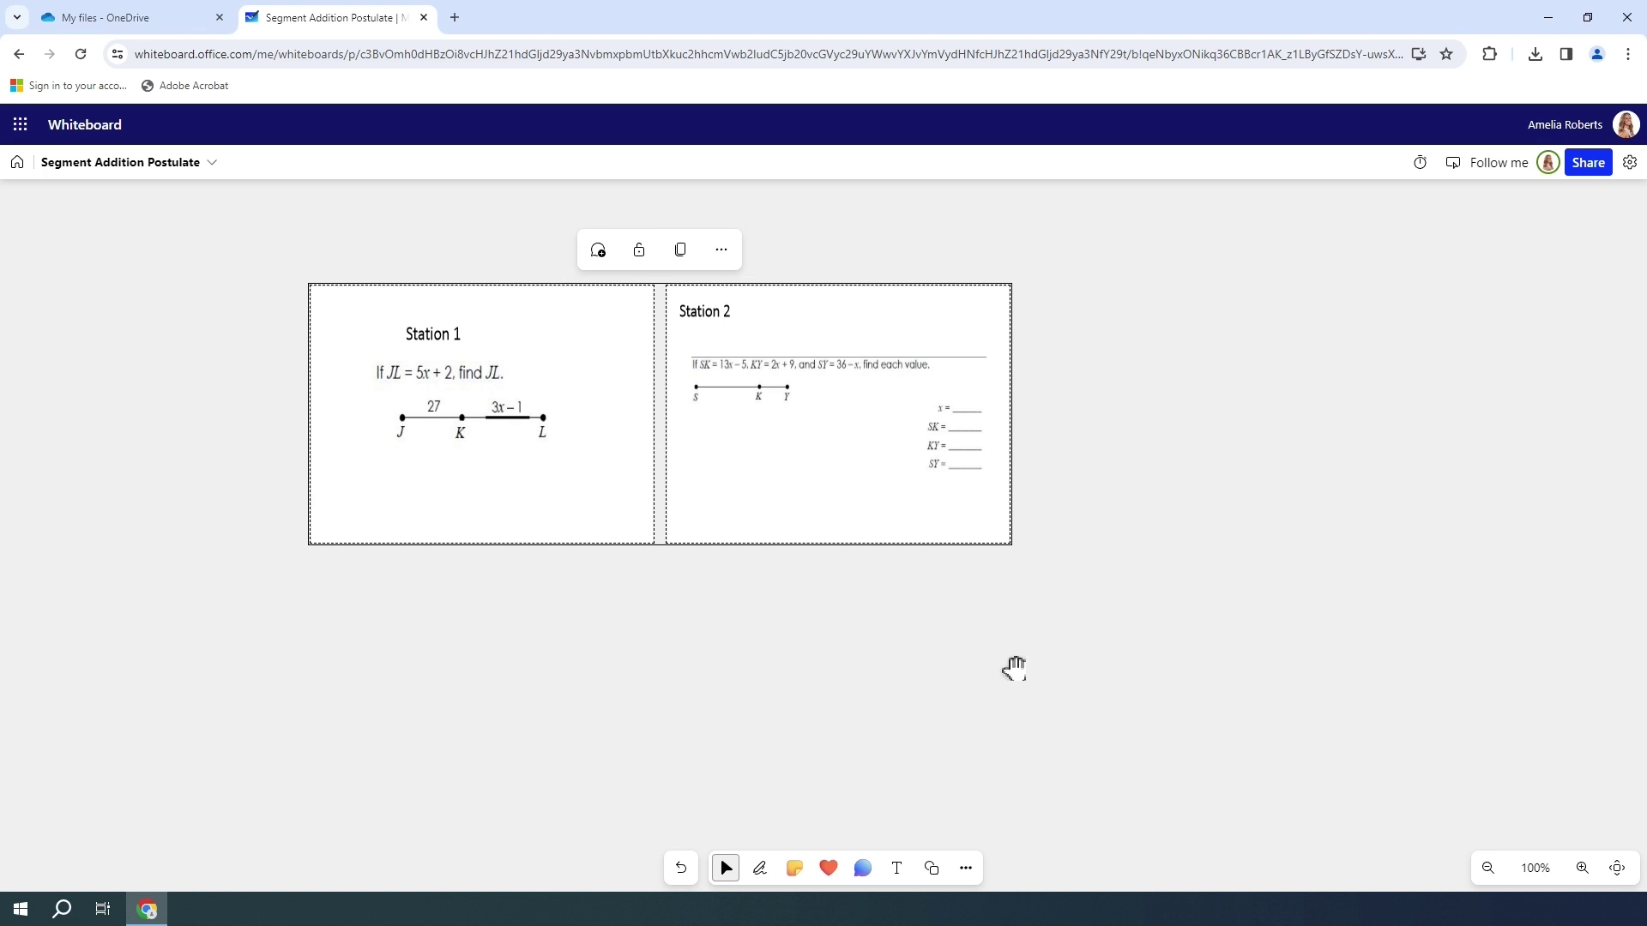
pyautogui.scroll(-1, 920, 632)
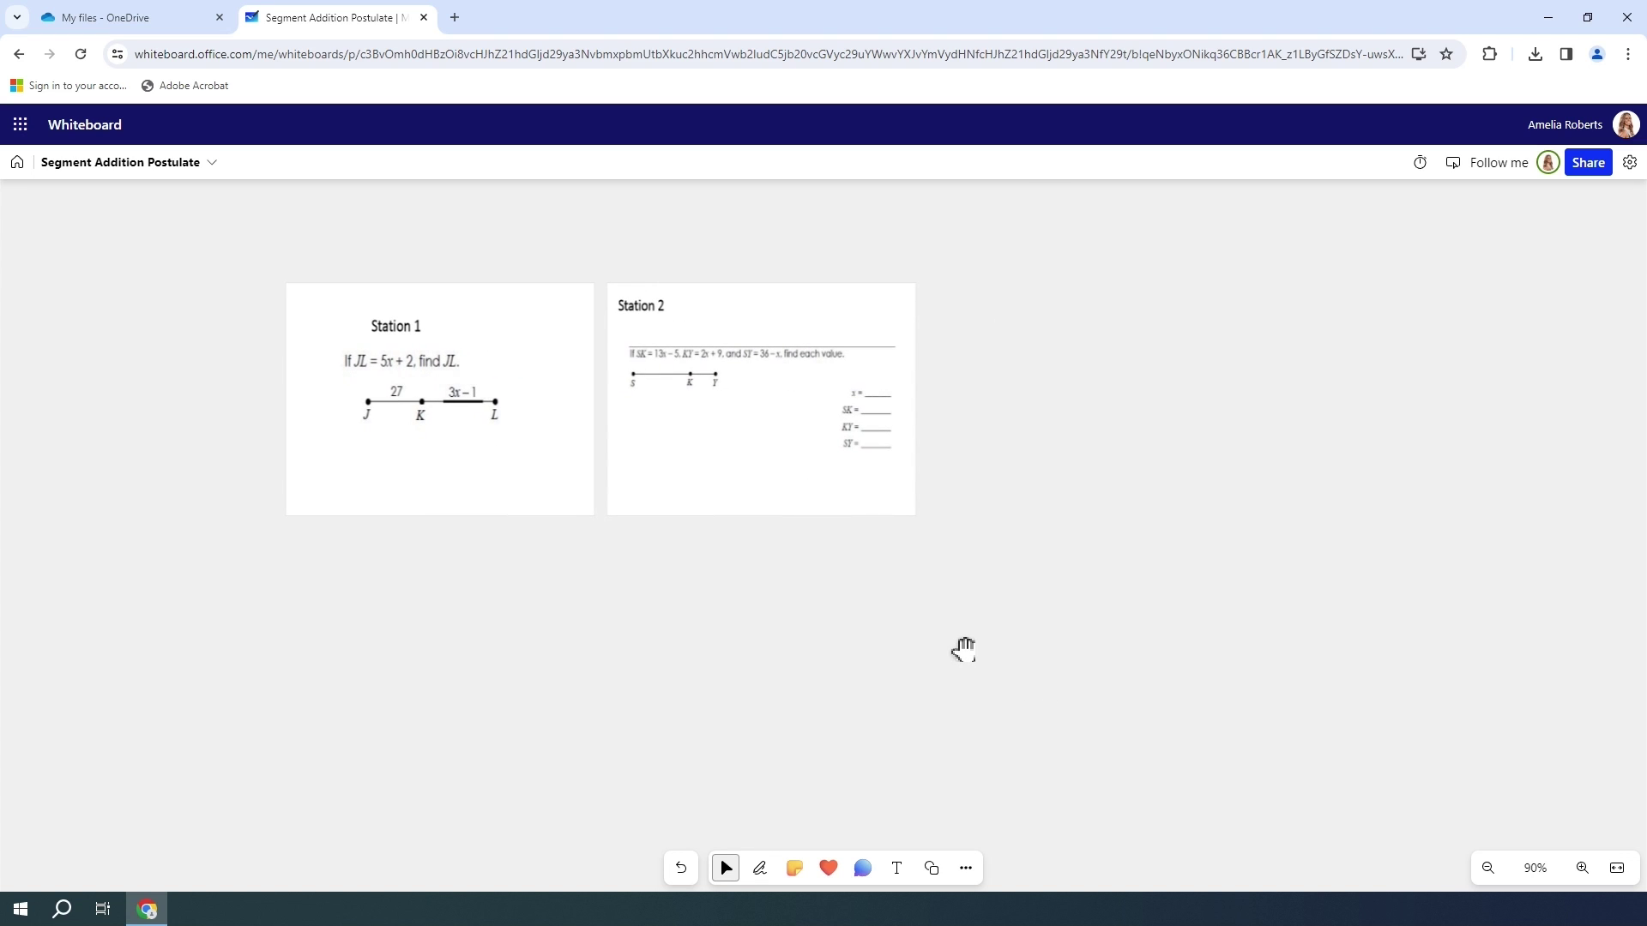
pyautogui.scroll(2, 810, 635)
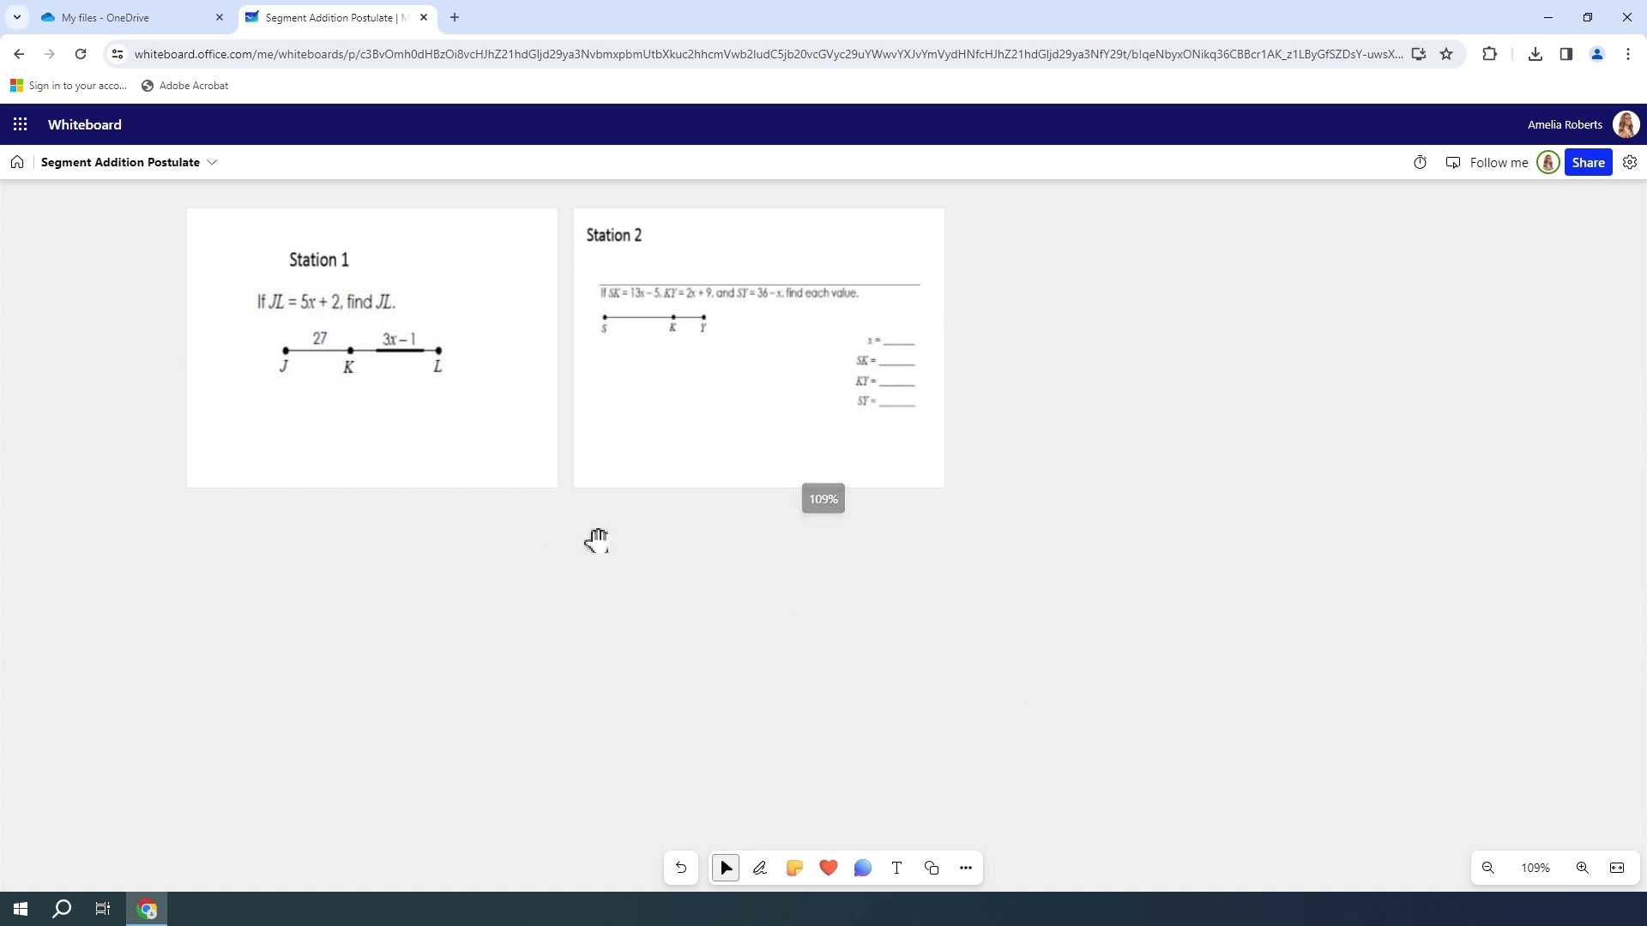
pyautogui.moveTo(596, 540); pyautogui.dragTo(695, 650)
pyautogui.scroll(1, 836, 654)
pyautogui.scroll(3, 836, 654)
pyautogui.scroll(-5, 695, 650)
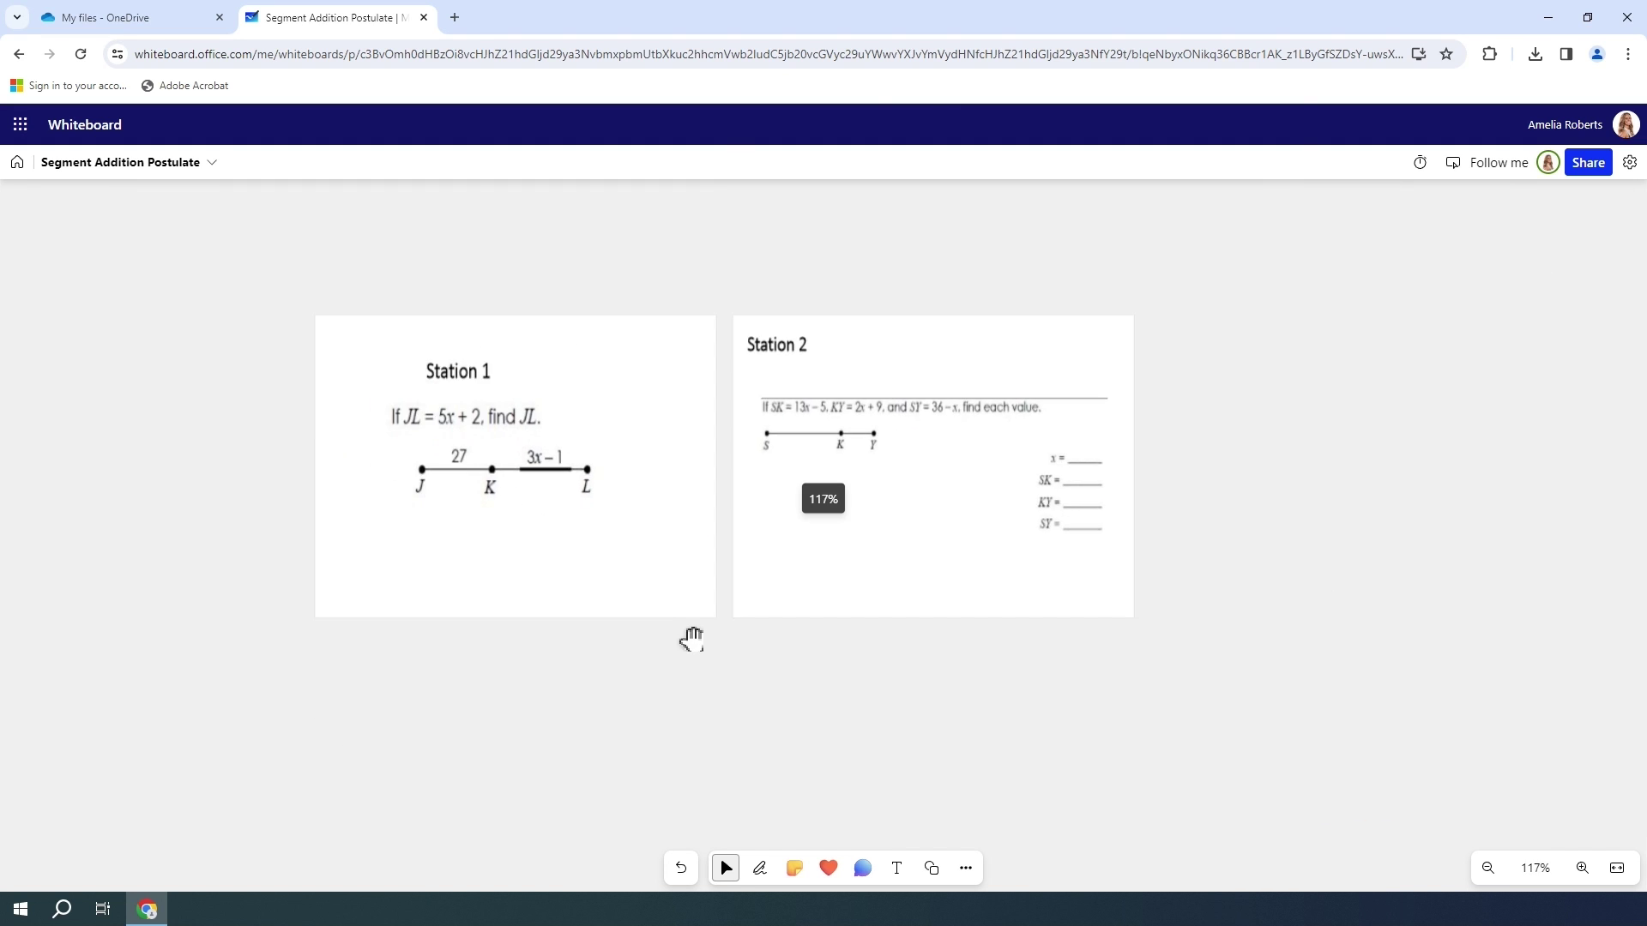
pyautogui.moveTo(978, 787); pyautogui.dragTo(923, 646)
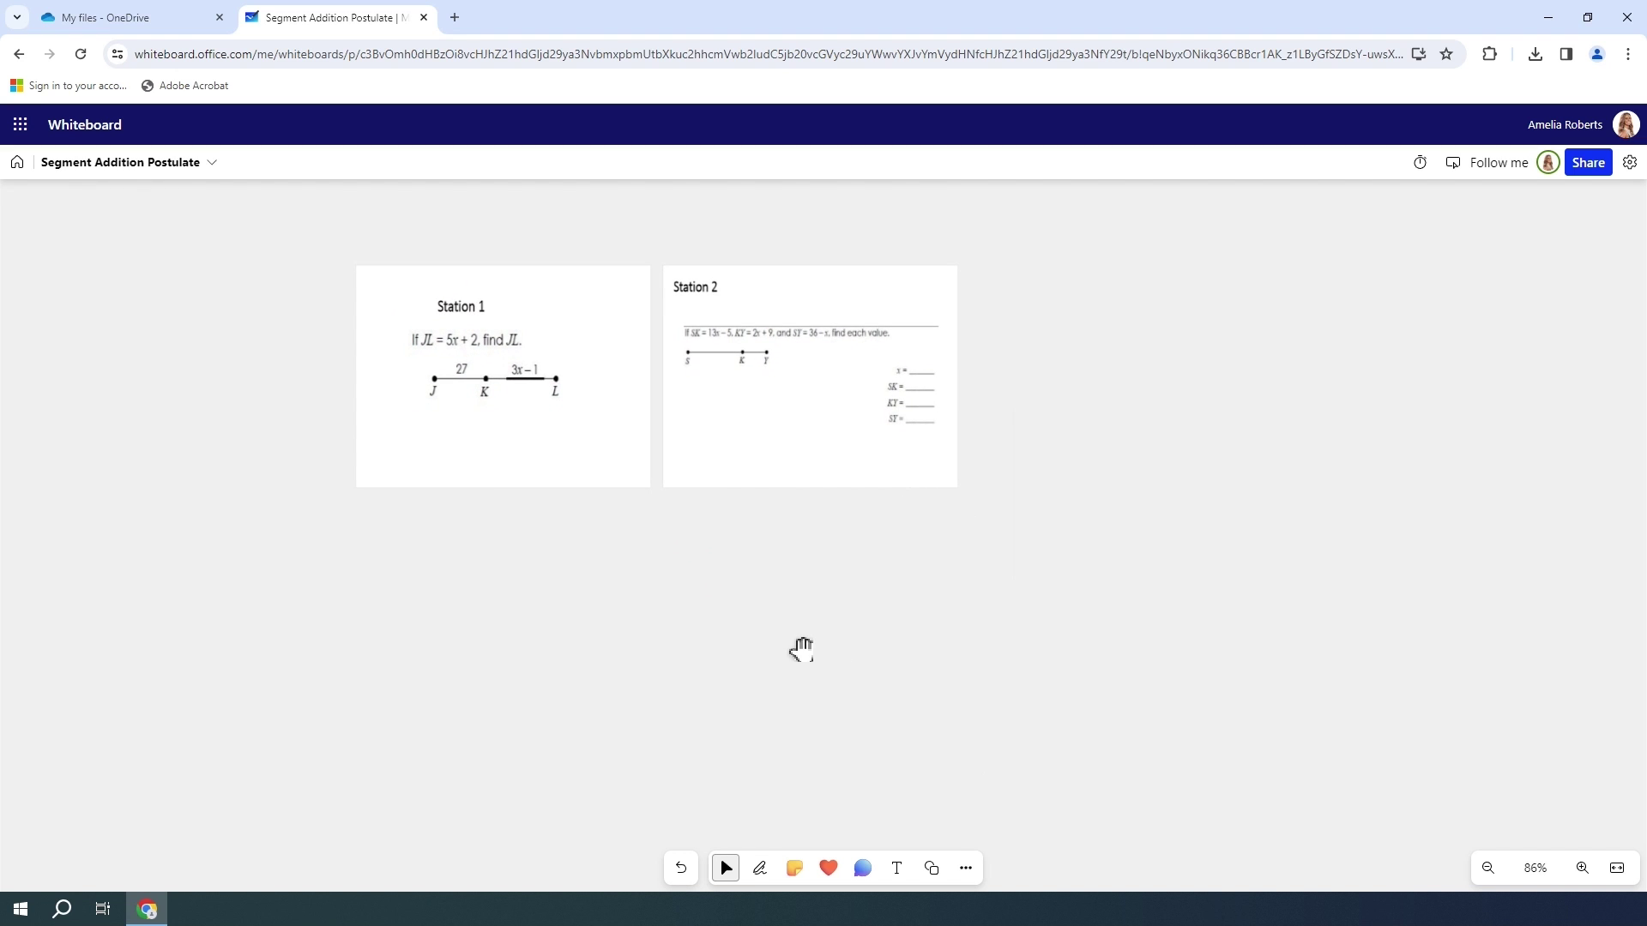
pyautogui.scroll(-1, 801, 647)
pyautogui.moveTo(815, 651); pyautogui.dragTo(823, 629)
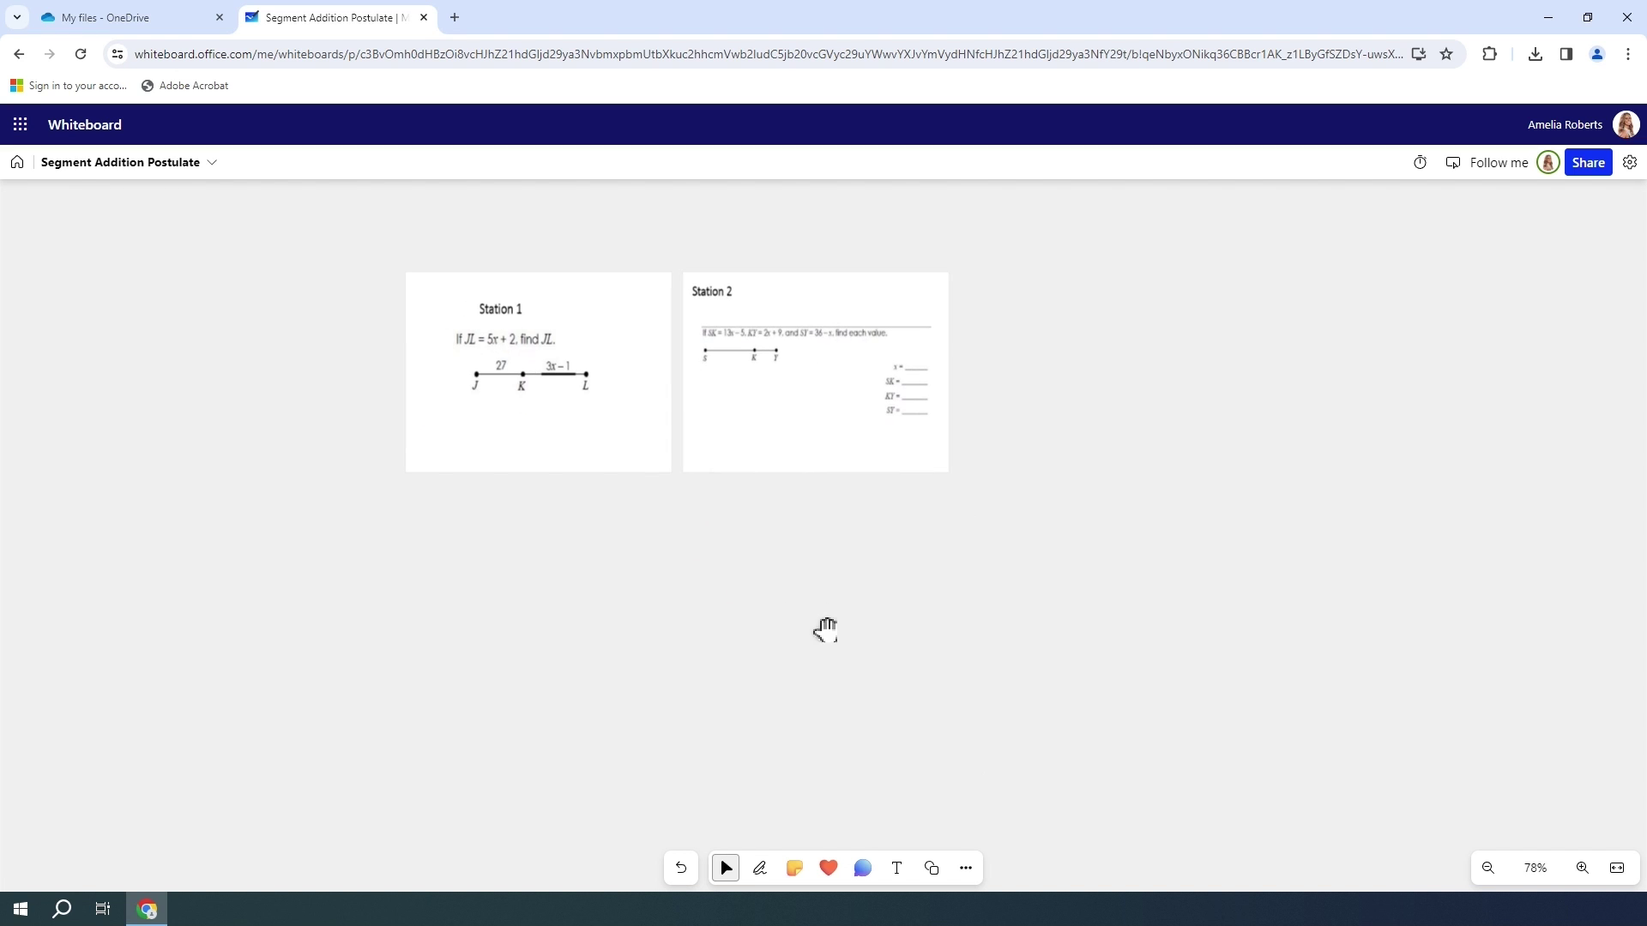
# Upload the SAP.jpg picture from the computer onto the board
pyautogui.click(967, 869)
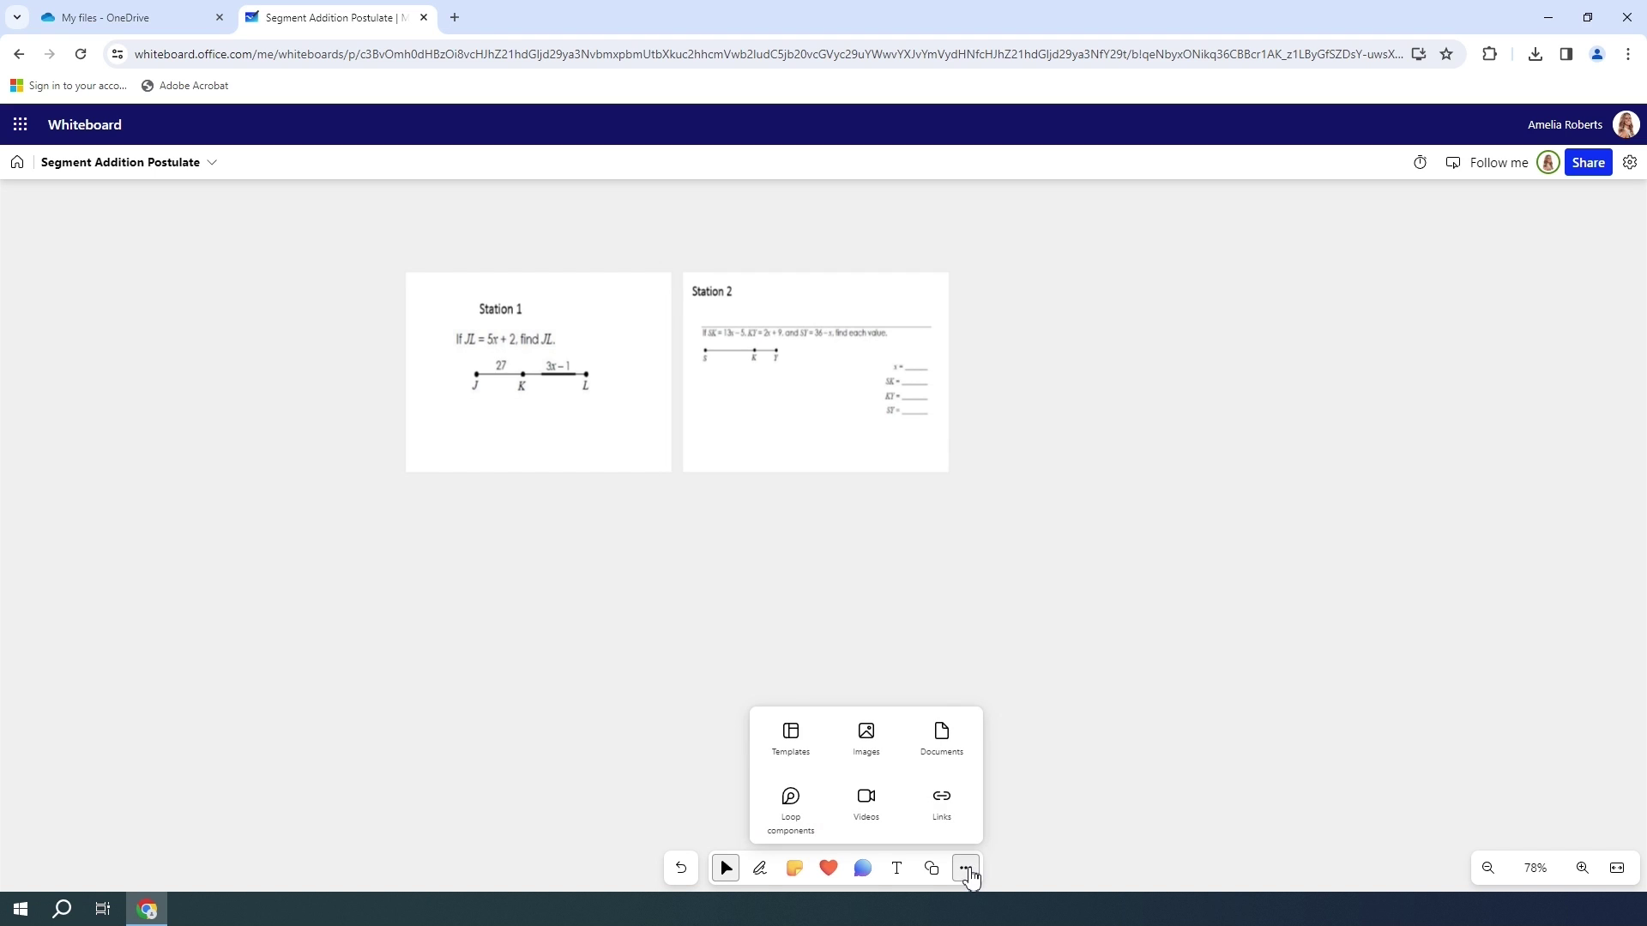
pyautogui.click(884, 741)
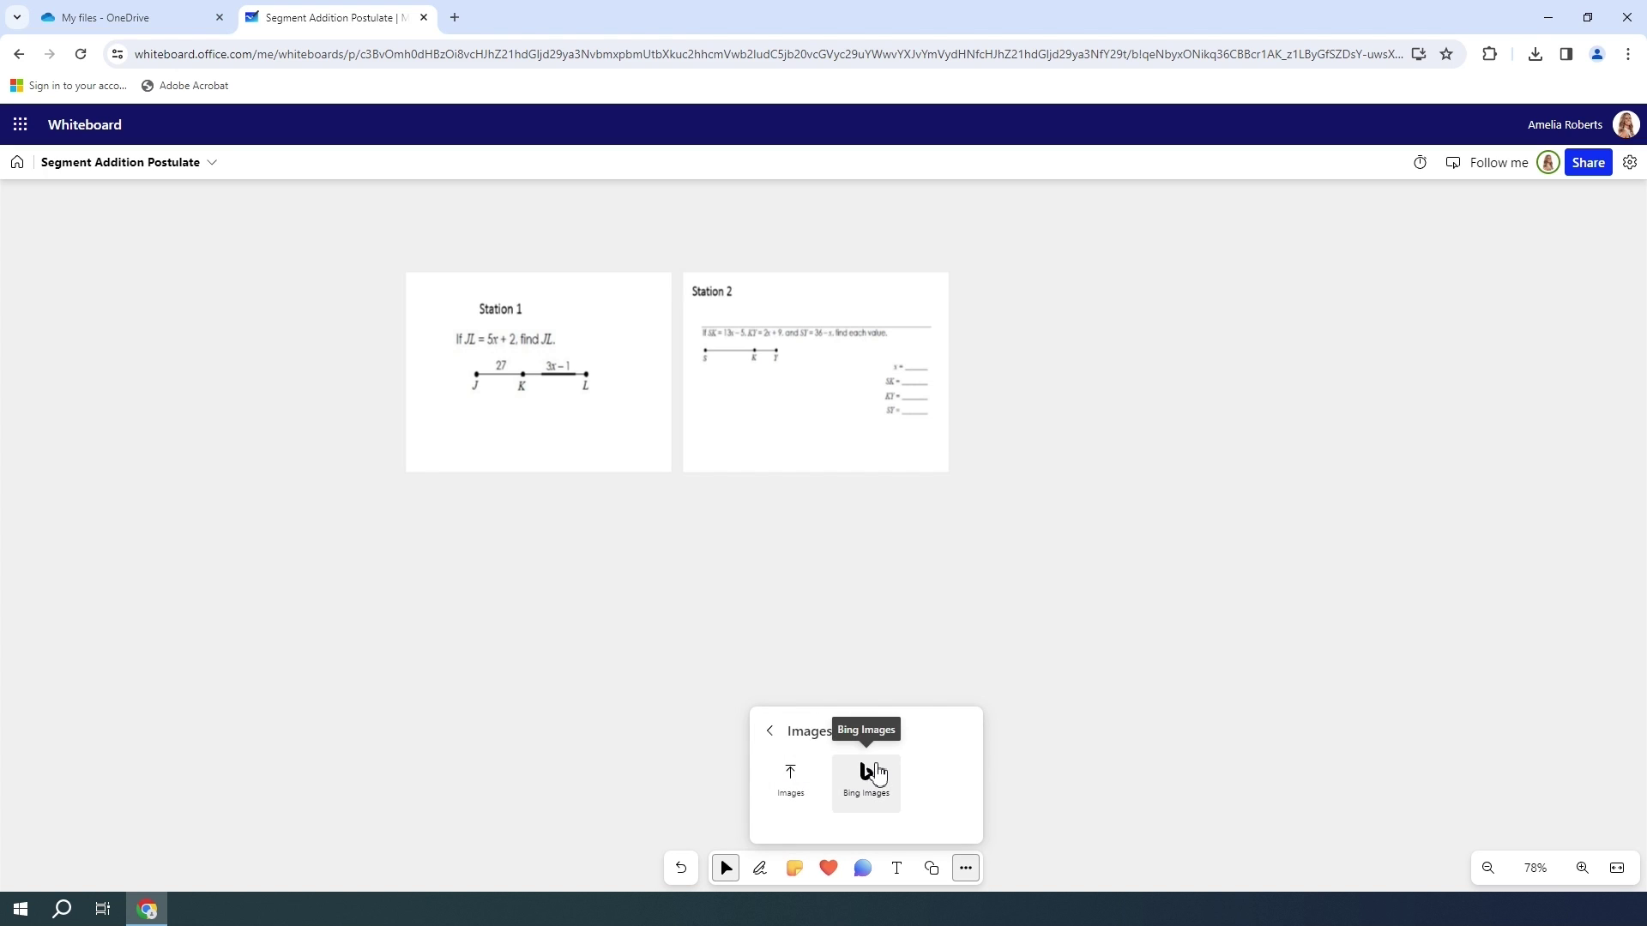
pyautogui.click(792, 782)
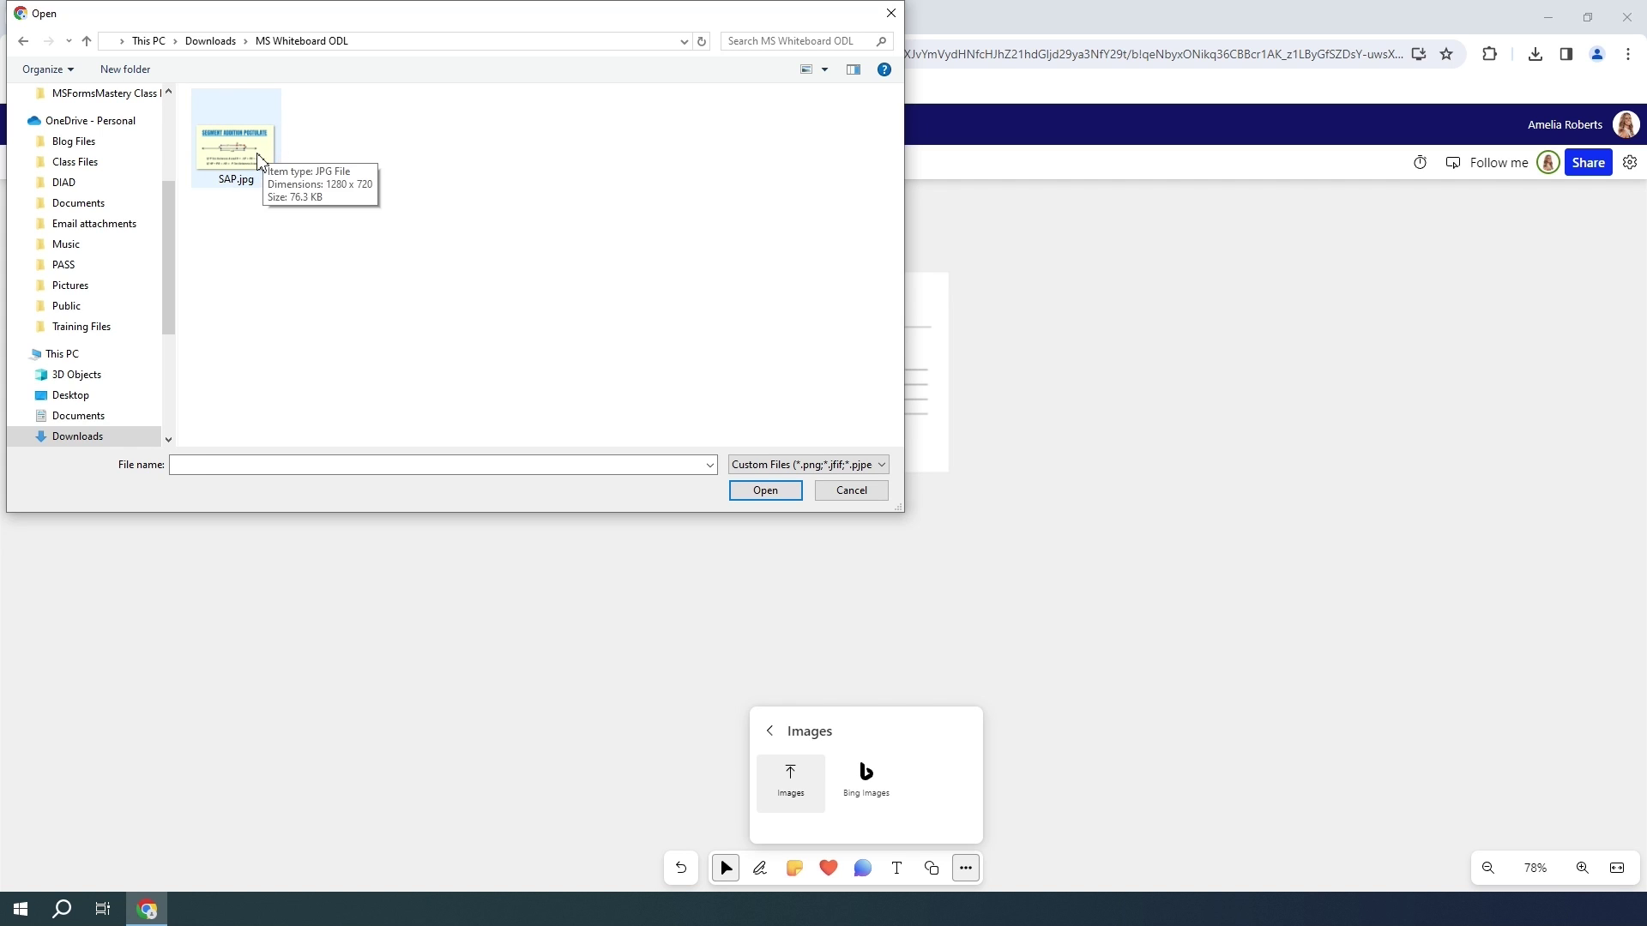
pyautogui.click(259, 160)
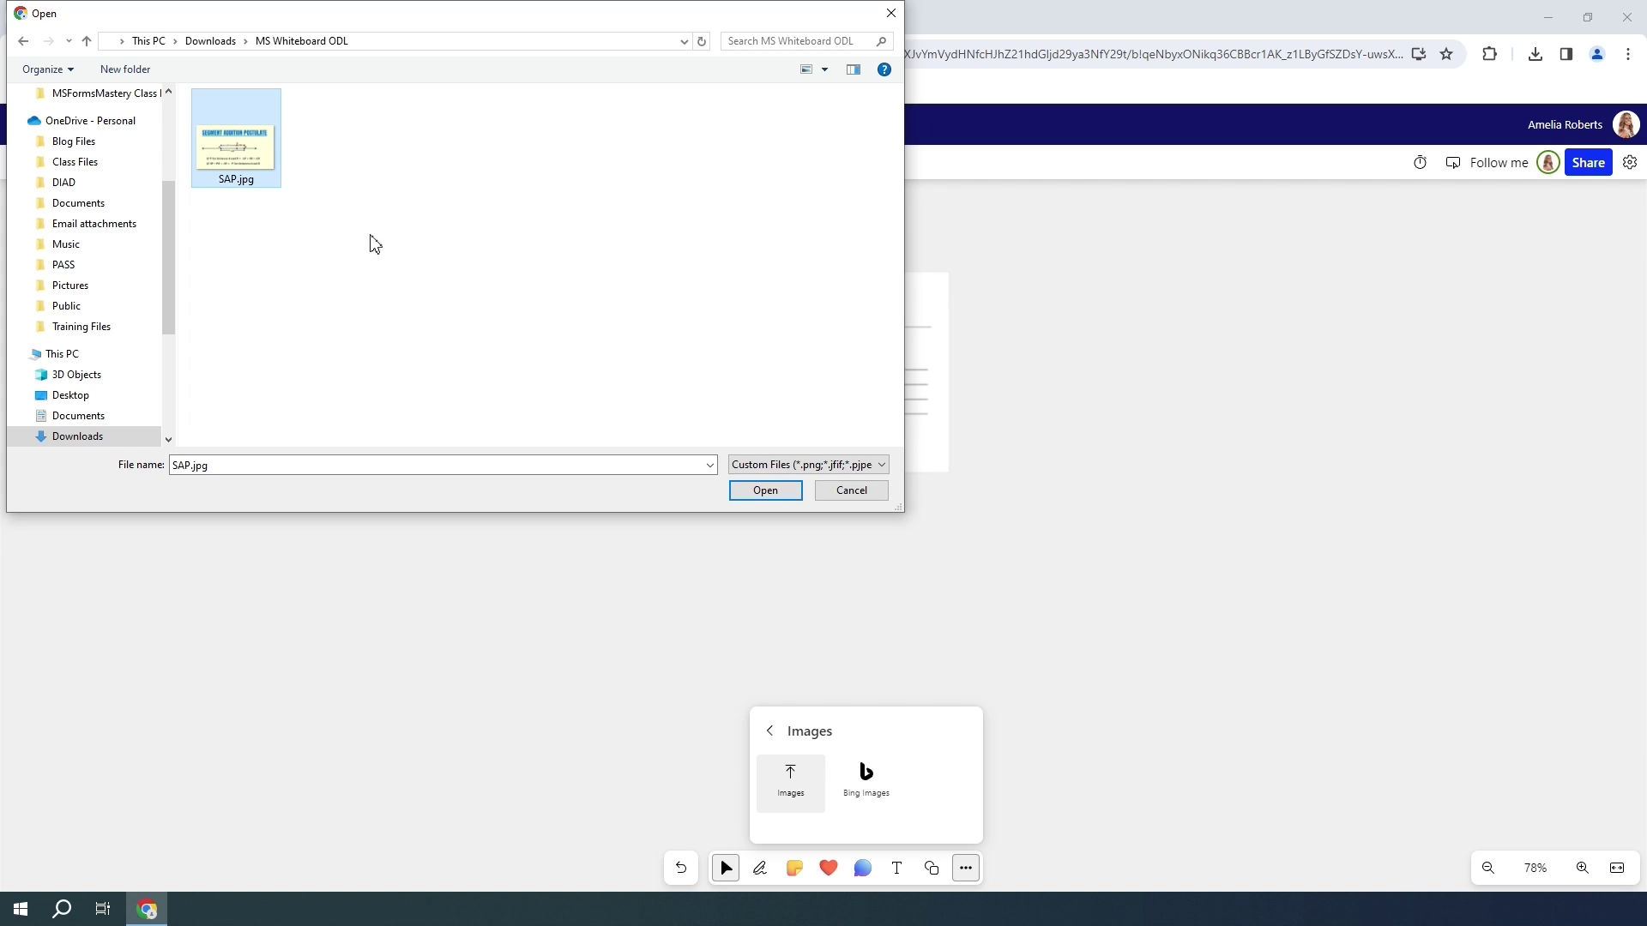
pyautogui.click(777, 492)
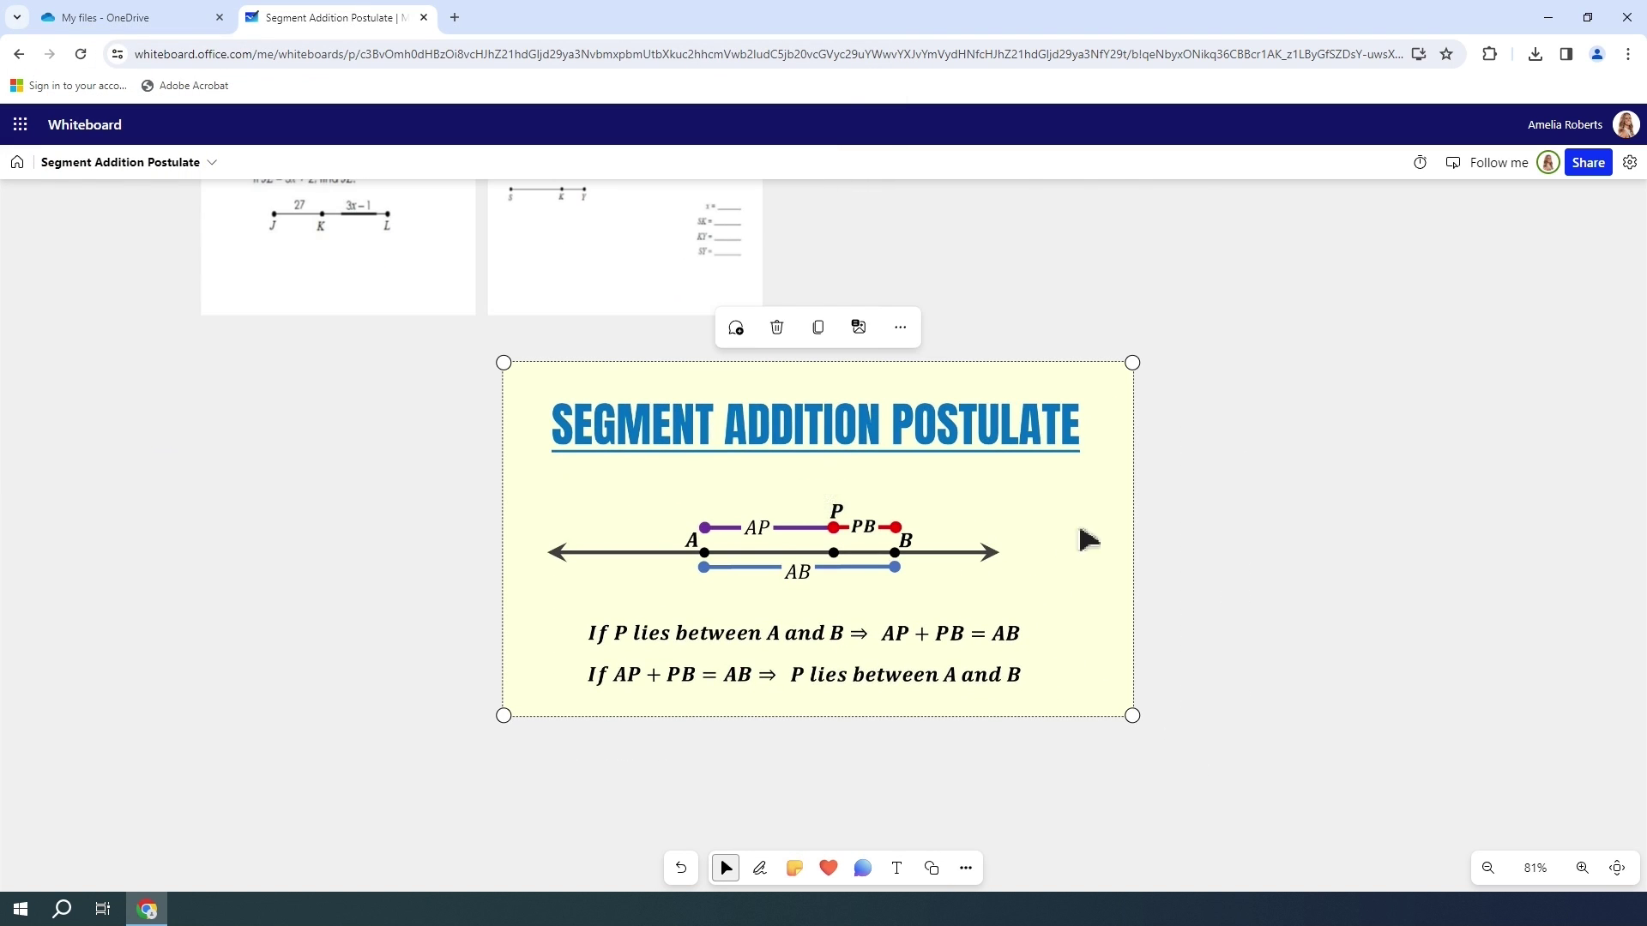
# Move the SAP.jpg image under the station pages, shrink it, and lock it
pyautogui.moveTo(1090, 570); pyautogui.dragTo(767, 541)
pyautogui.moveTo(802, 687); pyautogui.dragTo(621, 506)
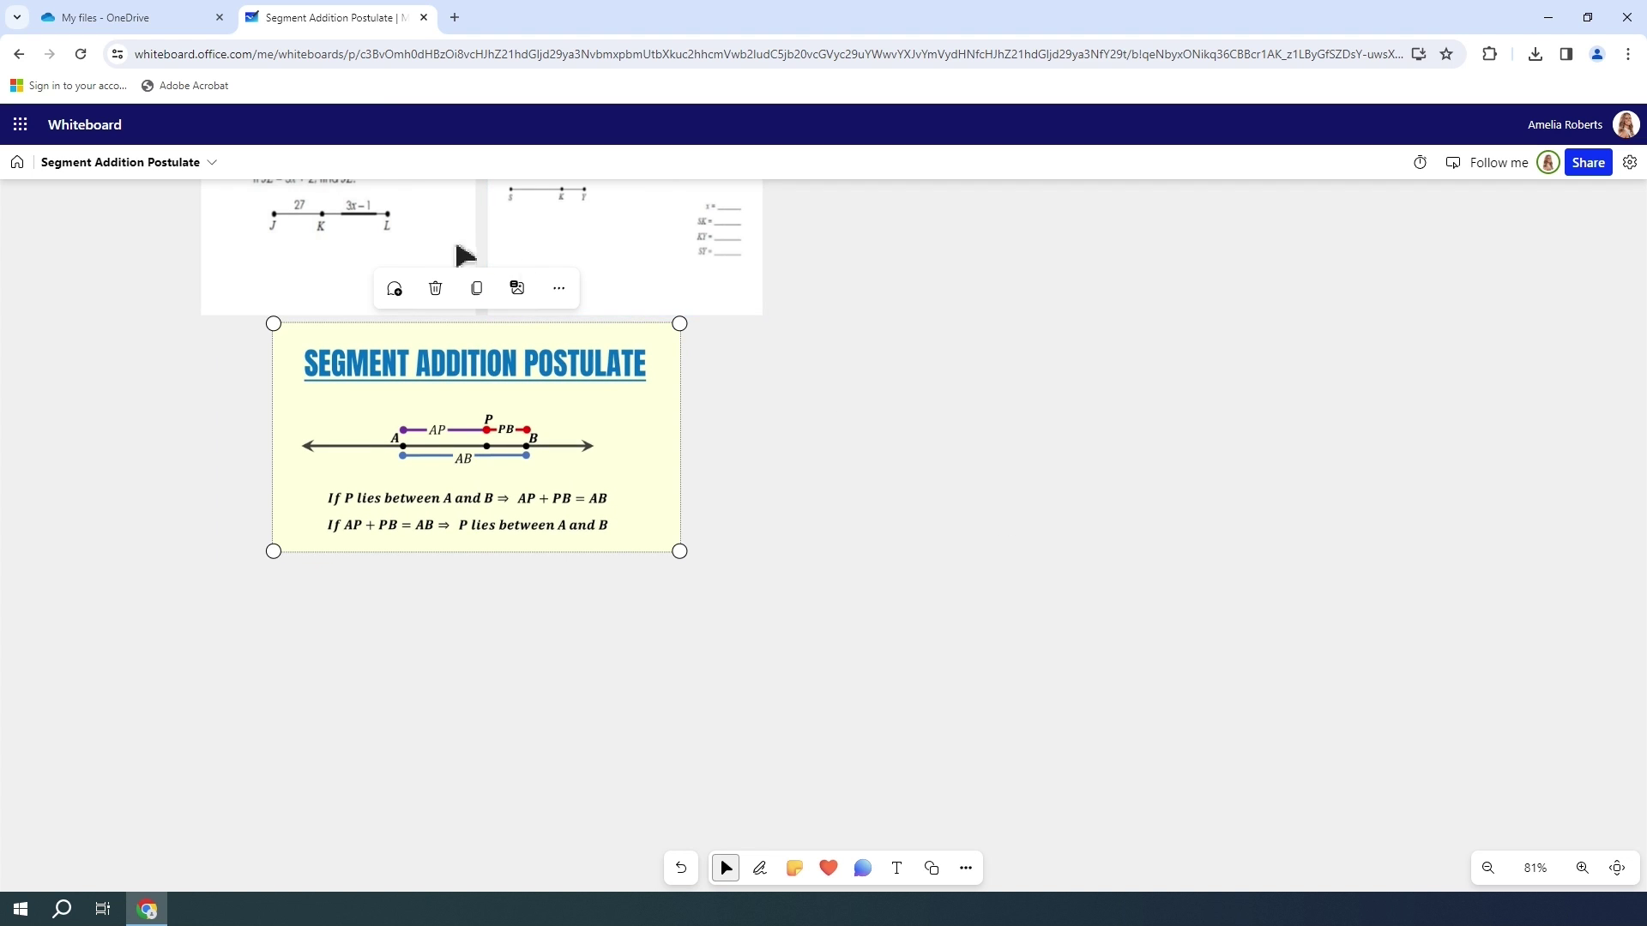
pyautogui.click(559, 292)
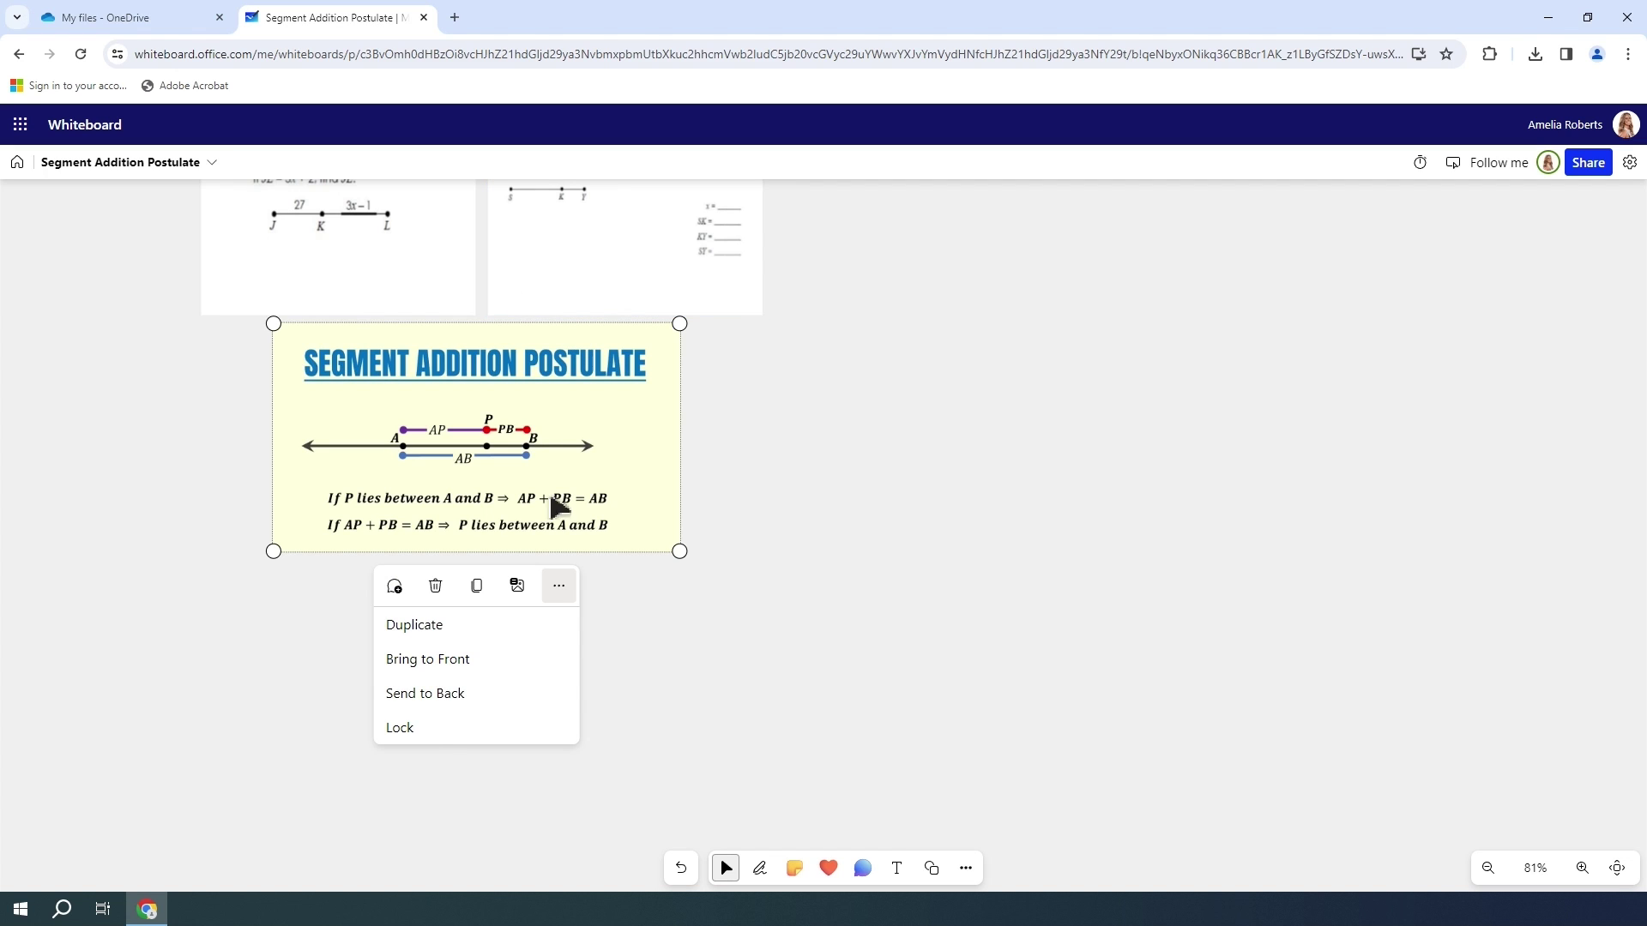
pyautogui.click(435, 737)
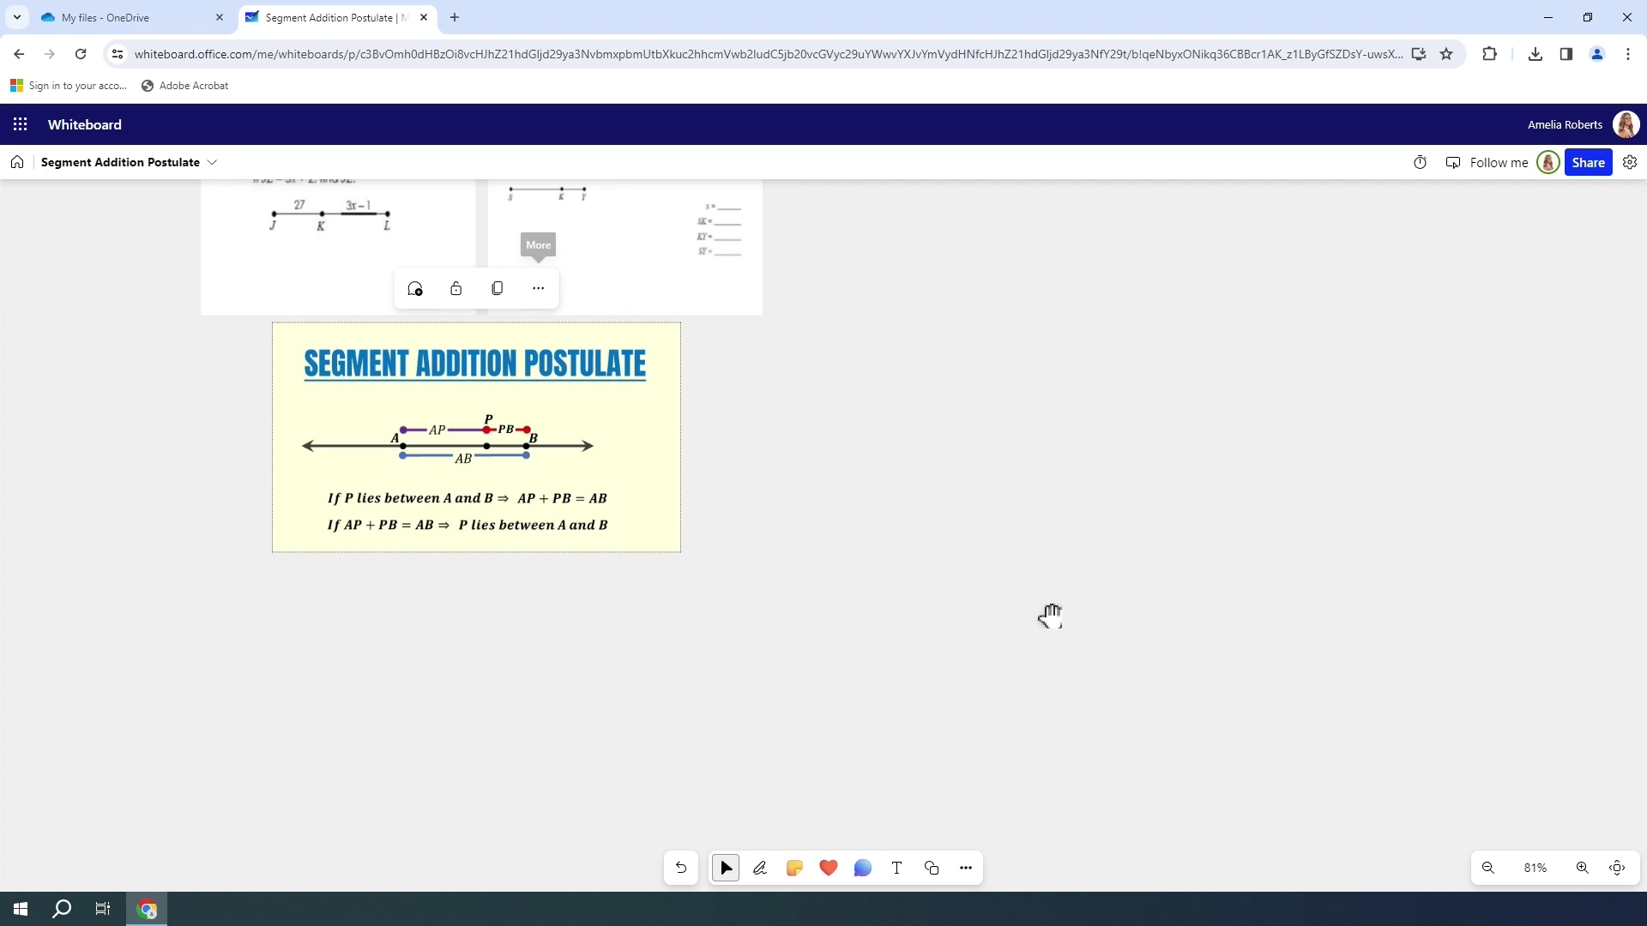
pyautogui.click(902, 468)
pyautogui.moveTo(874, 342); pyautogui.dragTo(1029, 474)
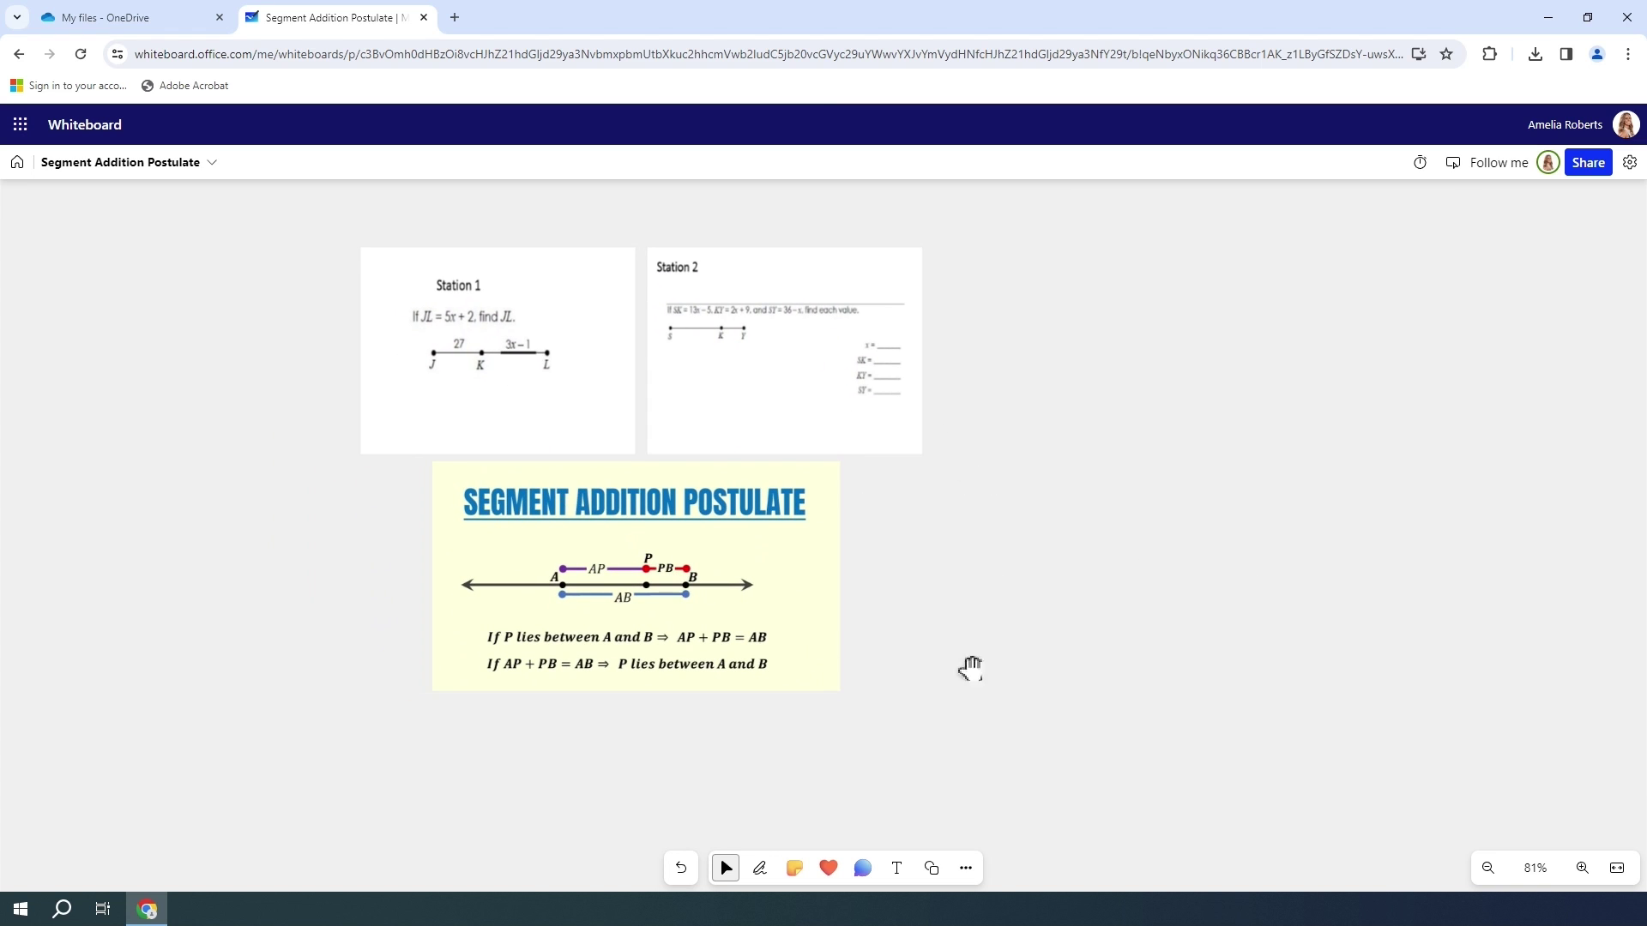
pyautogui.moveTo(1326, 599); pyautogui.dragTo(1158, 614)
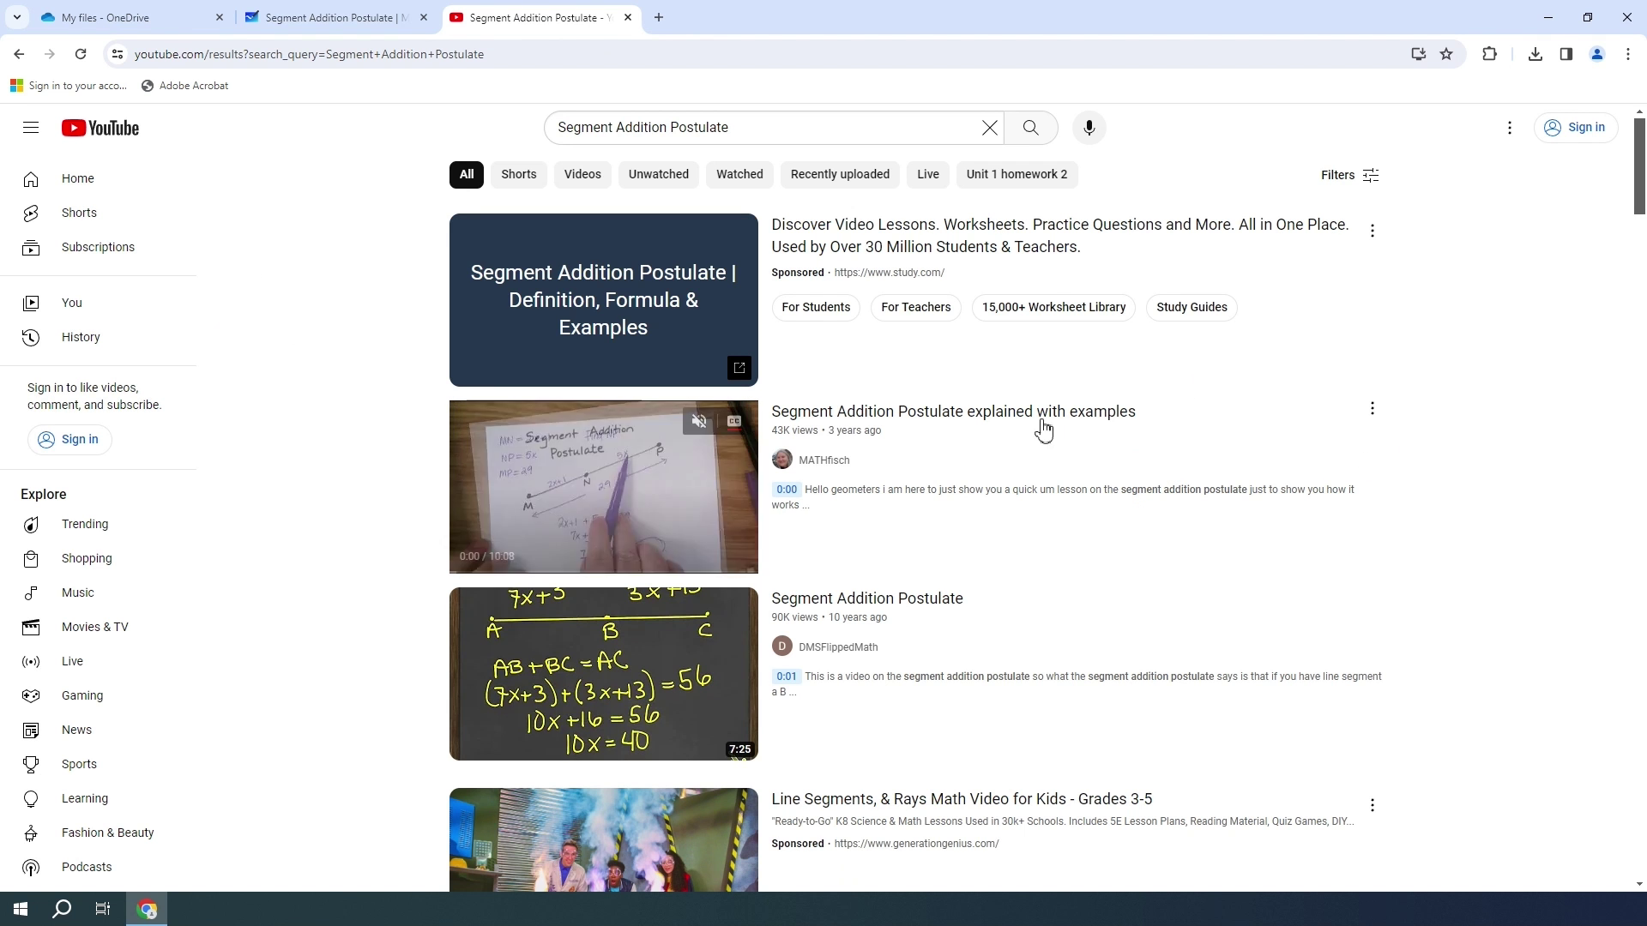
# Copy the link address of the 'Using segment addition postulate to find the value of a segment' video
pyautogui.scroll(-5, 888, 413)
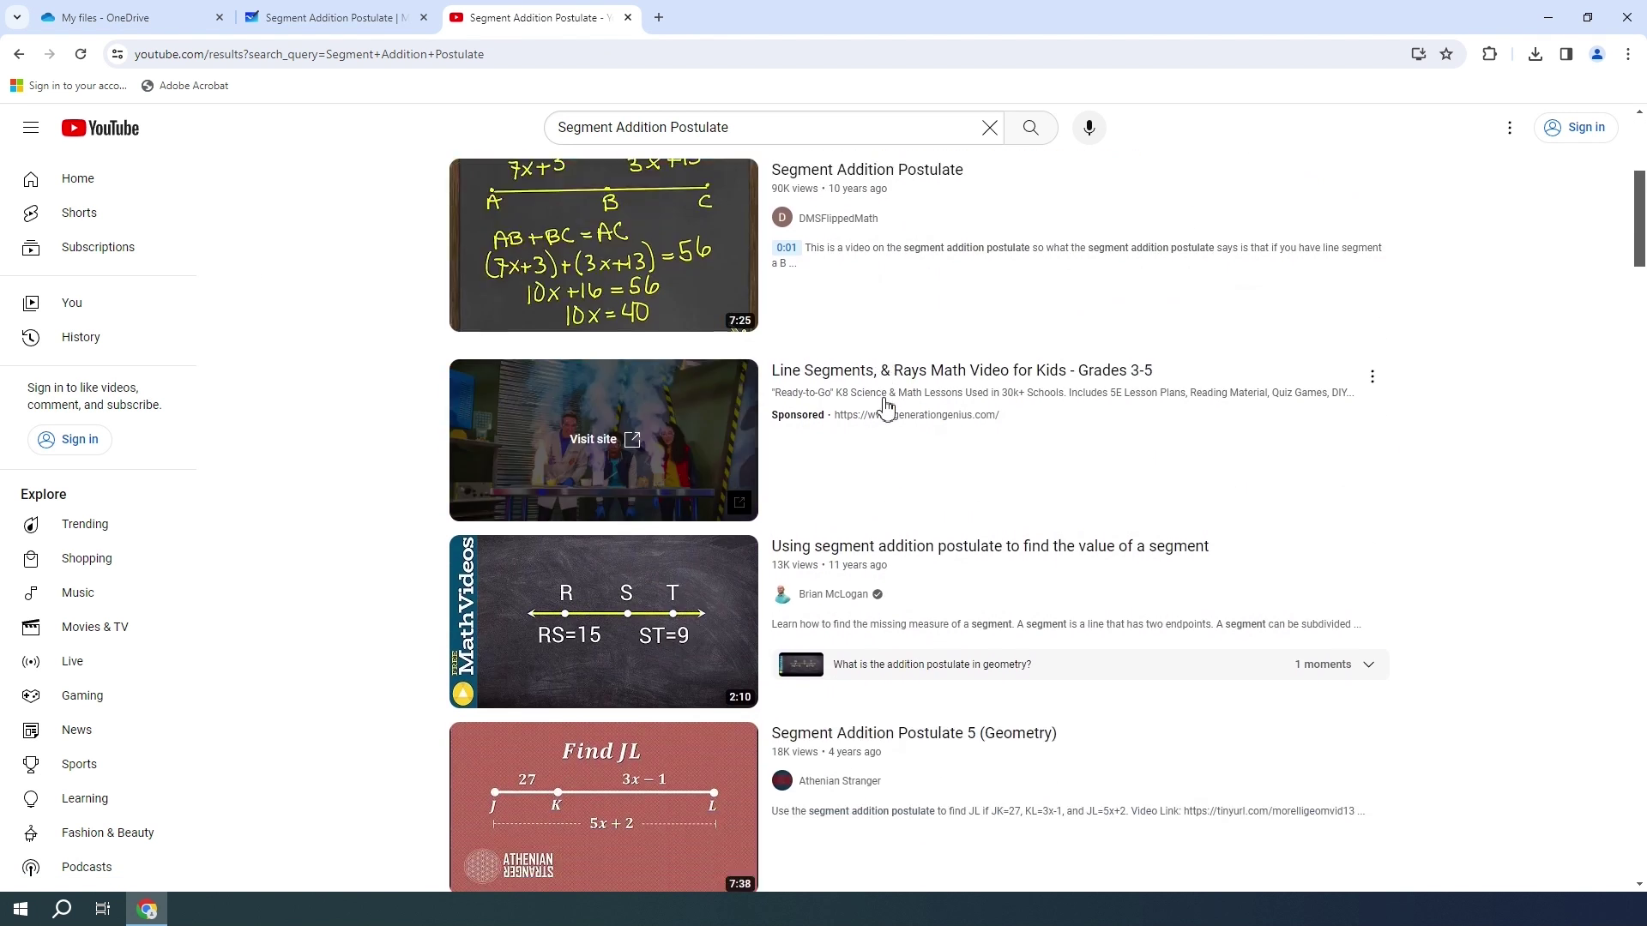
pyautogui.scroll(-1, 884, 404)
pyautogui.moveTo(563, 559)
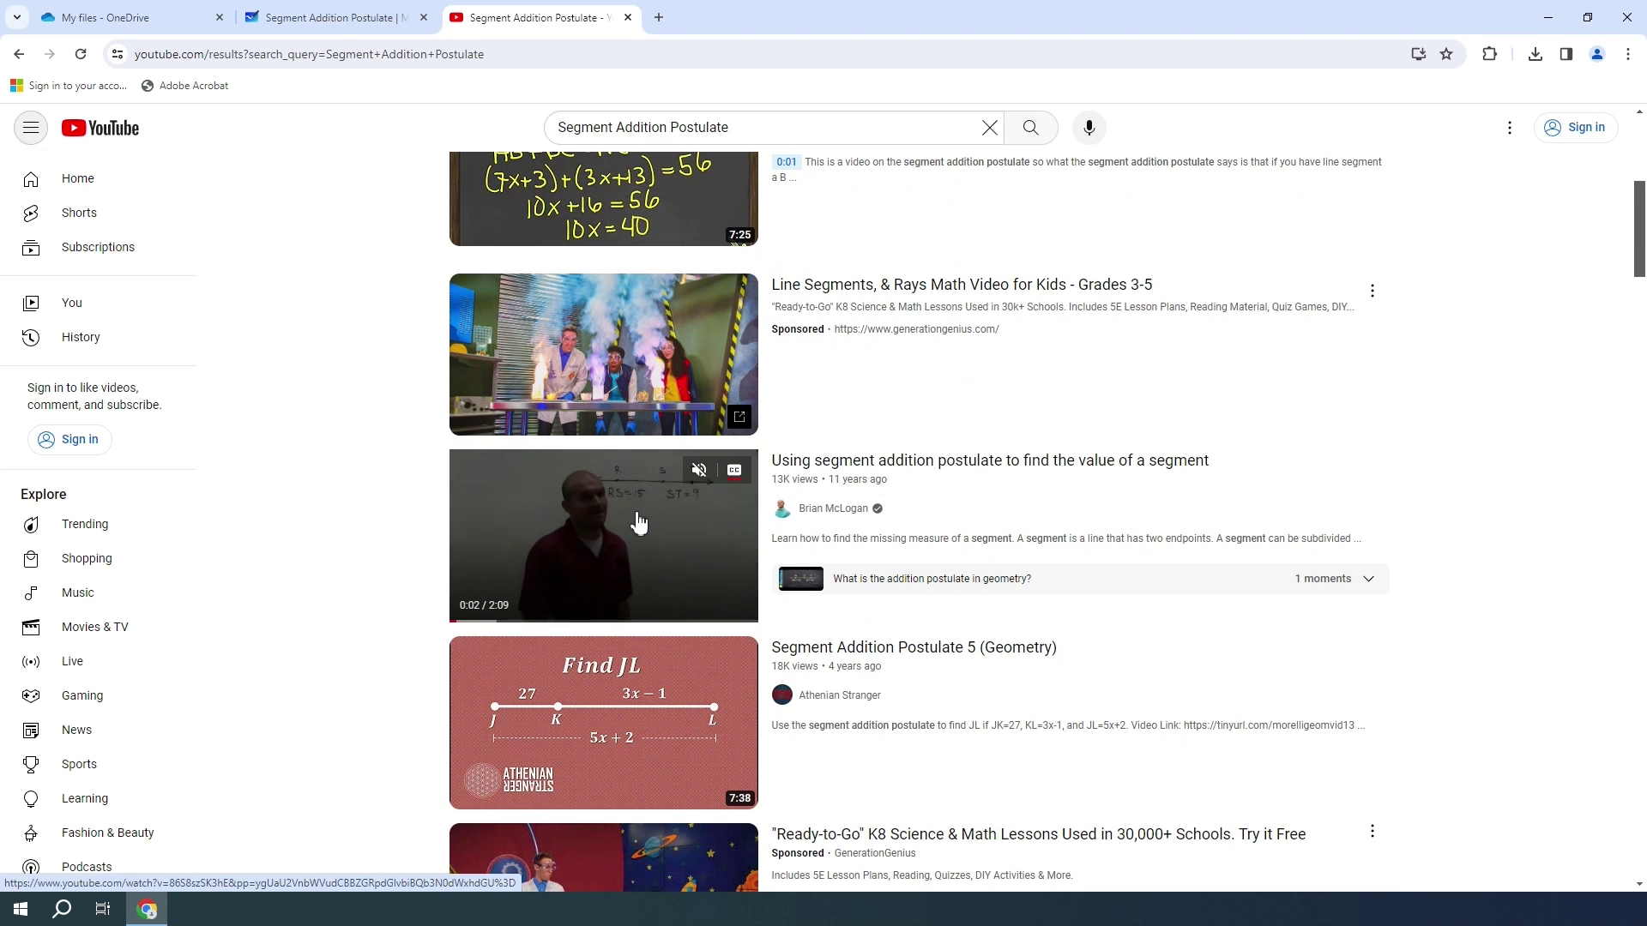
pyautogui.rightClick(638, 519)
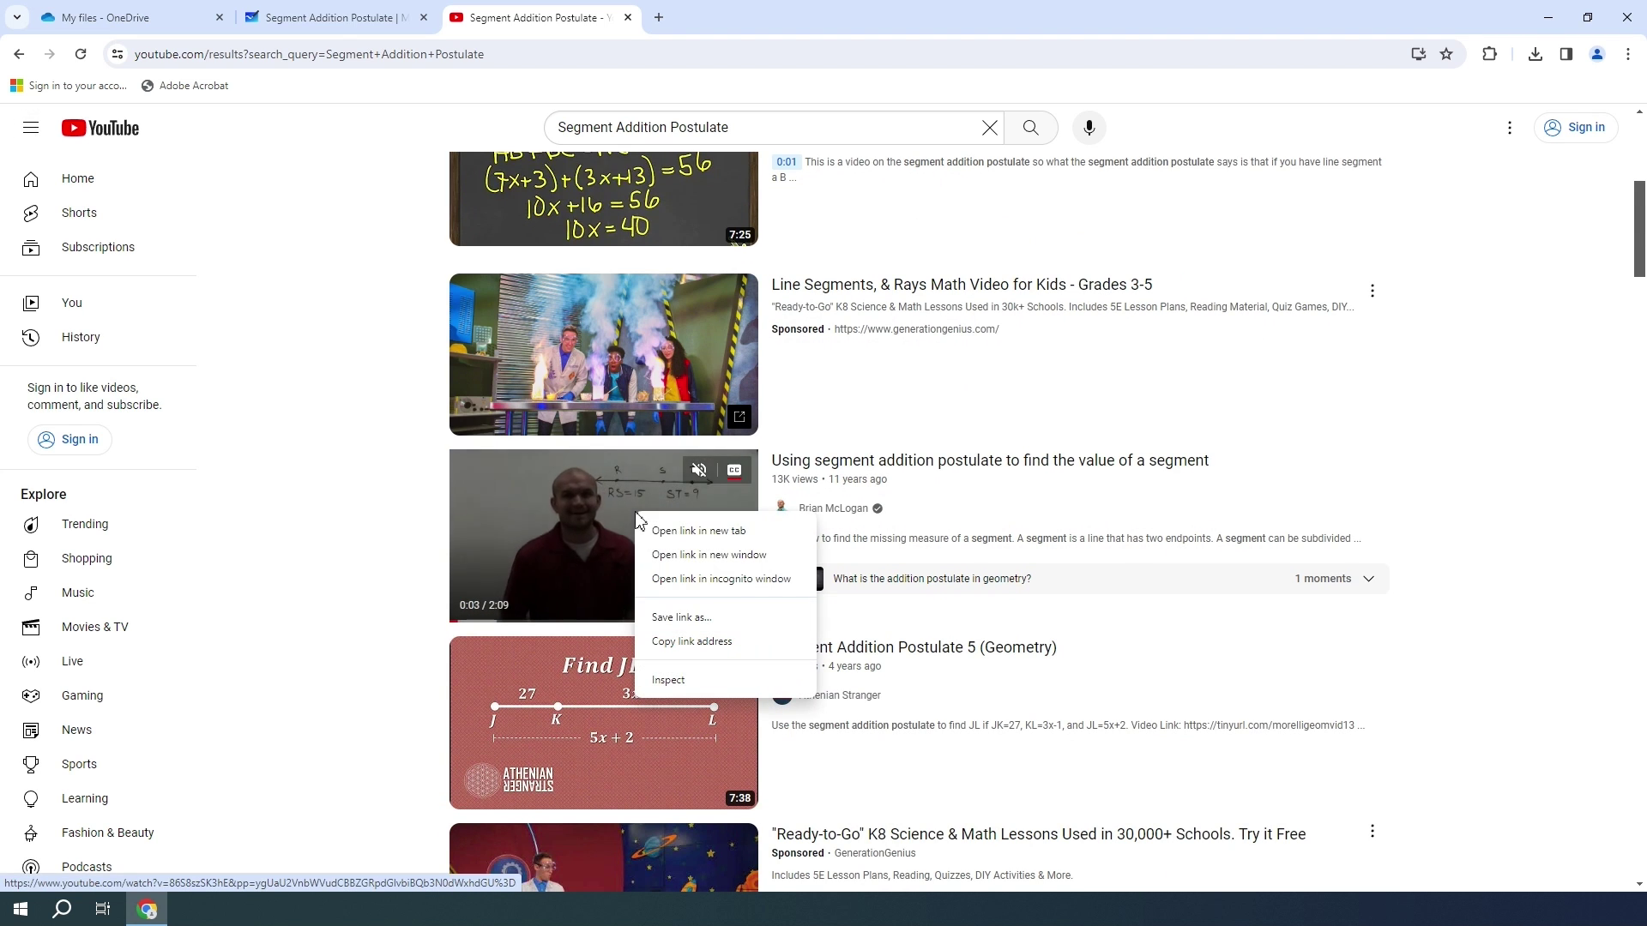
pyautogui.click(720, 644)
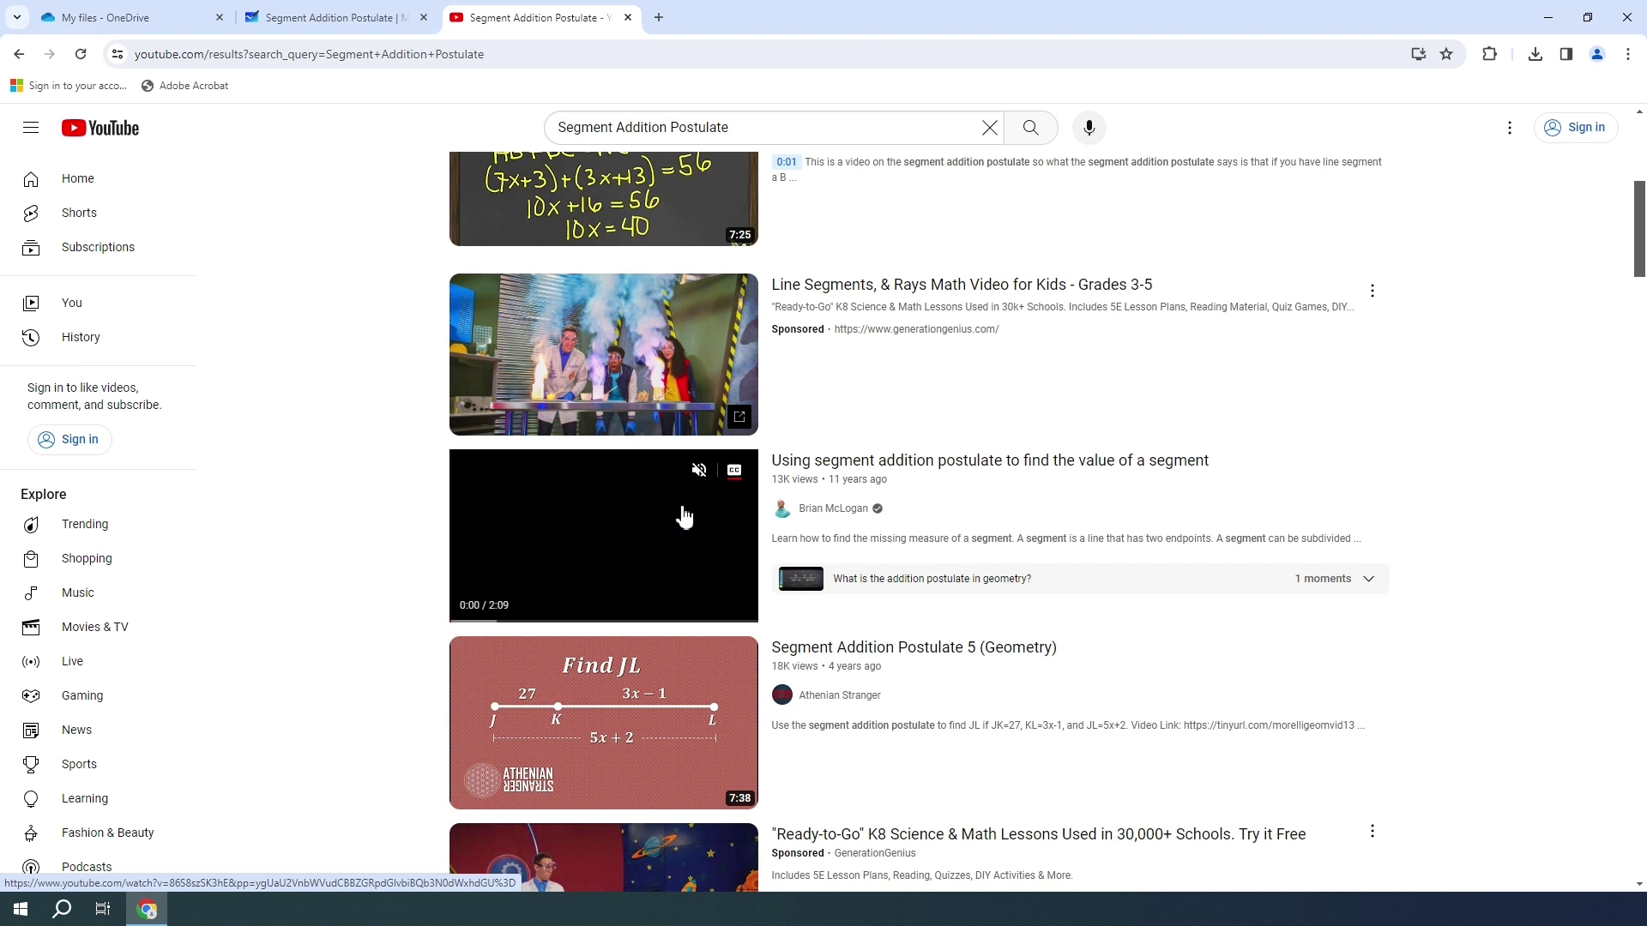
pyautogui.scroll(5, 683, 516)
pyautogui.scroll(-4, 687, 513)
pyautogui.scroll(-5, 686, 512)
pyautogui.scroll(10, 687, 515)
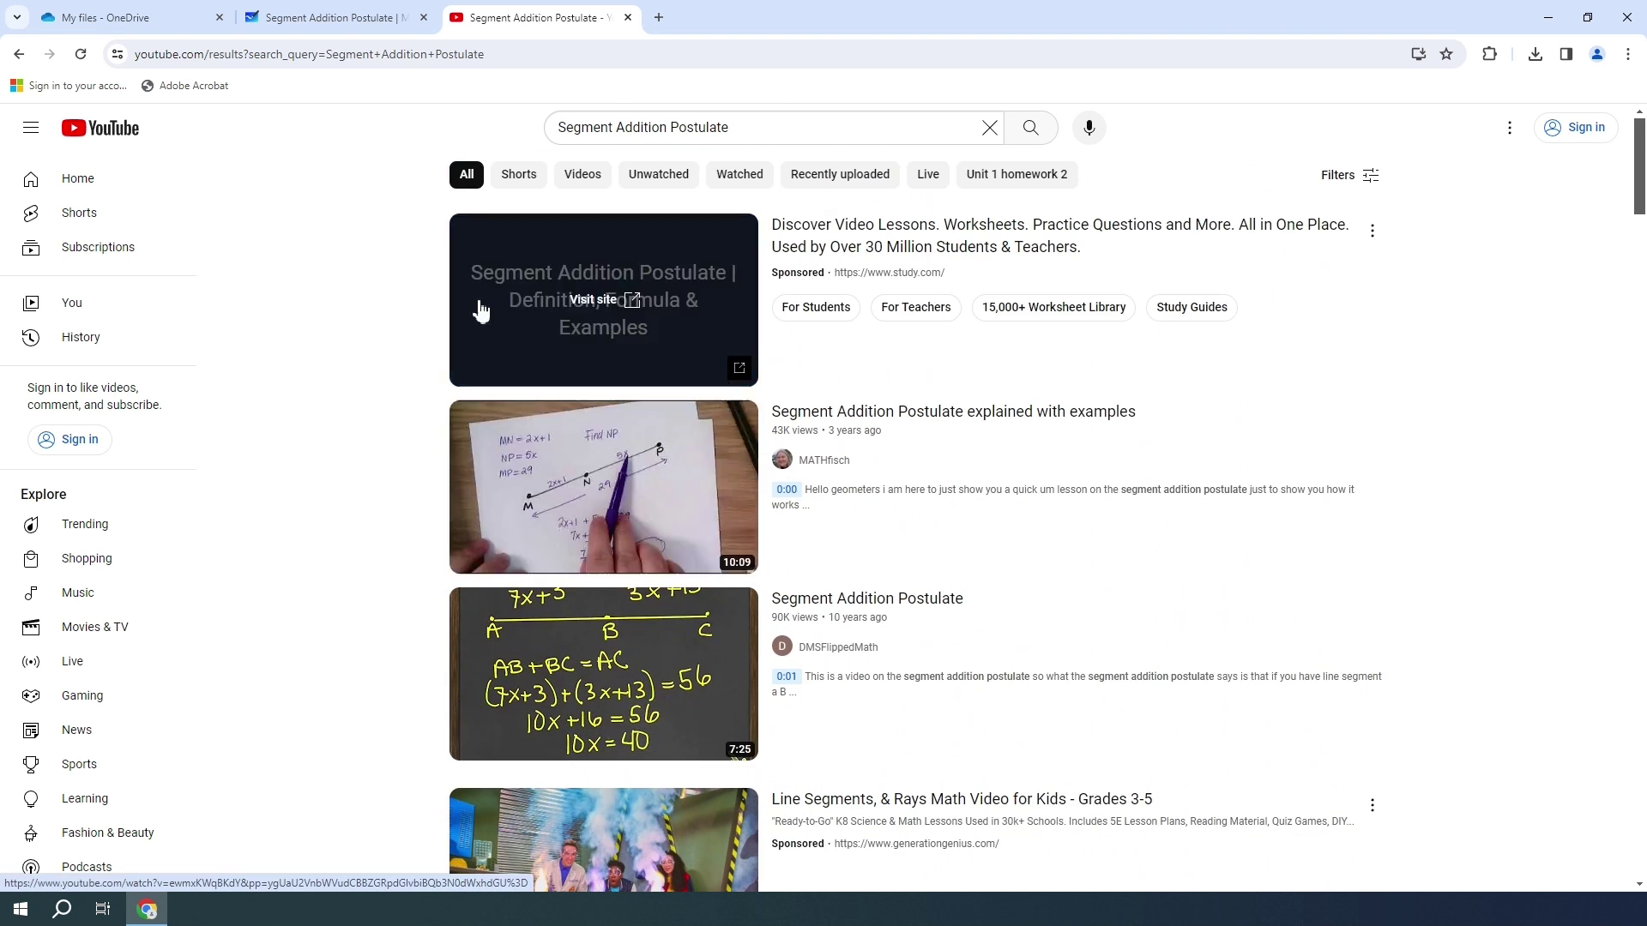
# Back on the Whiteboard board, paste the copied YouTube link into a new online video
pyautogui.click(339, 21)
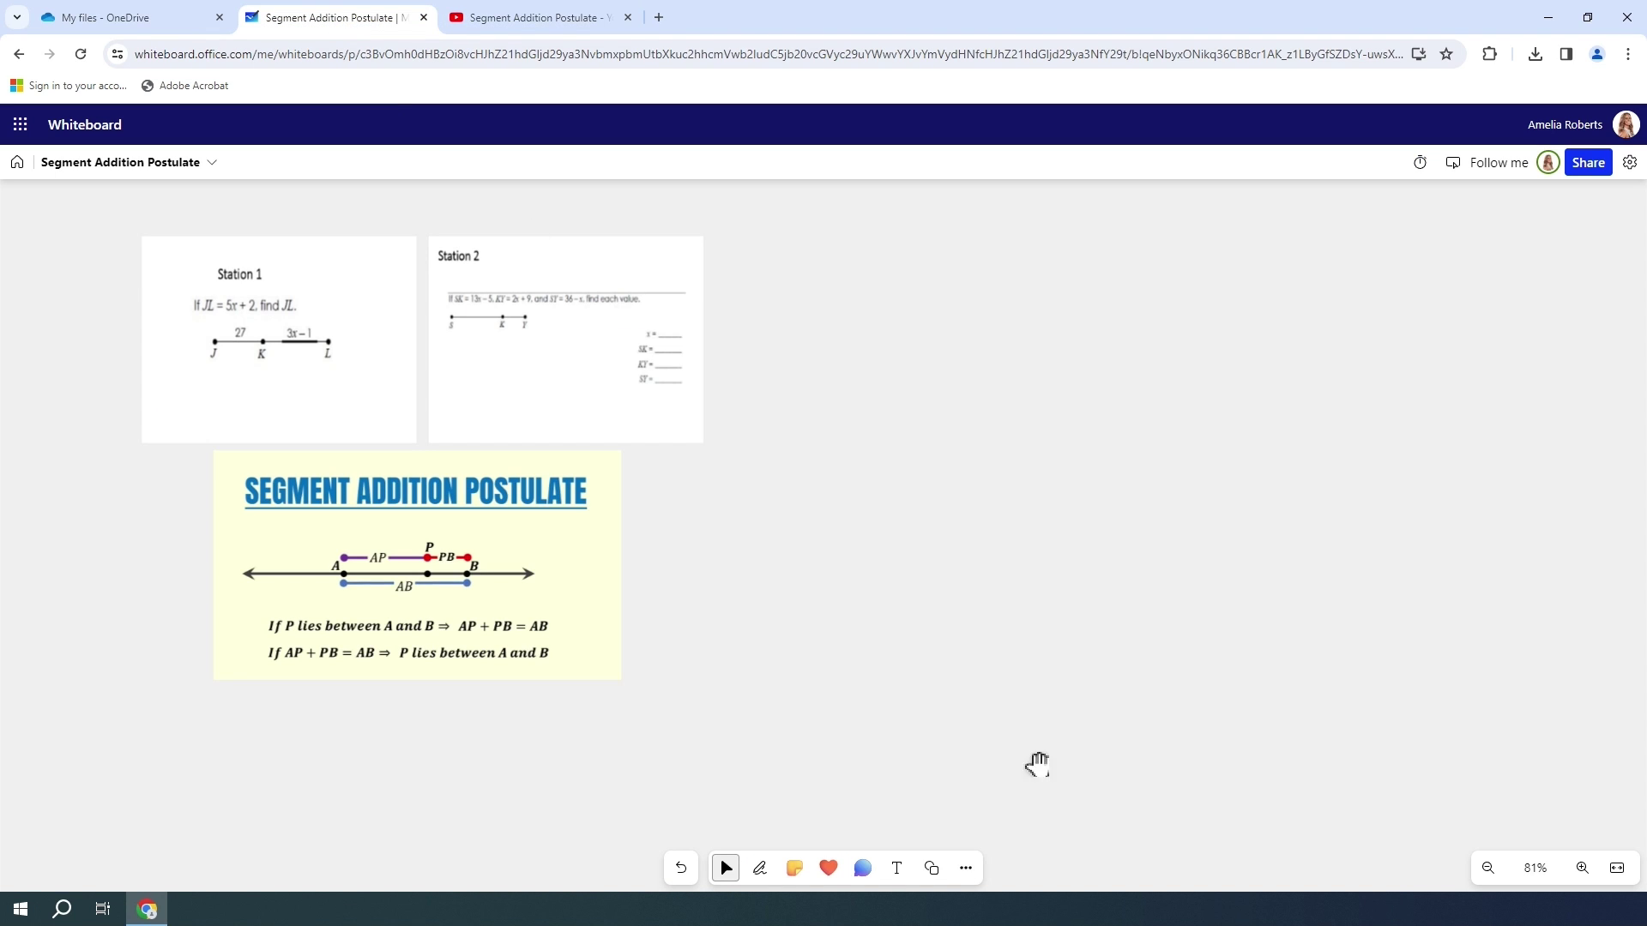
pyautogui.click(970, 876)
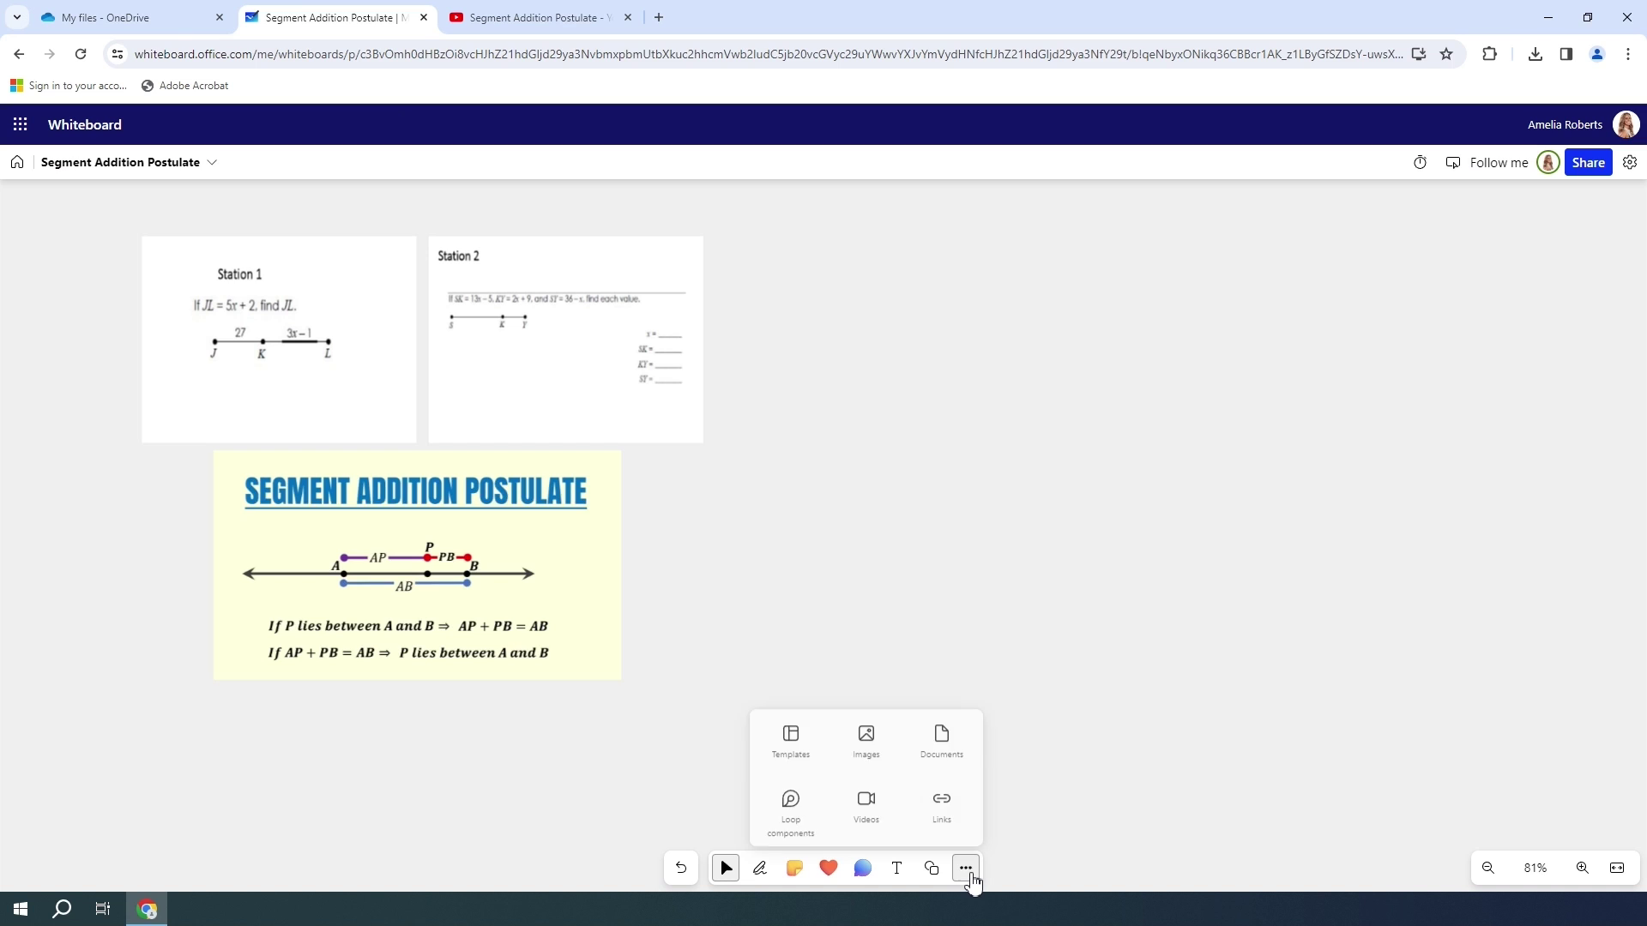
pyautogui.click(890, 806)
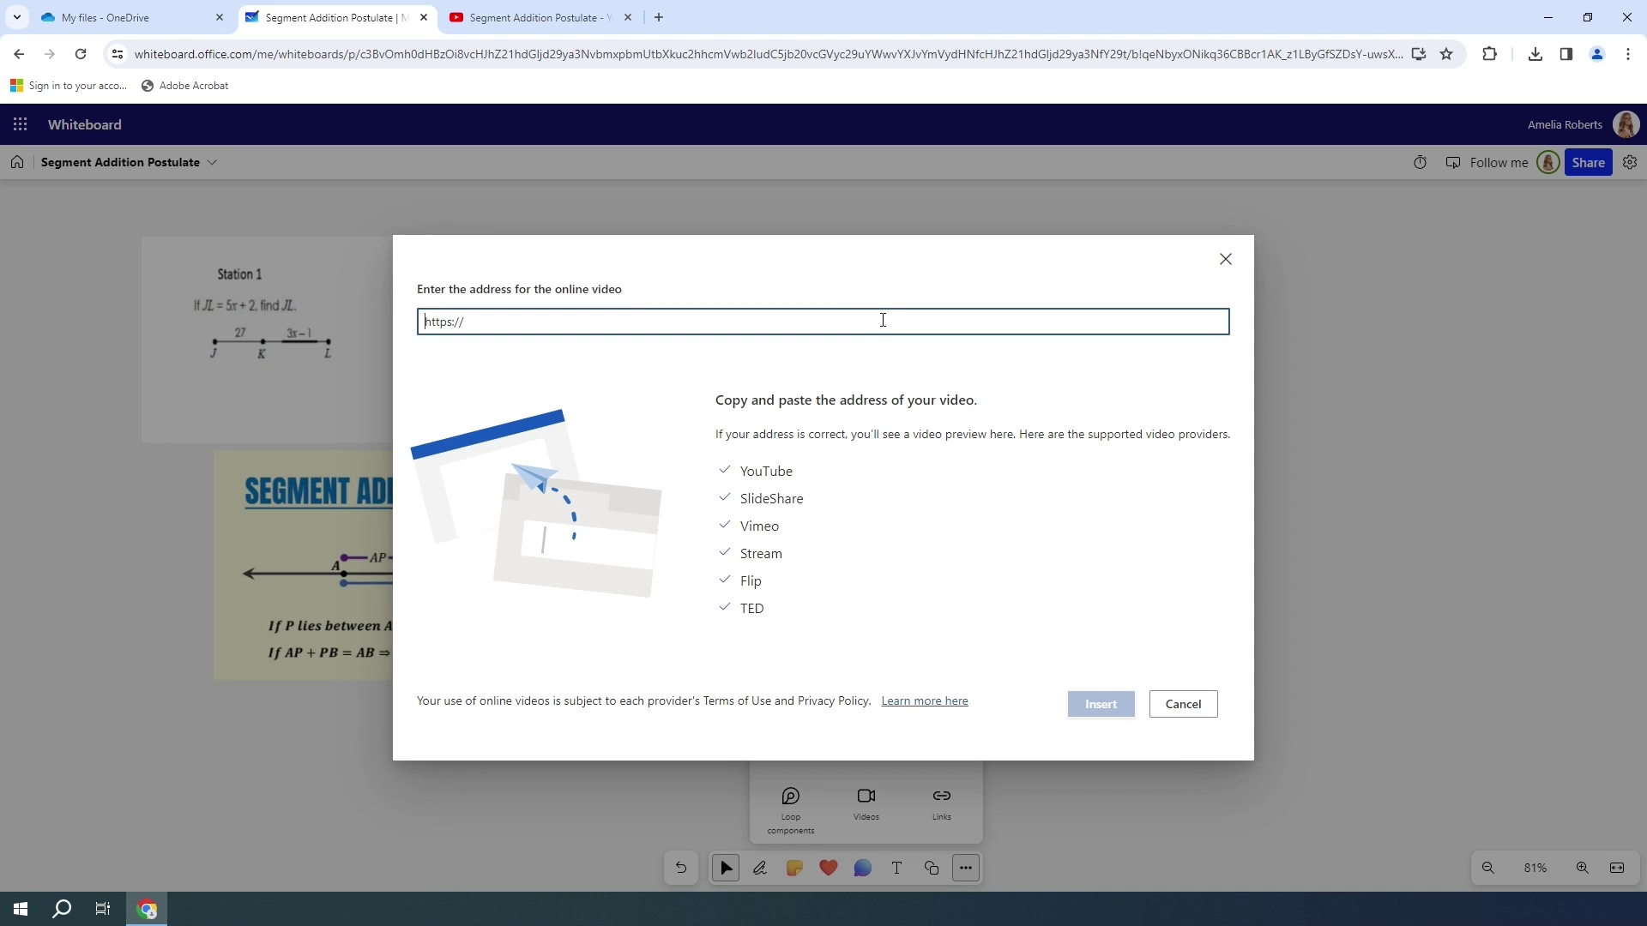
pyautogui.hotkey('ctrl', 'v')
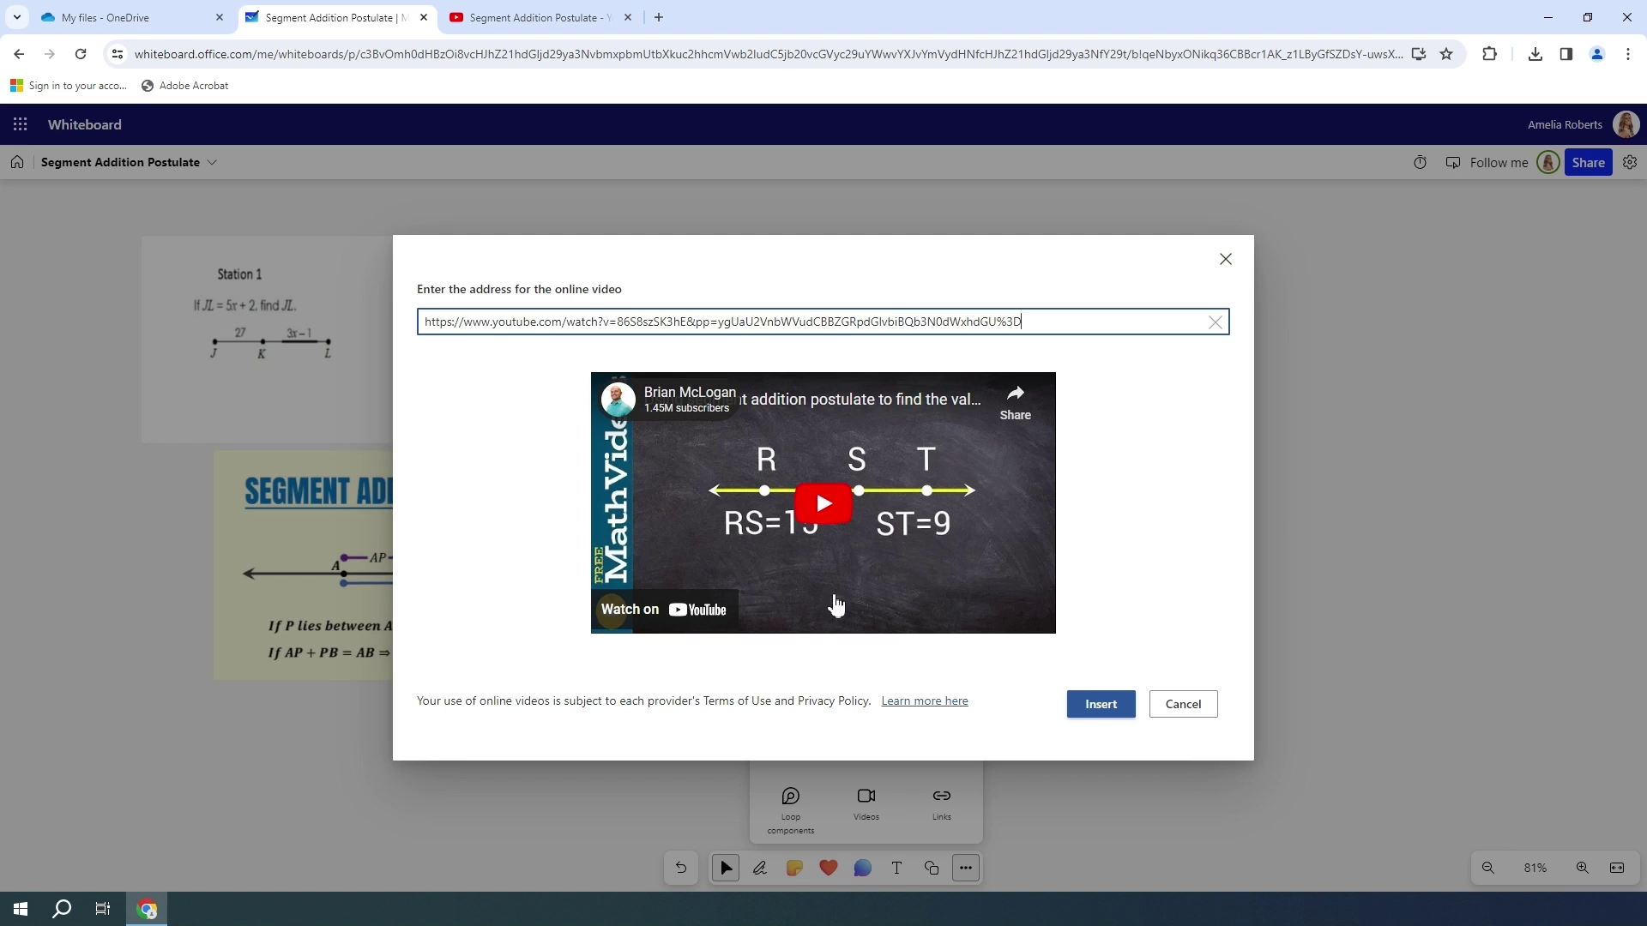
# Insert the video card, set it beside the postulate image, and enlarge it
pyautogui.click(1119, 707)
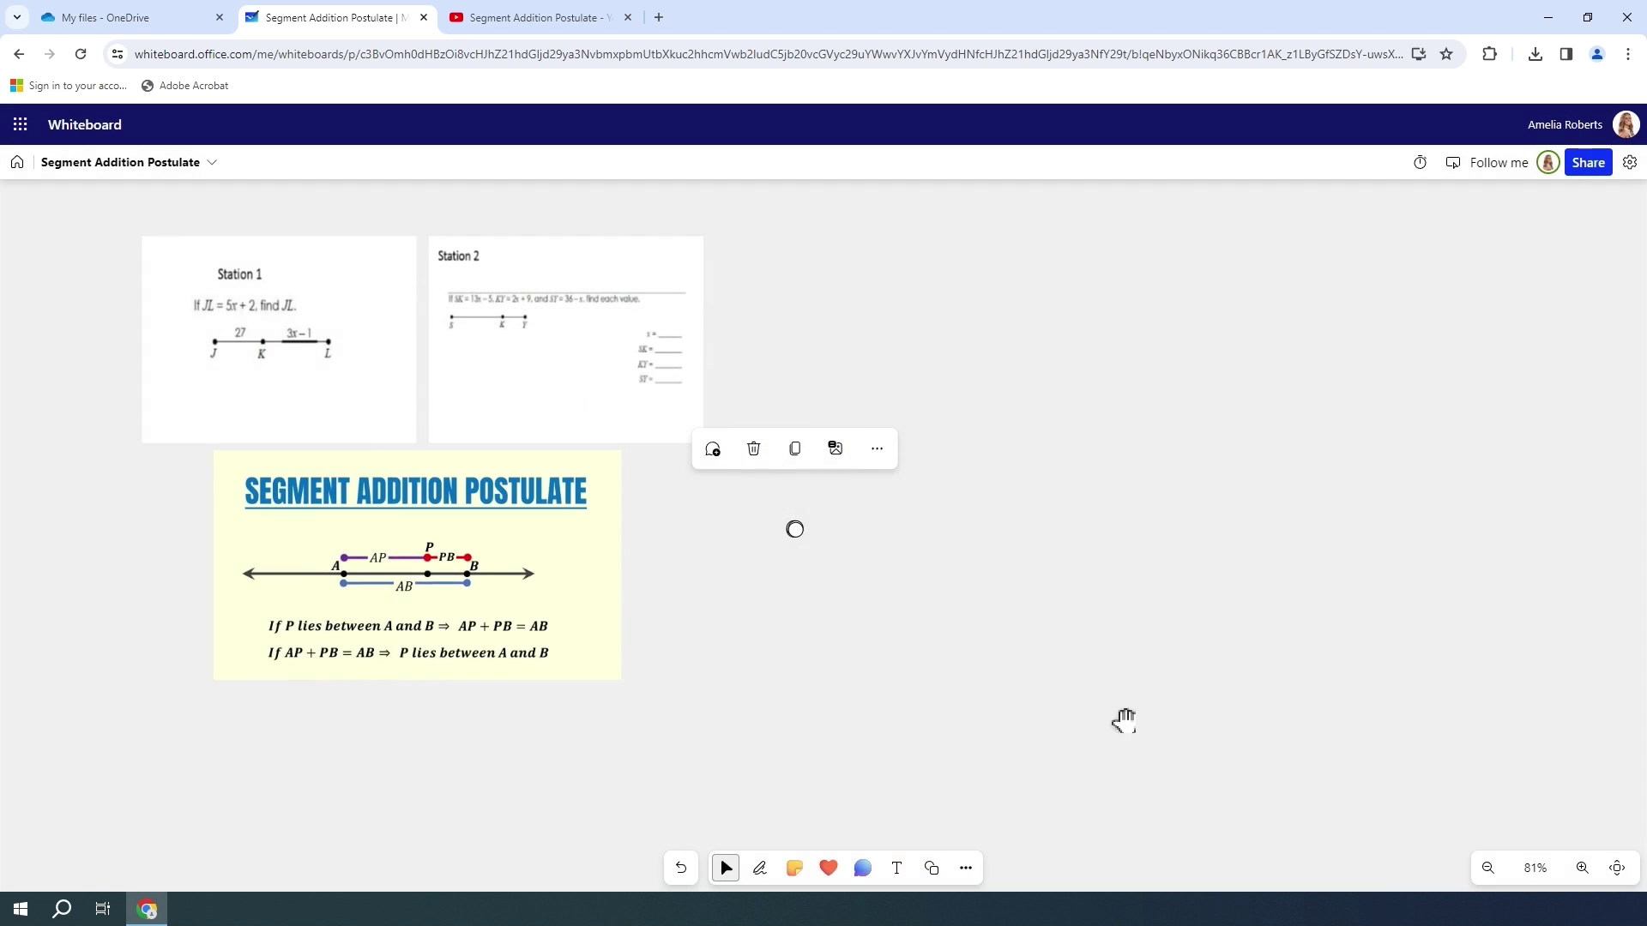
pyautogui.moveTo(1079, 658); pyautogui.dragTo(911, 577)
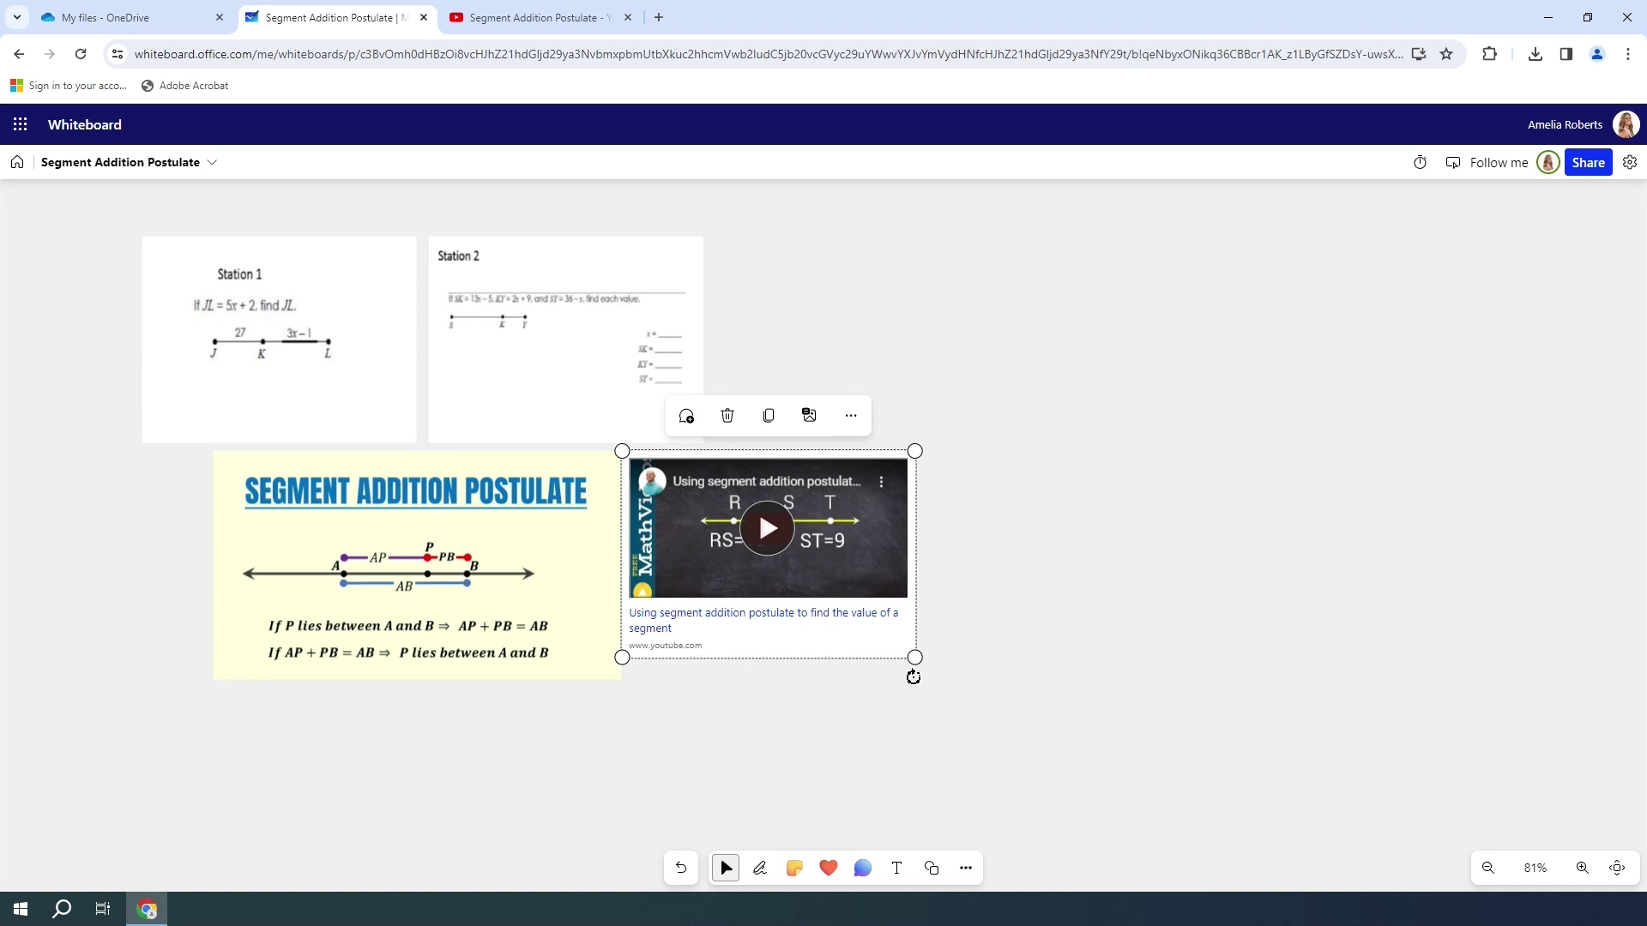
pyautogui.moveTo(915, 660); pyautogui.dragTo(947, 677)
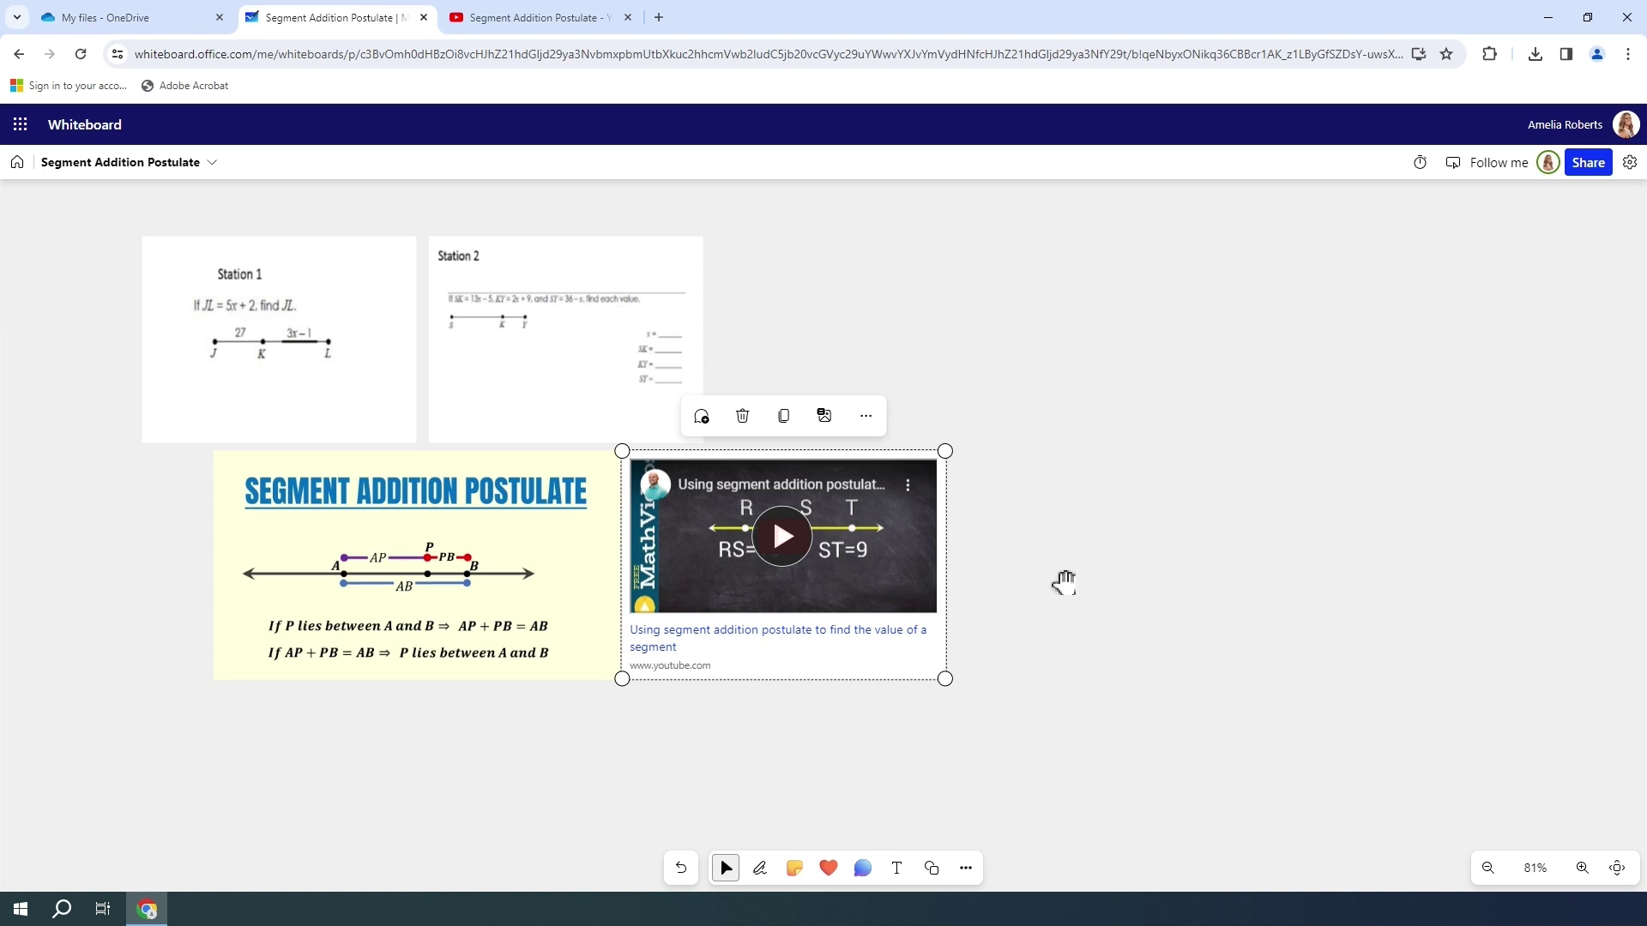
# Deselect the video card, zoom to check the layout, and dismiss the insert menu unused
pyautogui.click(1062, 579)
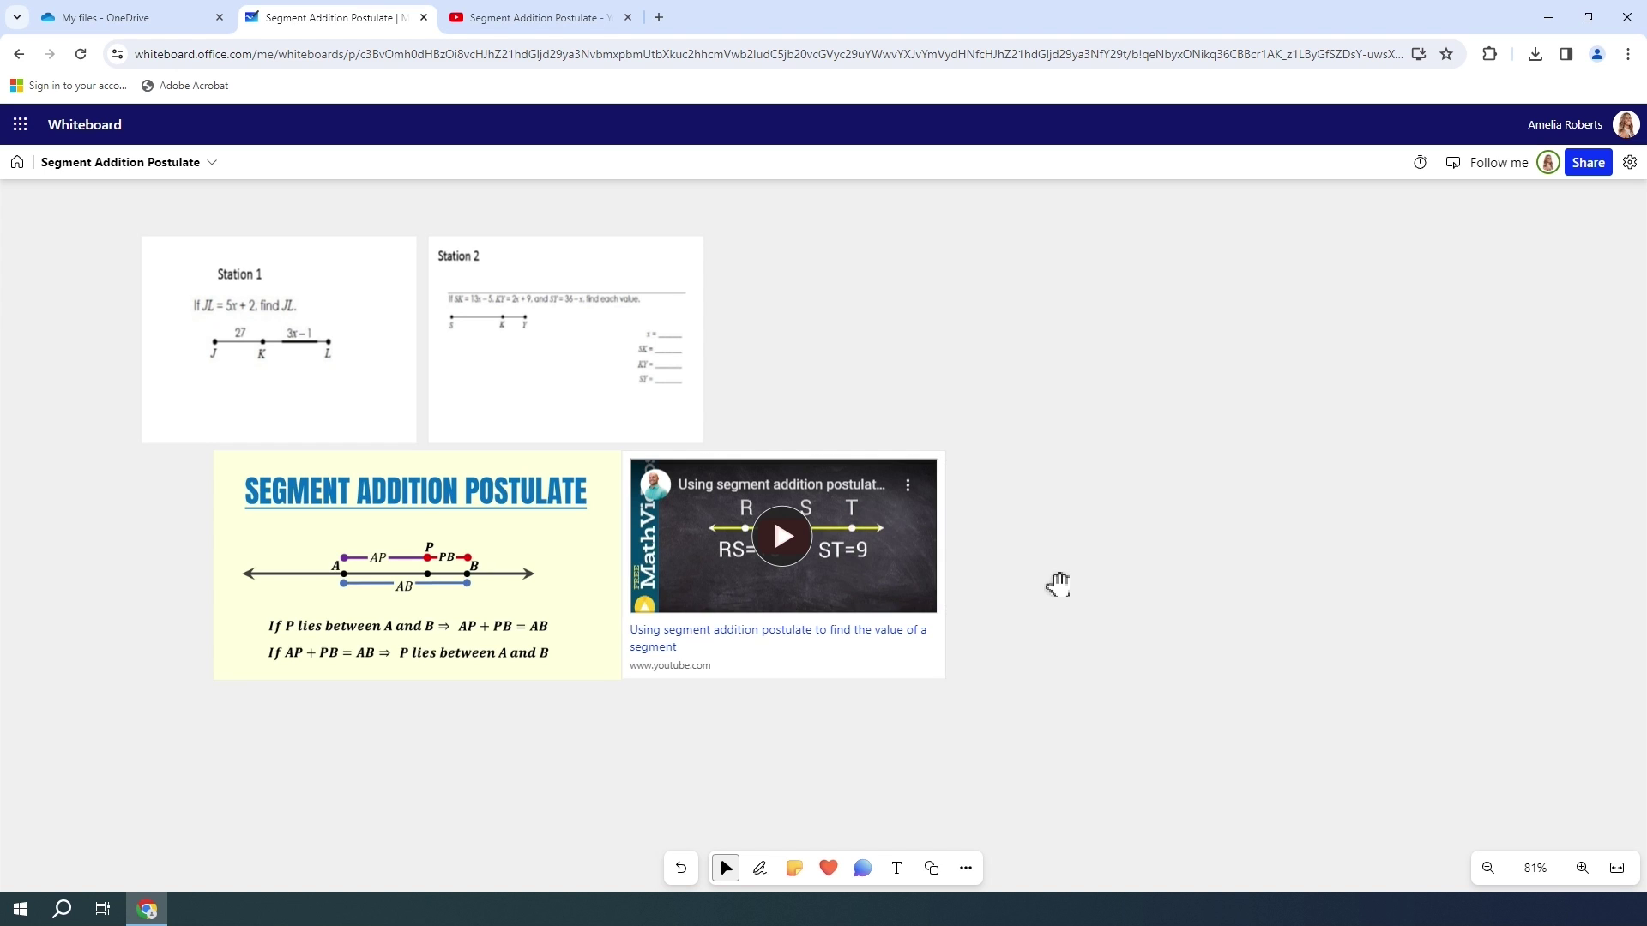
pyautogui.scroll(5, 931, 624)
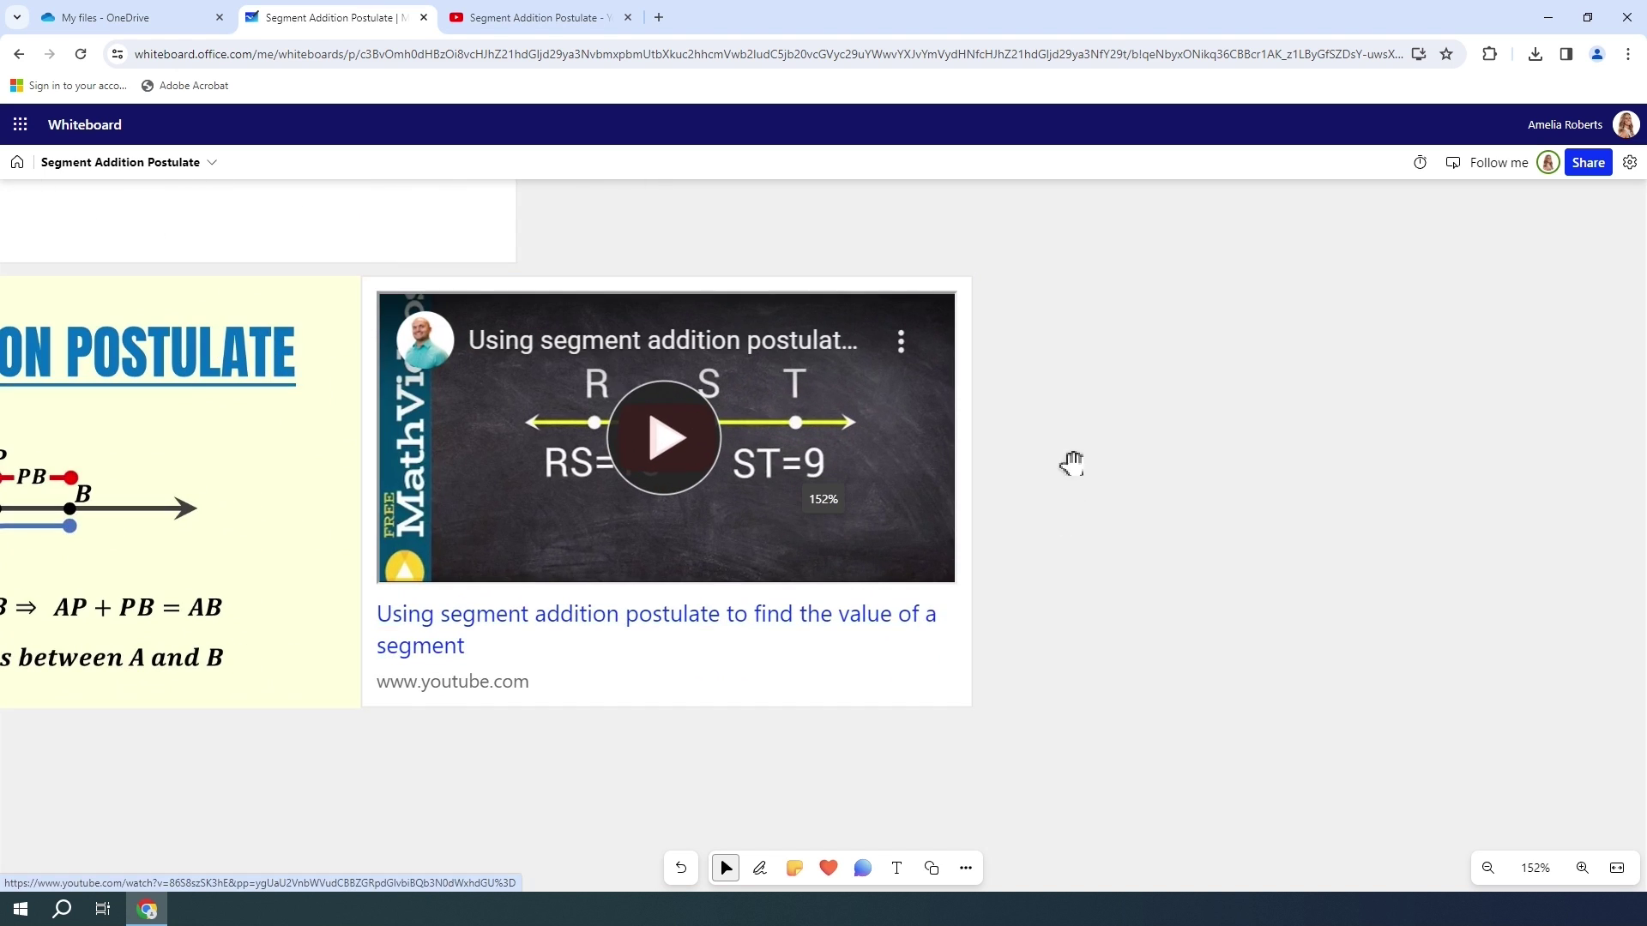
pyautogui.scroll(4, 1261, 537)
pyautogui.scroll(5, 1216, 506)
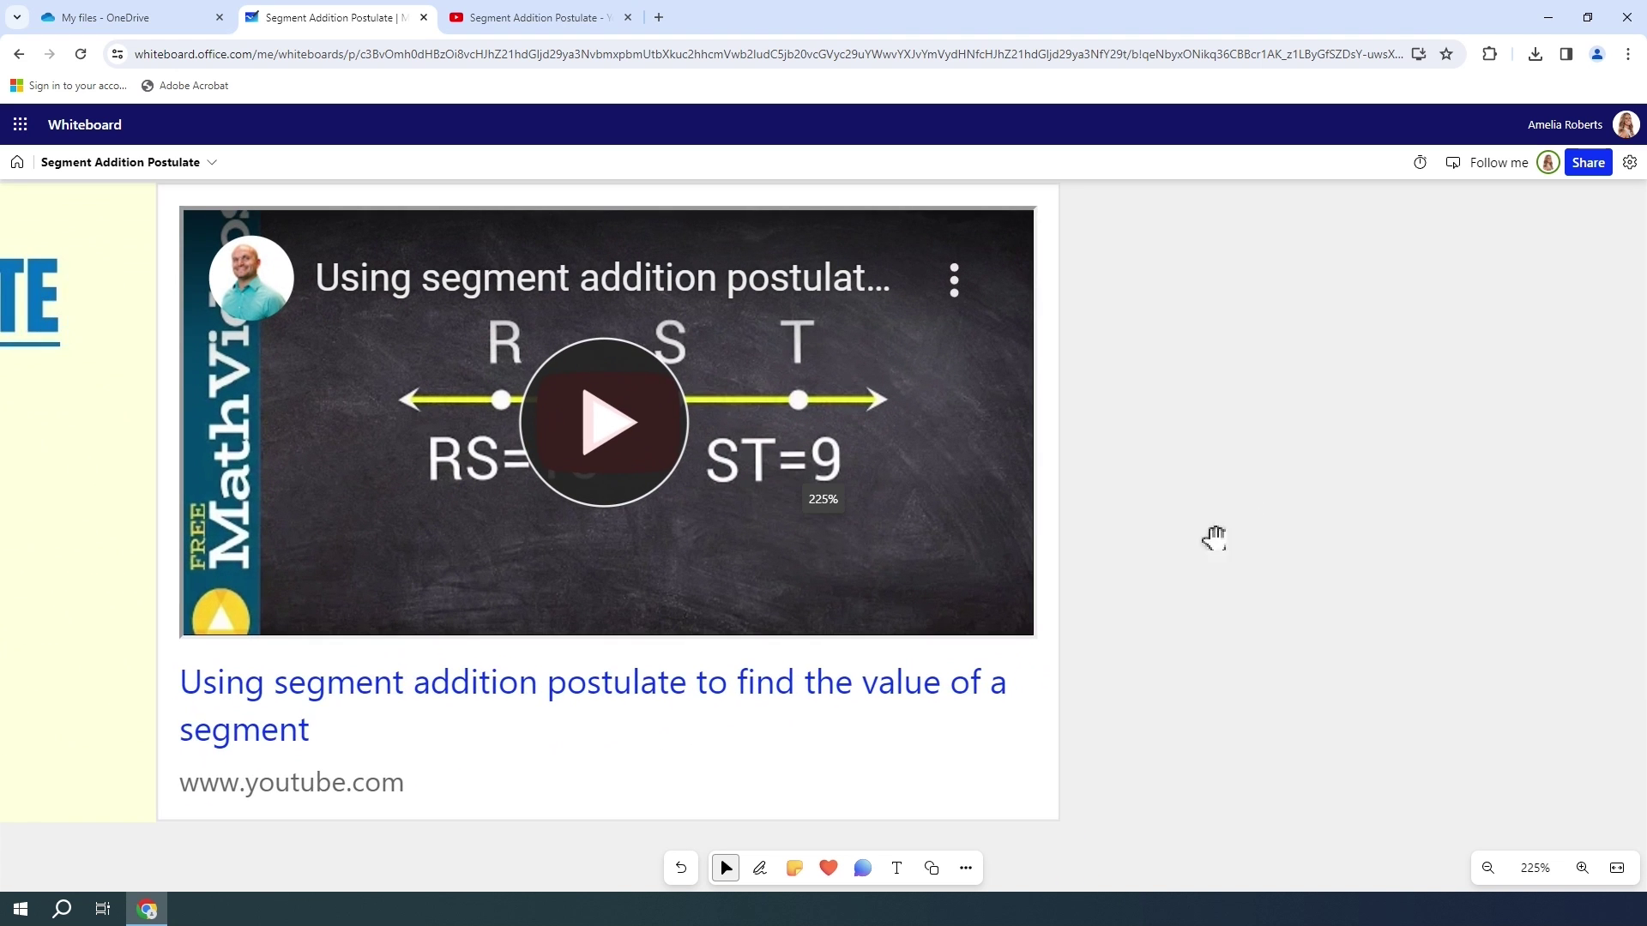
pyautogui.scroll(-7, 1382, 554)
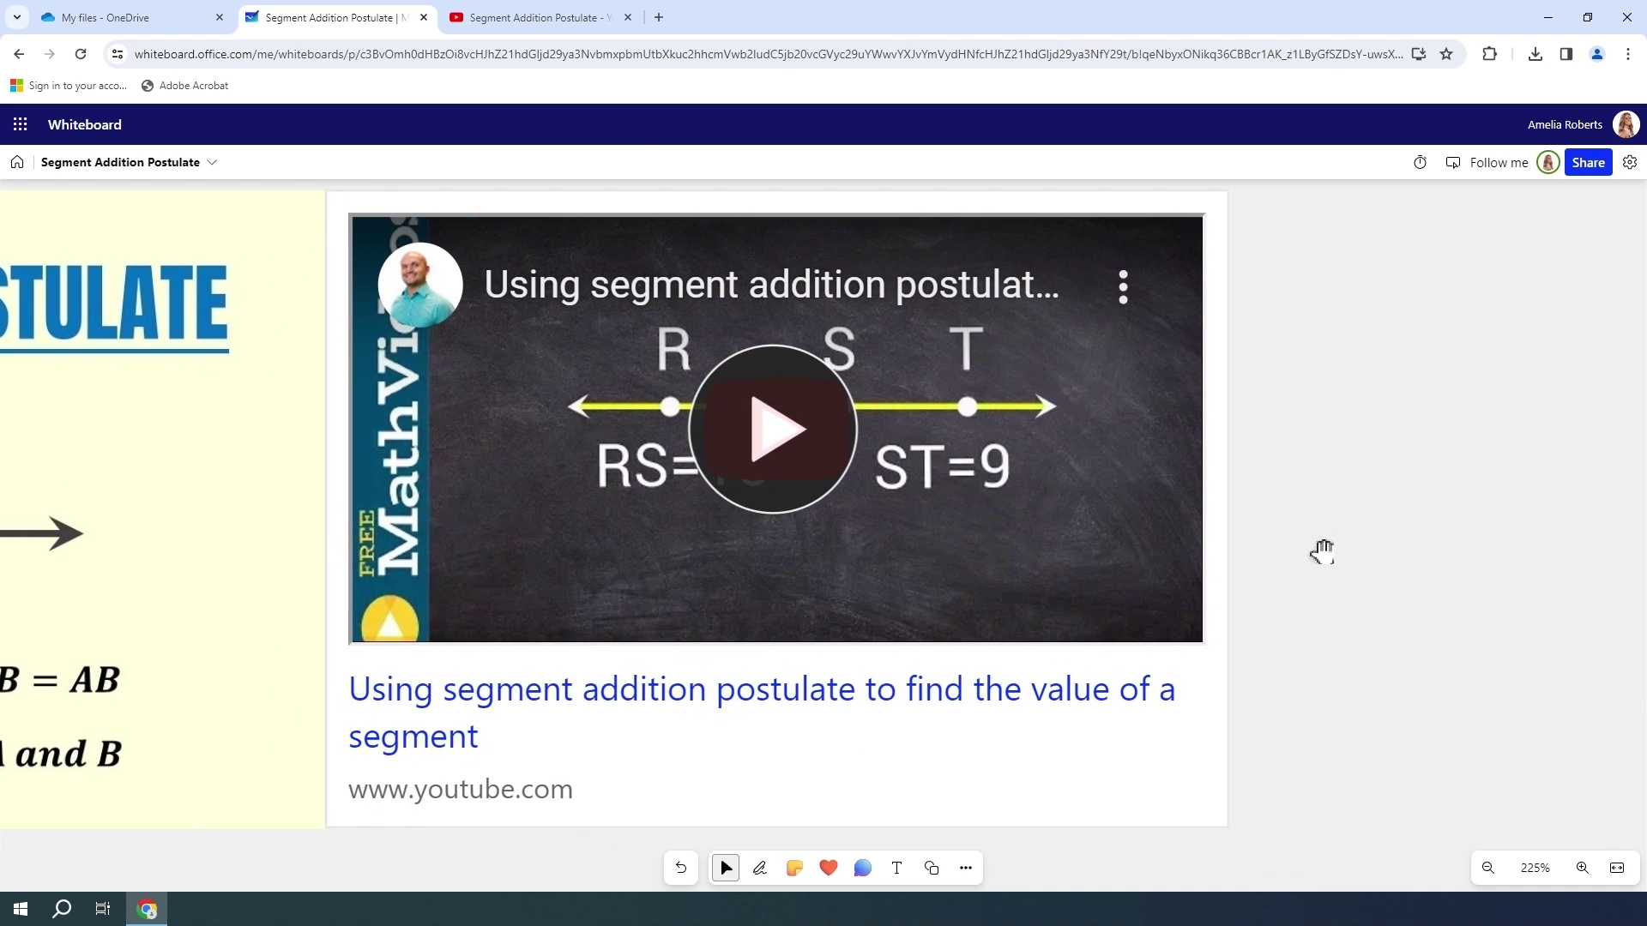
pyautogui.scroll(-3, 1424, 501)
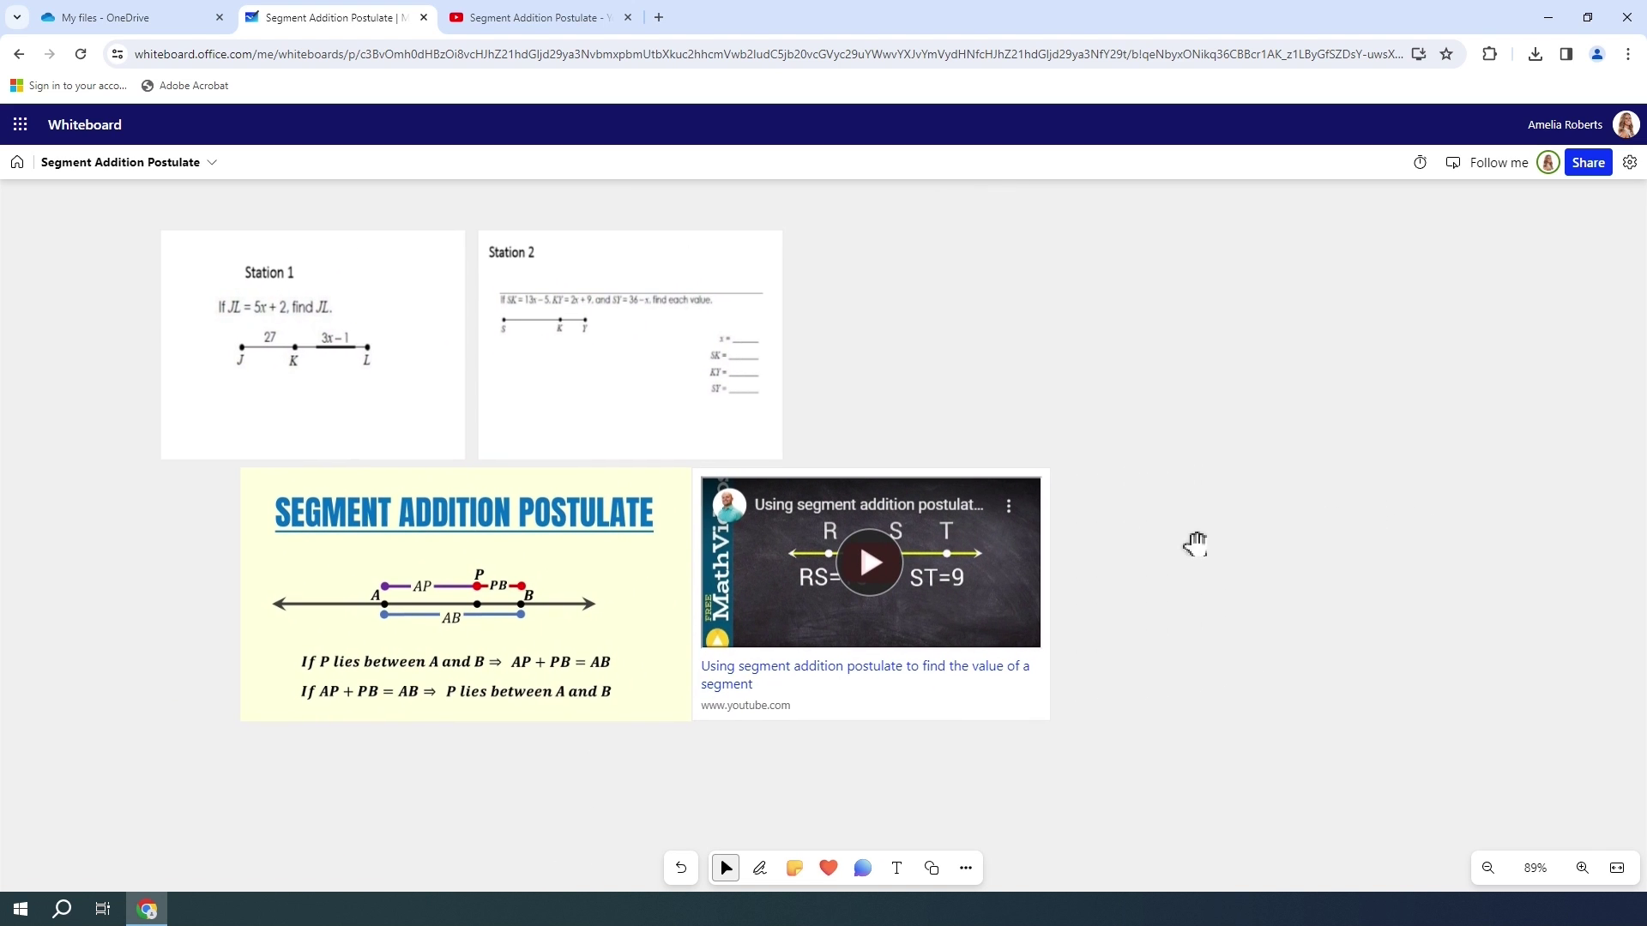
pyautogui.click(966, 868)
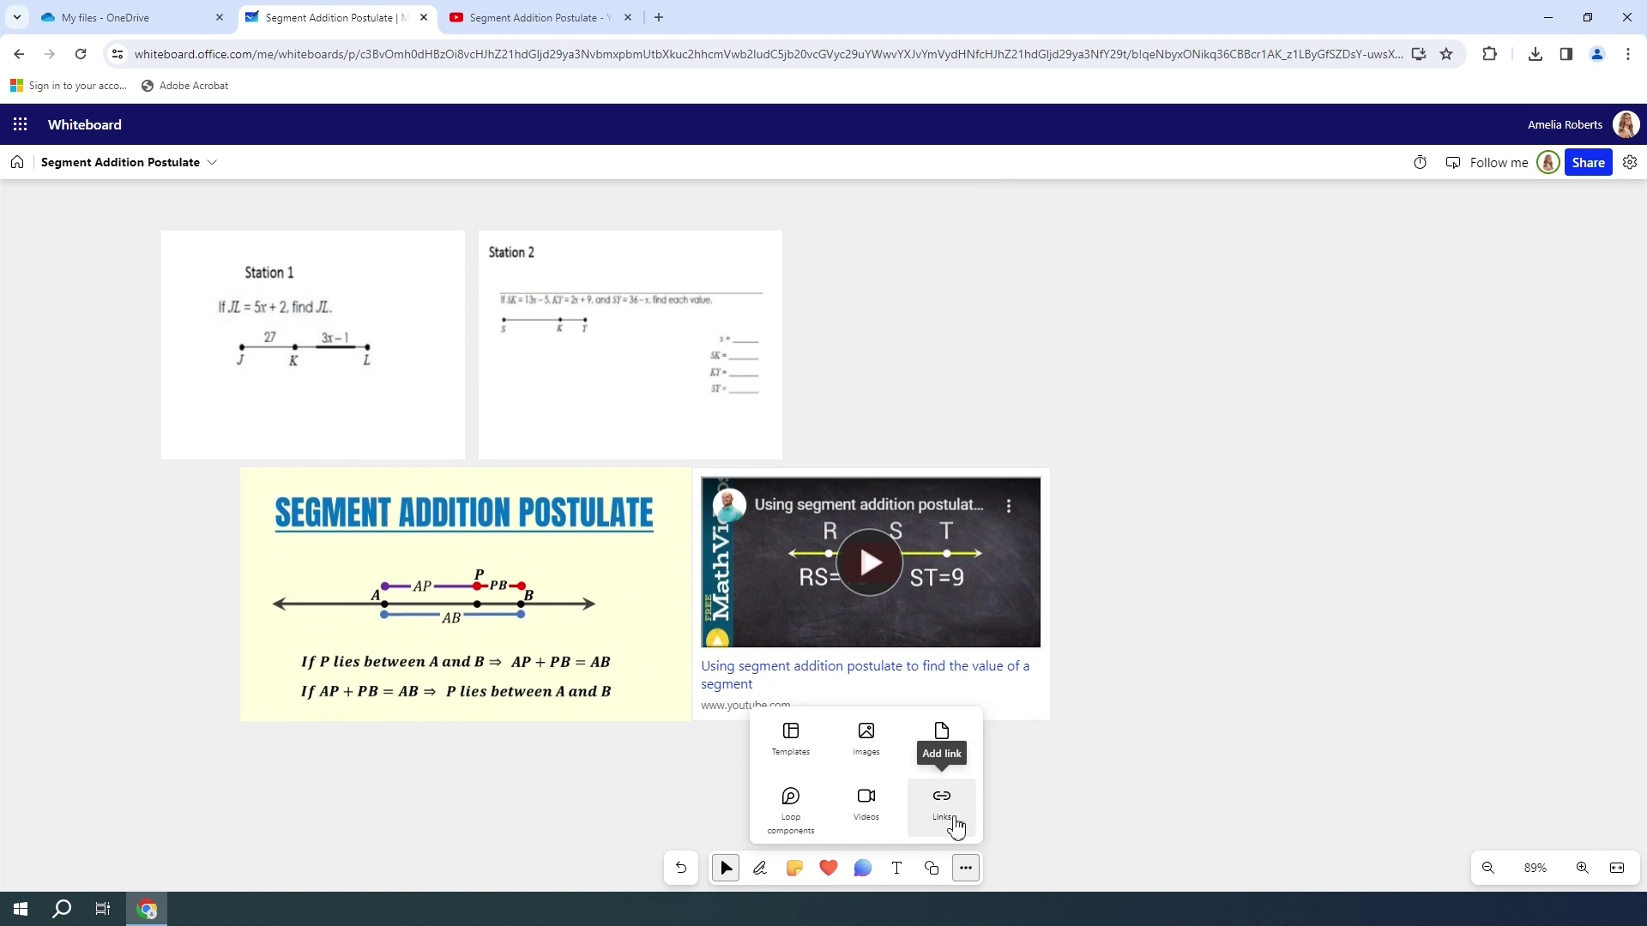
pyautogui.click(1208, 711)
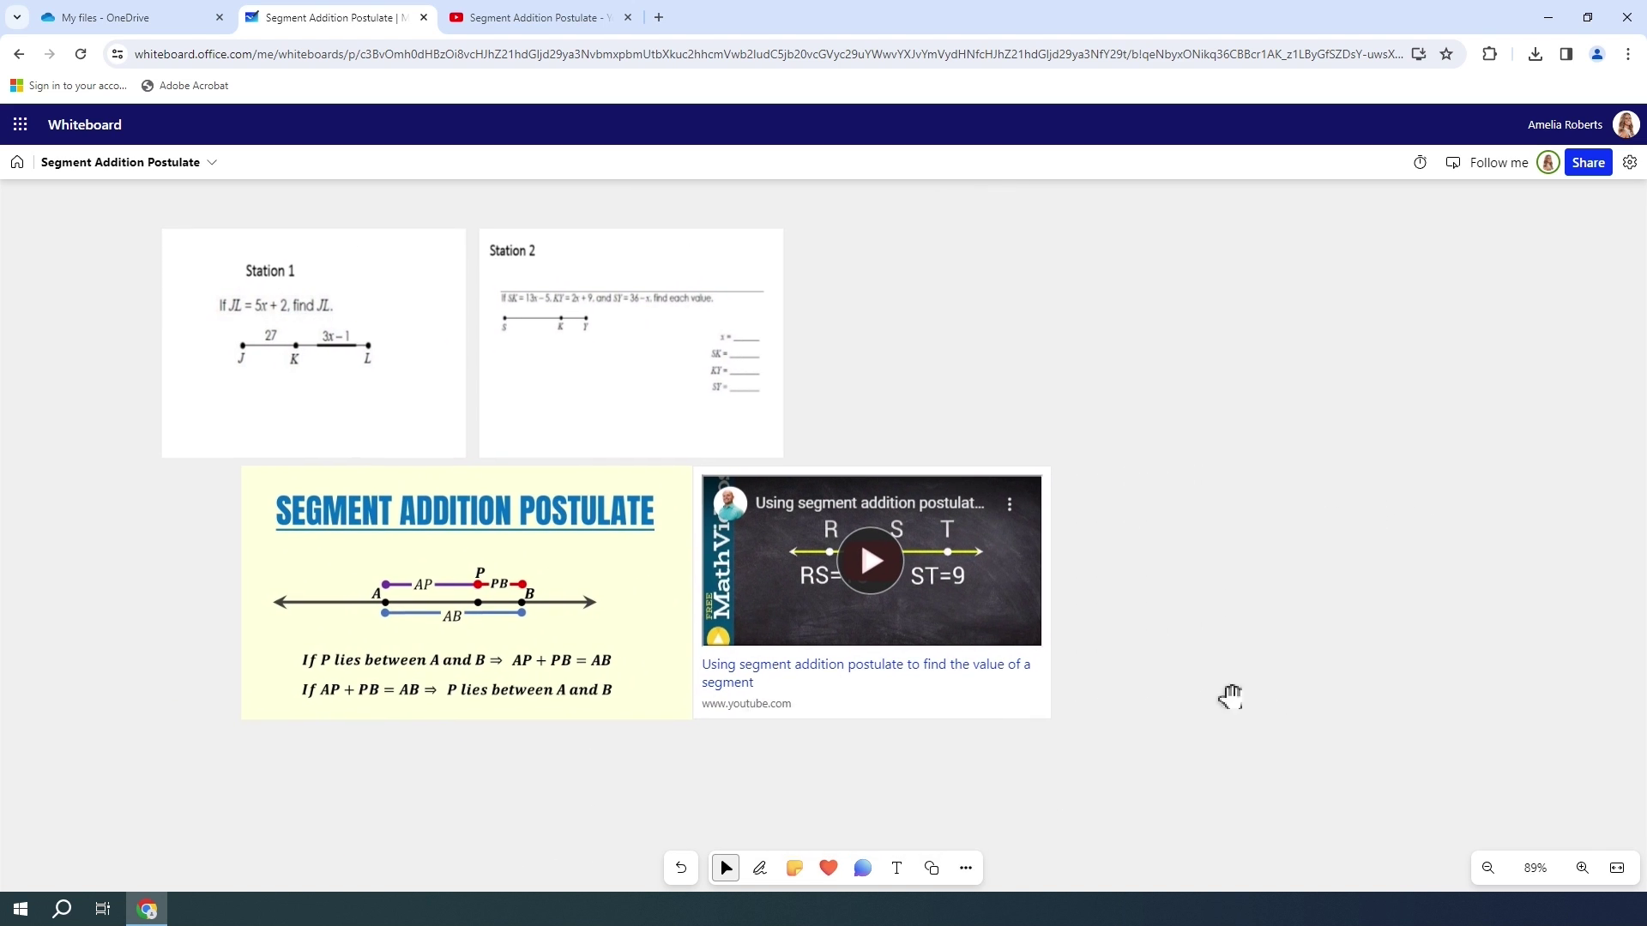
# Open the Khan Academy site in a new browser tab
pyautogui.click(658, 18)
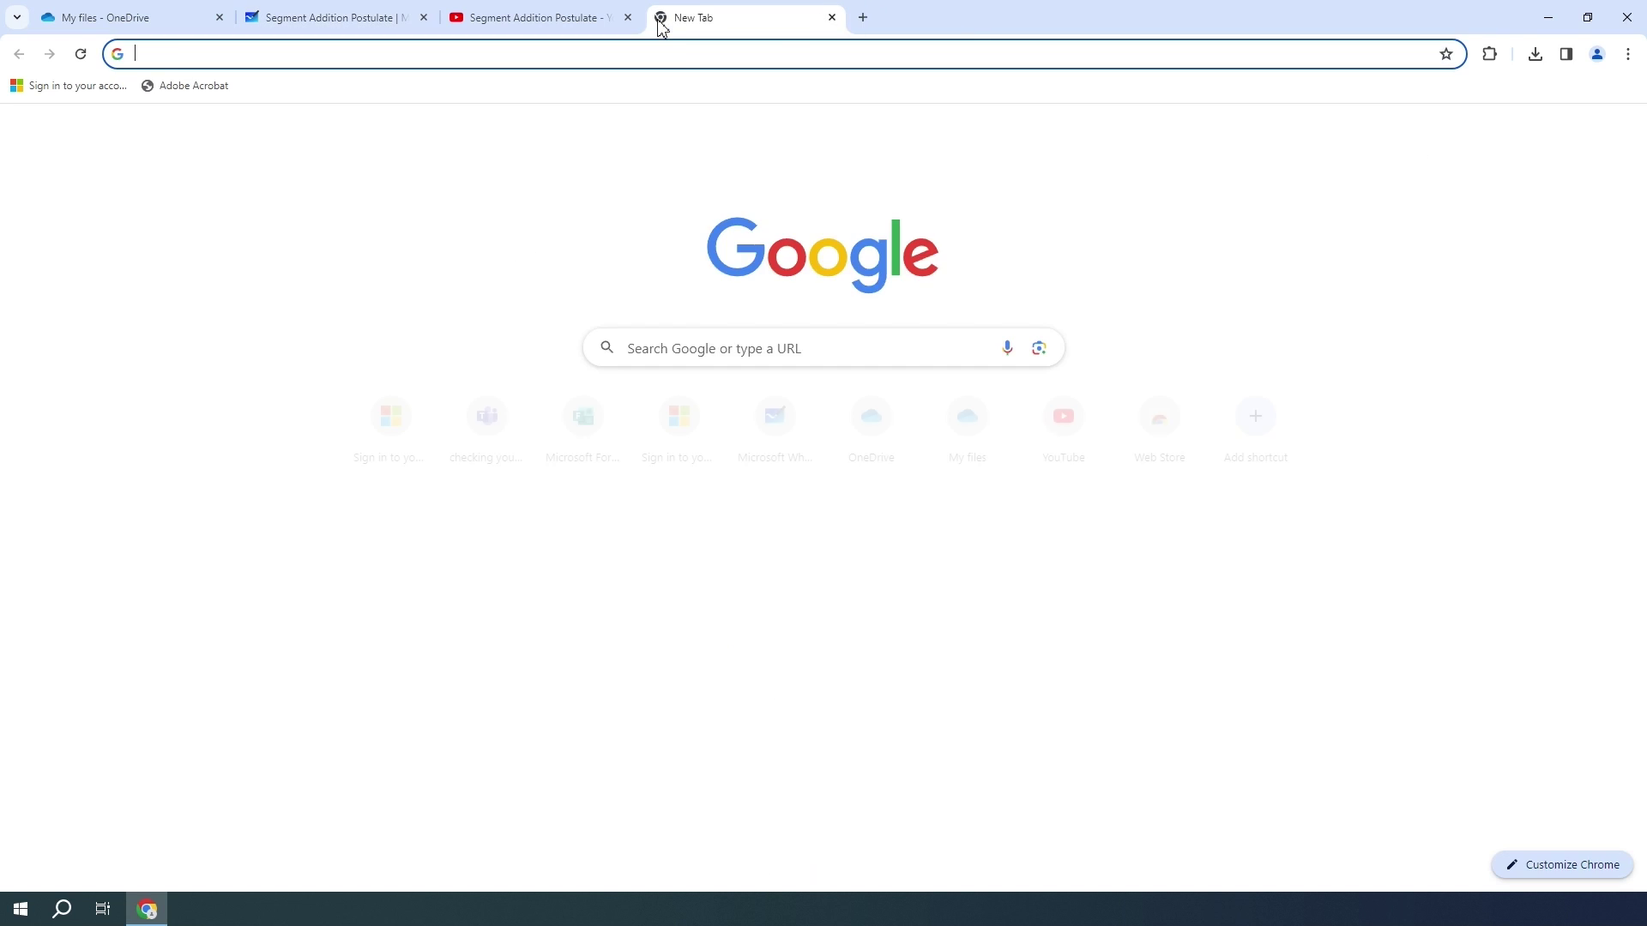
pyautogui.click(683, 58)
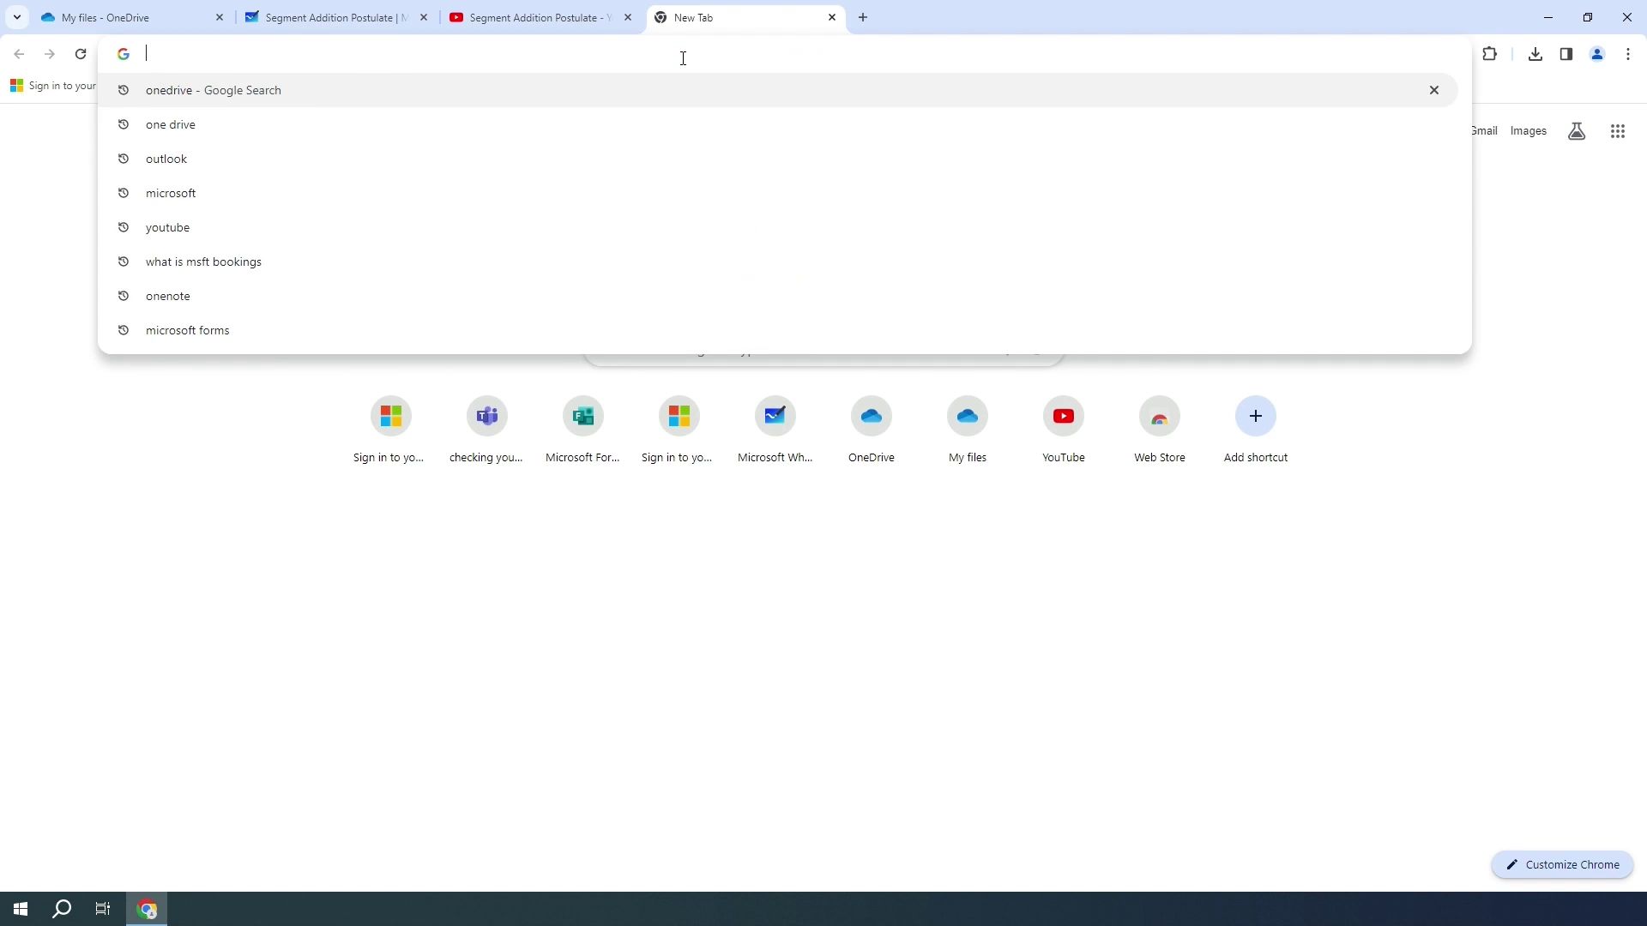
pyautogui.write('kahn academ')
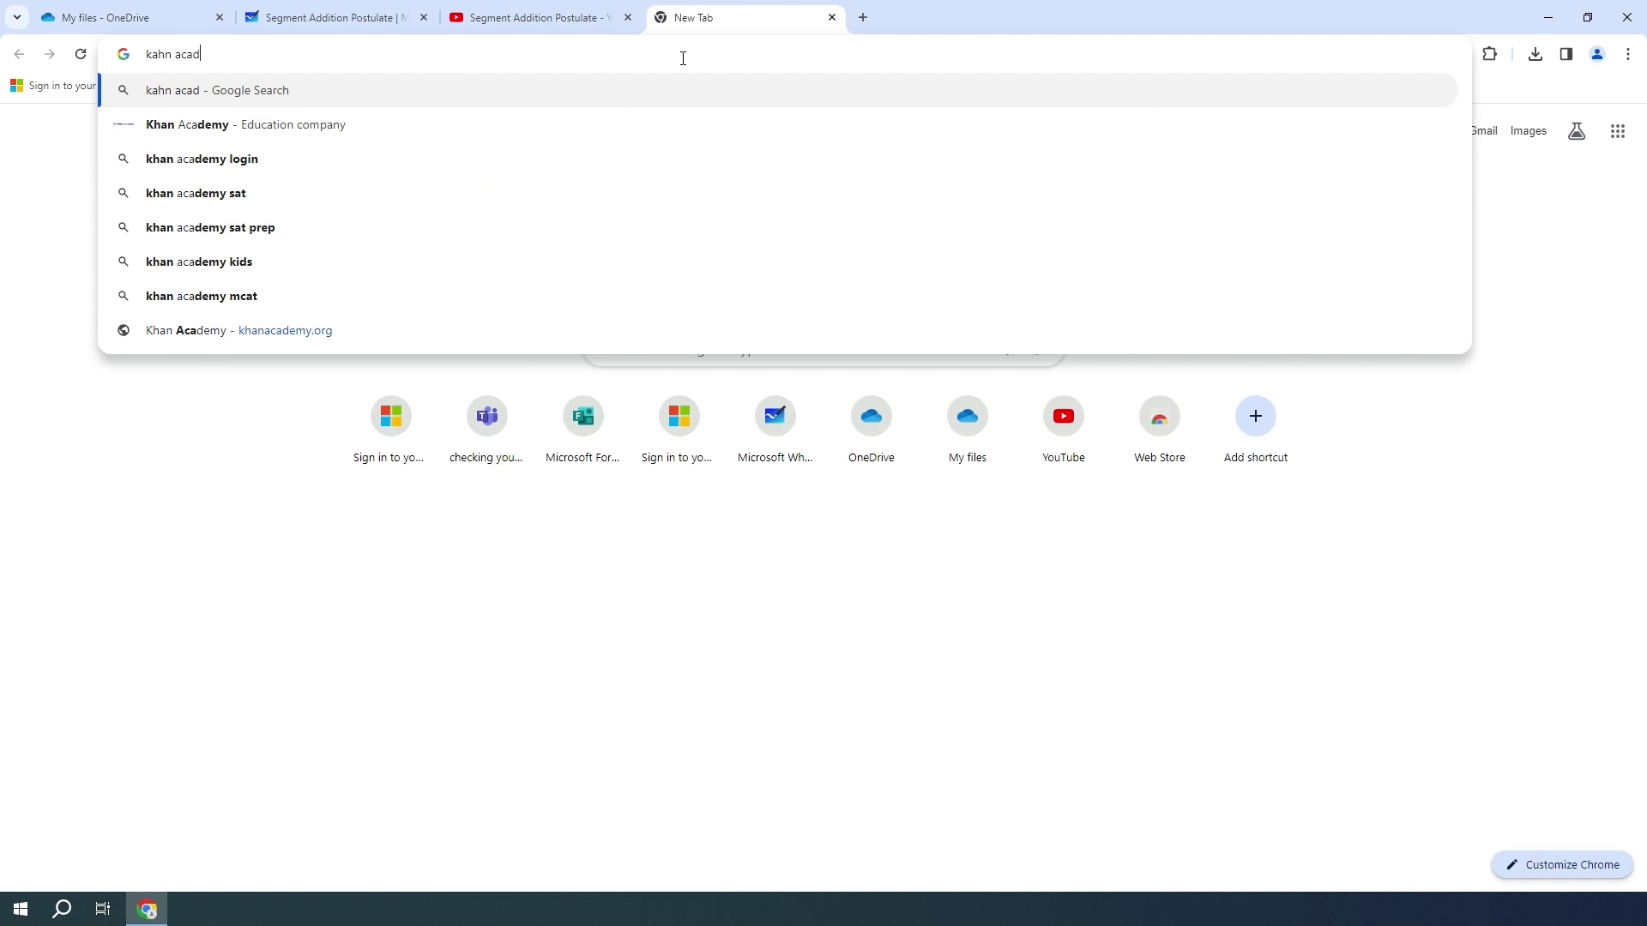
pyautogui.click(240, 331)
# Search Khan Academy for 'segment addition postulate' and select the practice page's web address
pyautogui.click(570, 190)
pyautogui.write('segment addition postulate')
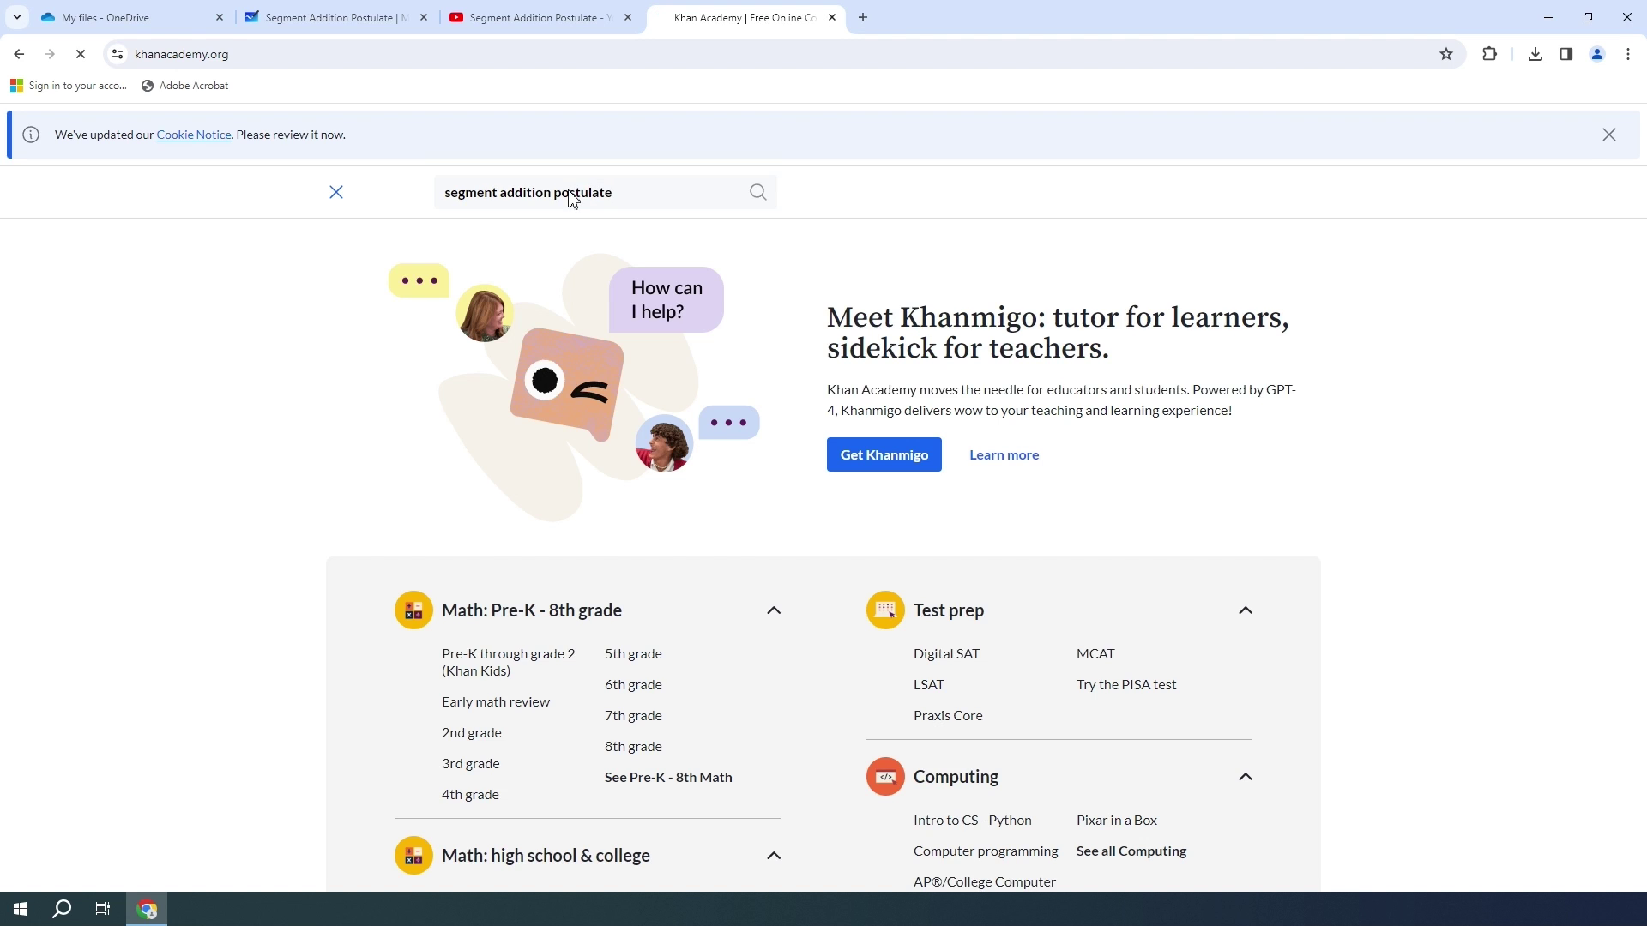
pyautogui.press('Return')
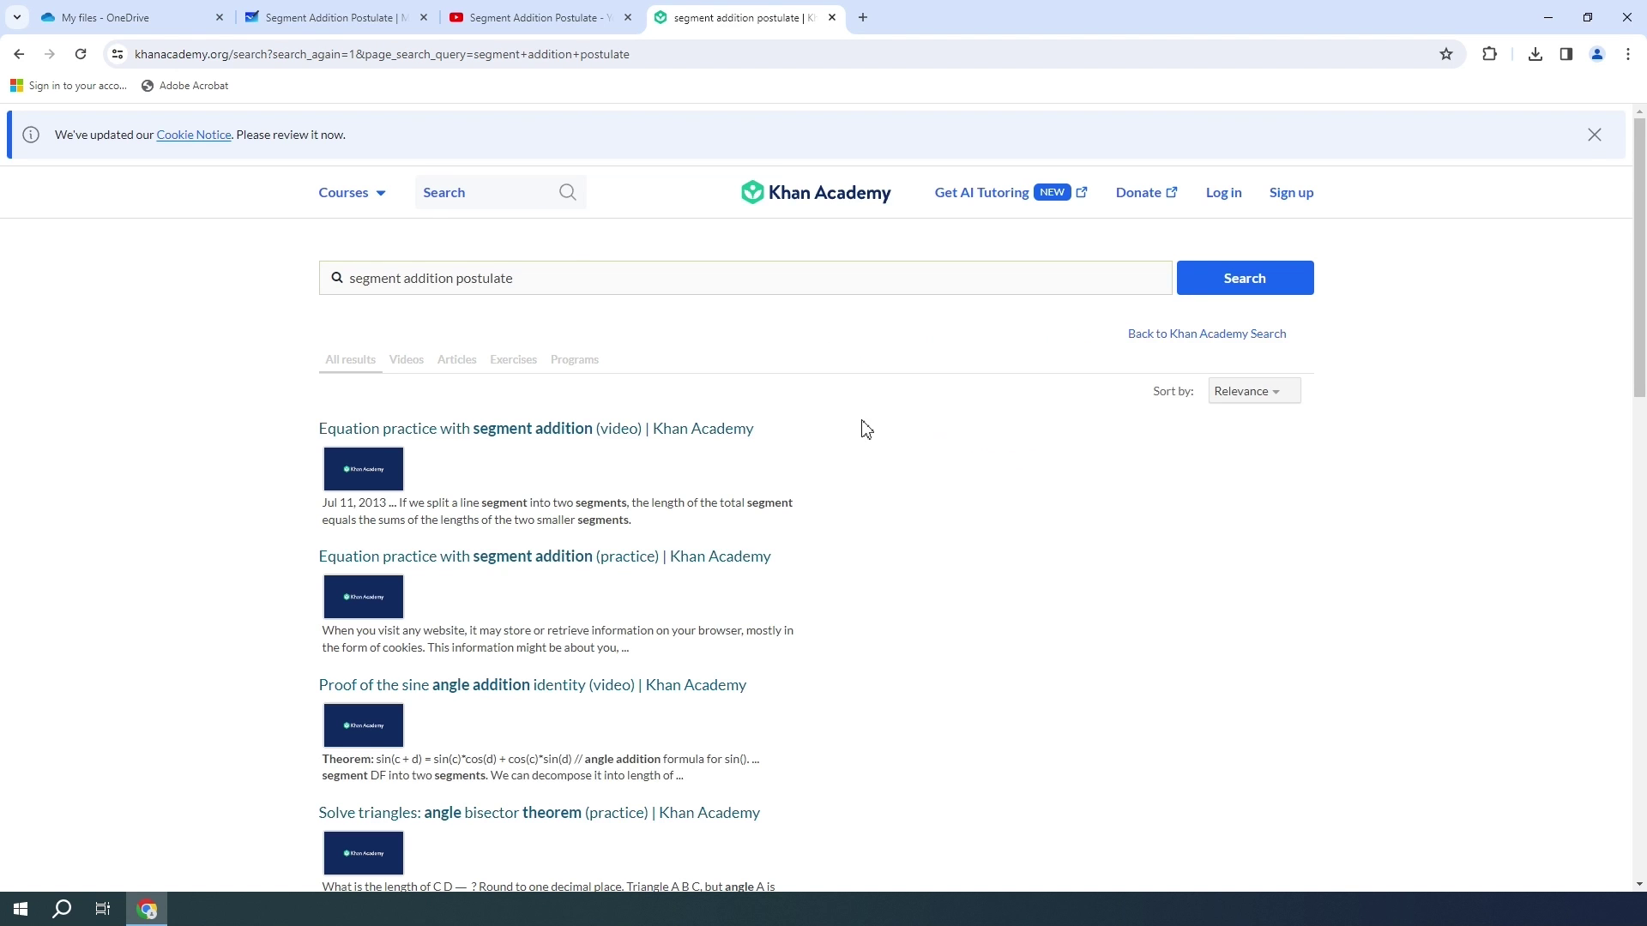
pyautogui.scroll(-2, 892, 515)
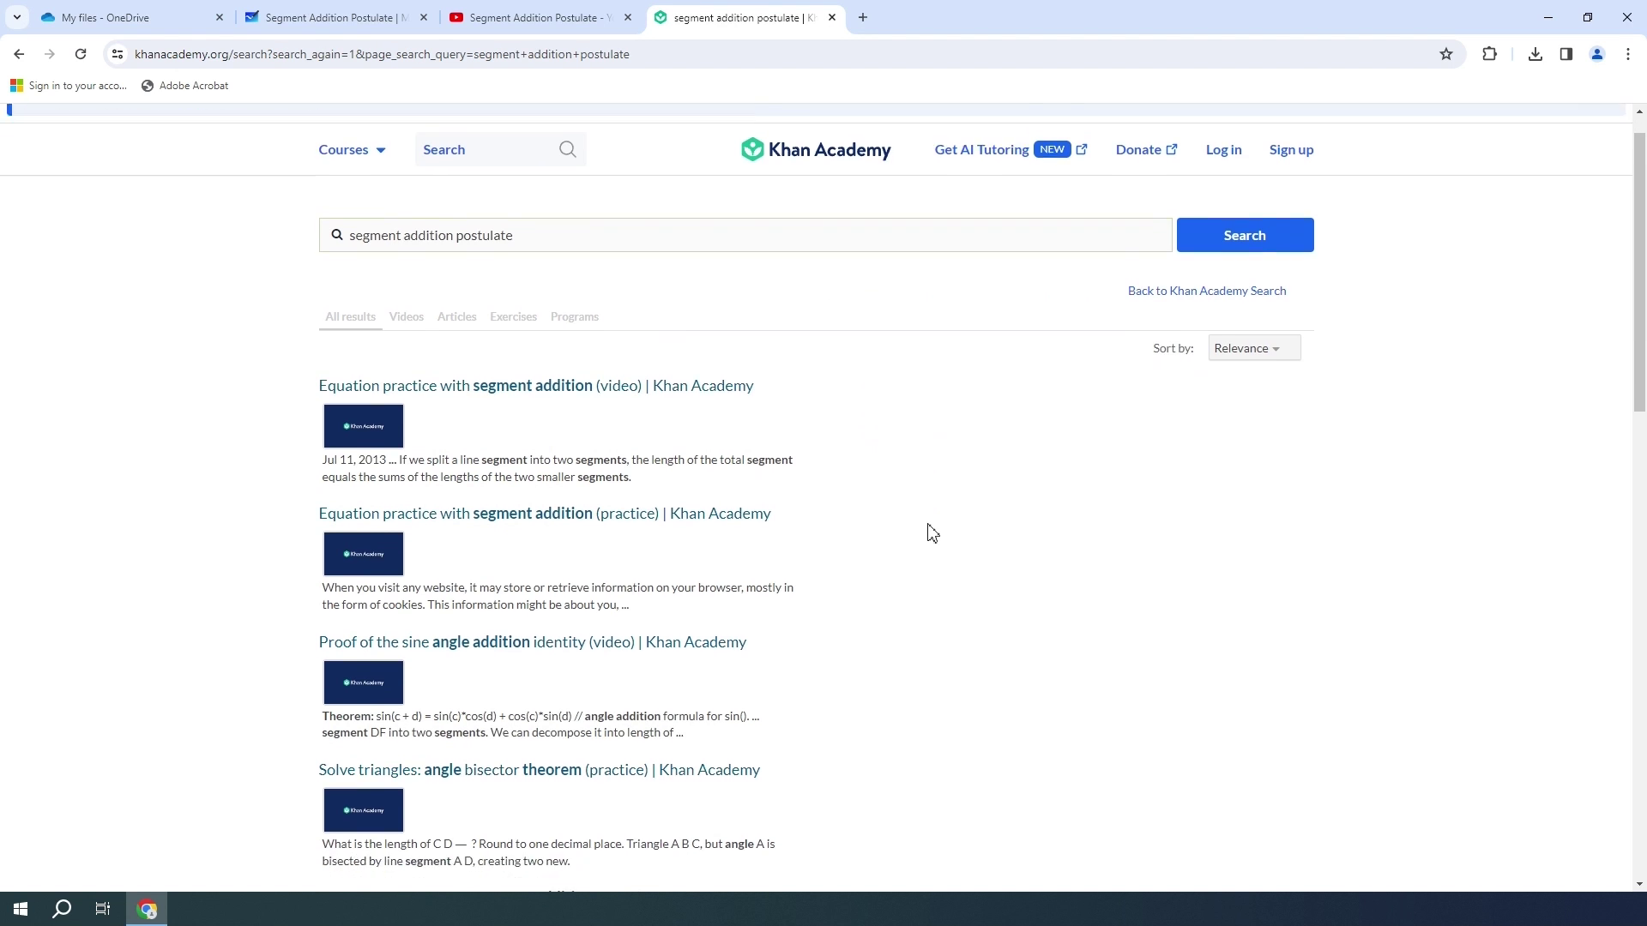
pyautogui.scroll(1, 883, 540)
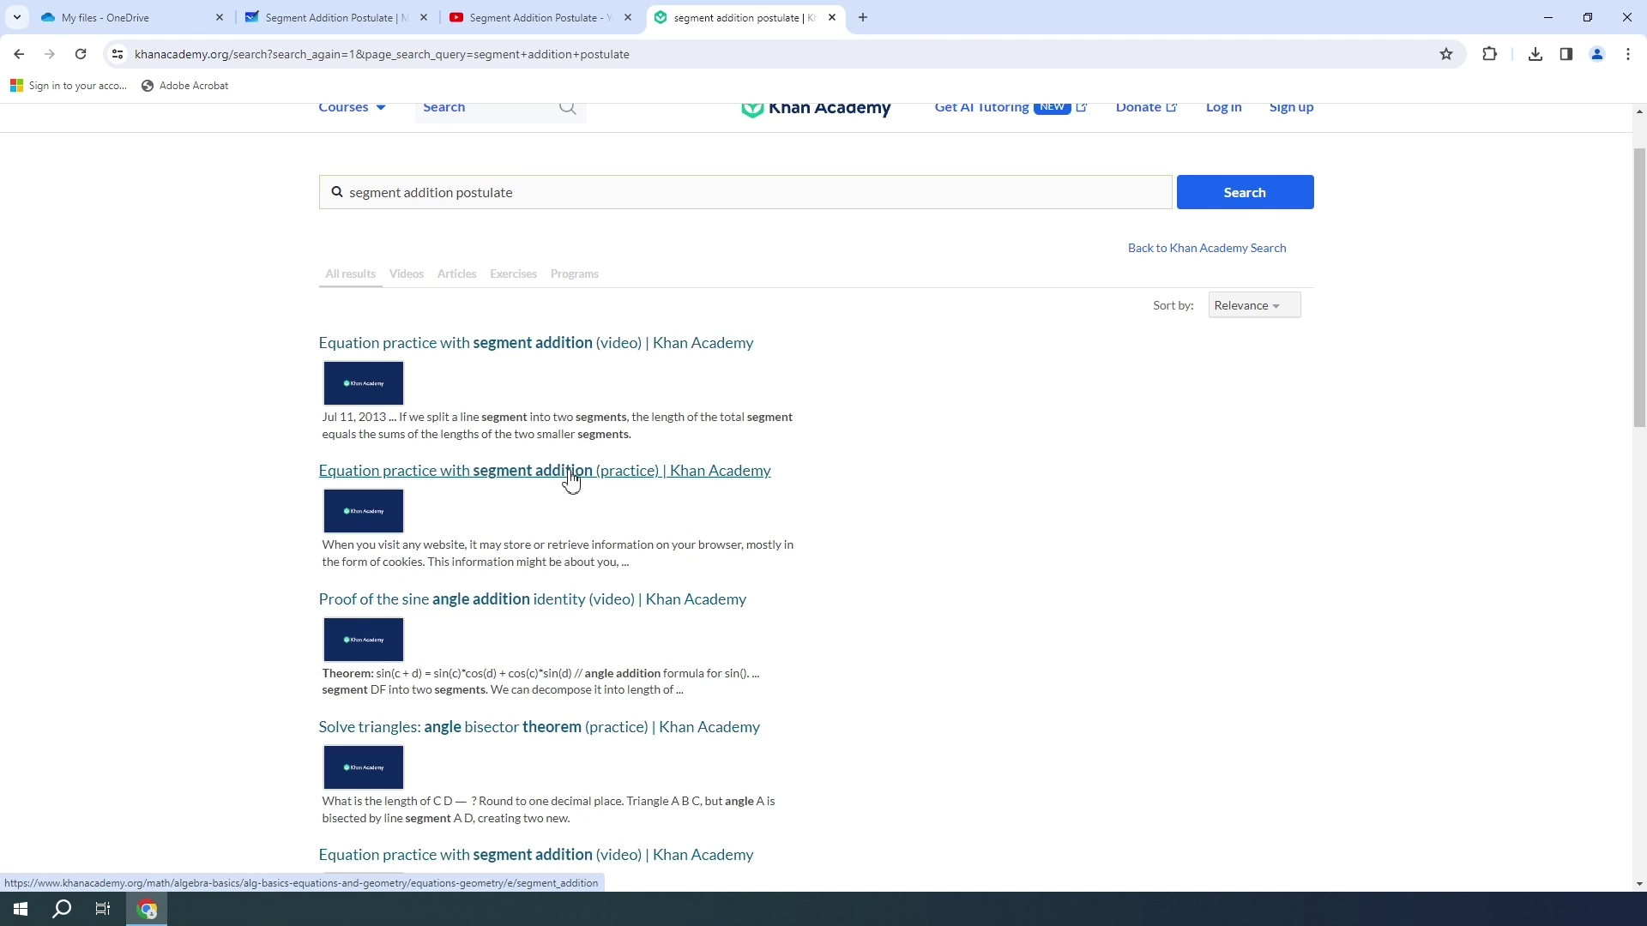
pyautogui.click(697, 57)
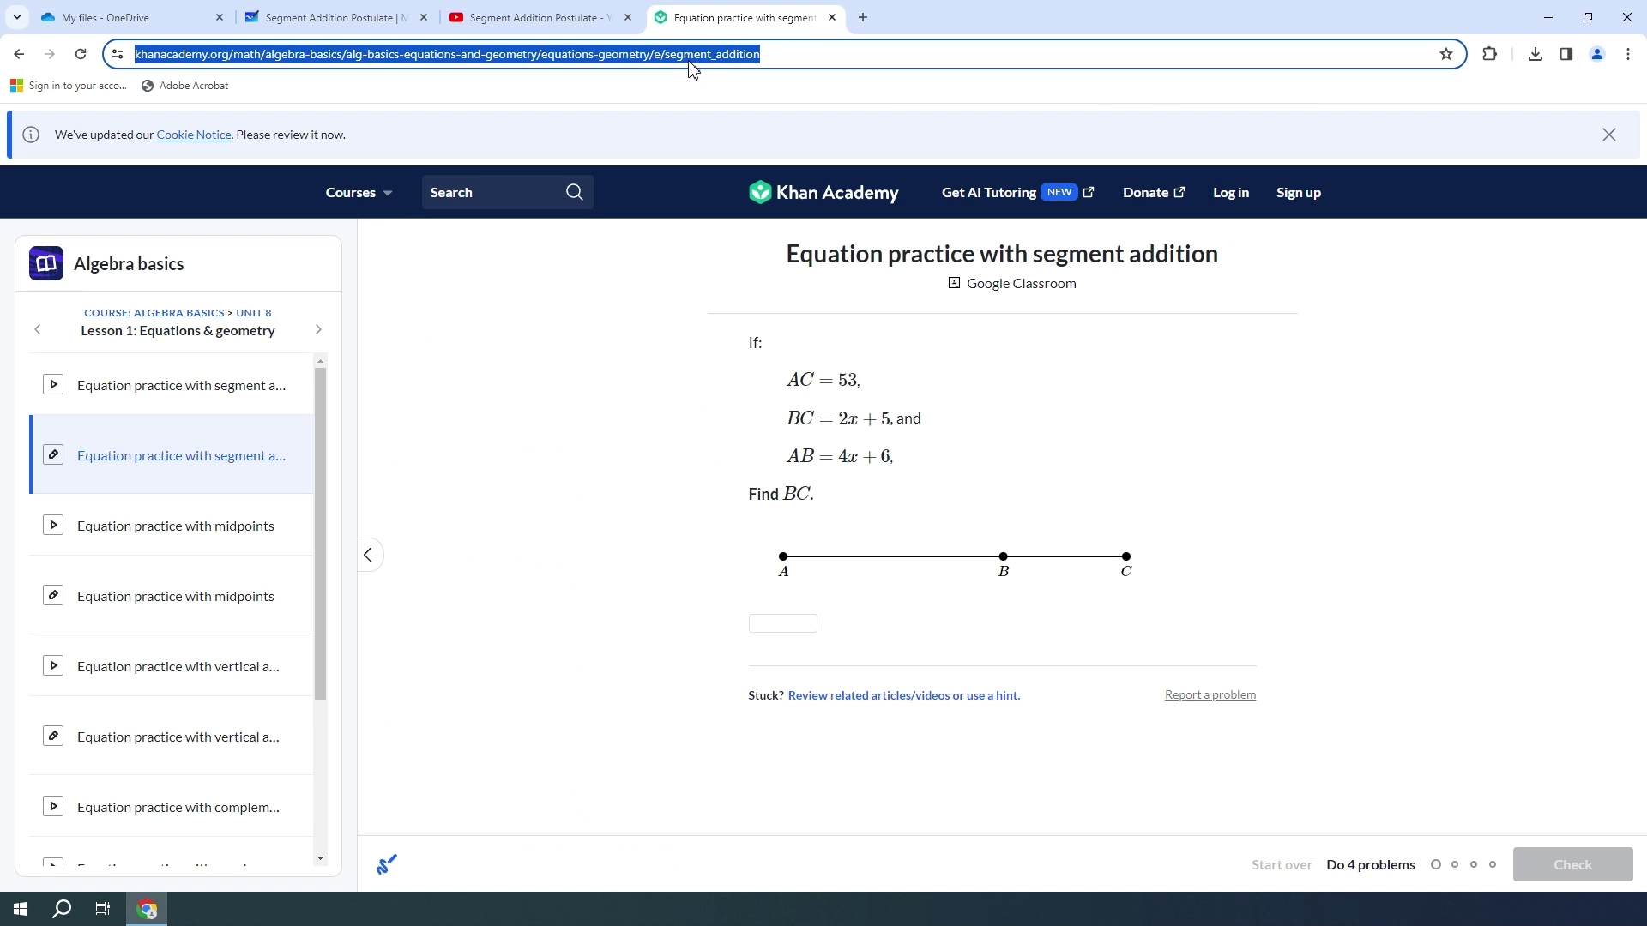
# Back on the board, insert a web link card by pasting the Khan Academy practice page address
pyautogui.click(319, 26)
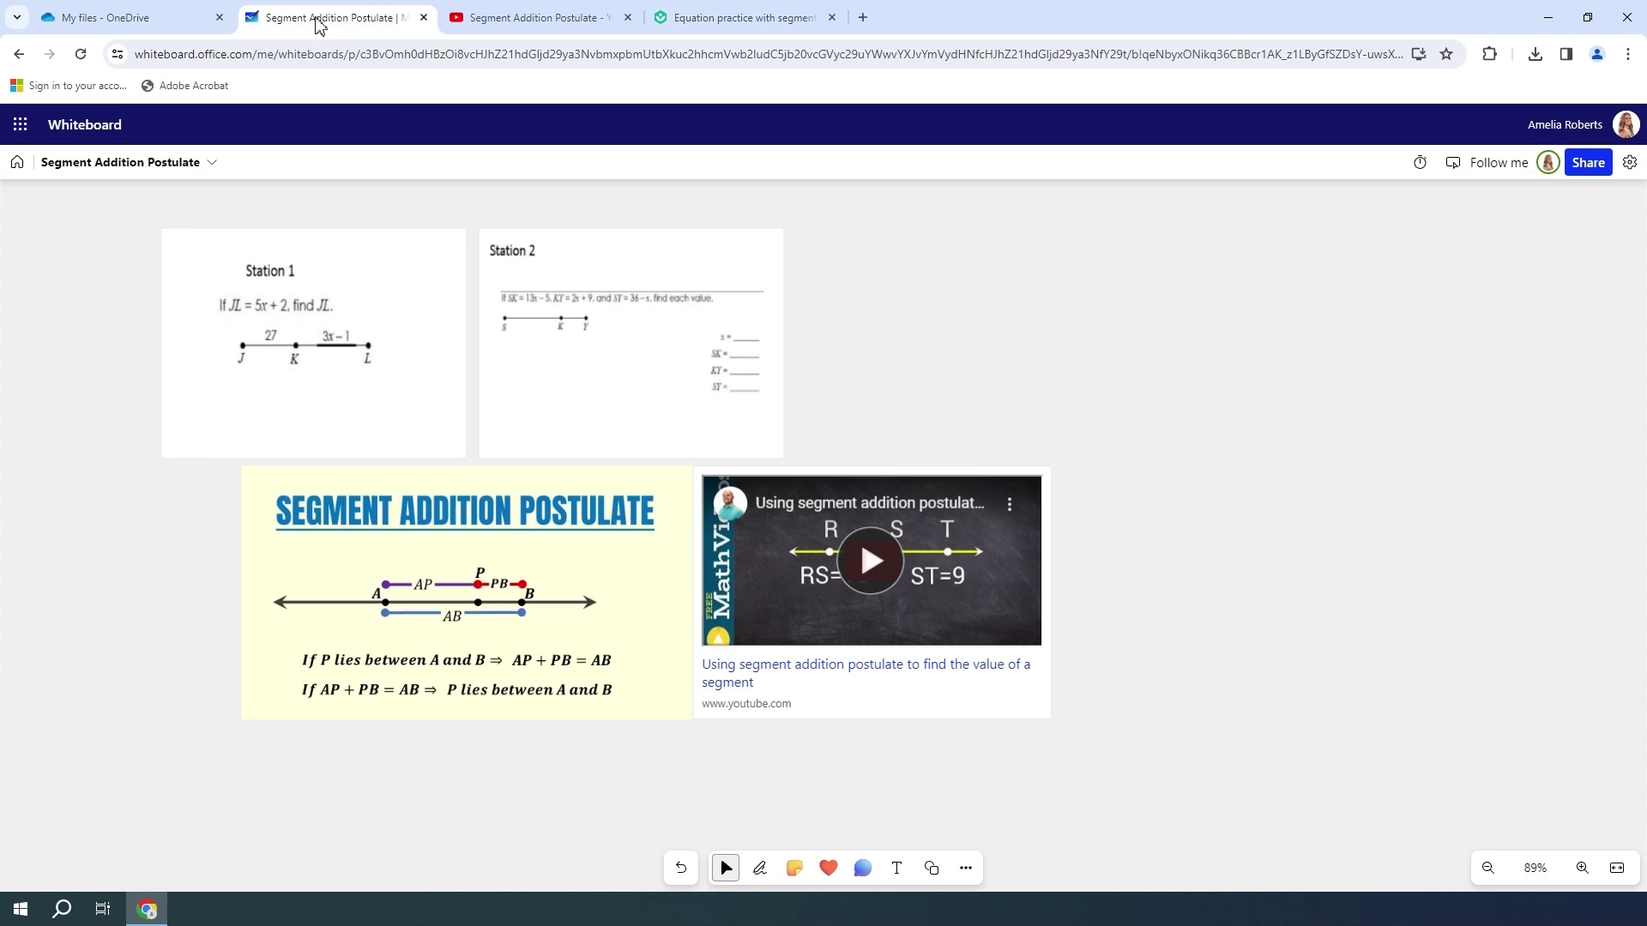
pyautogui.click(967, 873)
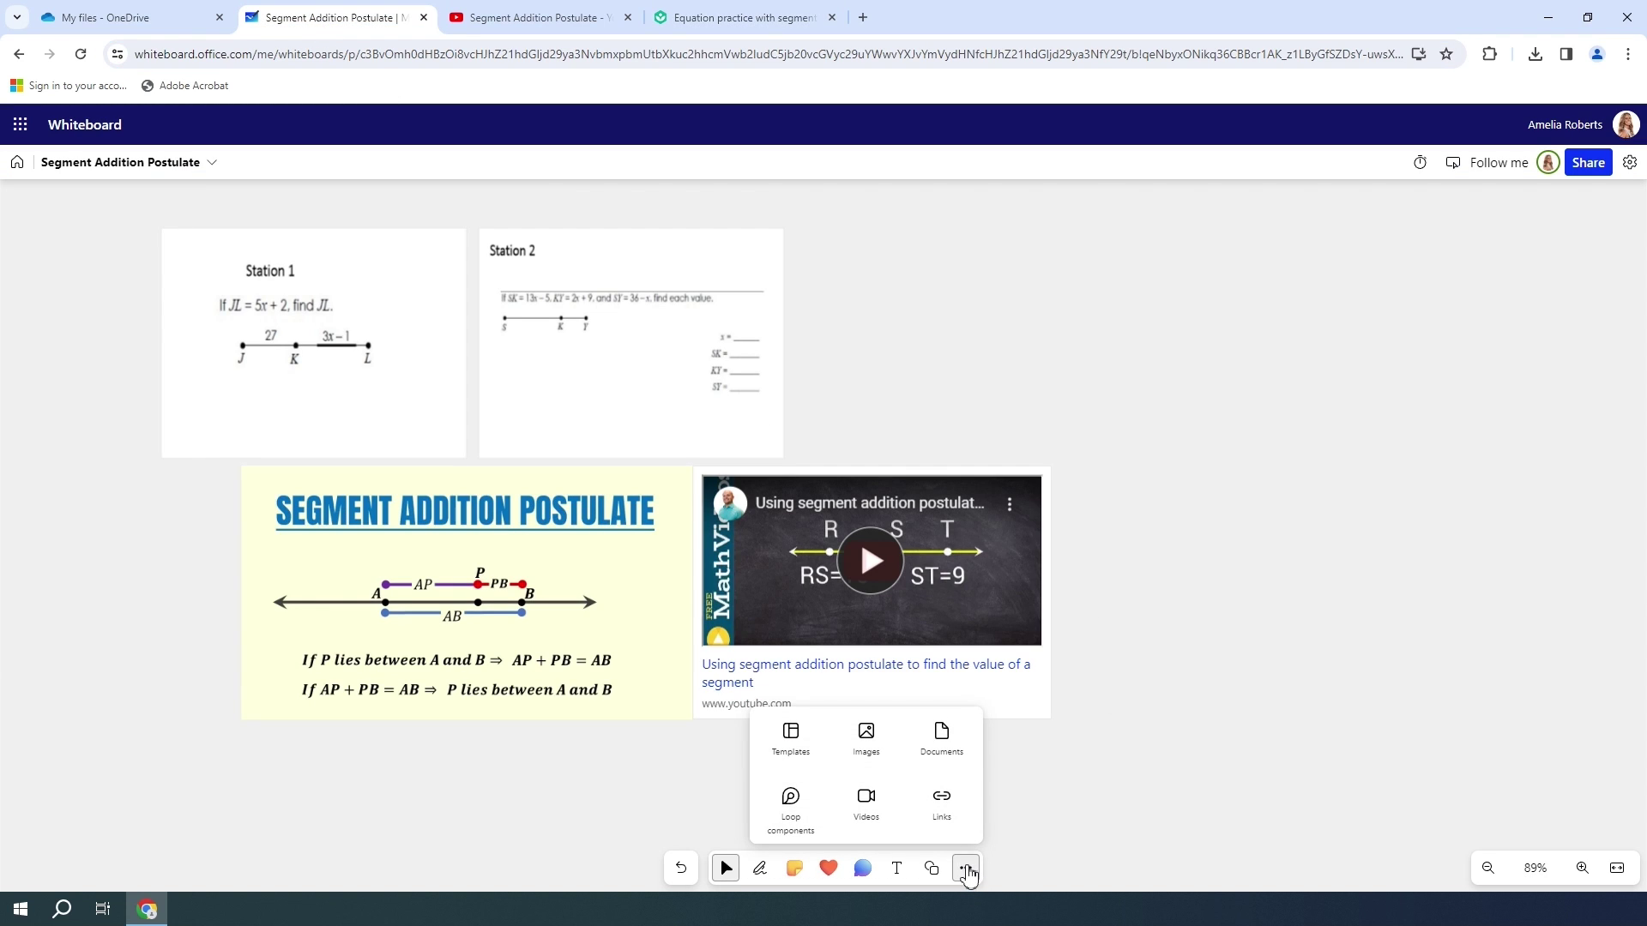
pyautogui.click(942, 806)
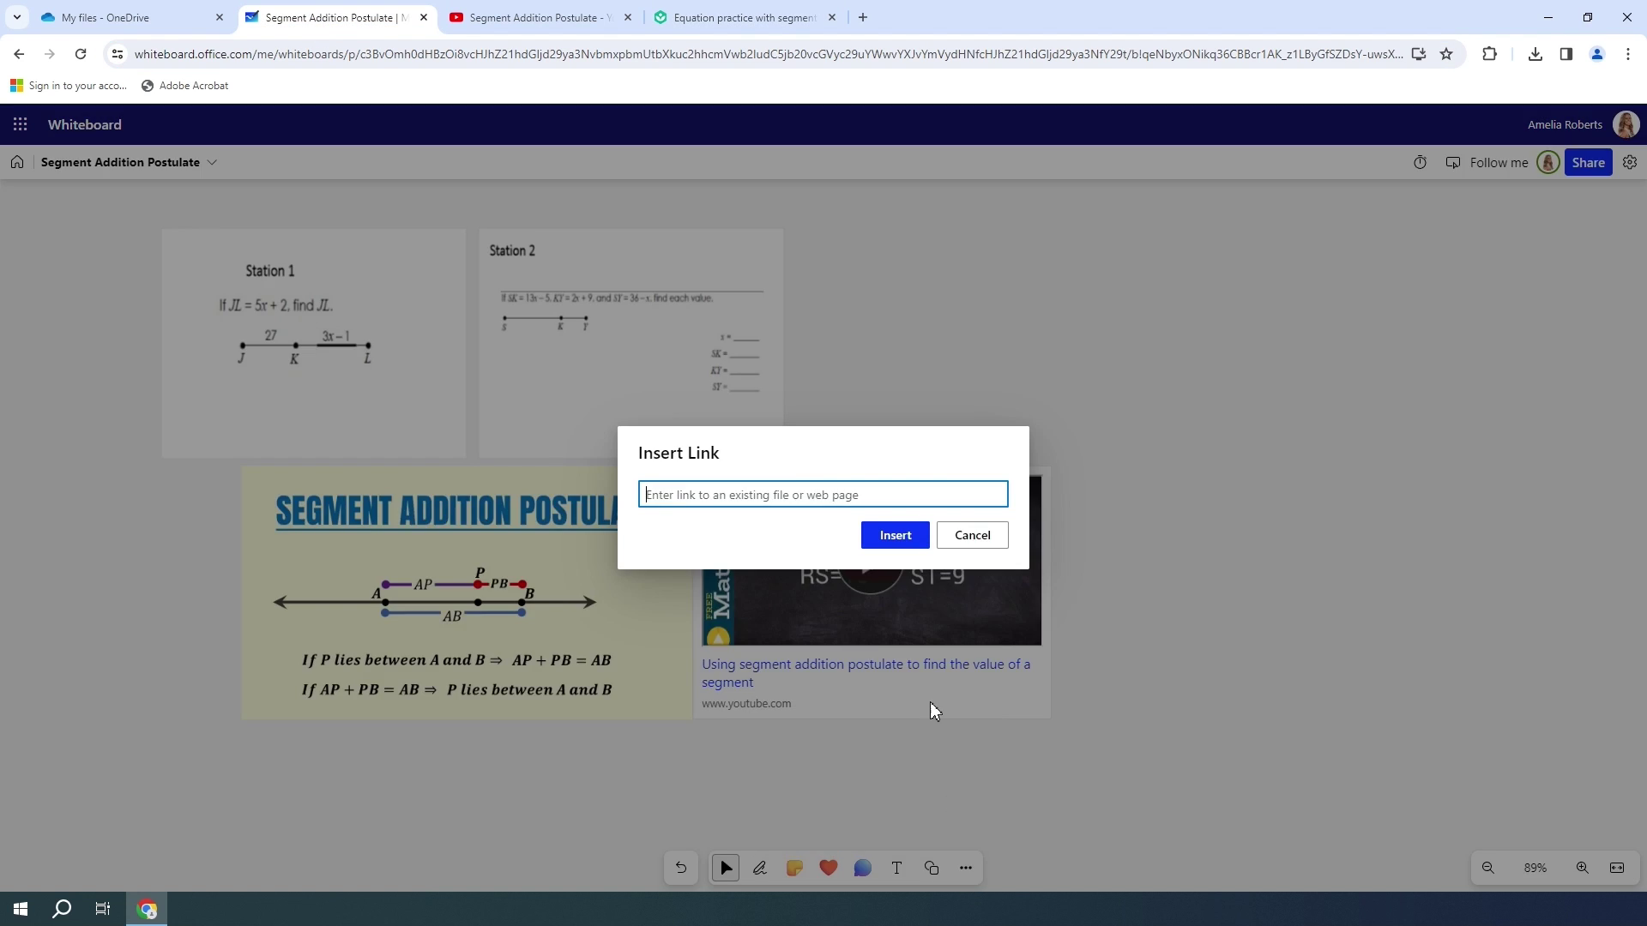
pyautogui.hotkey('ctrl', 'v')
pyautogui.click(883, 536)
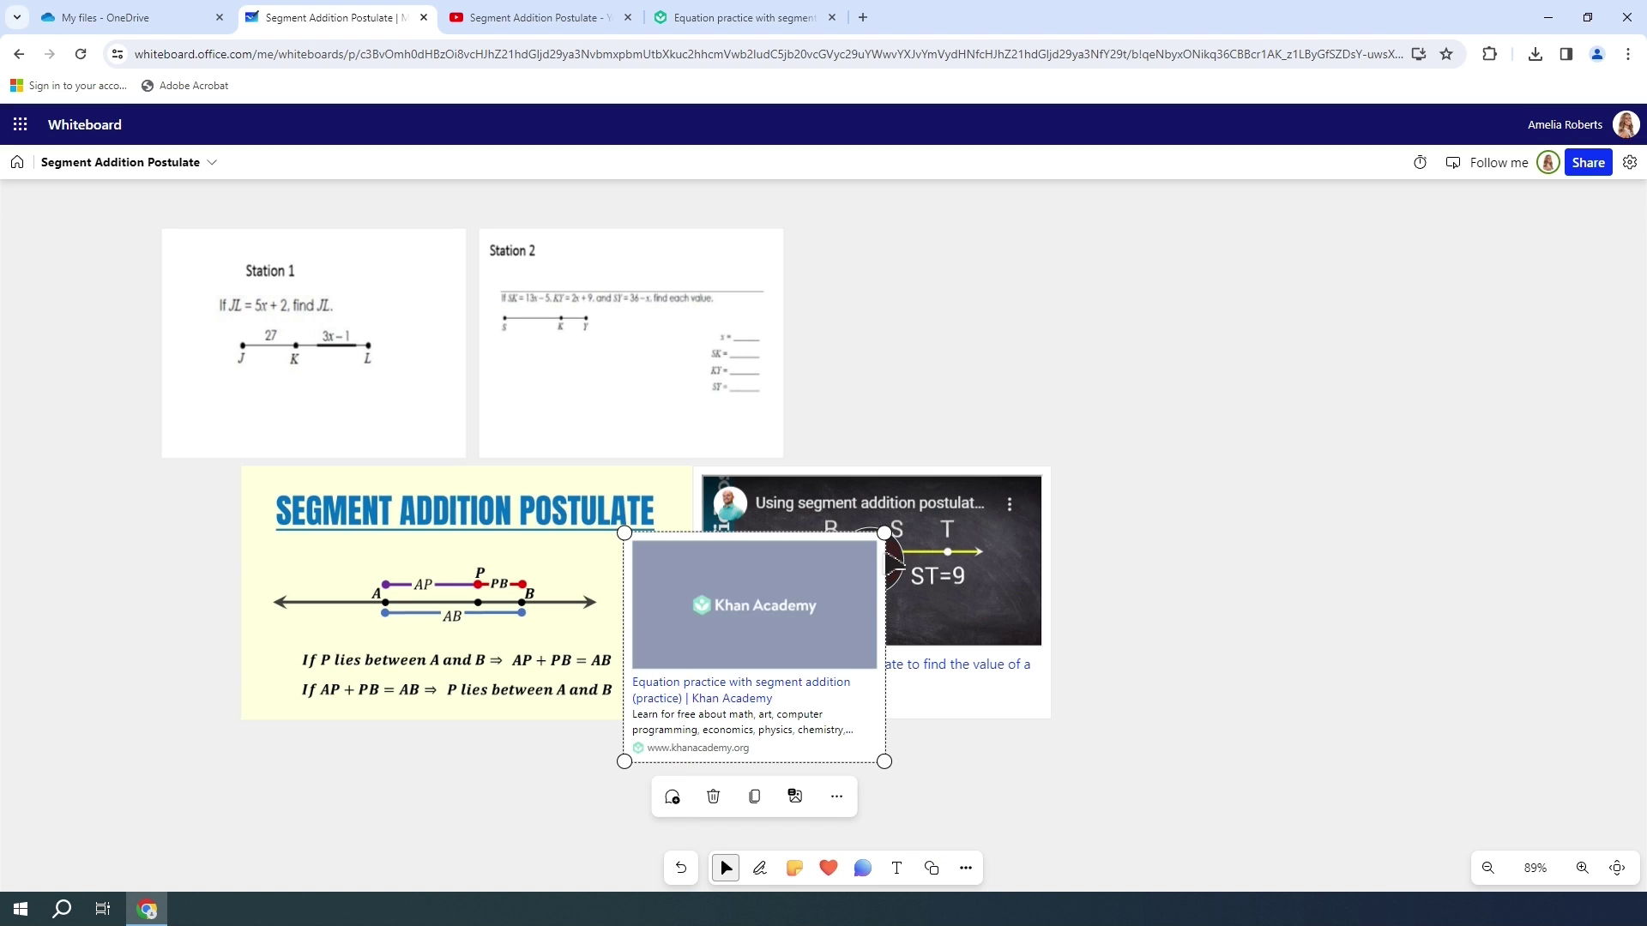
# Move the Khan Academy card beside Station 2 and center the station materials
pyautogui.moveTo(806, 594); pyautogui.dragTo(982, 299)
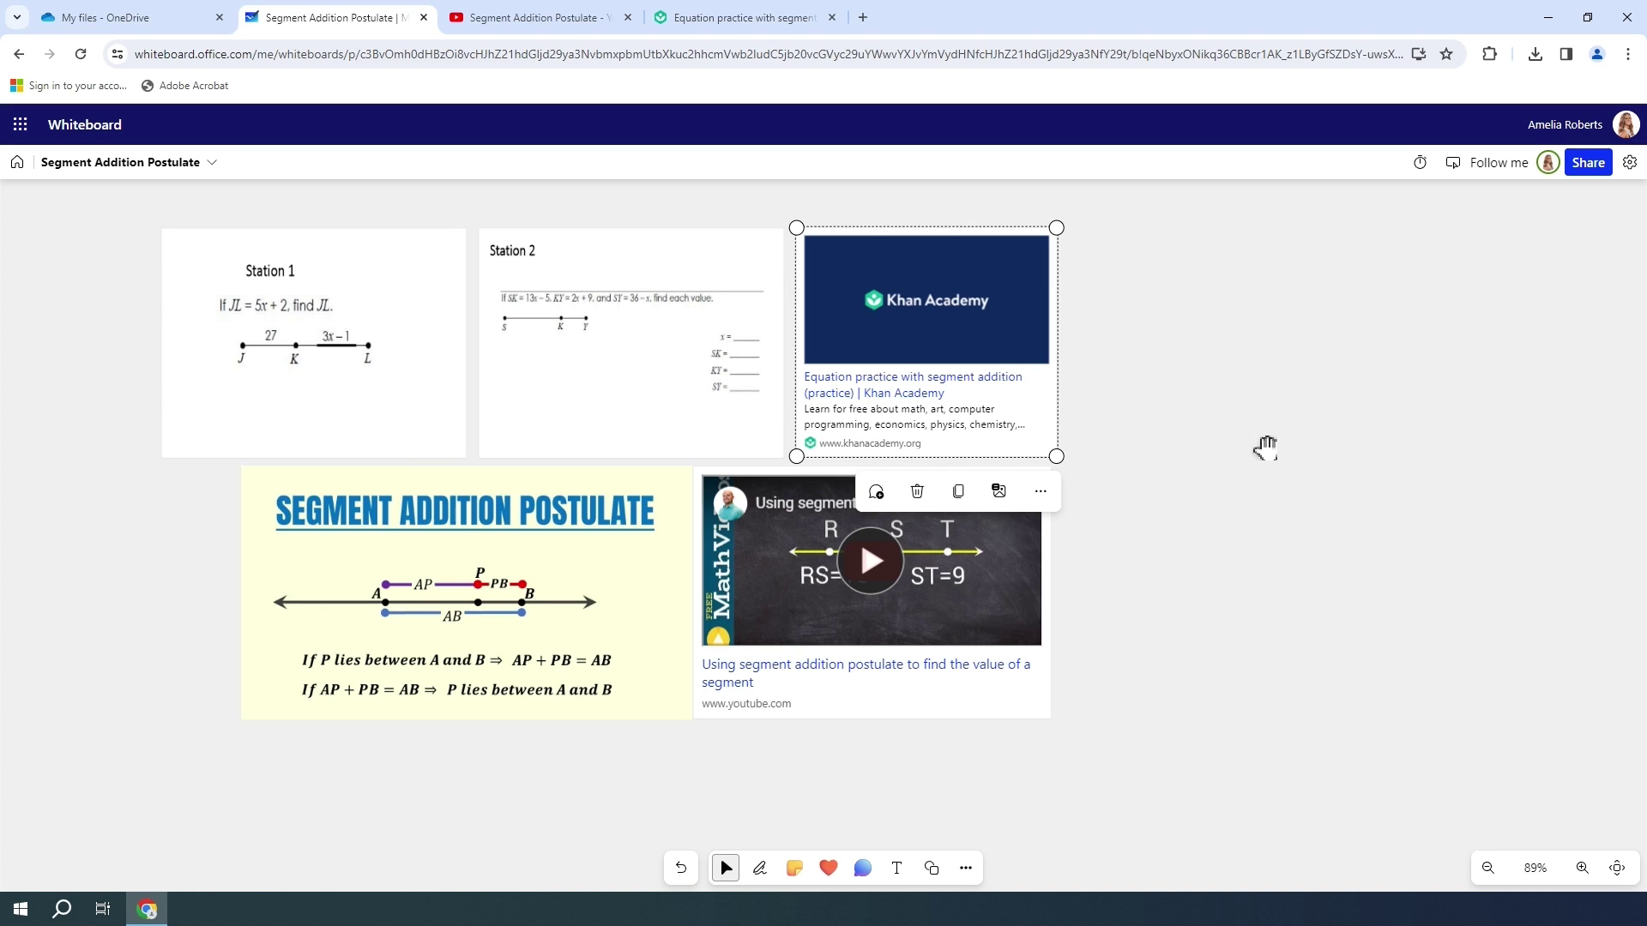
pyautogui.click(1219, 448)
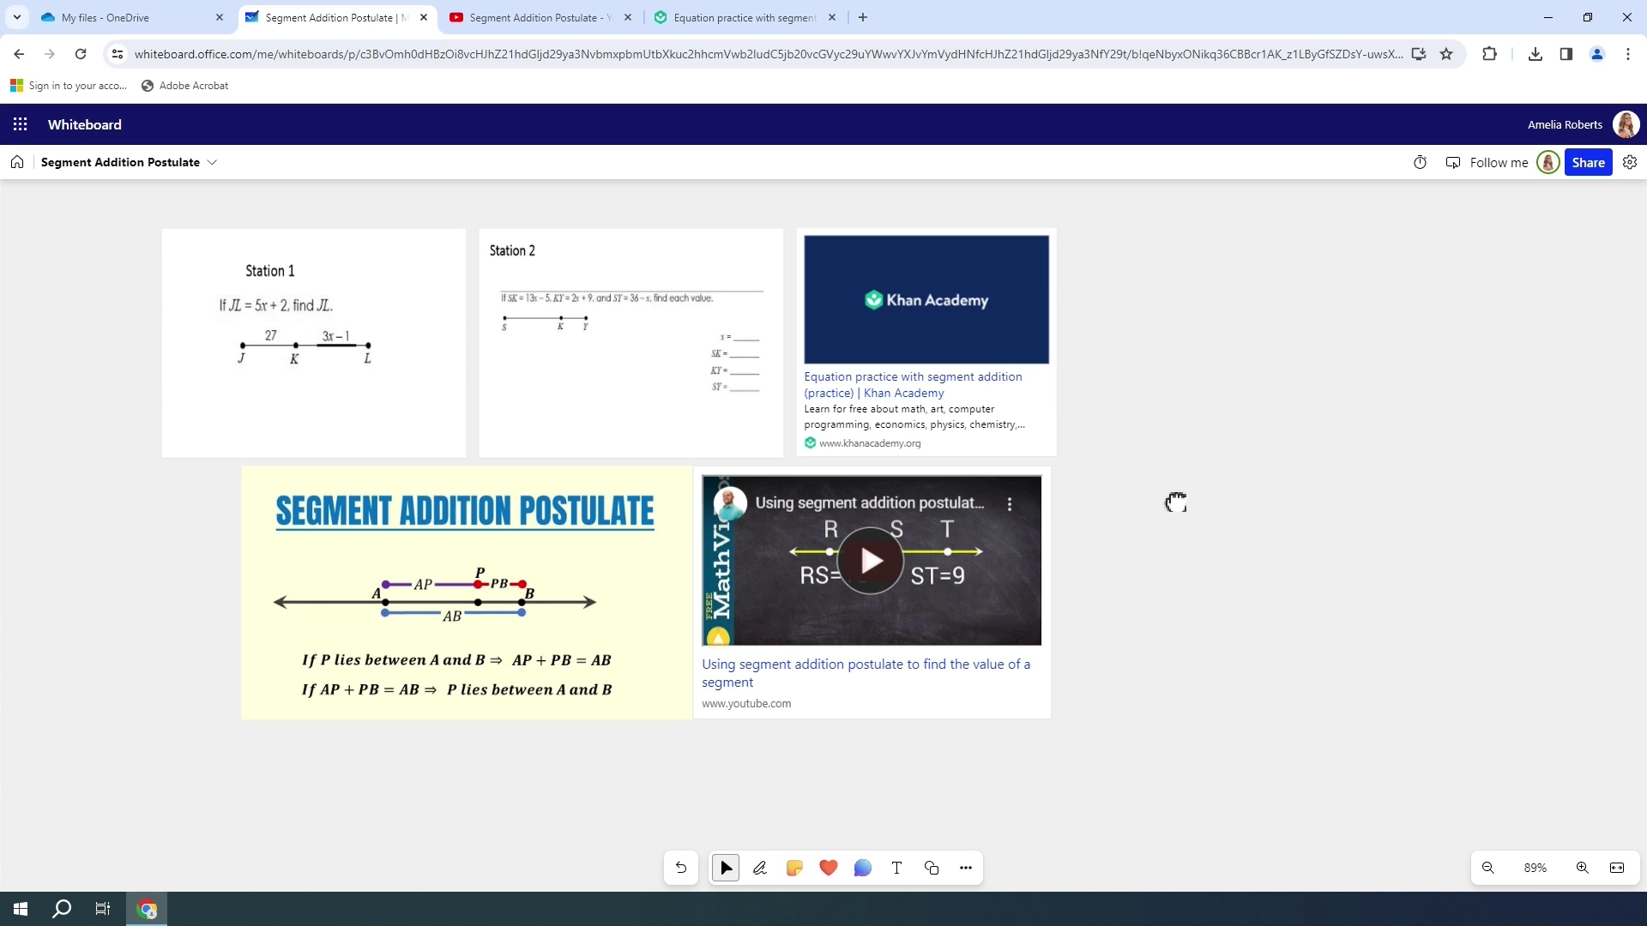
pyautogui.moveTo(1180, 503); pyautogui.dragTo(1530, 507)
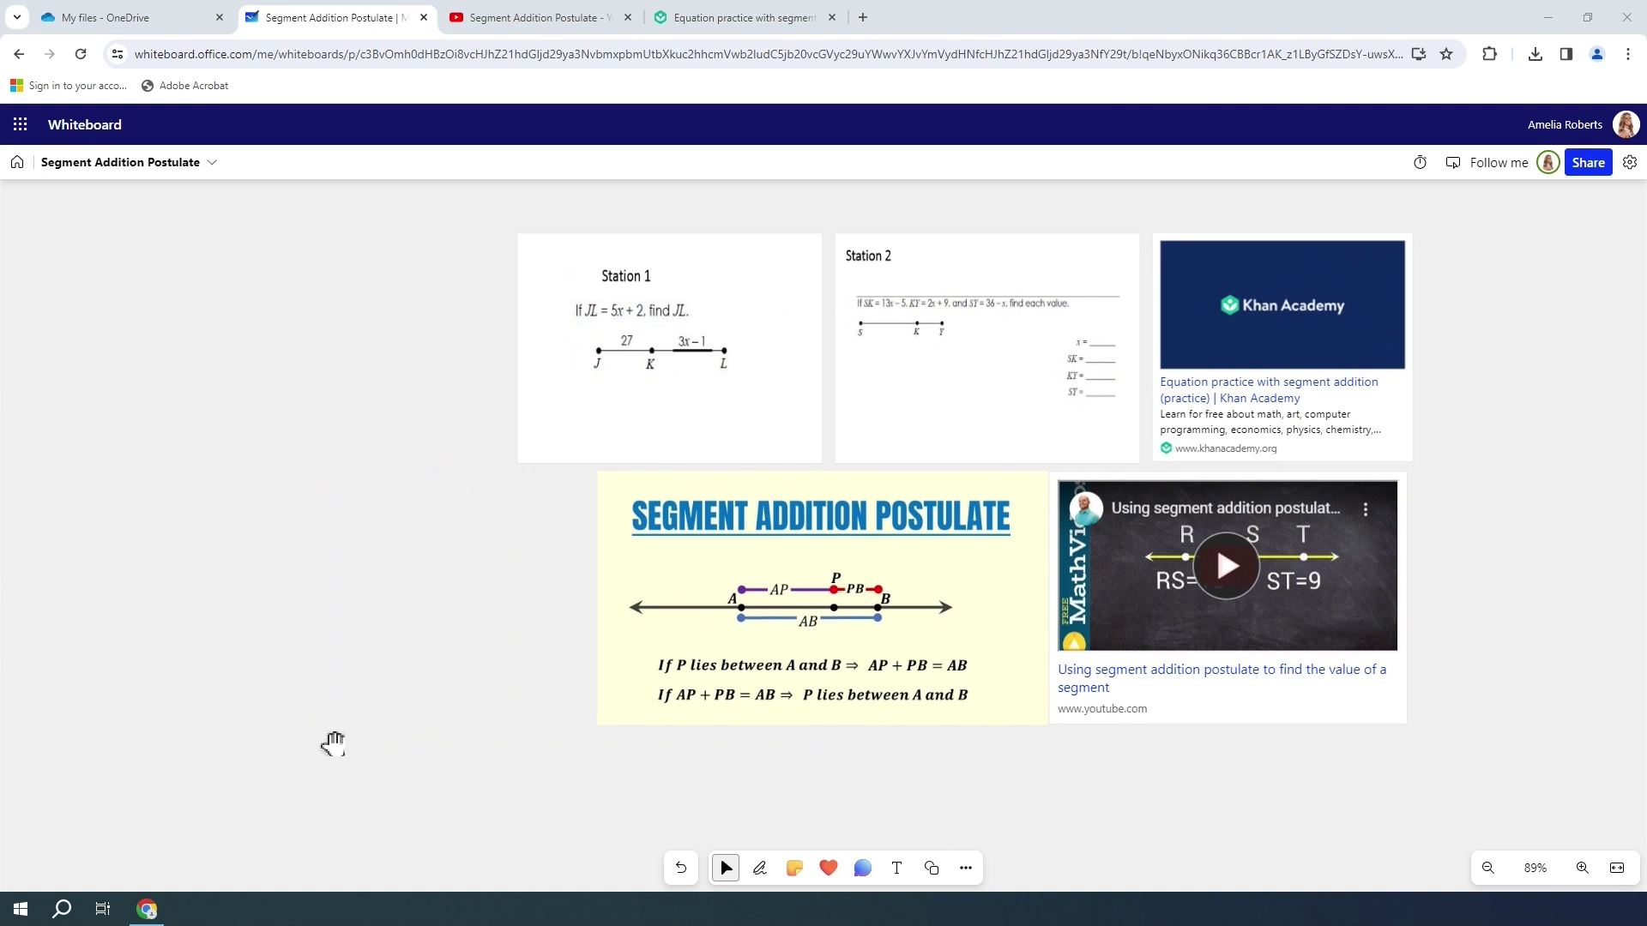
# Place a single blue sticky note on the board just left of the Station 1 page
pyautogui.click(797, 875)
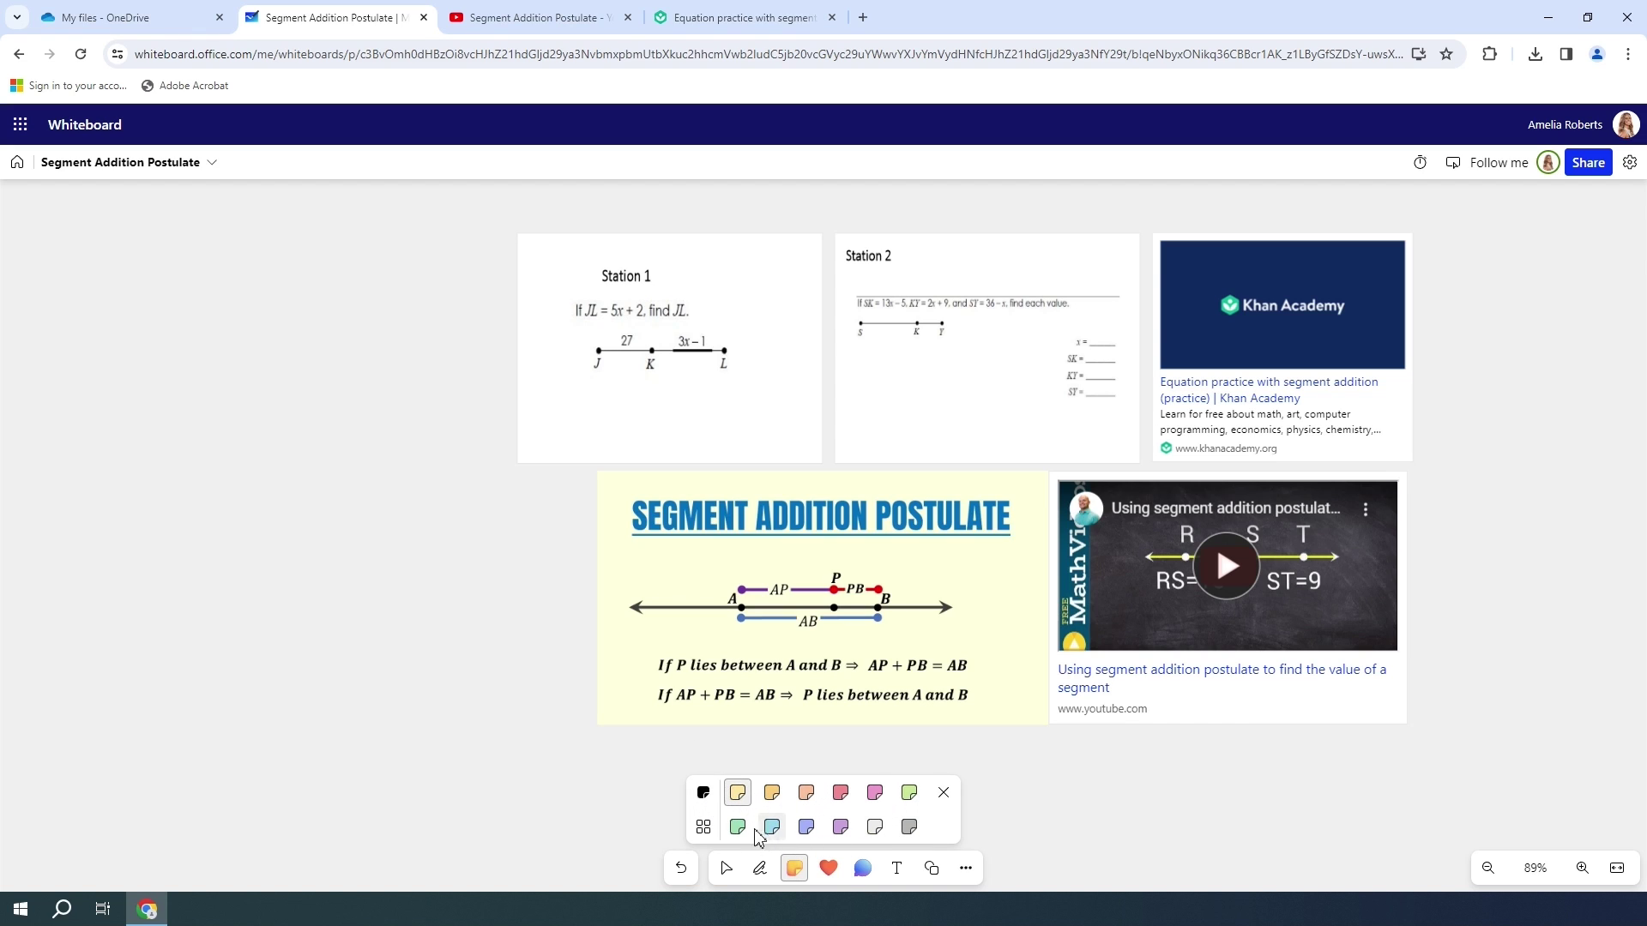
pyautogui.click(704, 828)
pyautogui.click(704, 795)
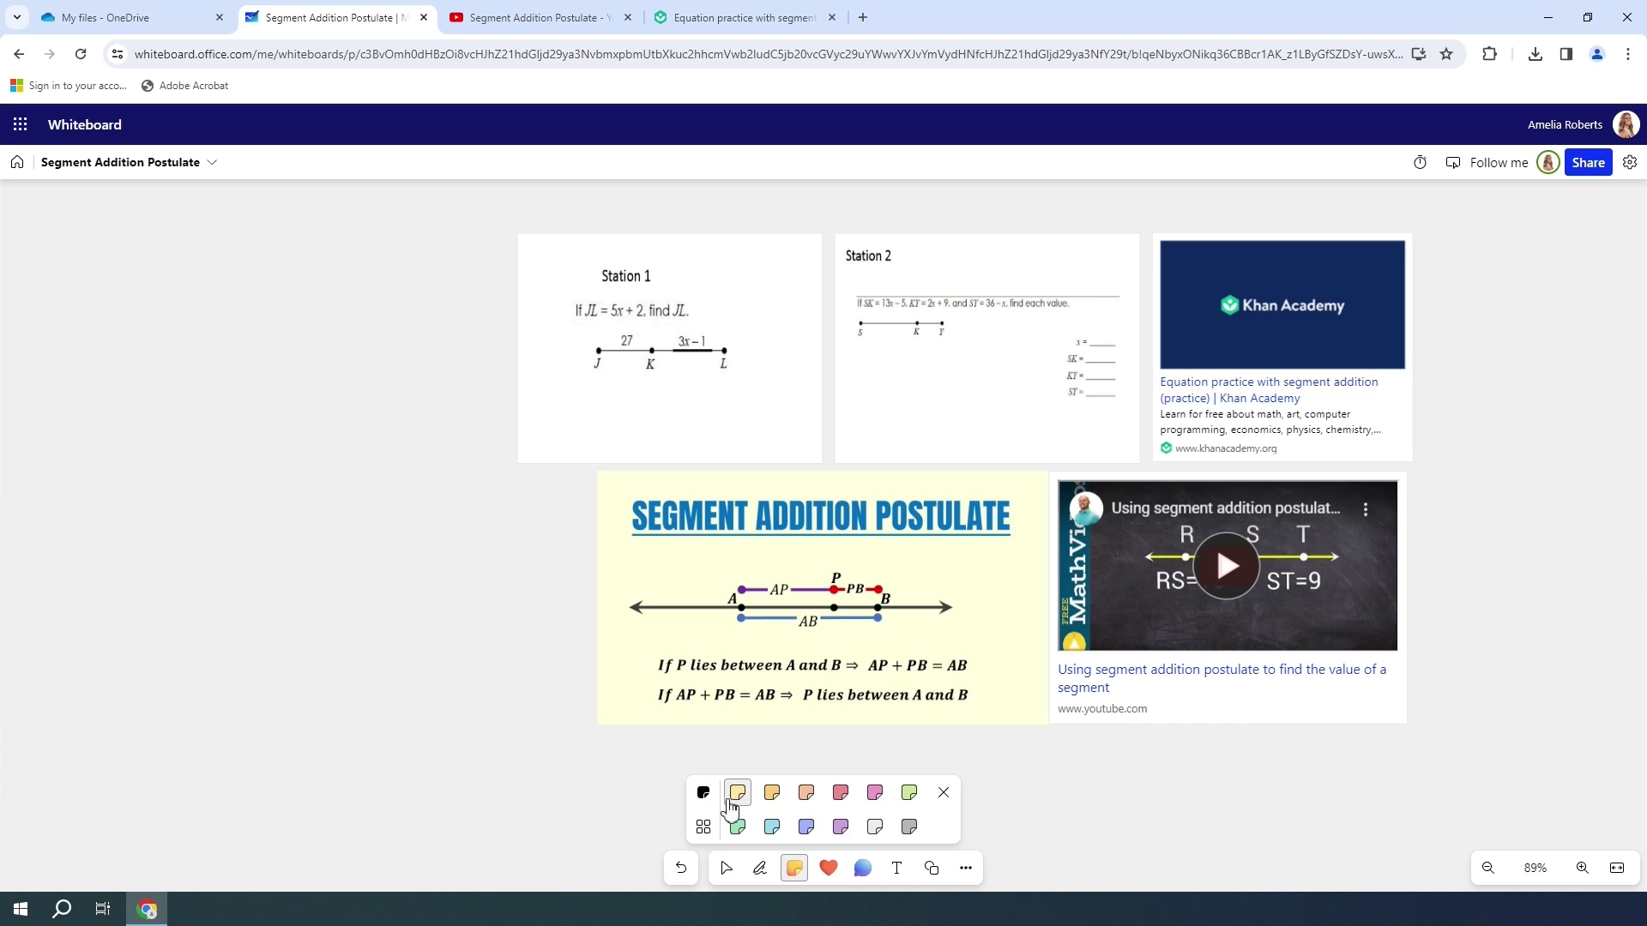
pyautogui.click(774, 832)
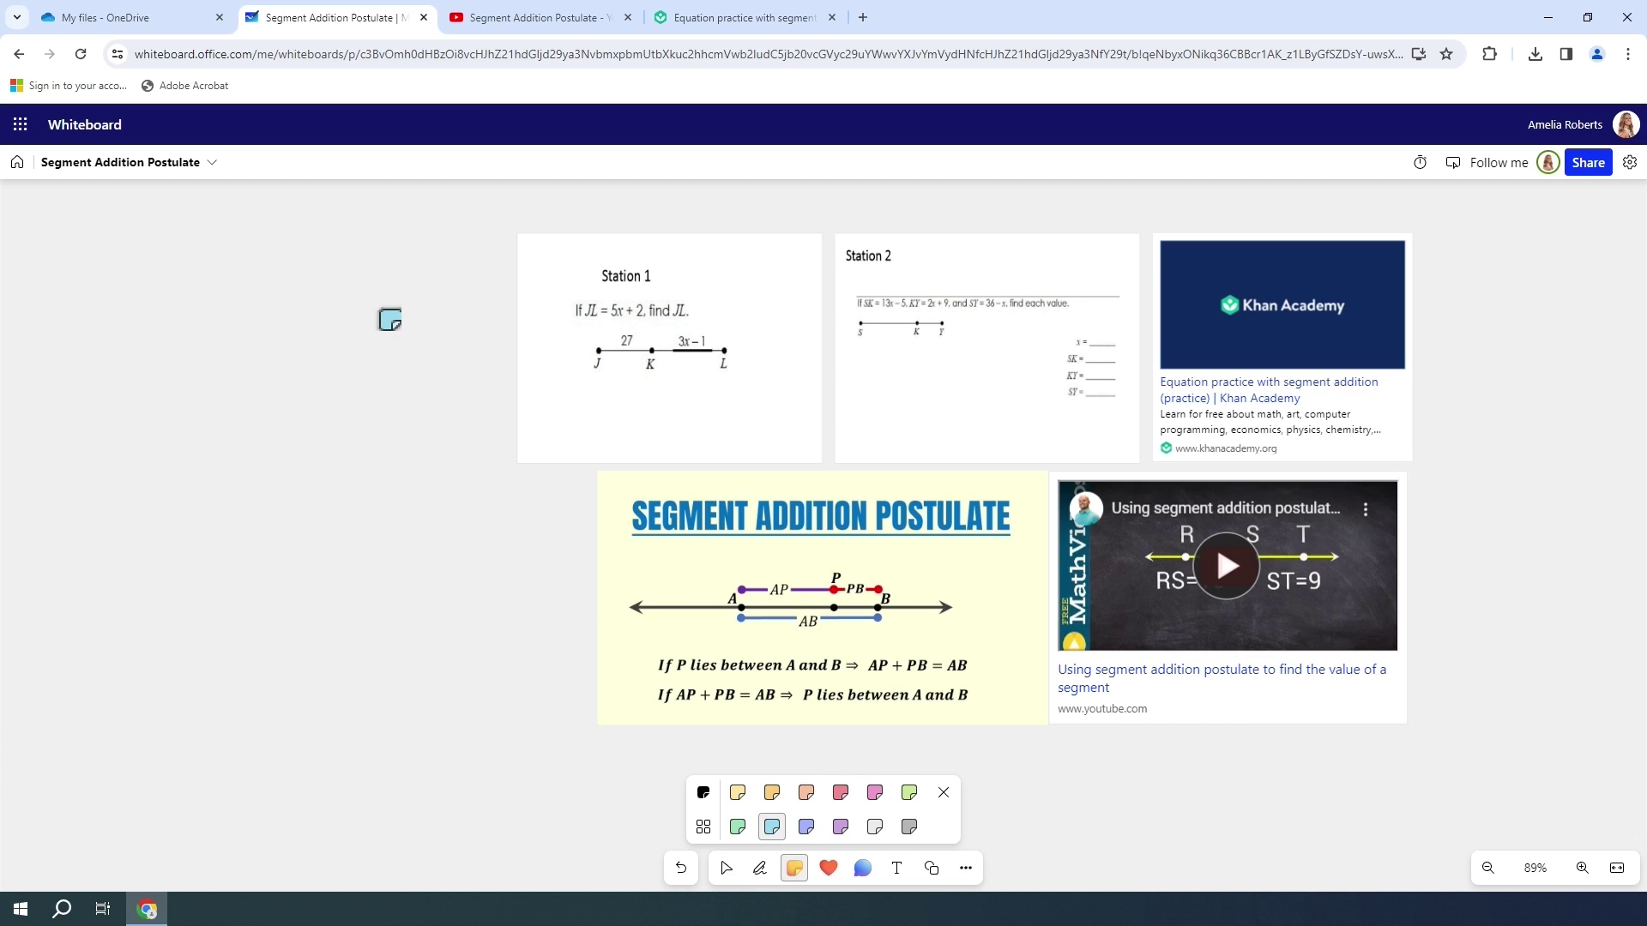
pyautogui.click(389, 319)
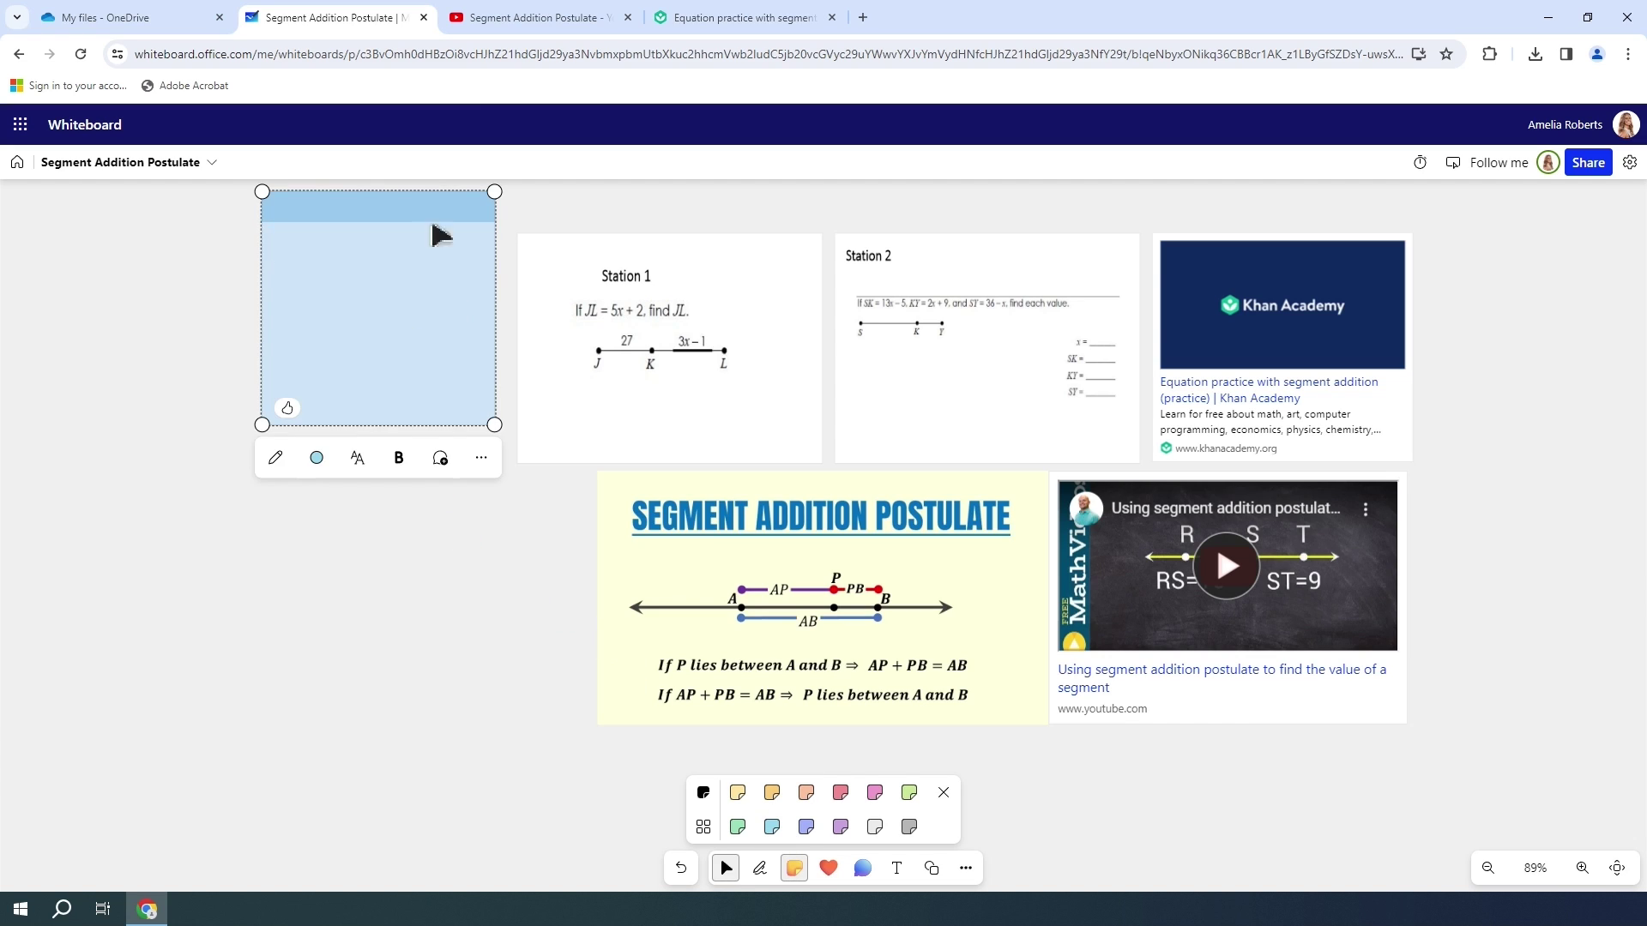
pyautogui.moveTo(456, 221); pyautogui.dragTo(461, 257)
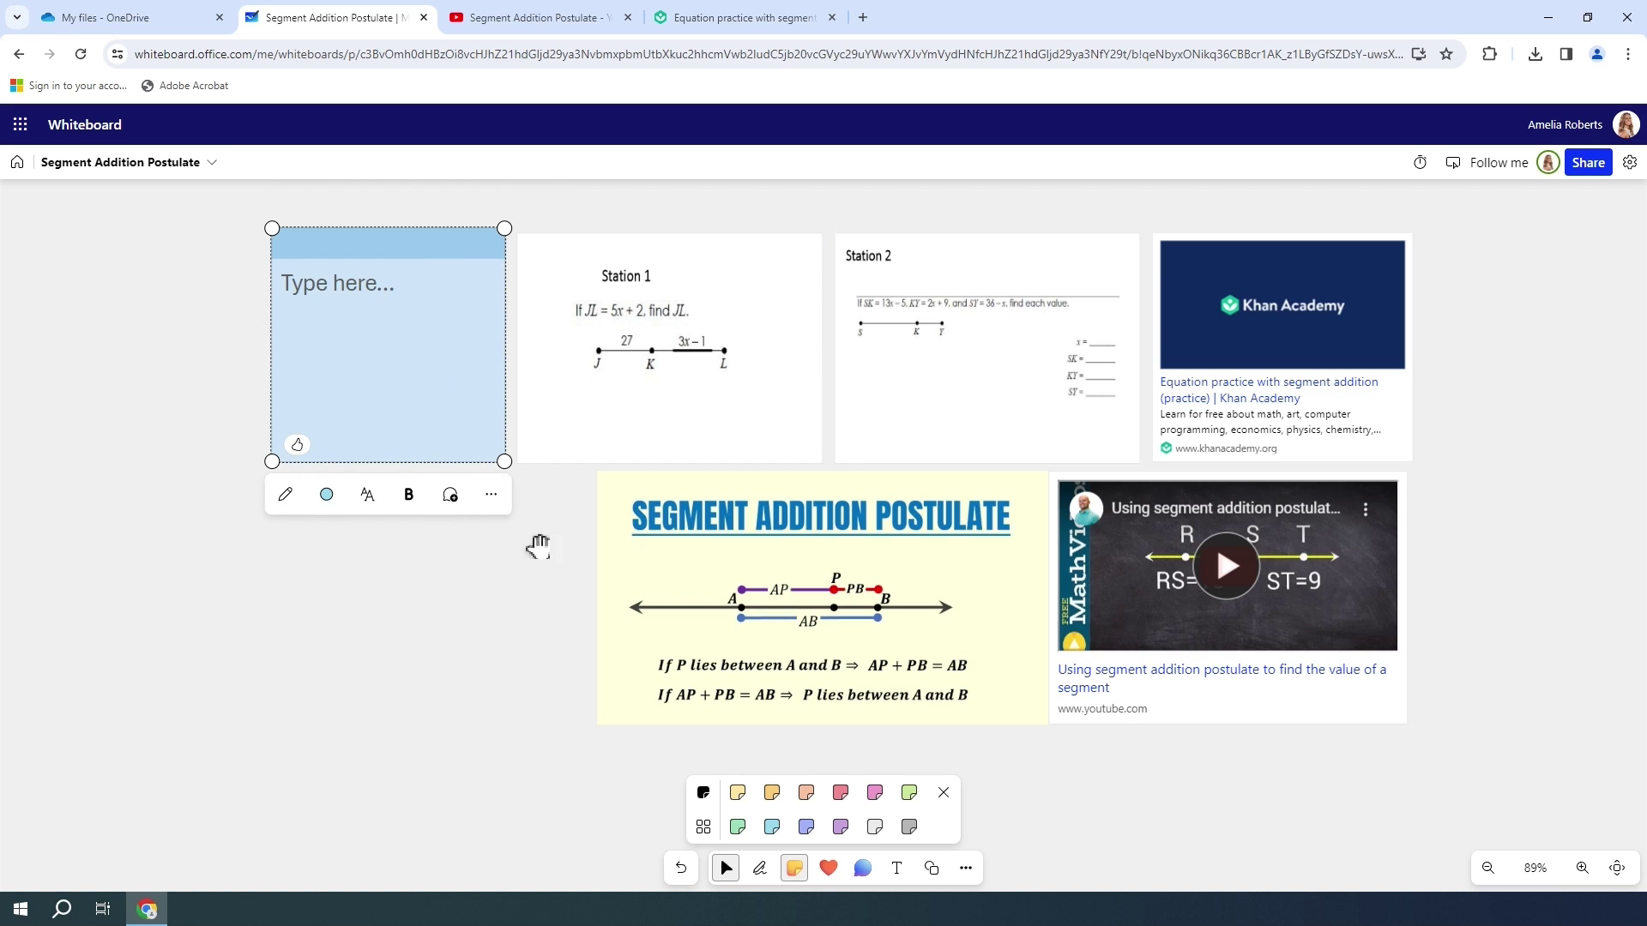
pyautogui.click(490, 494)
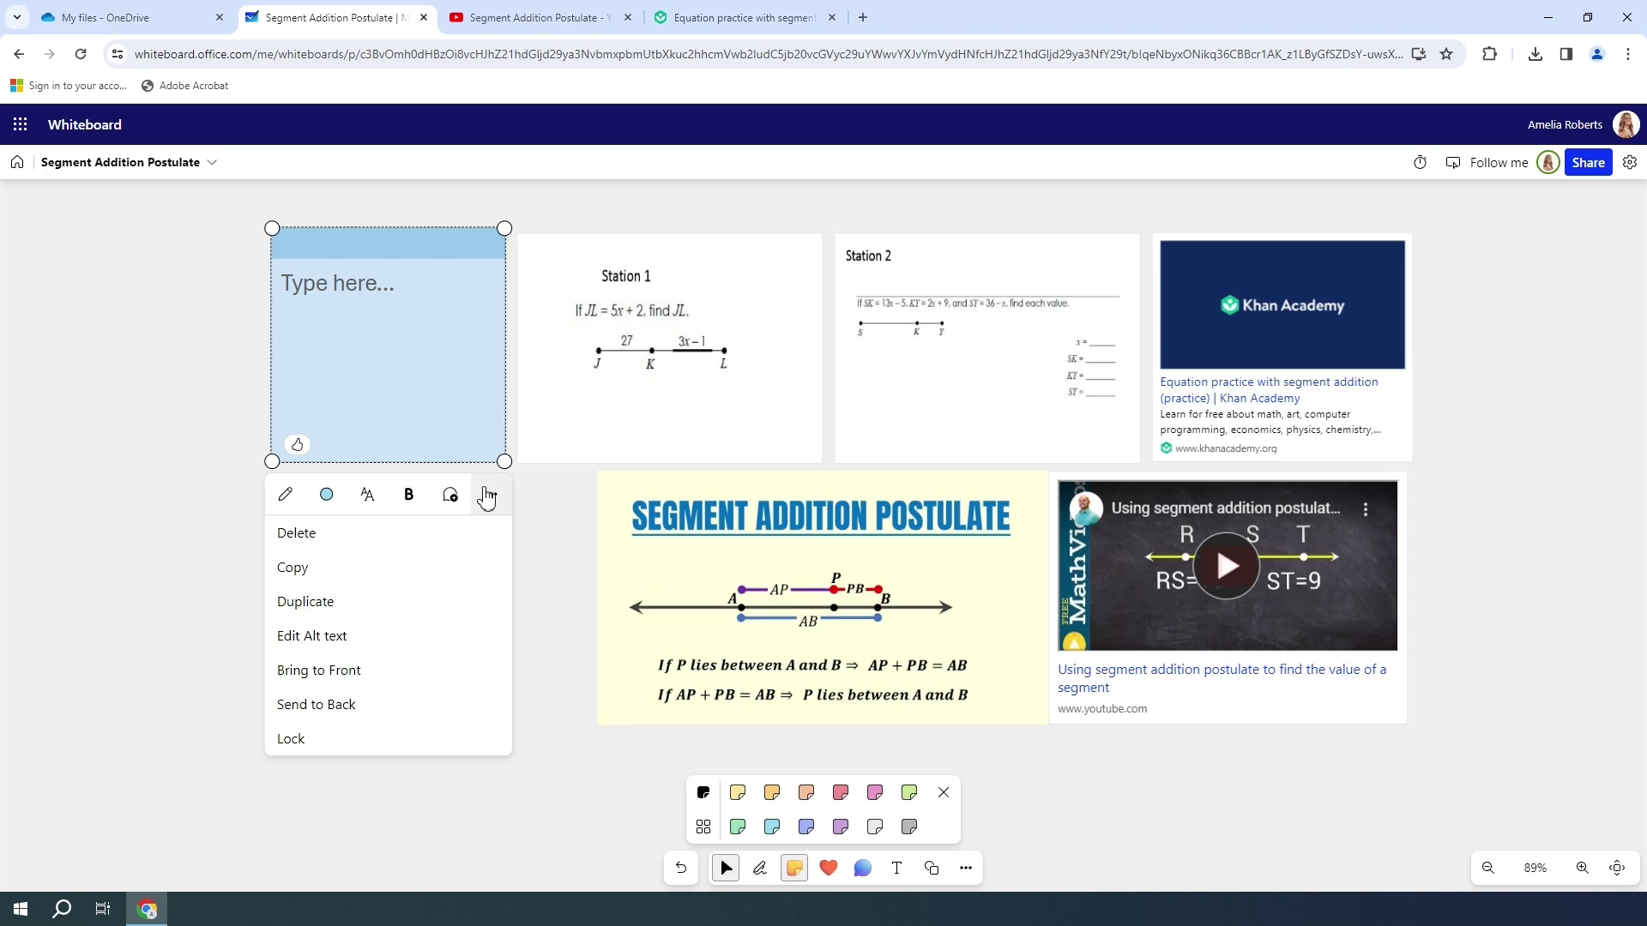
# Lock the blue note, then unlock it again for editing
pyautogui.click(423, 754)
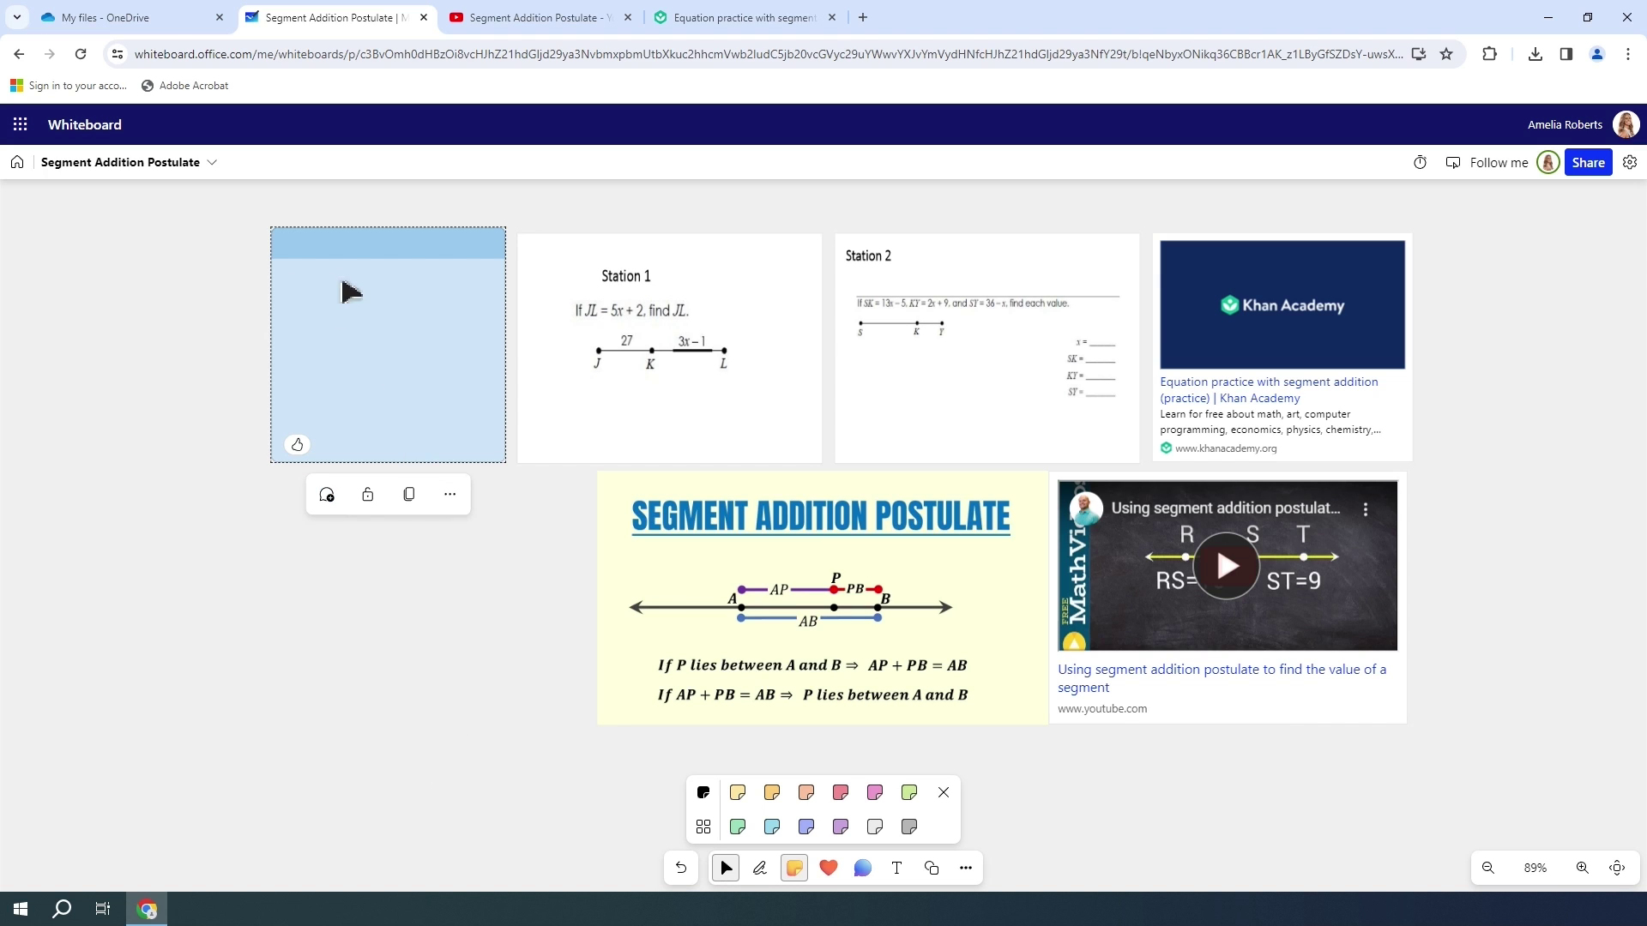
pyautogui.scroll(1, 348, 302)
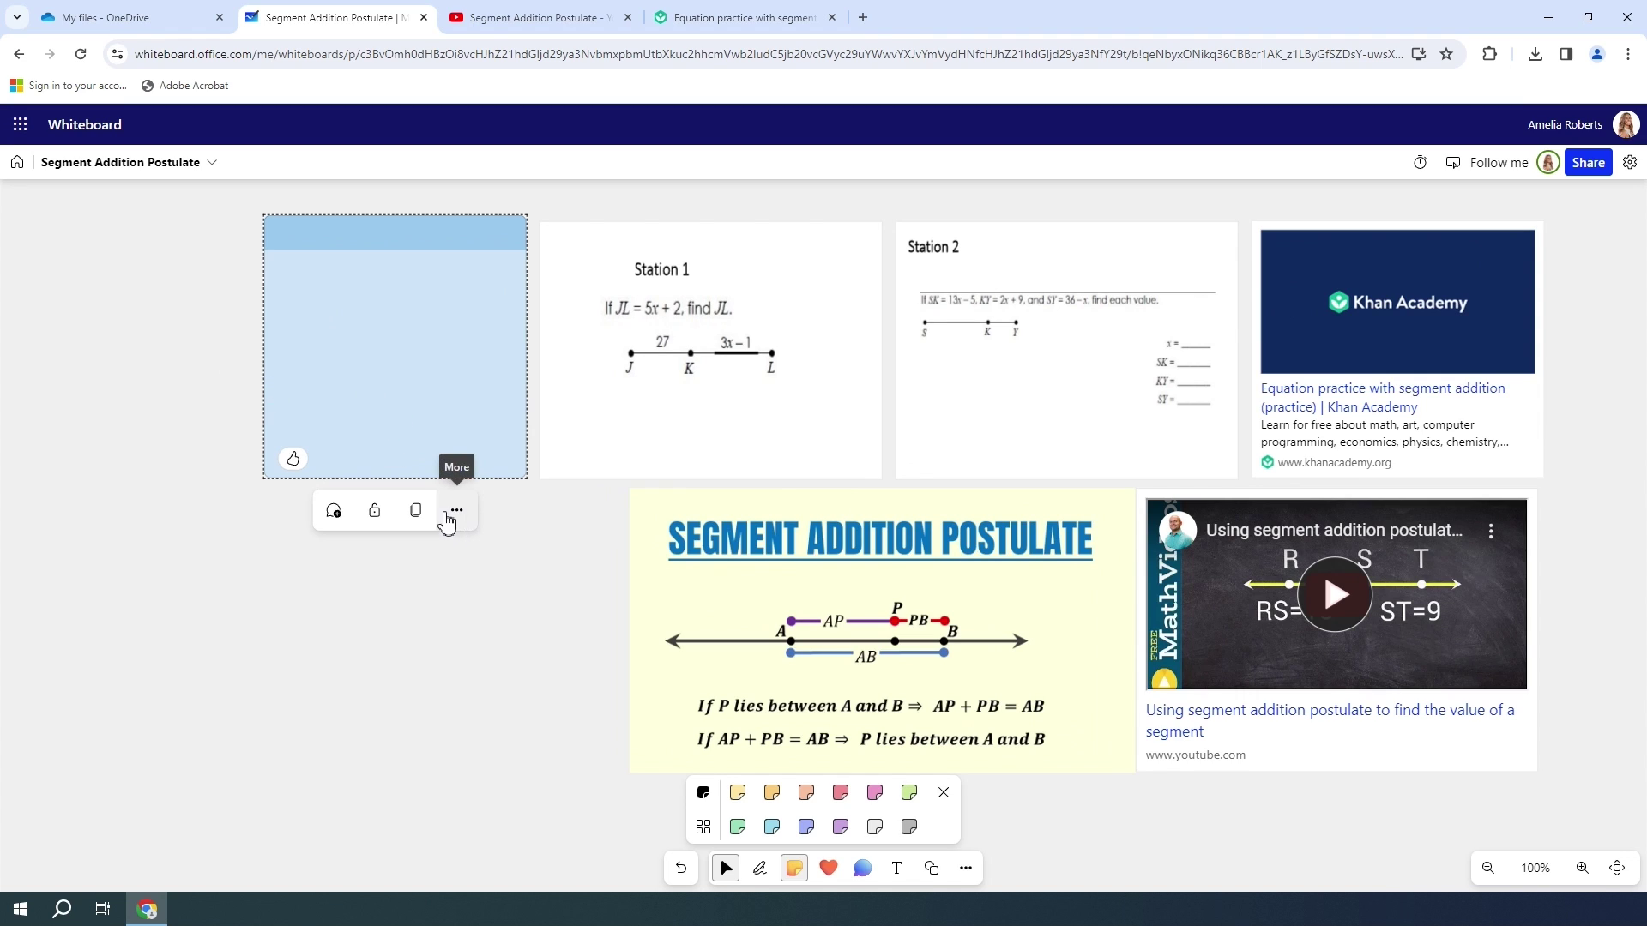
pyautogui.click(375, 513)
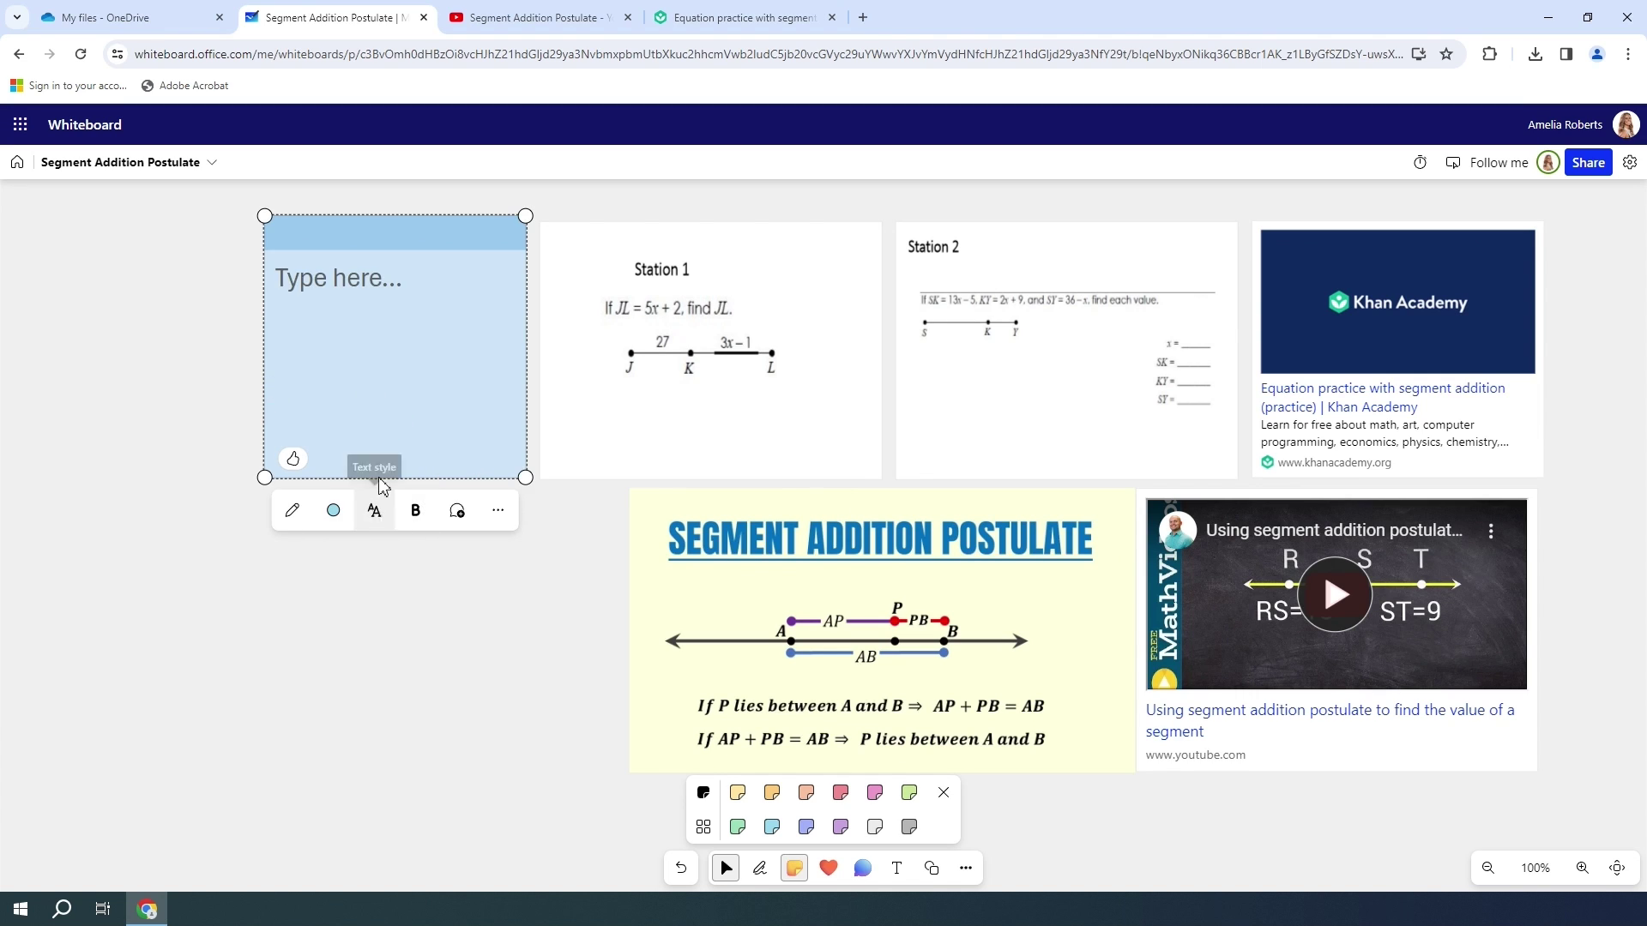
# Type 'Homework:', 'Page 127' and '#s 1-10' on three lines in the note
pyautogui.click(372, 271)
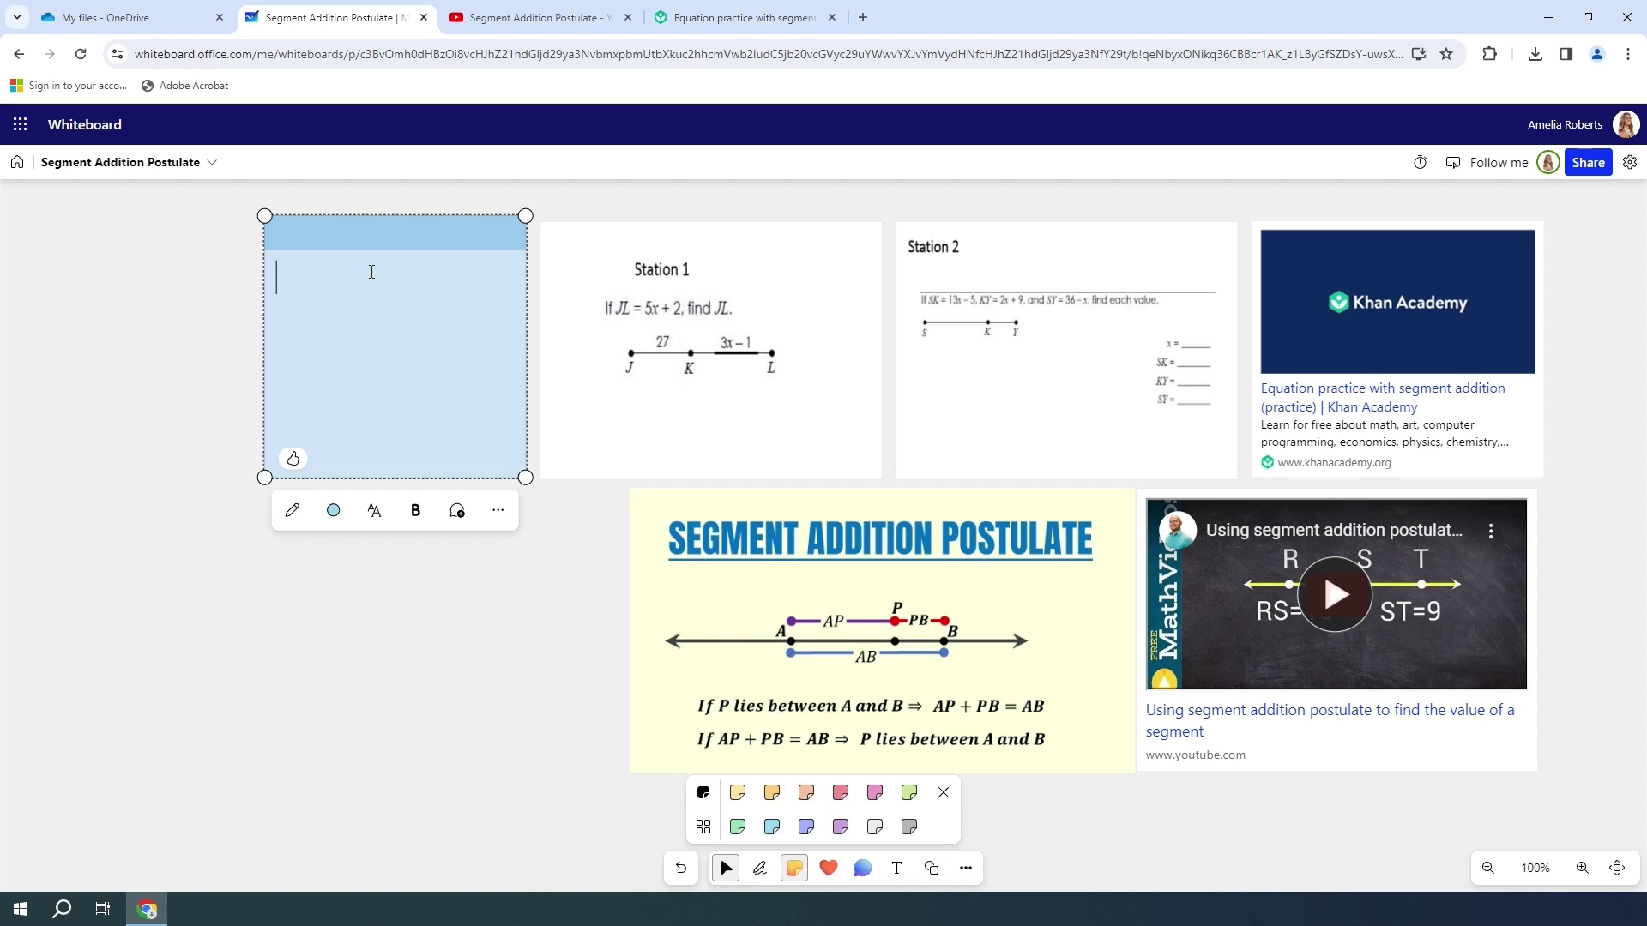
pyautogui.write('Homework')
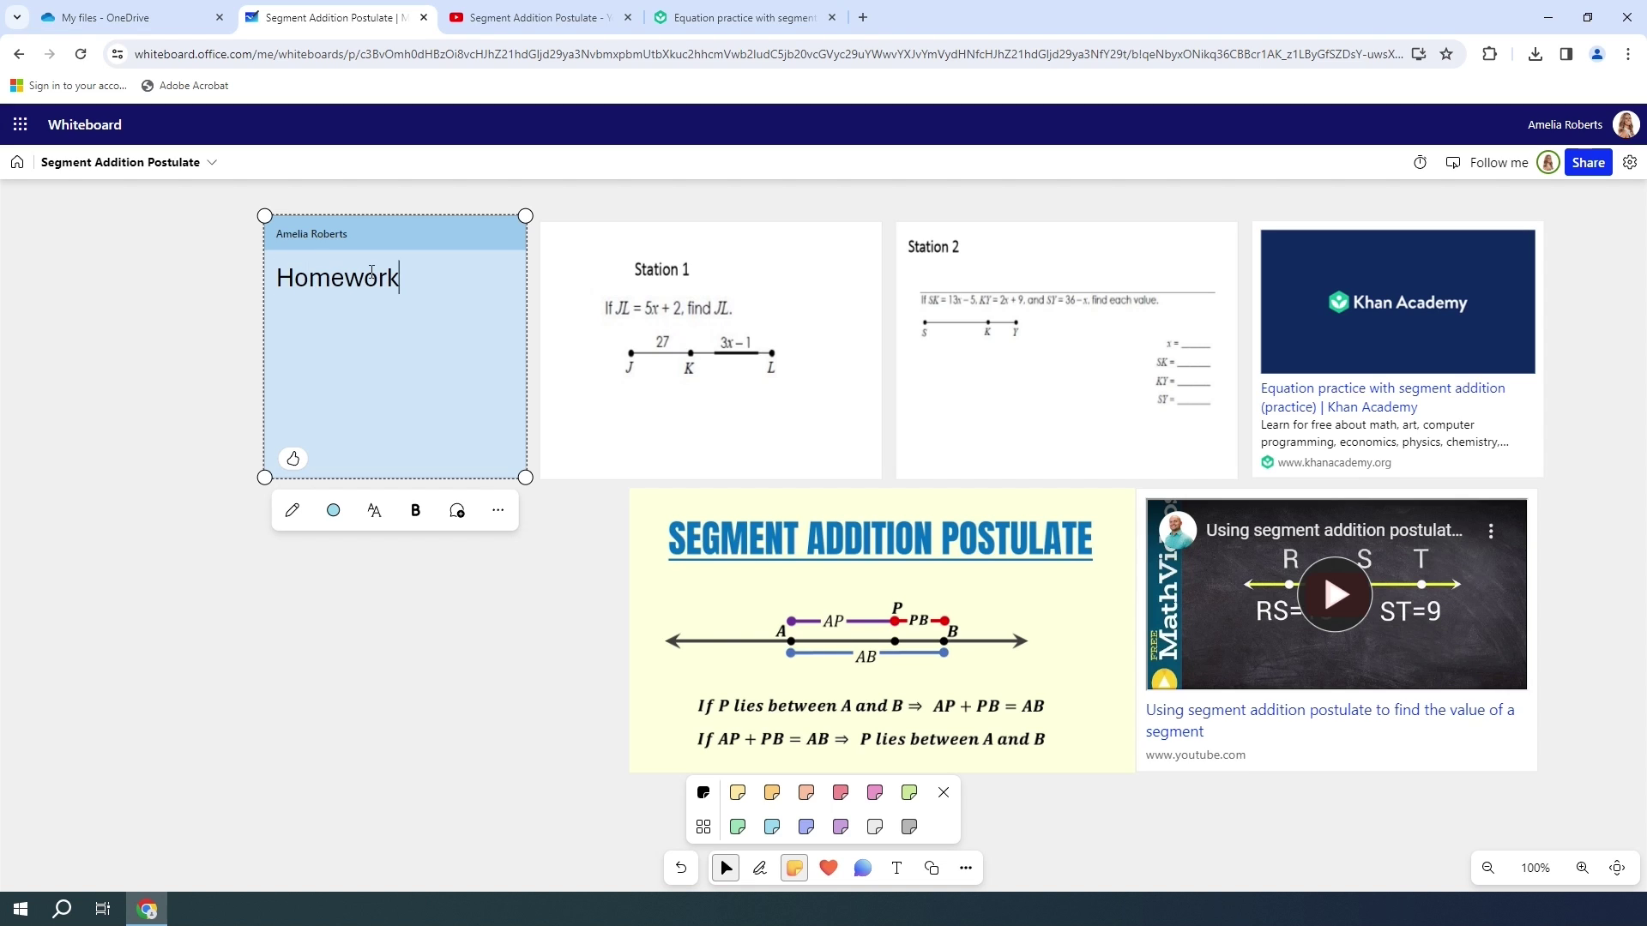
pyautogui.write(':')
pyautogui.press('Return')
pyautogui.write('Page 127')
pyautogui.press('Return')
pyautogui.write('#s 1-10')
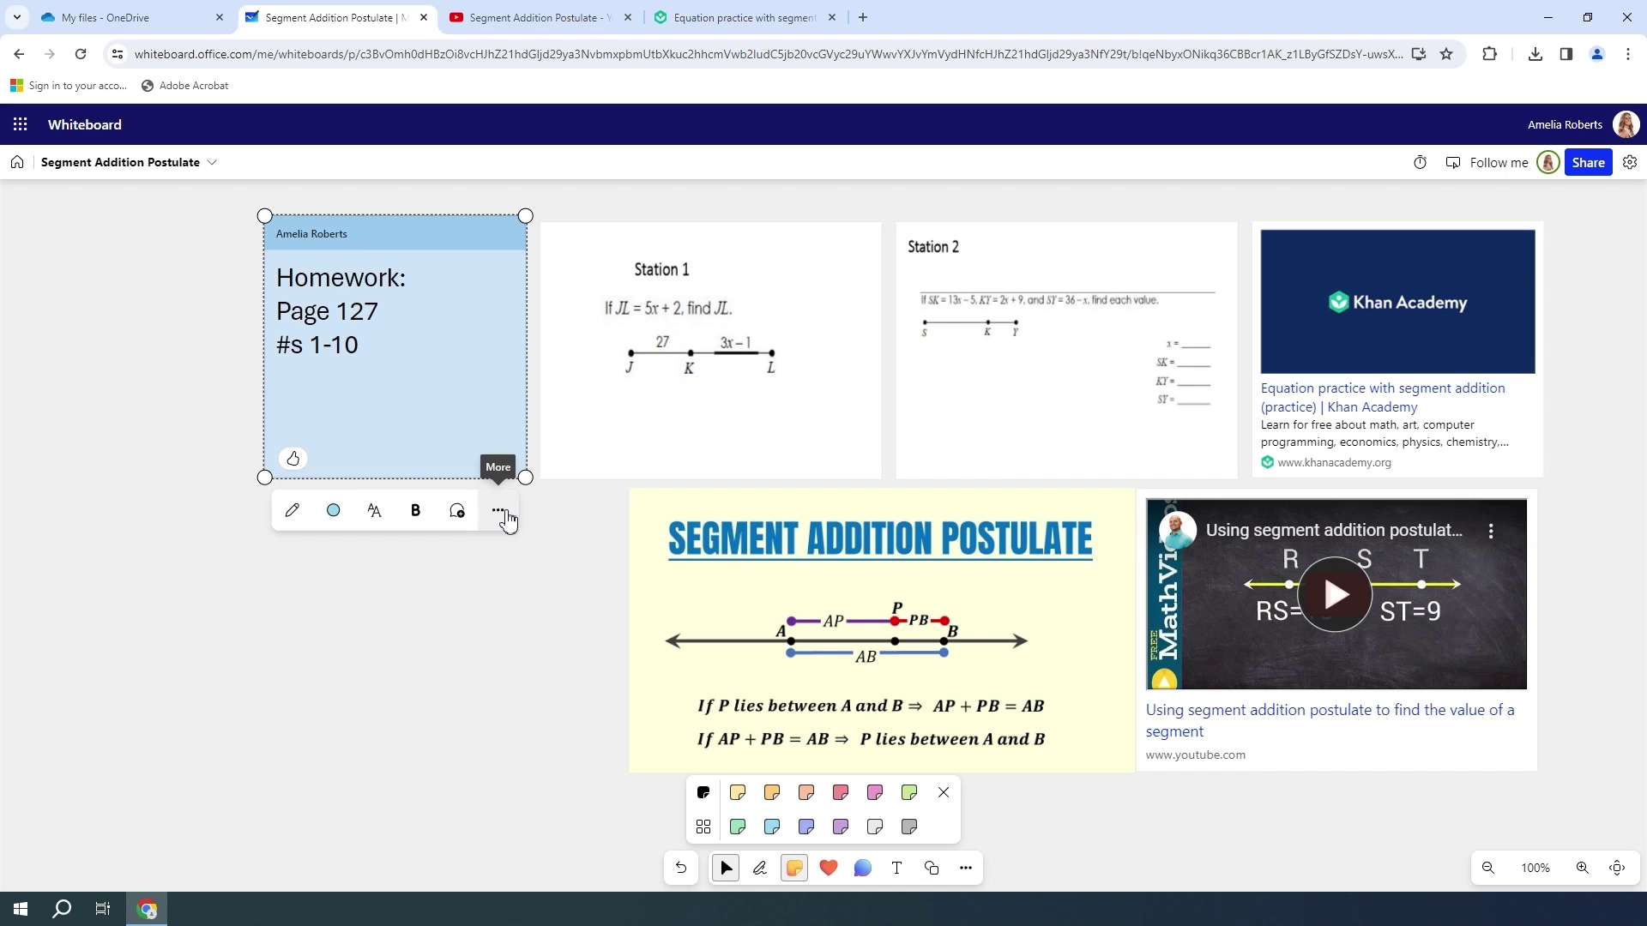
# Lock the finished homework note and shift the board so it sits near the top
pyautogui.click(508, 514)
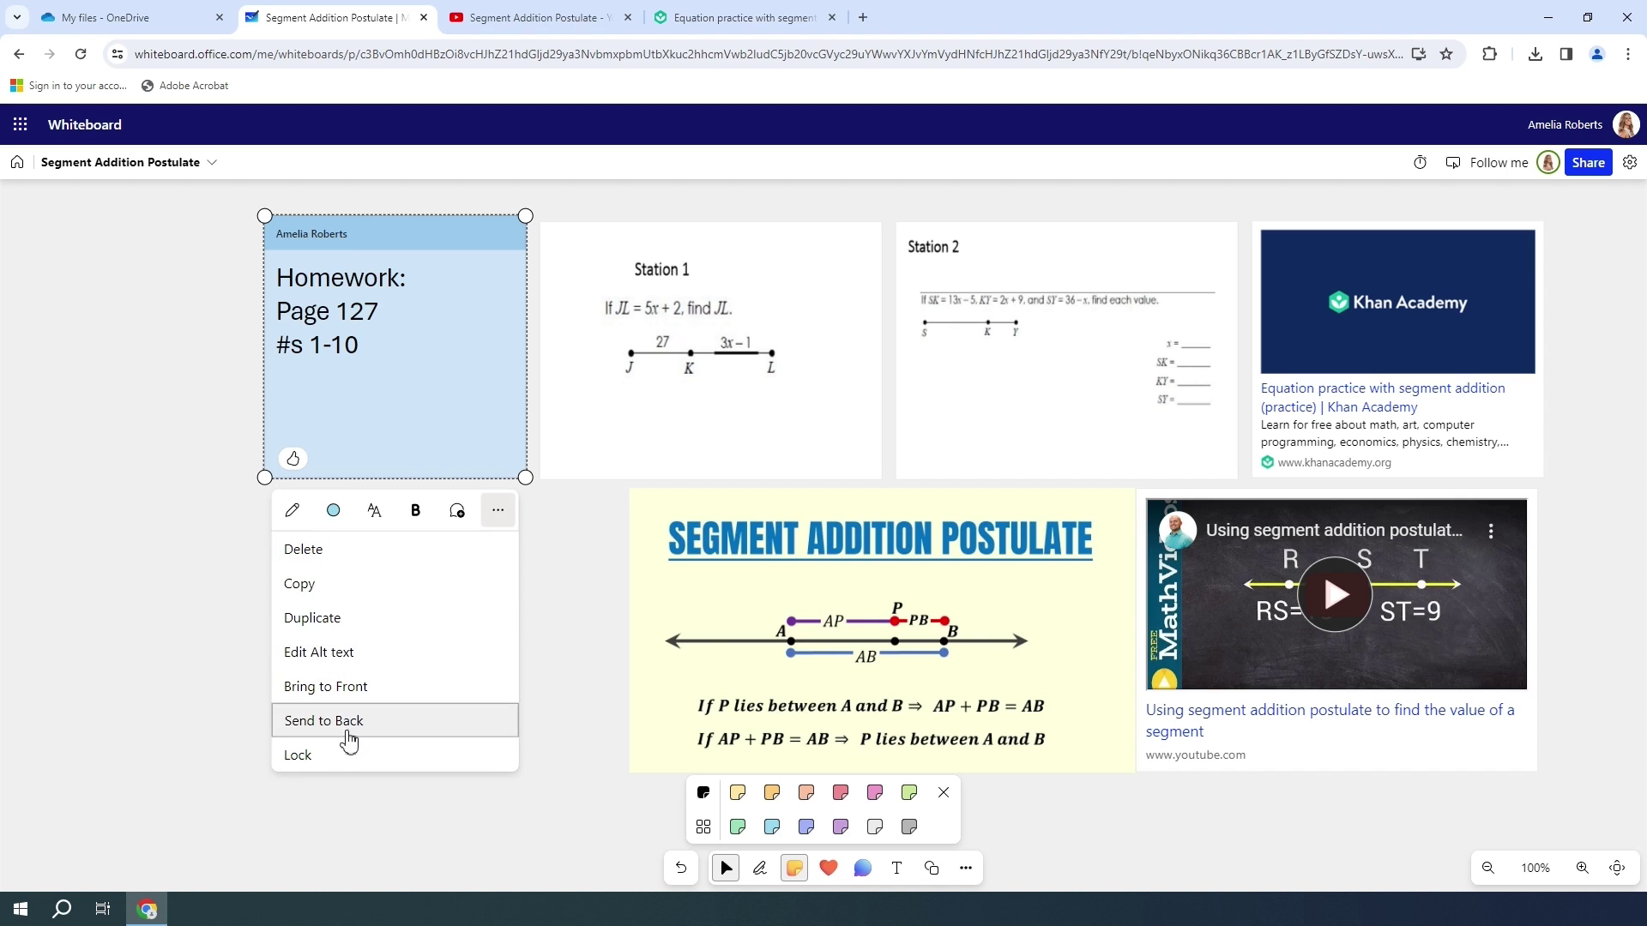
pyautogui.click(310, 756)
pyautogui.moveTo(548, 569); pyautogui.dragTo(479, 573)
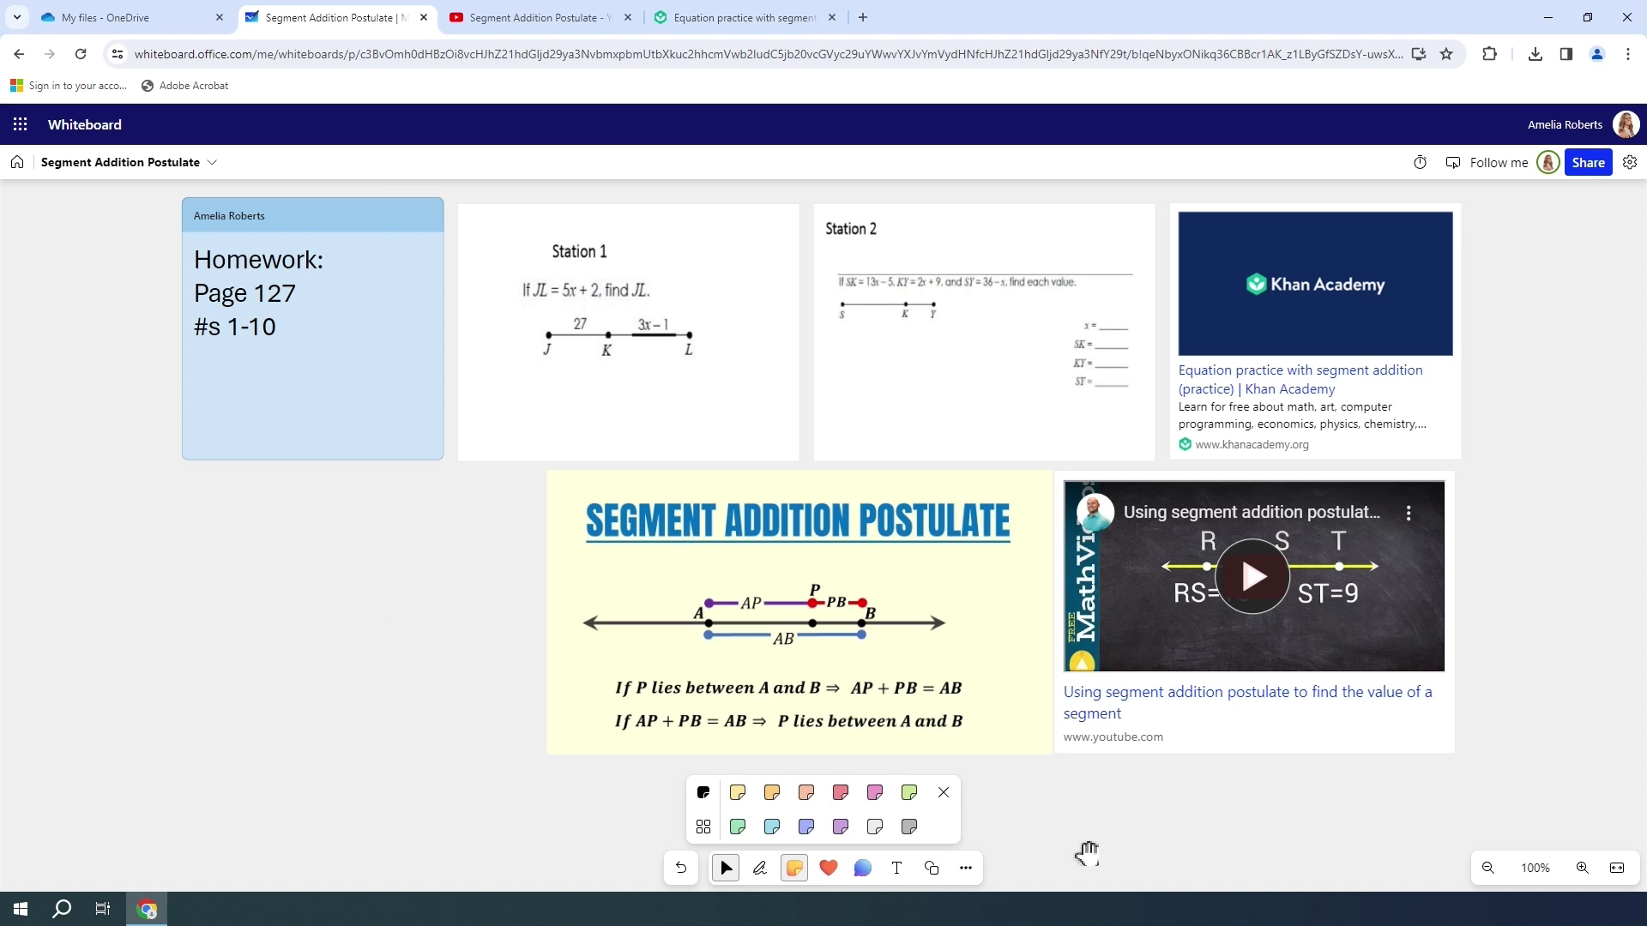
# Add a pentagon below the homework note, enlarge it to about double size and fill it red
pyautogui.click(791, 879)
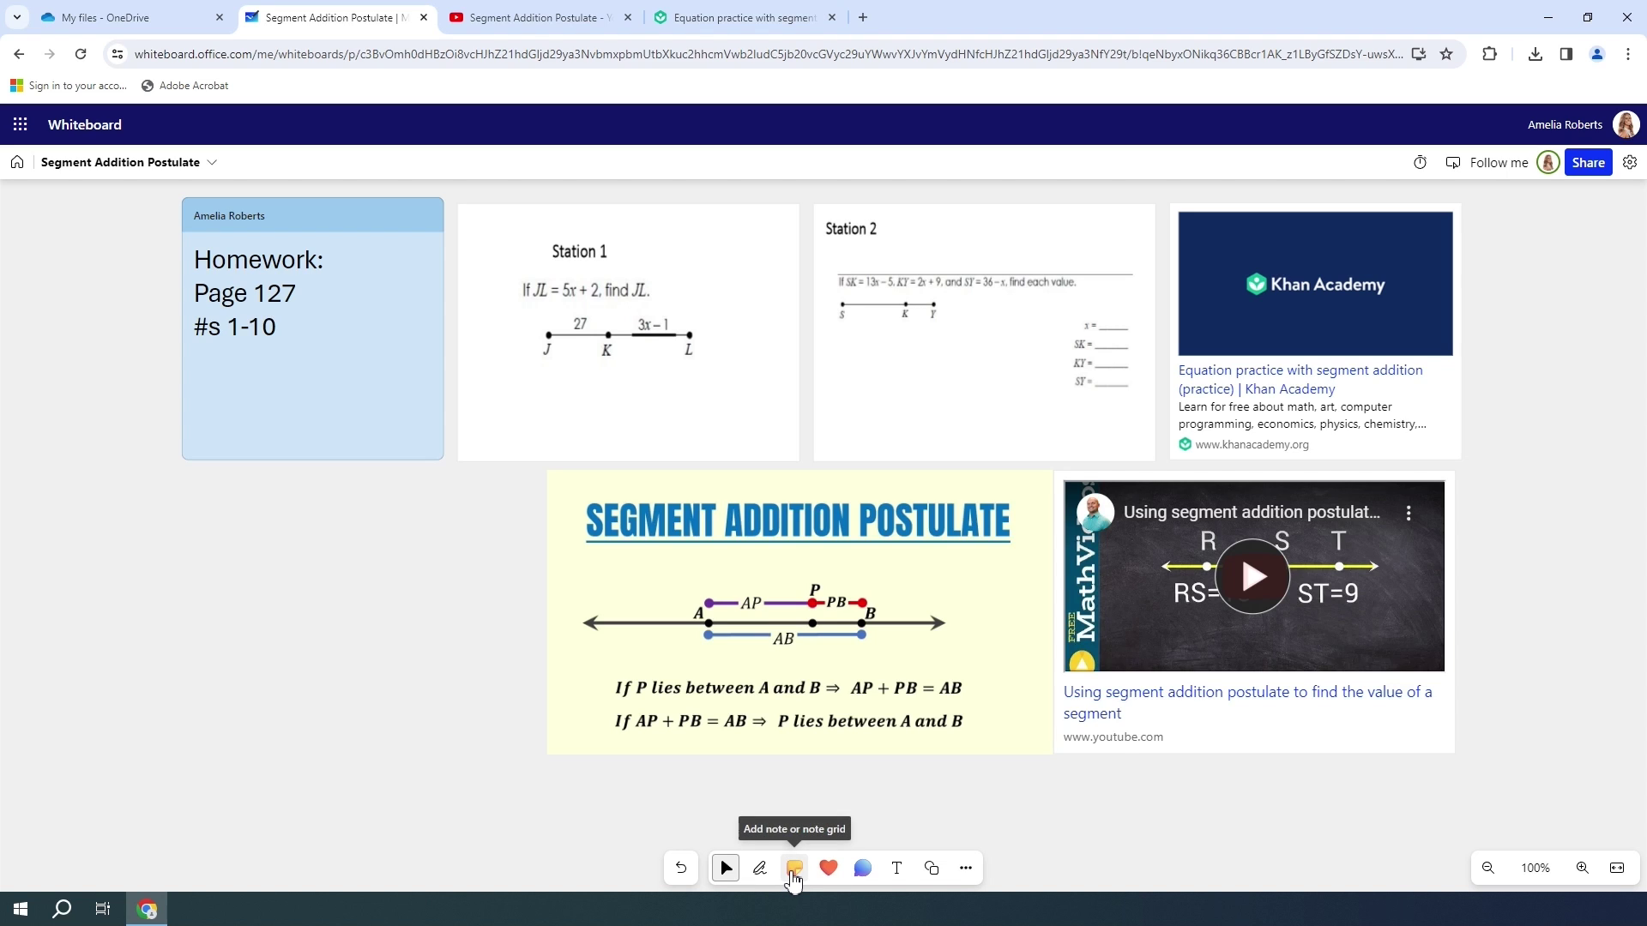
pyautogui.click(931, 870)
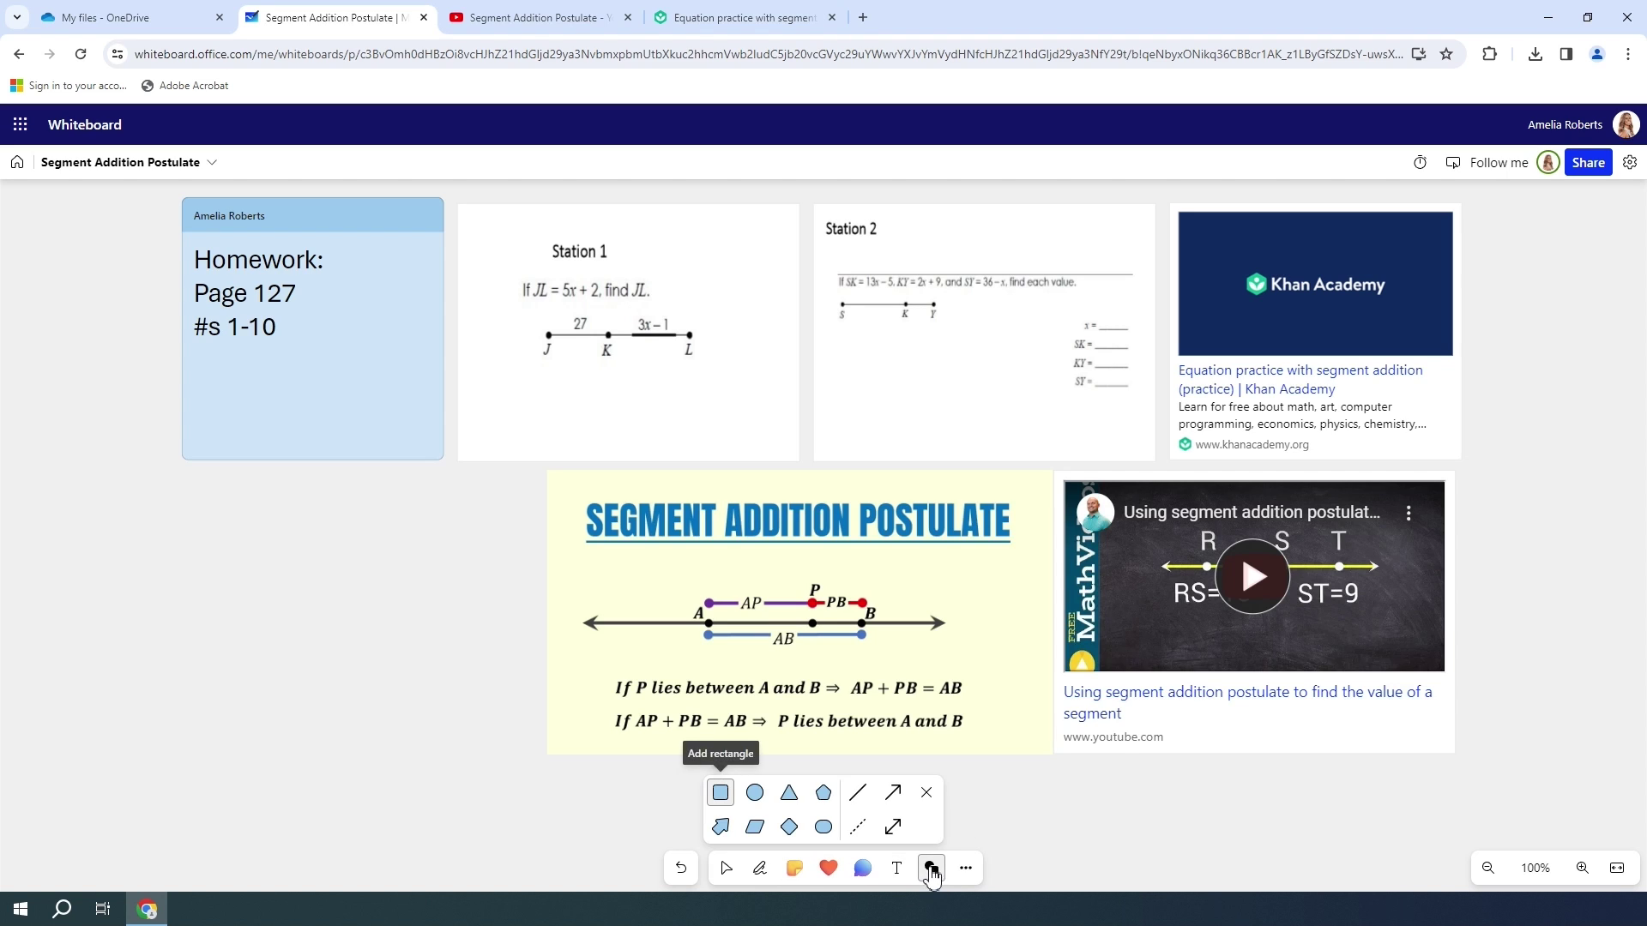
pyautogui.click(825, 802)
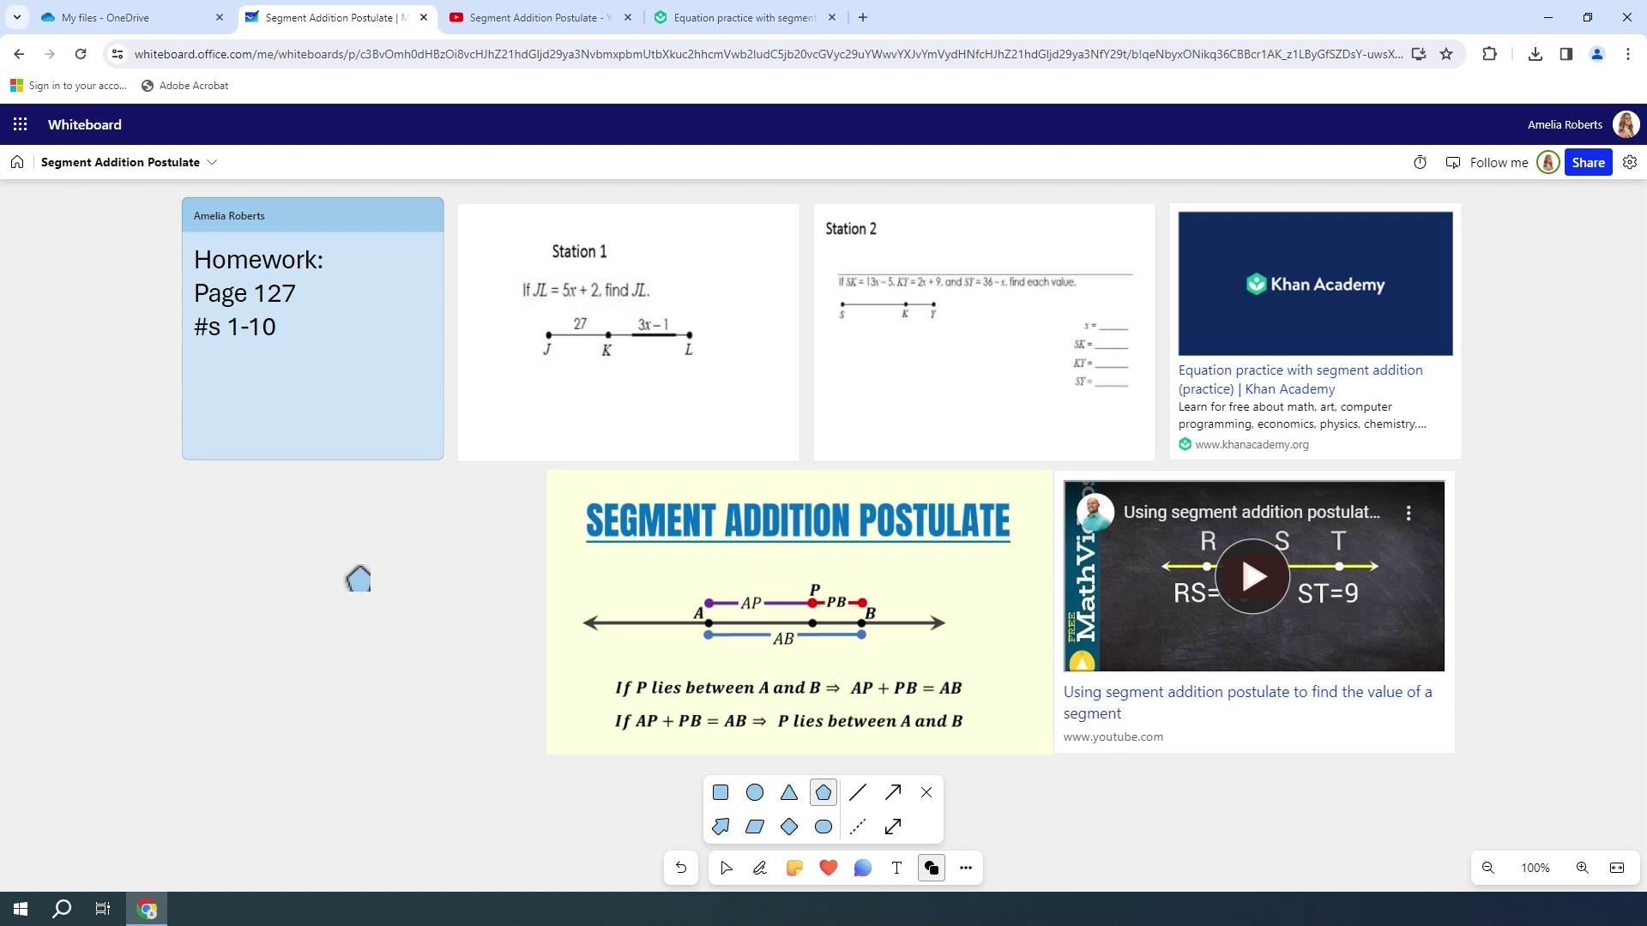
pyautogui.click(285, 547)
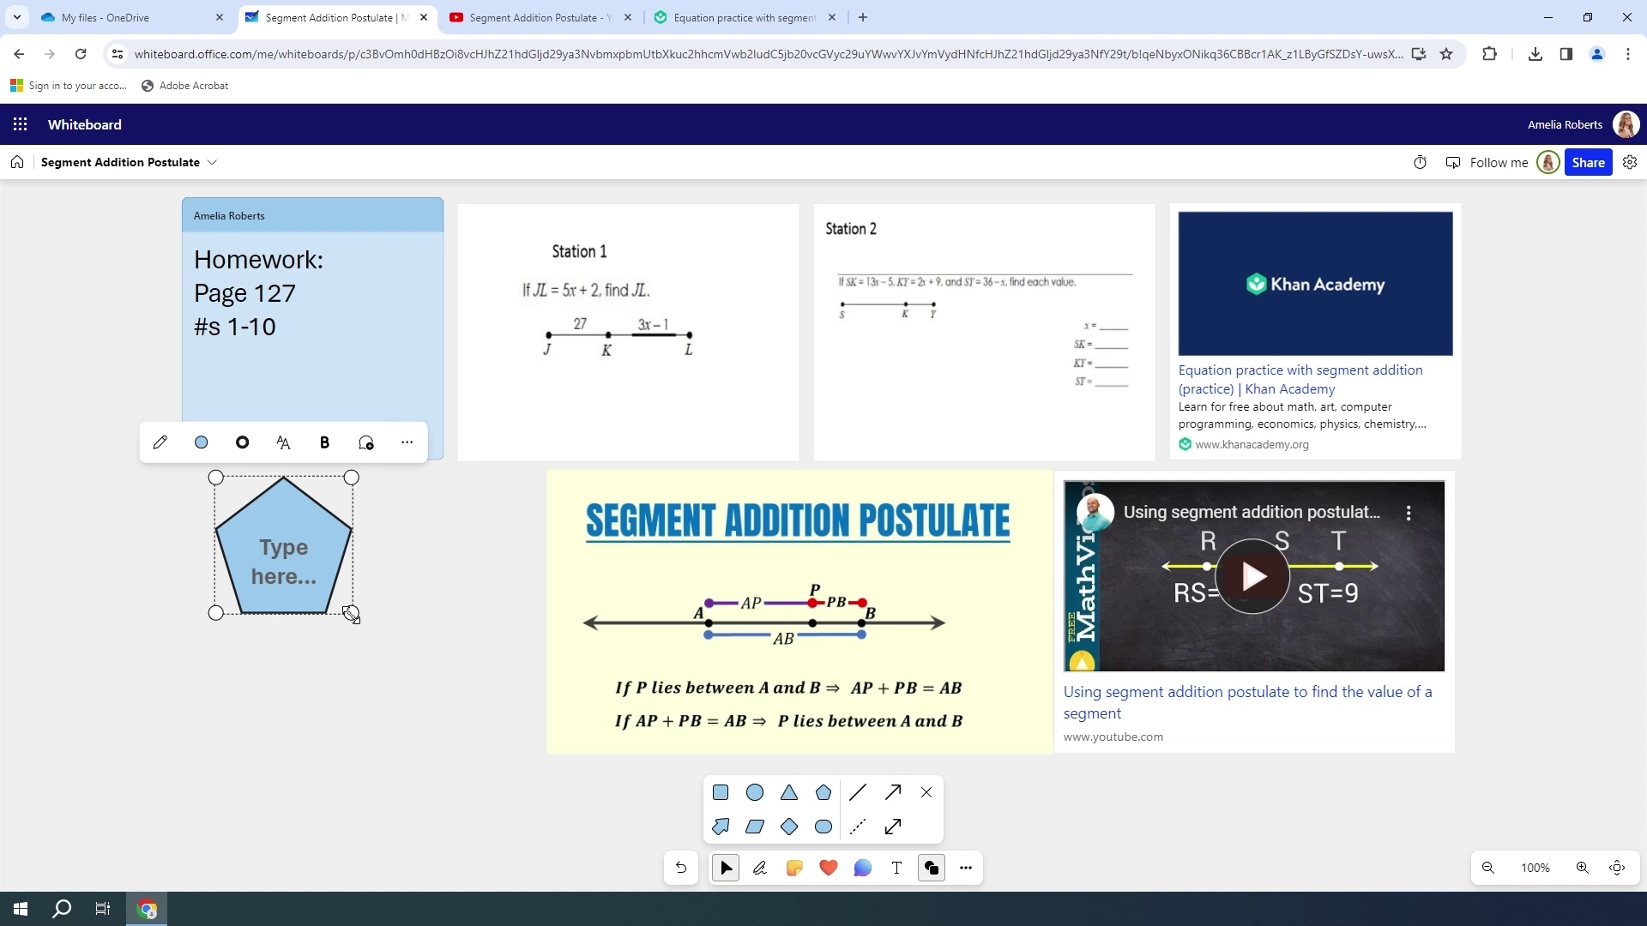
pyautogui.moveTo(351, 612); pyautogui.dragTo(392, 644)
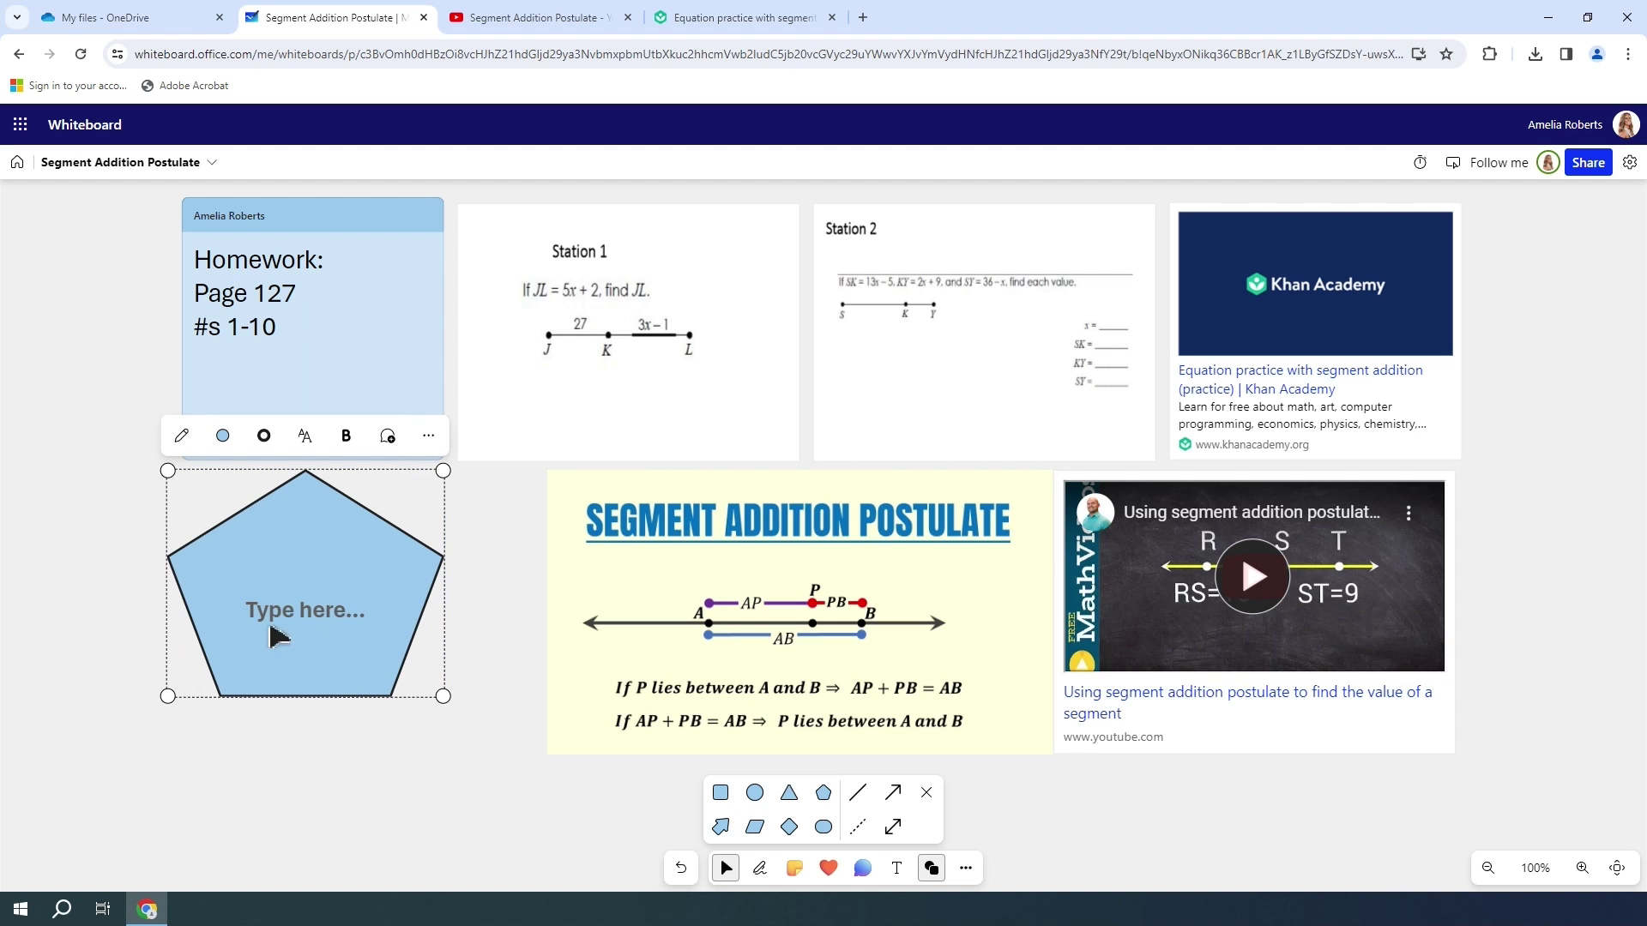
pyautogui.click(223, 437)
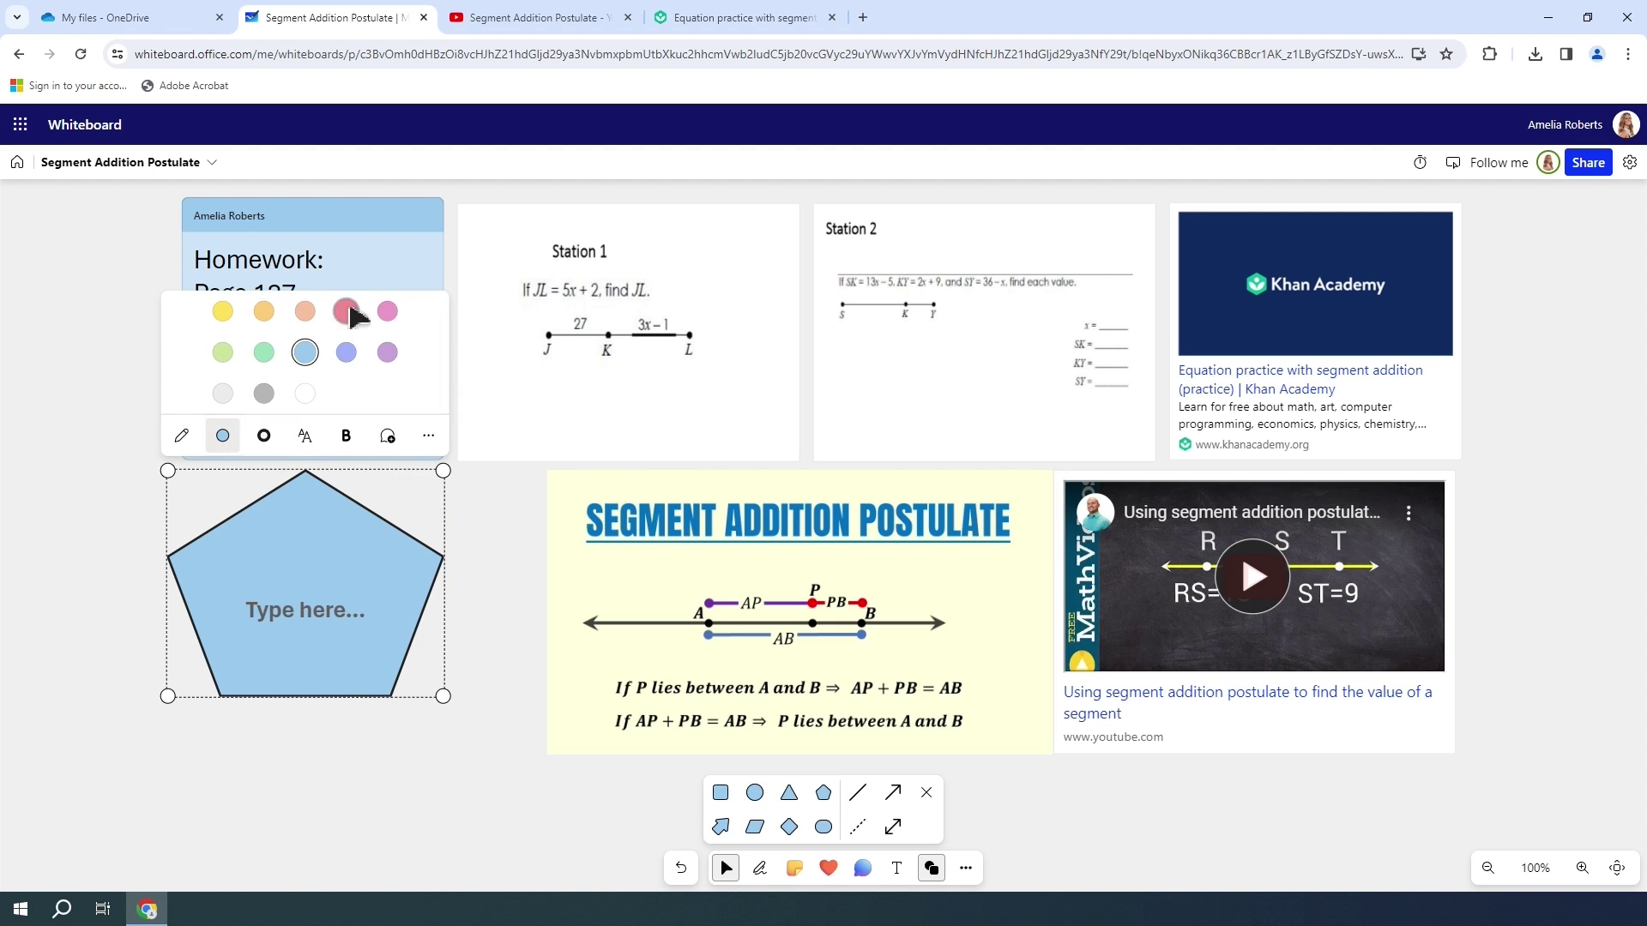
pyautogui.click(348, 313)
pyautogui.click(223, 438)
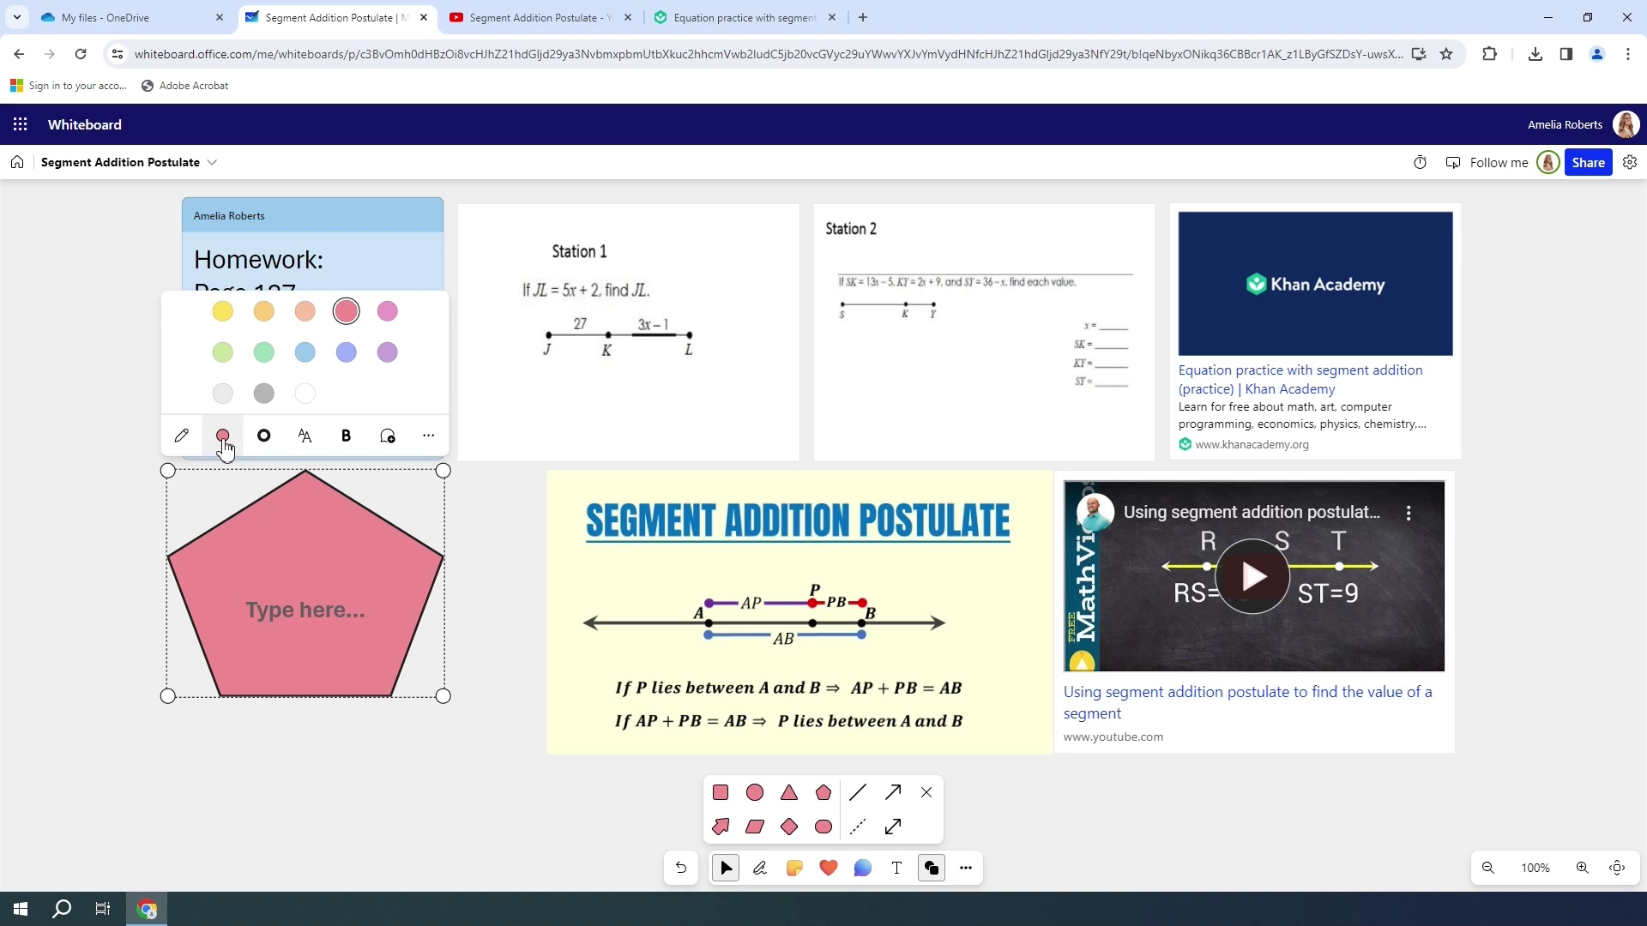
# Write 'STOP! Make sure your cell phone is put away!' on four lines in the pentagon and lock it
pyautogui.click(335, 599)
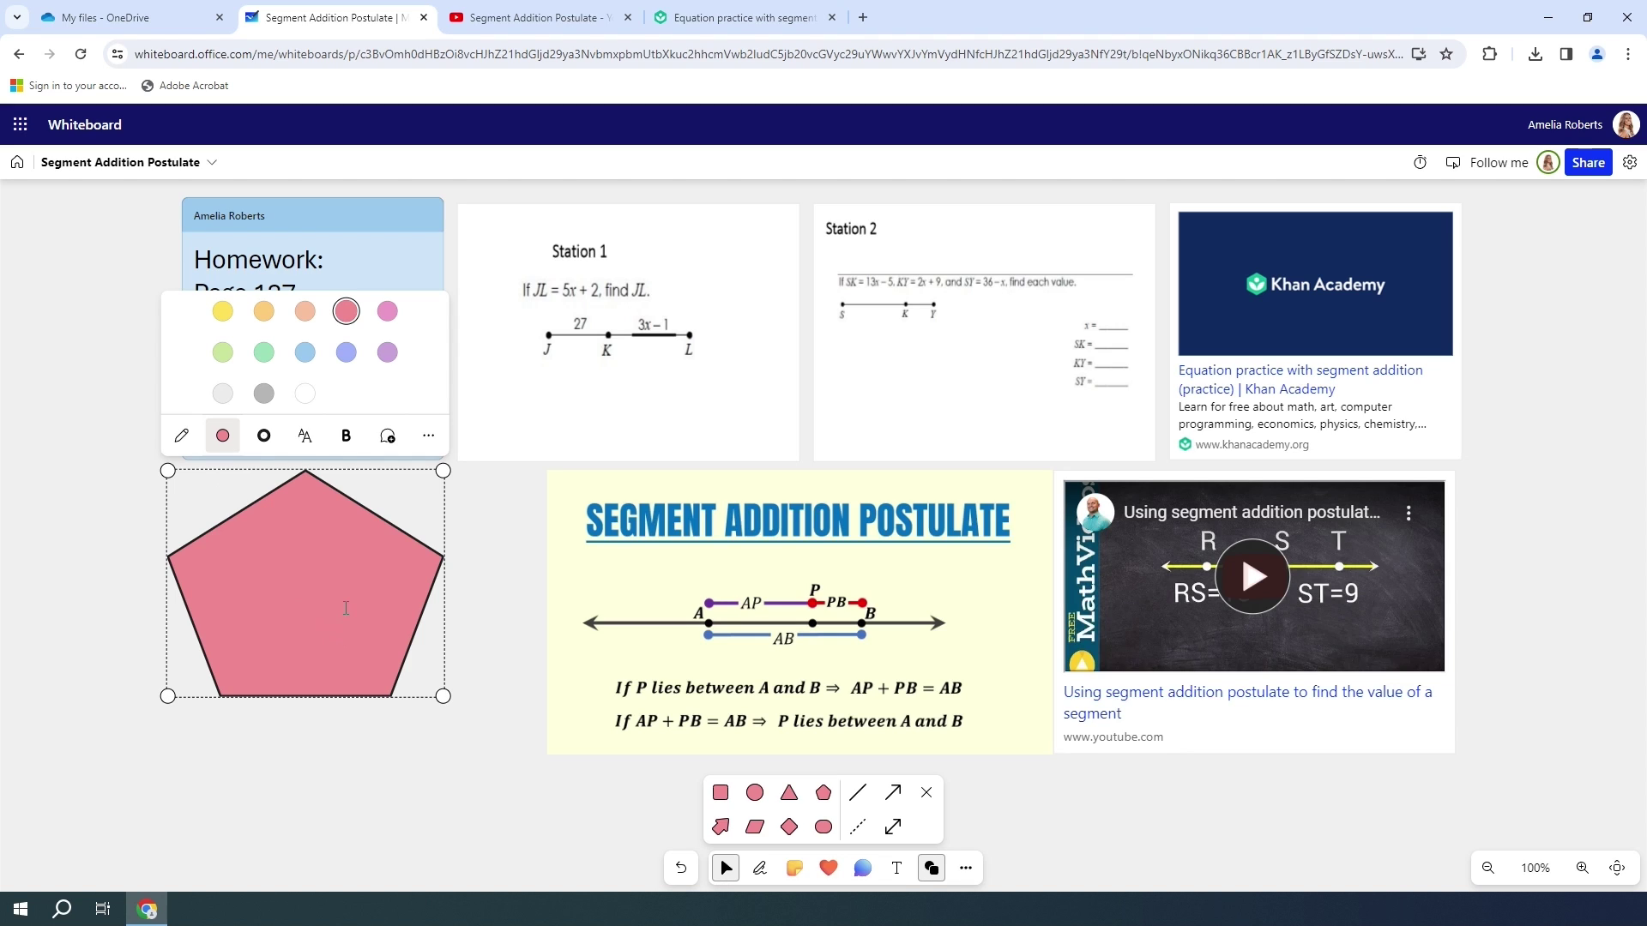
pyautogui.write('OP!')
pyautogui.press('Return')
pyautogui.write('Make sure your')
pyautogui.press('Return')
pyautogui.write('cell phone')
pyautogui.press('Return')
pyautogui.write('is')
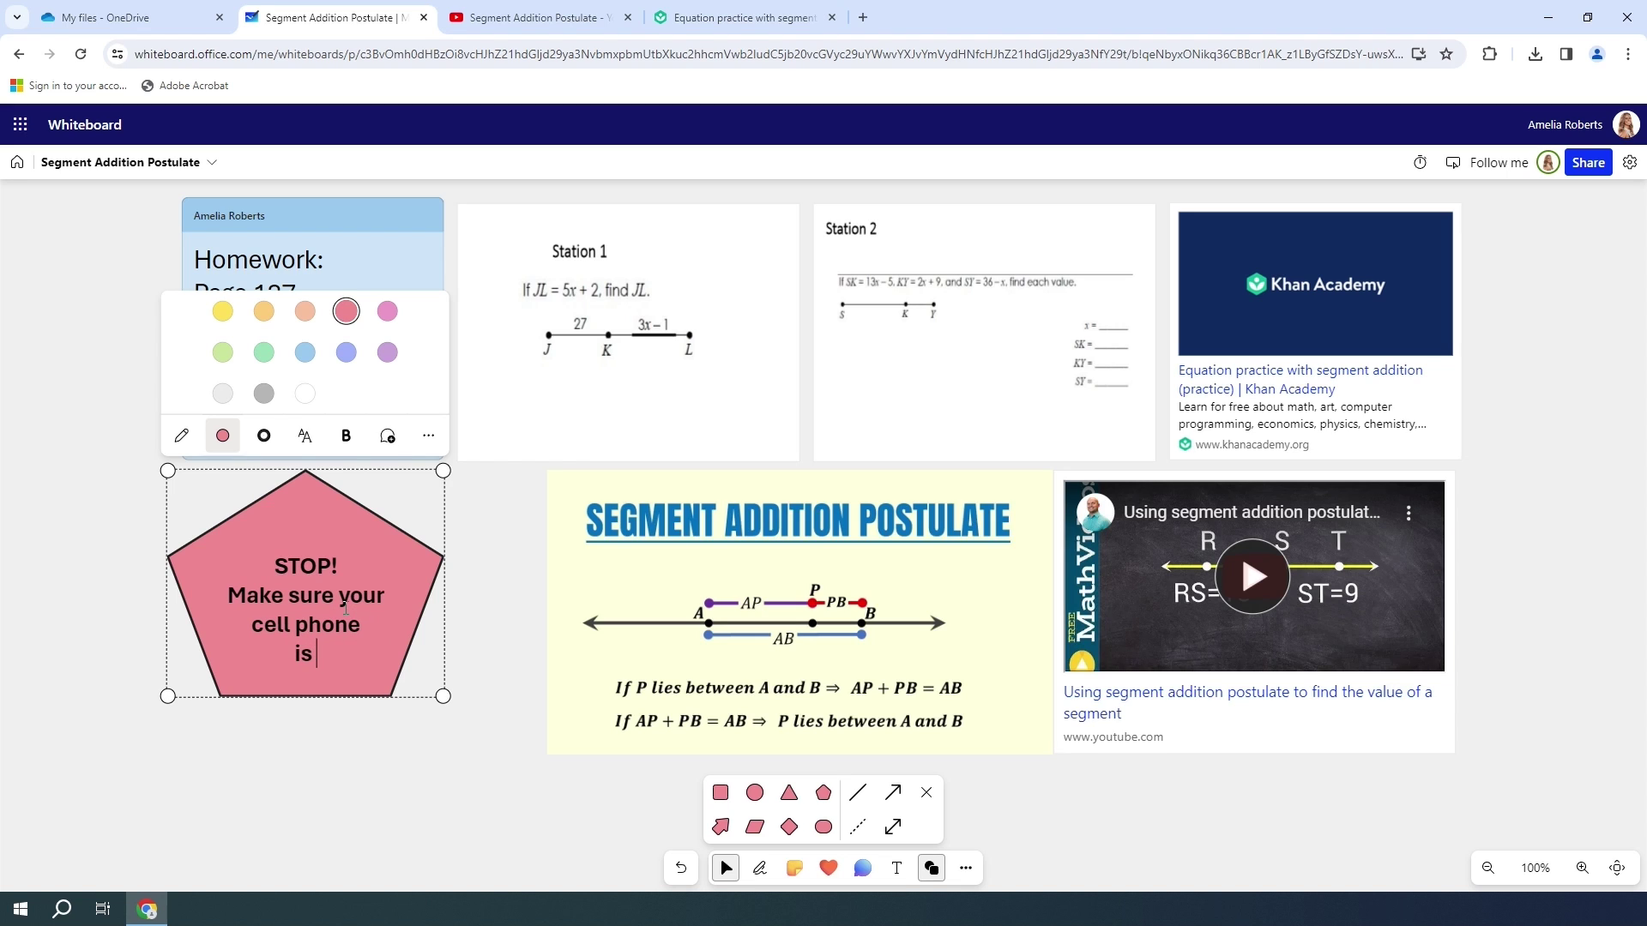
pyautogui.write(' put away')
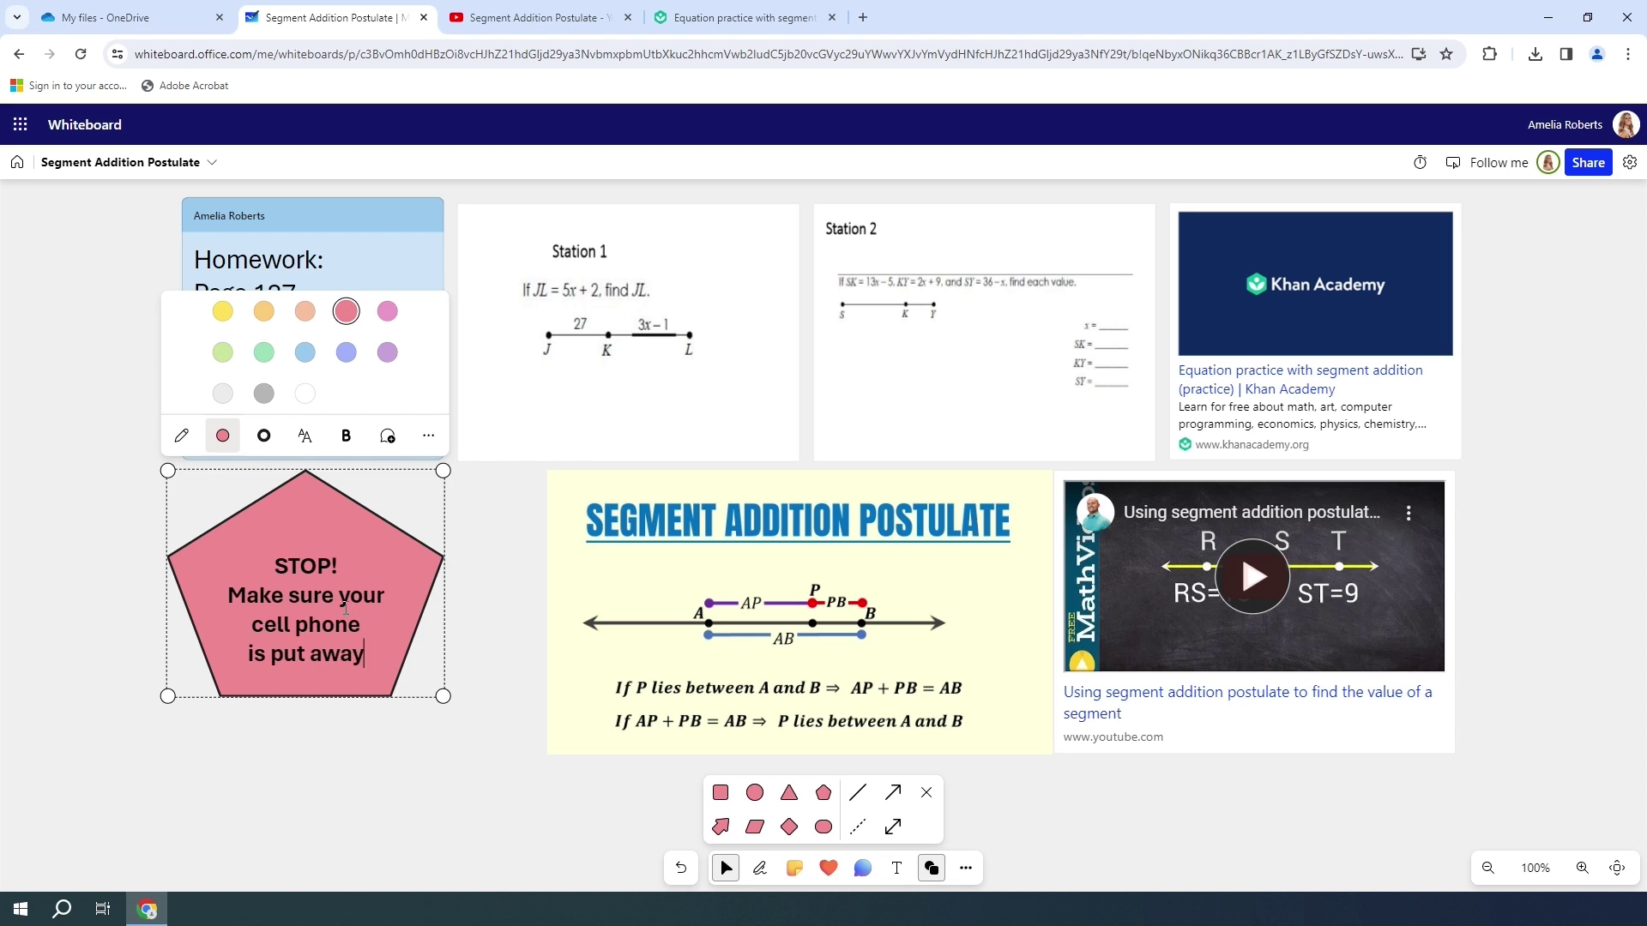
pyautogui.write('!')
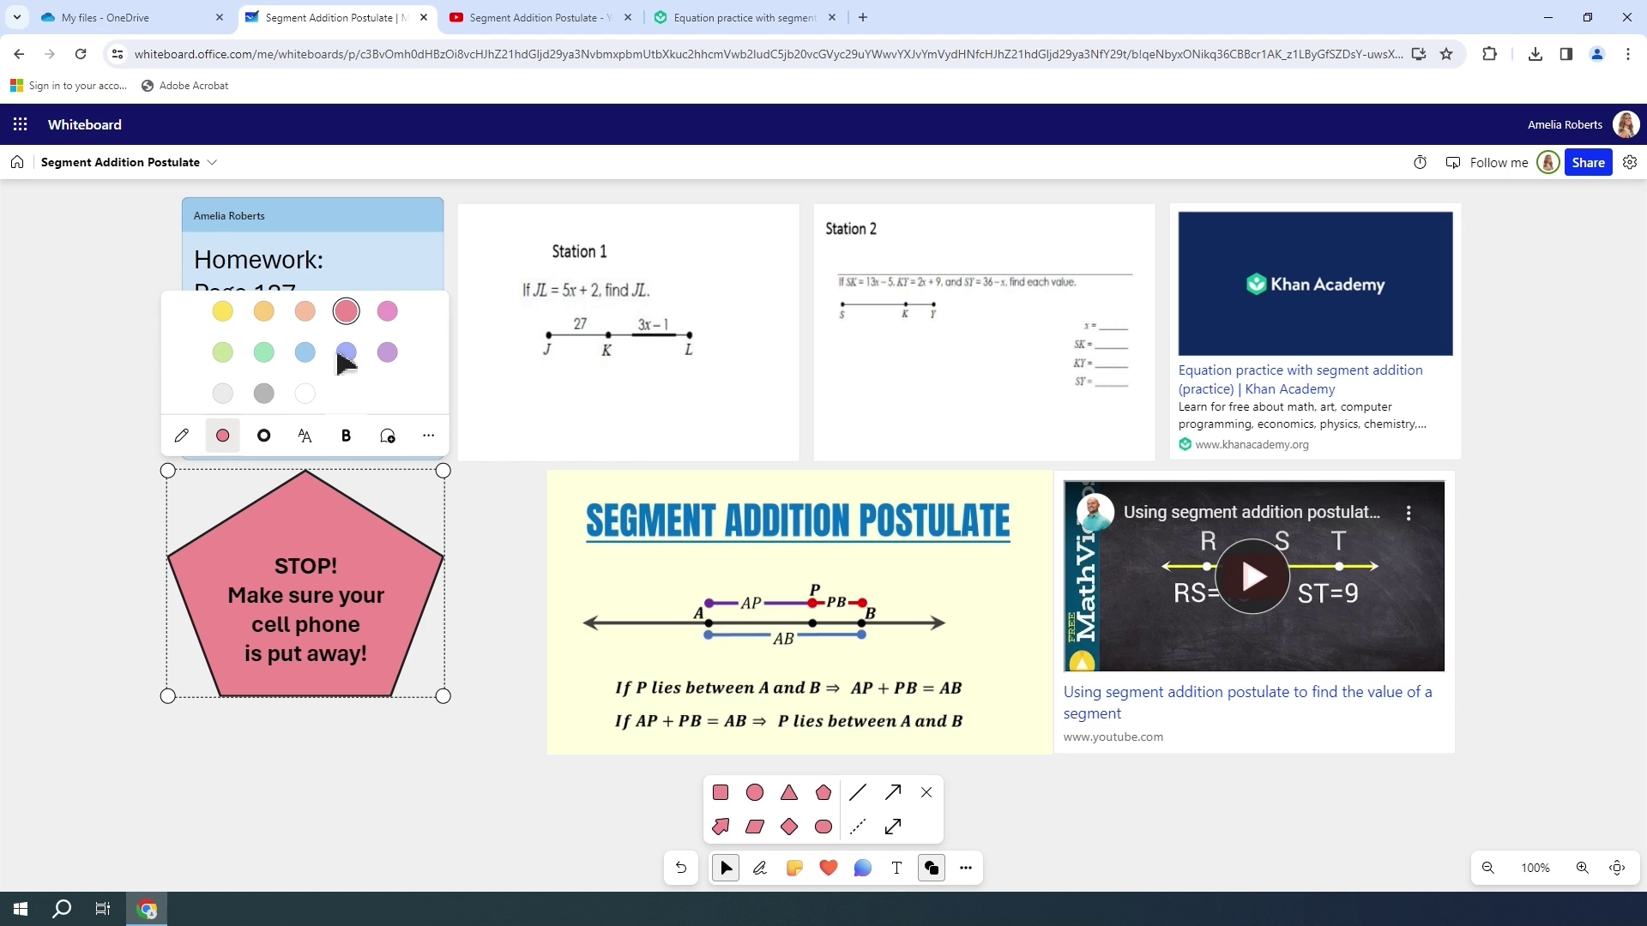
pyautogui.click(434, 440)
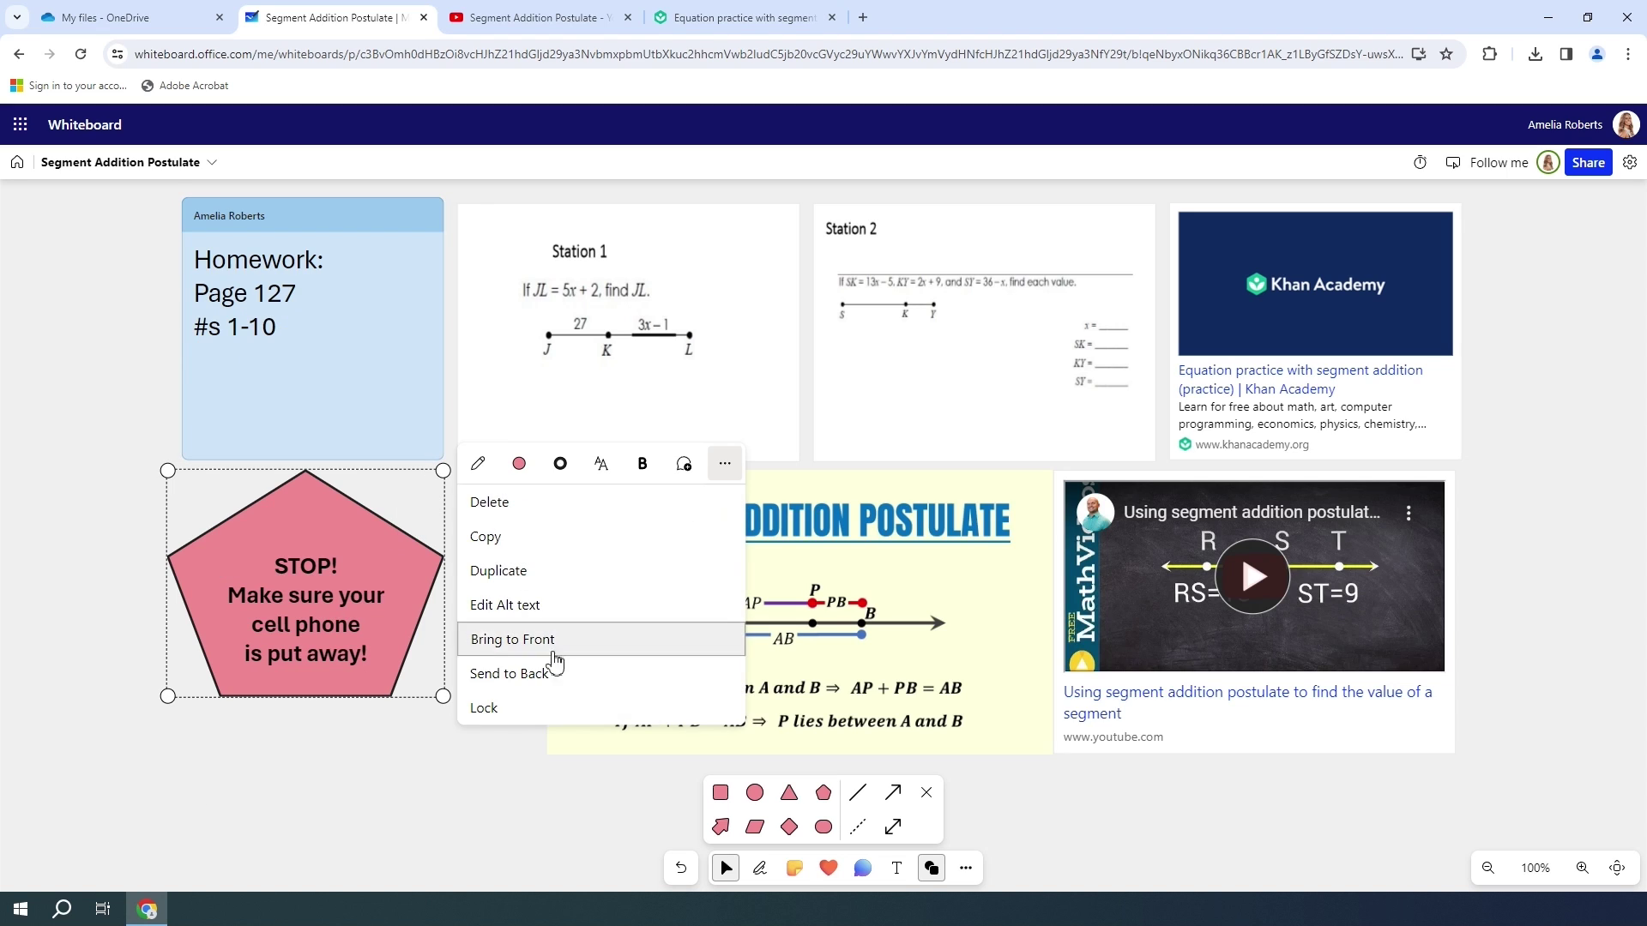
pyautogui.click(484, 709)
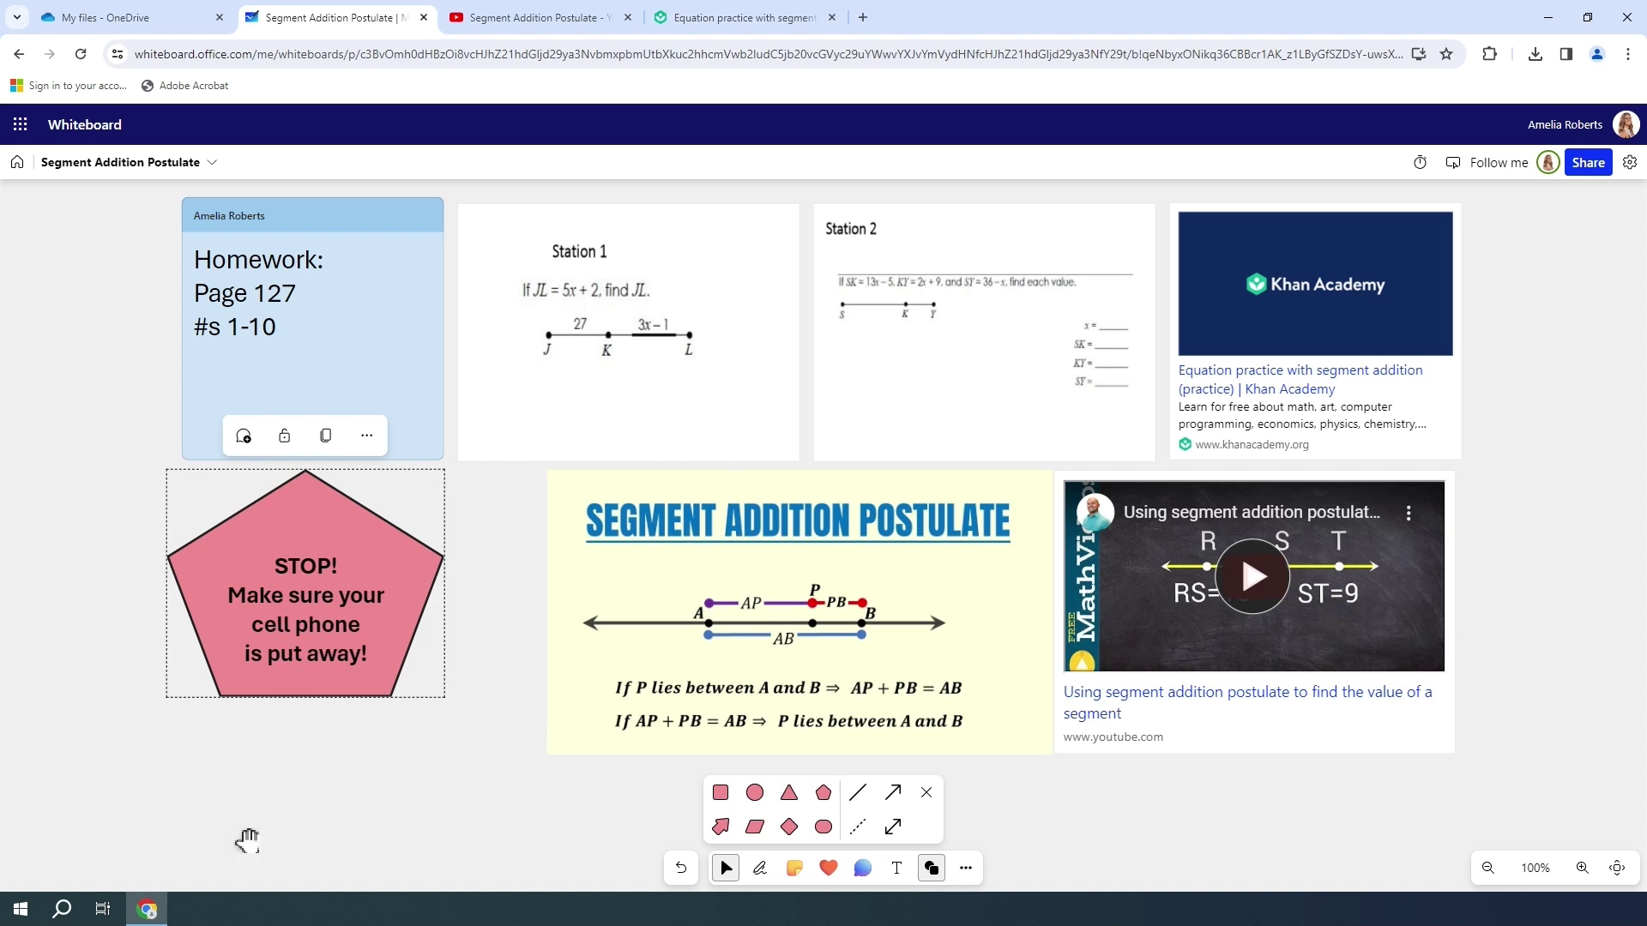
# Draw a horizontal double-headed arrow line in the empty space below the postulate image
pyautogui.click(367, 752)
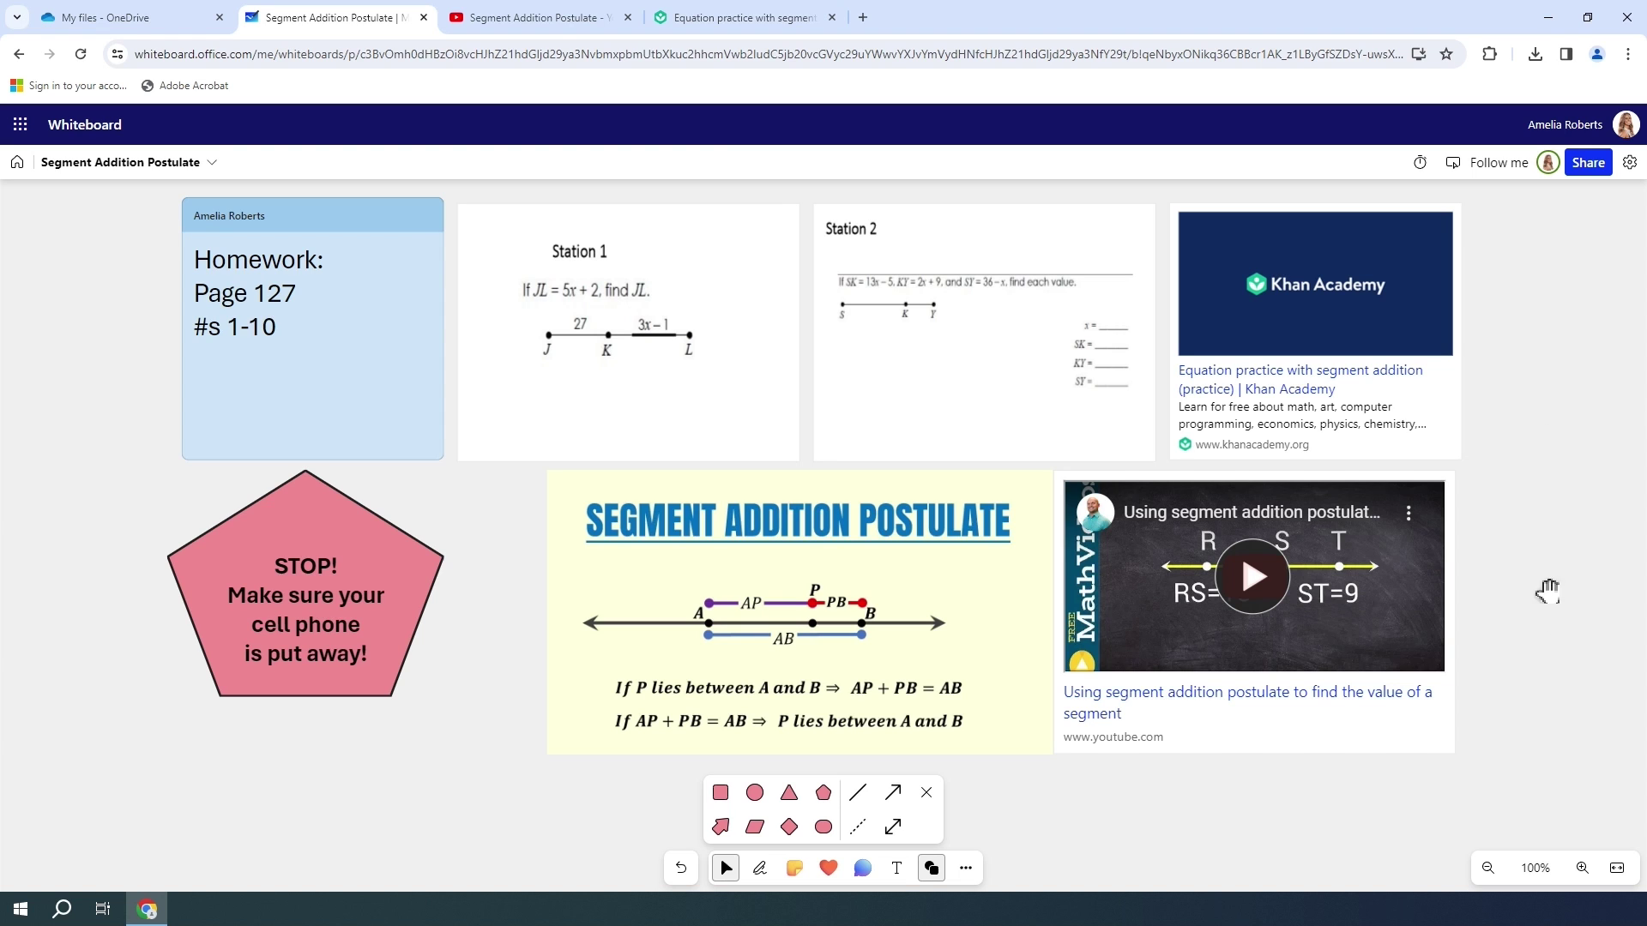
pyautogui.moveTo(1496, 572); pyautogui.dragTo(1512, 259)
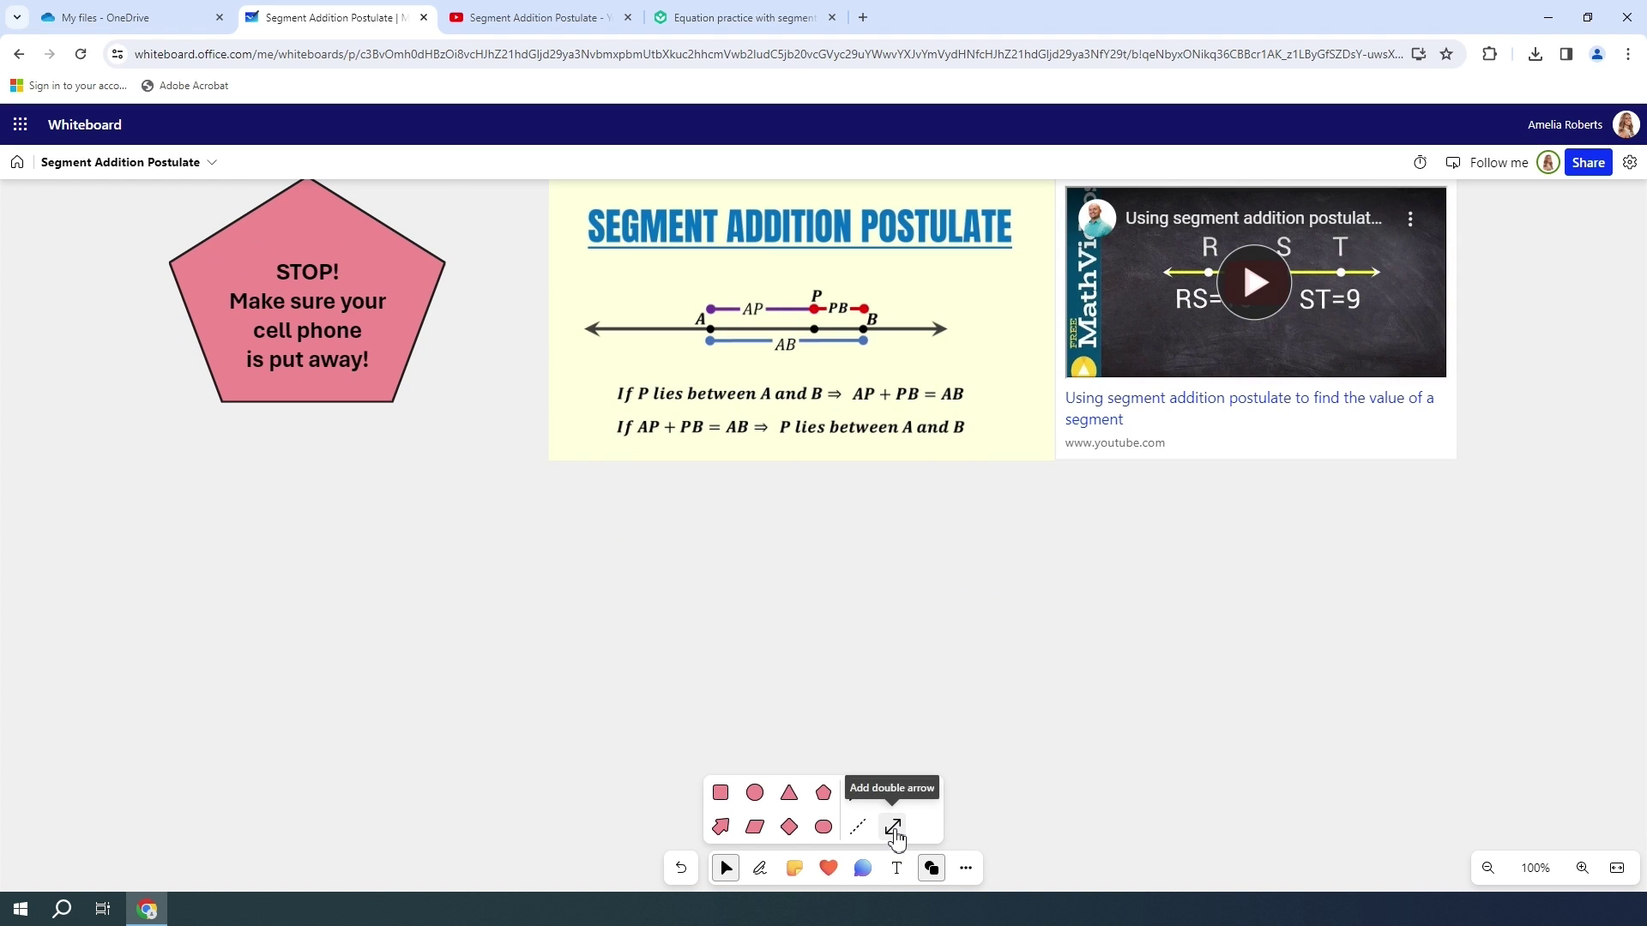
pyautogui.click(893, 828)
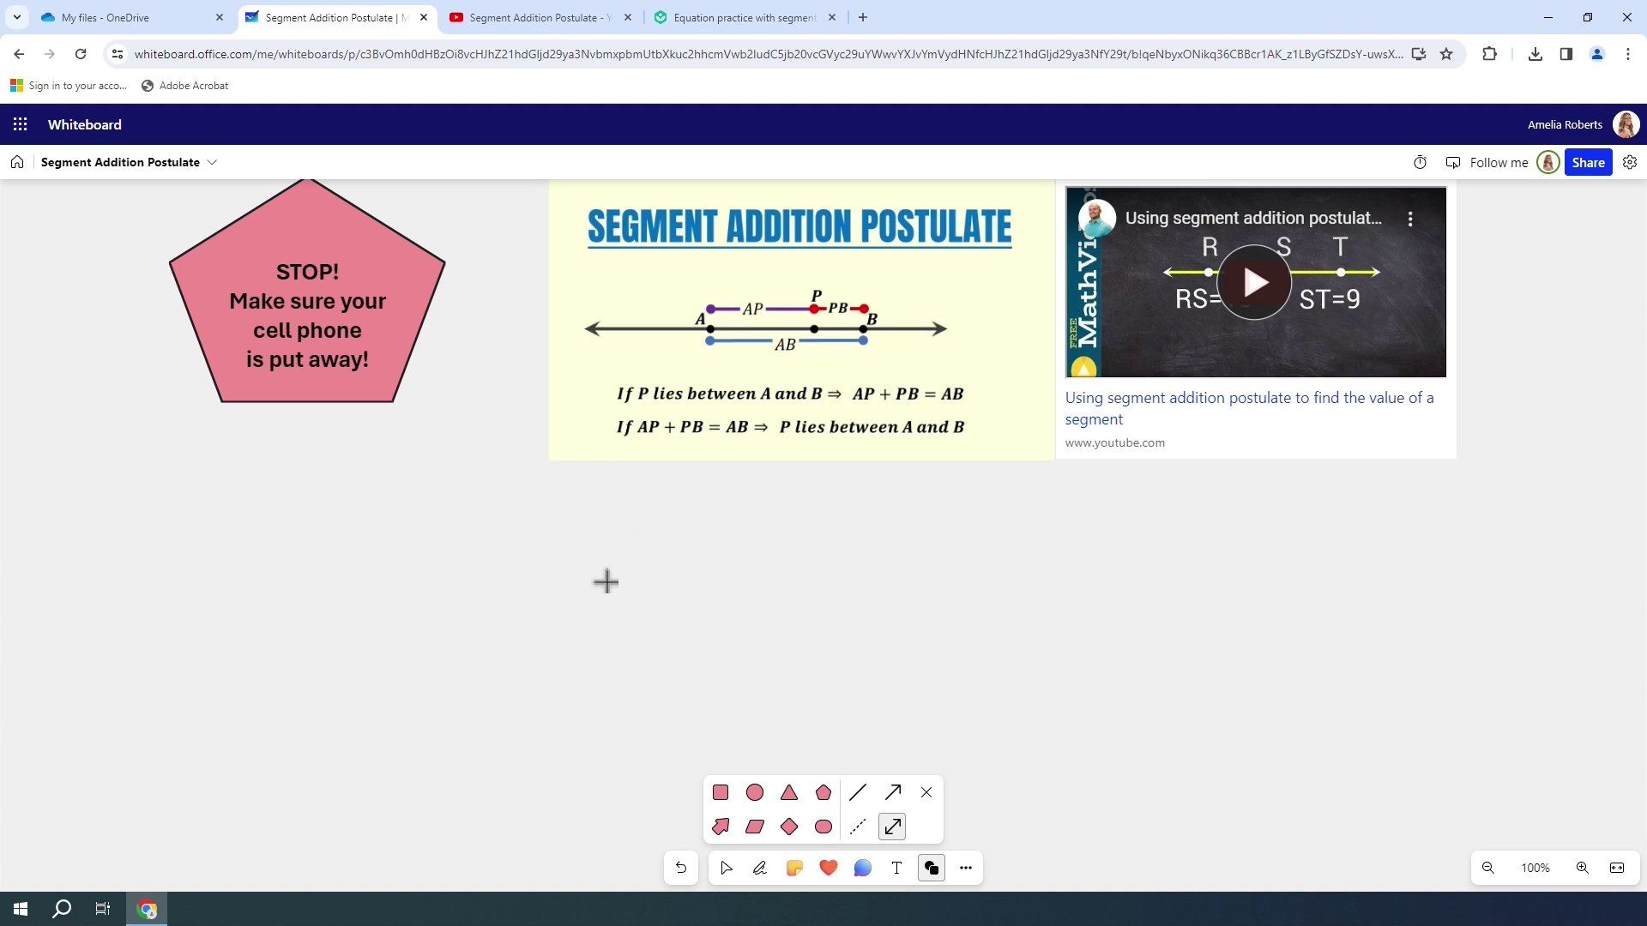
pyautogui.moveTo(594, 570); pyautogui.dragTo(1033, 569)
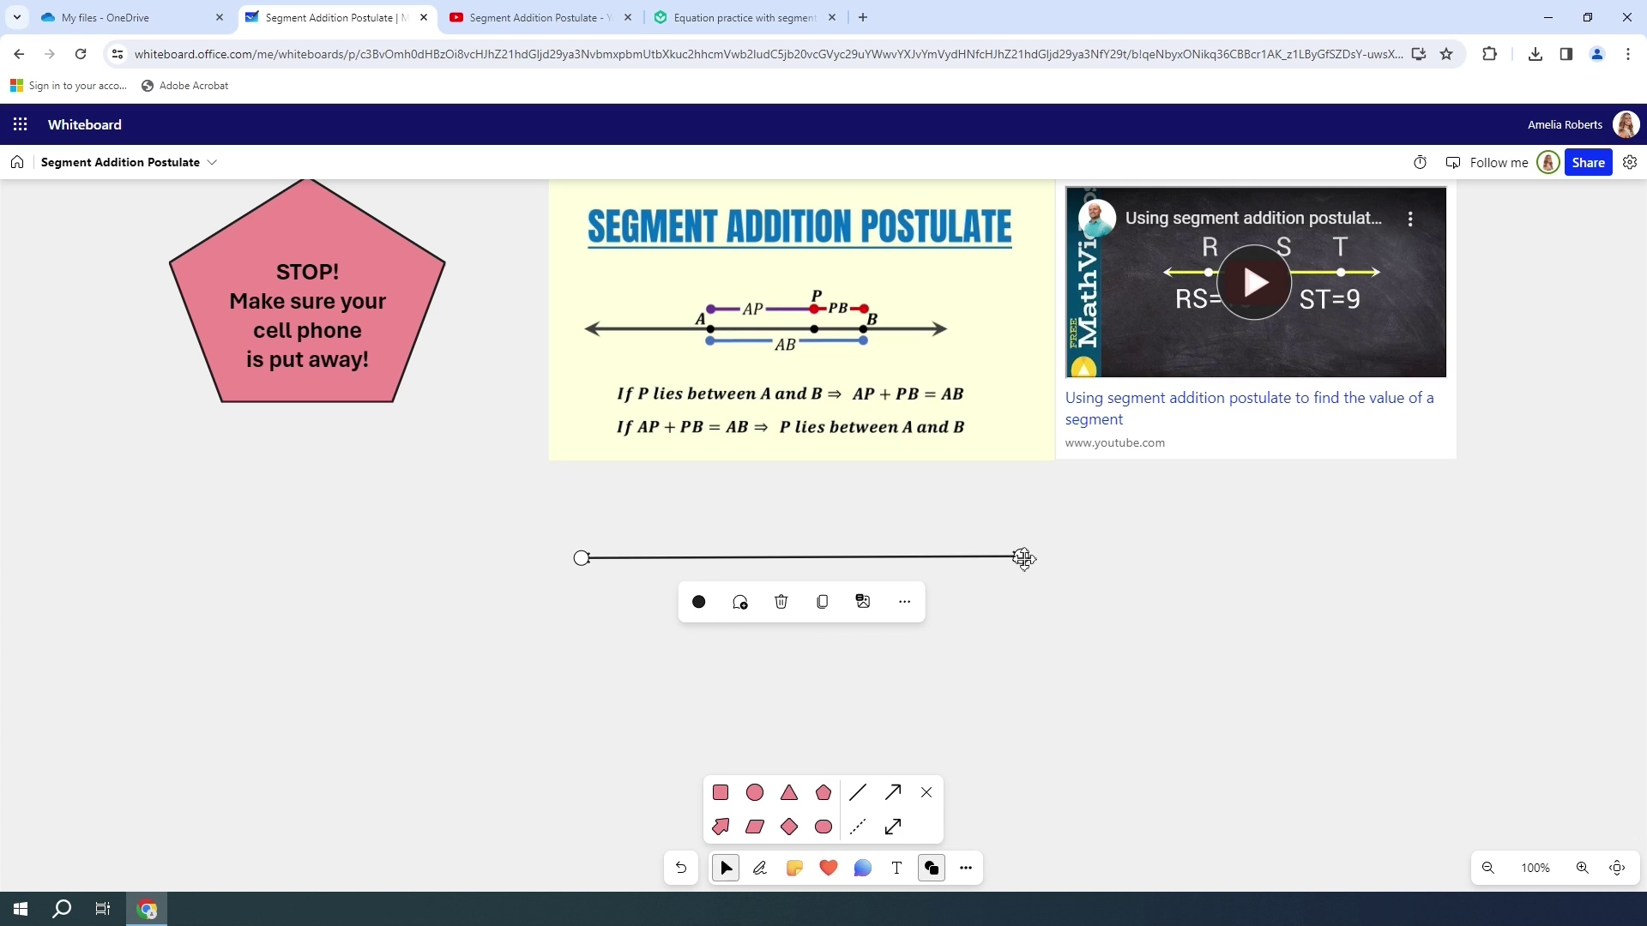
# Colour the line blue and lock it in place
pyautogui.click(698, 601)
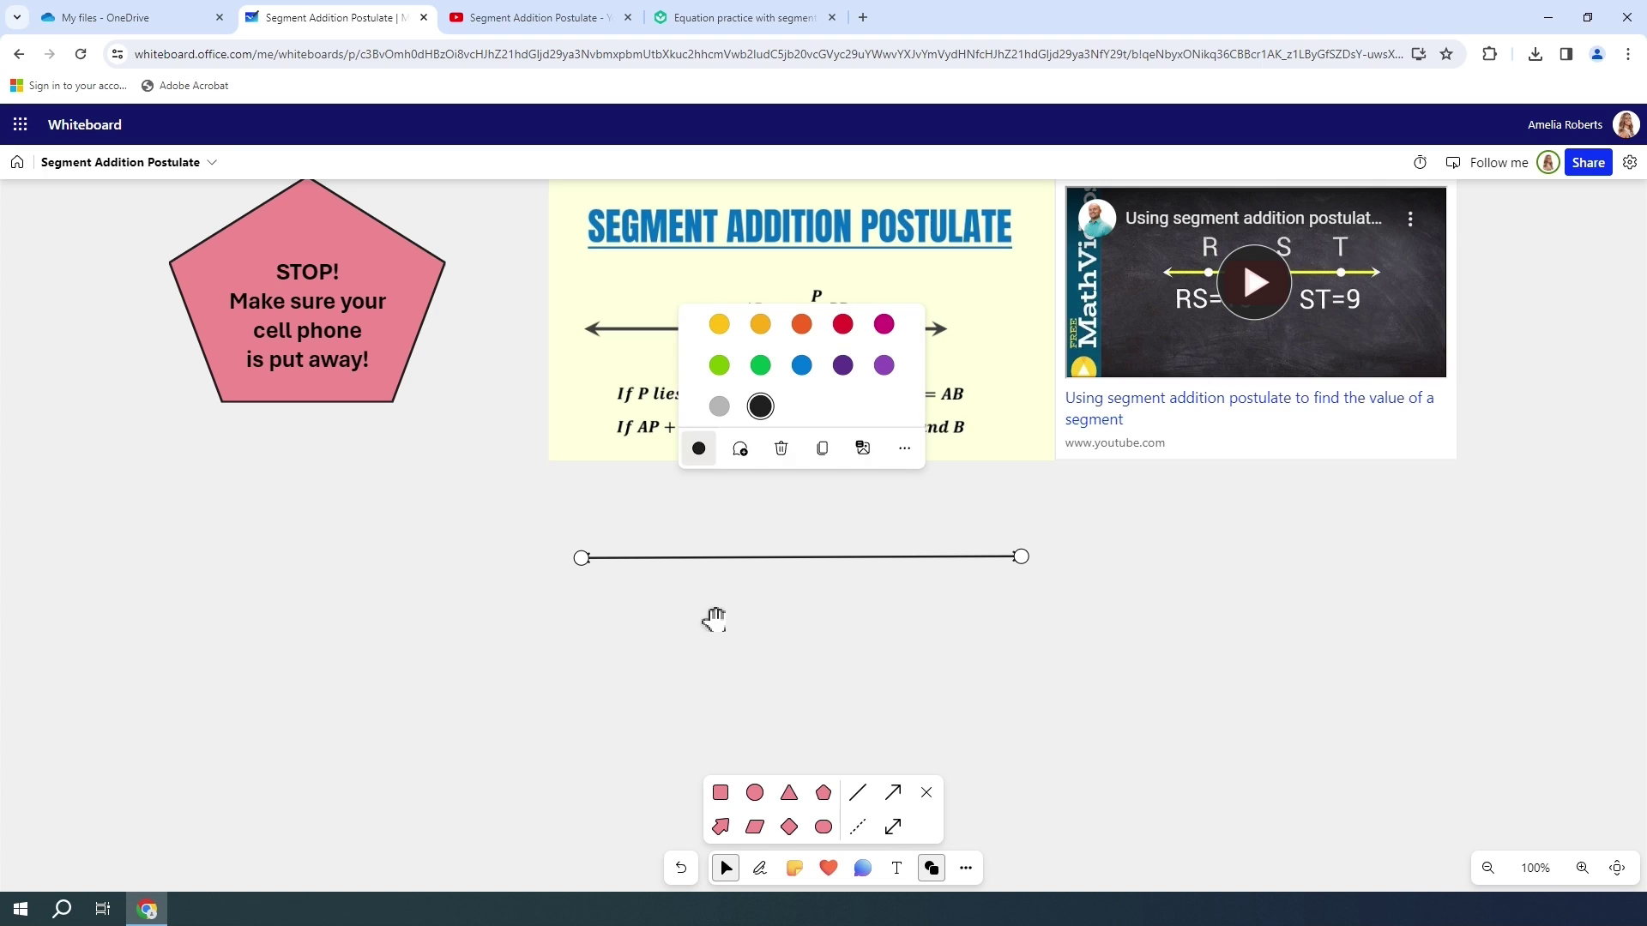
pyautogui.click(801, 363)
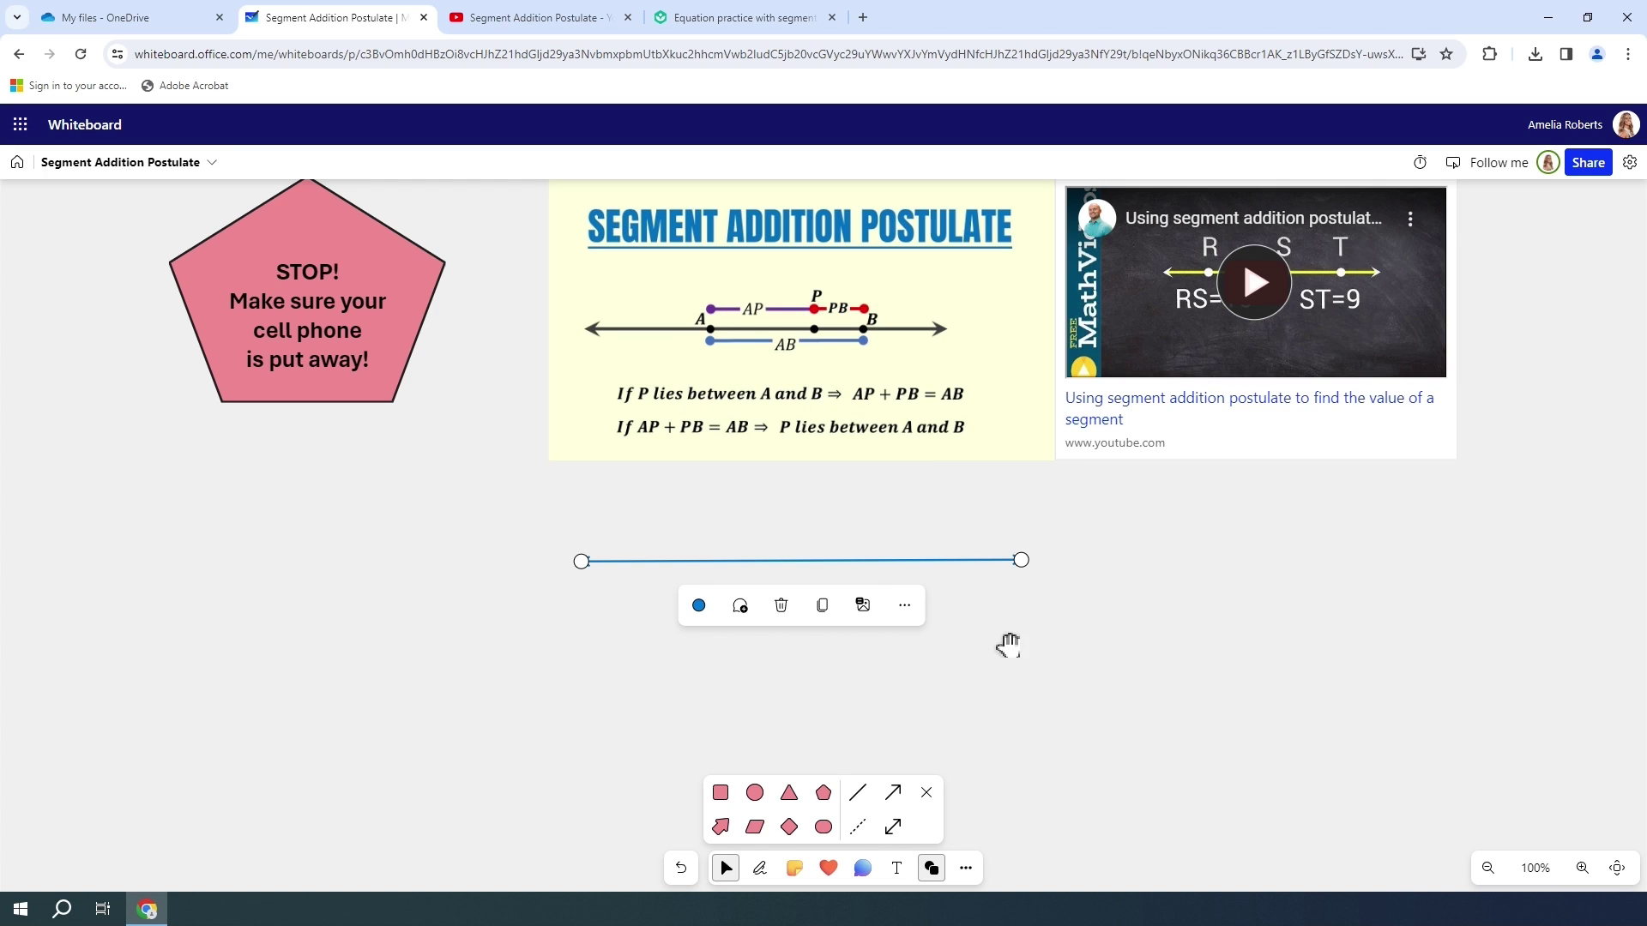
pyautogui.click(904, 605)
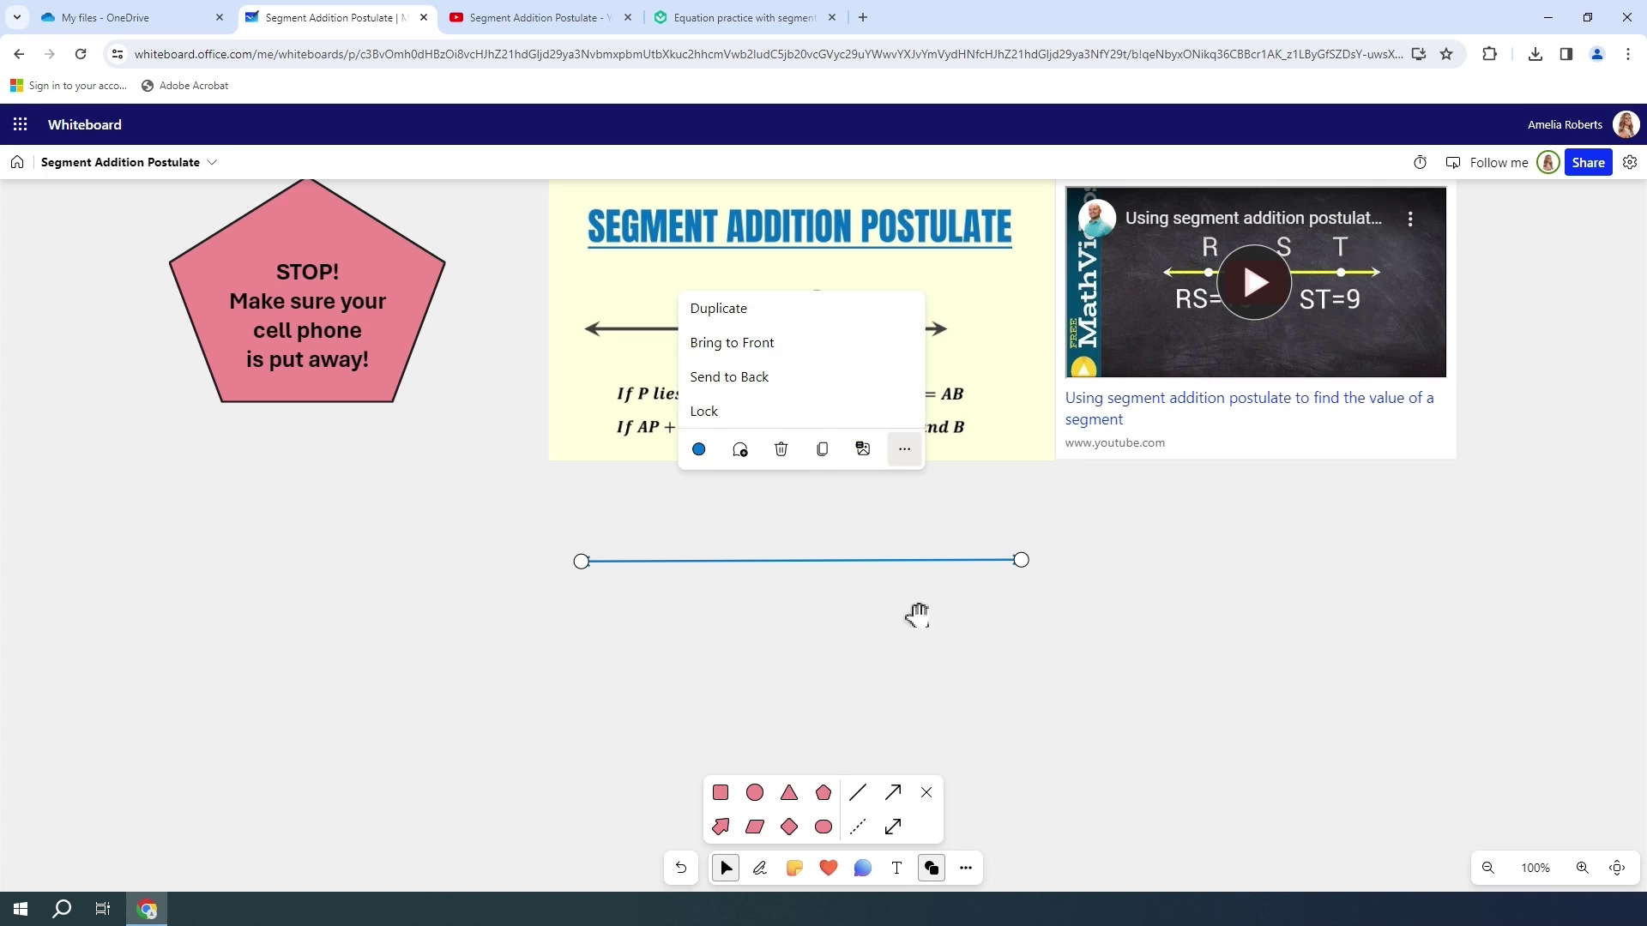
pyautogui.click(709, 412)
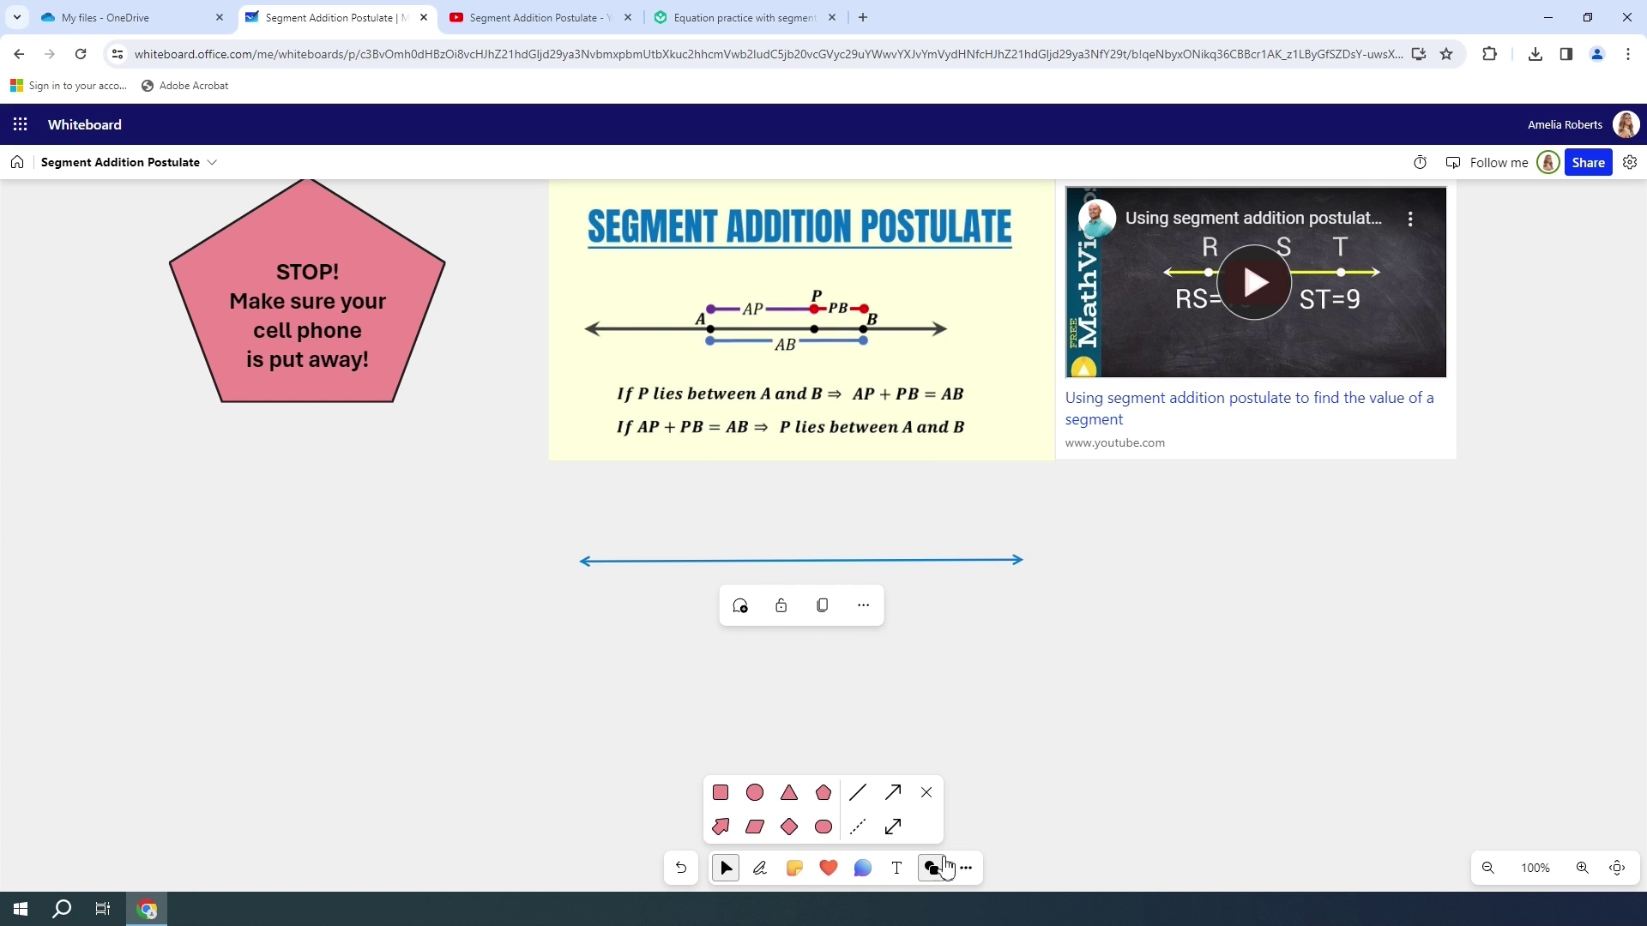
# Add text labels A under the line's left end, B at its middle and C at its right end
pyautogui.click(897, 870)
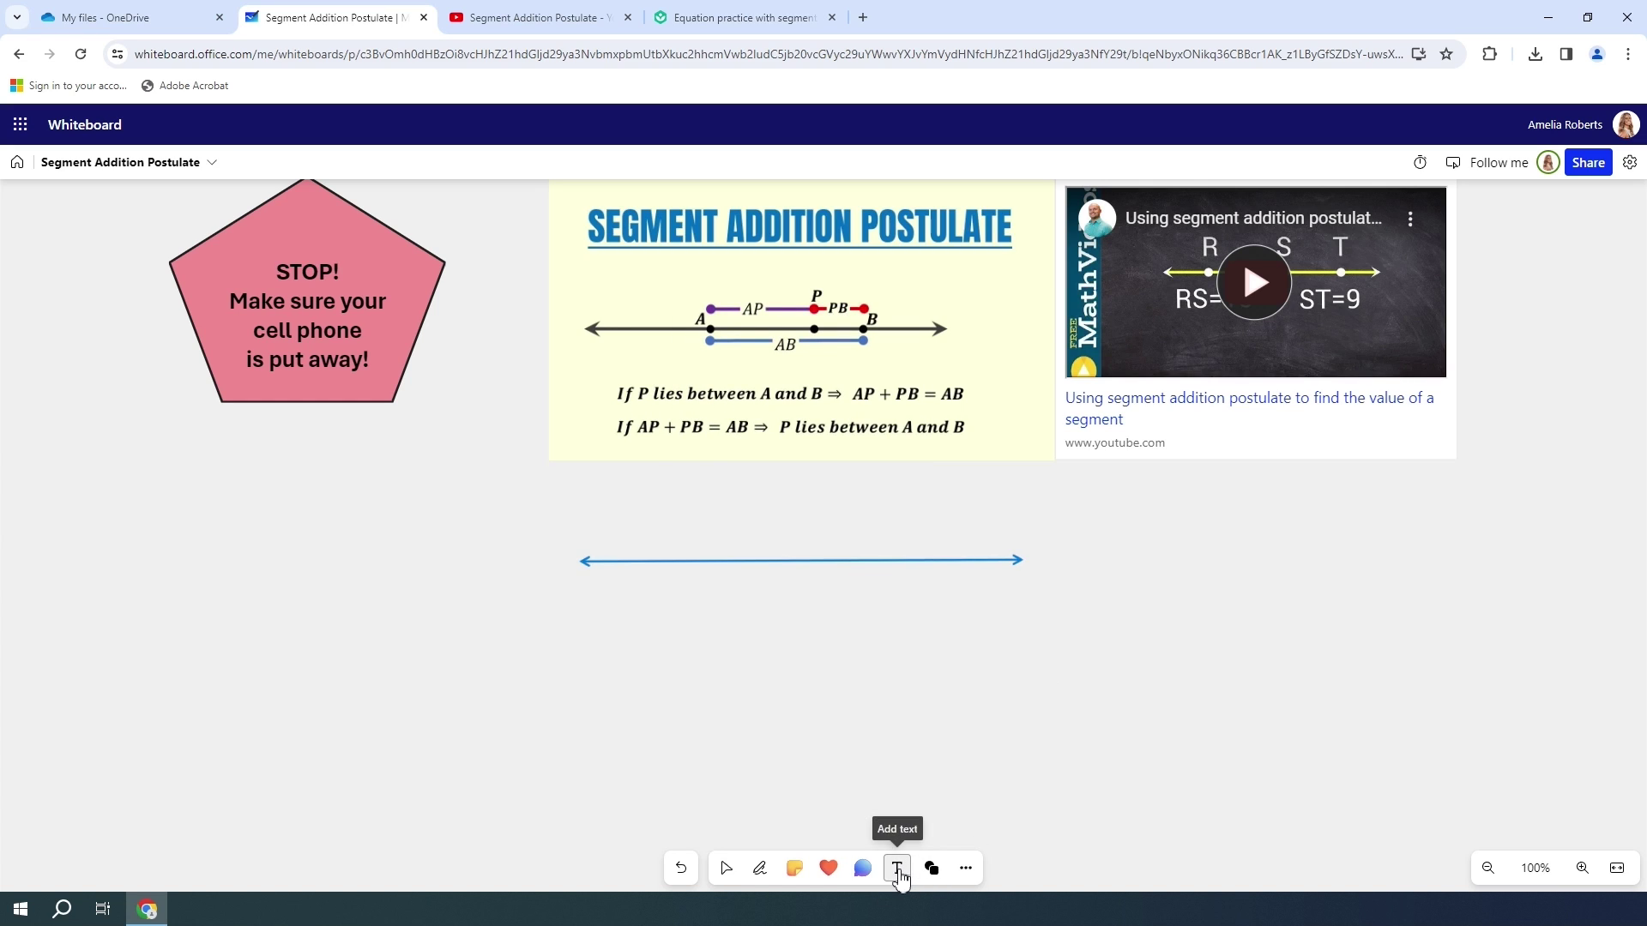
pyautogui.click(588, 584)
pyautogui.write('A')
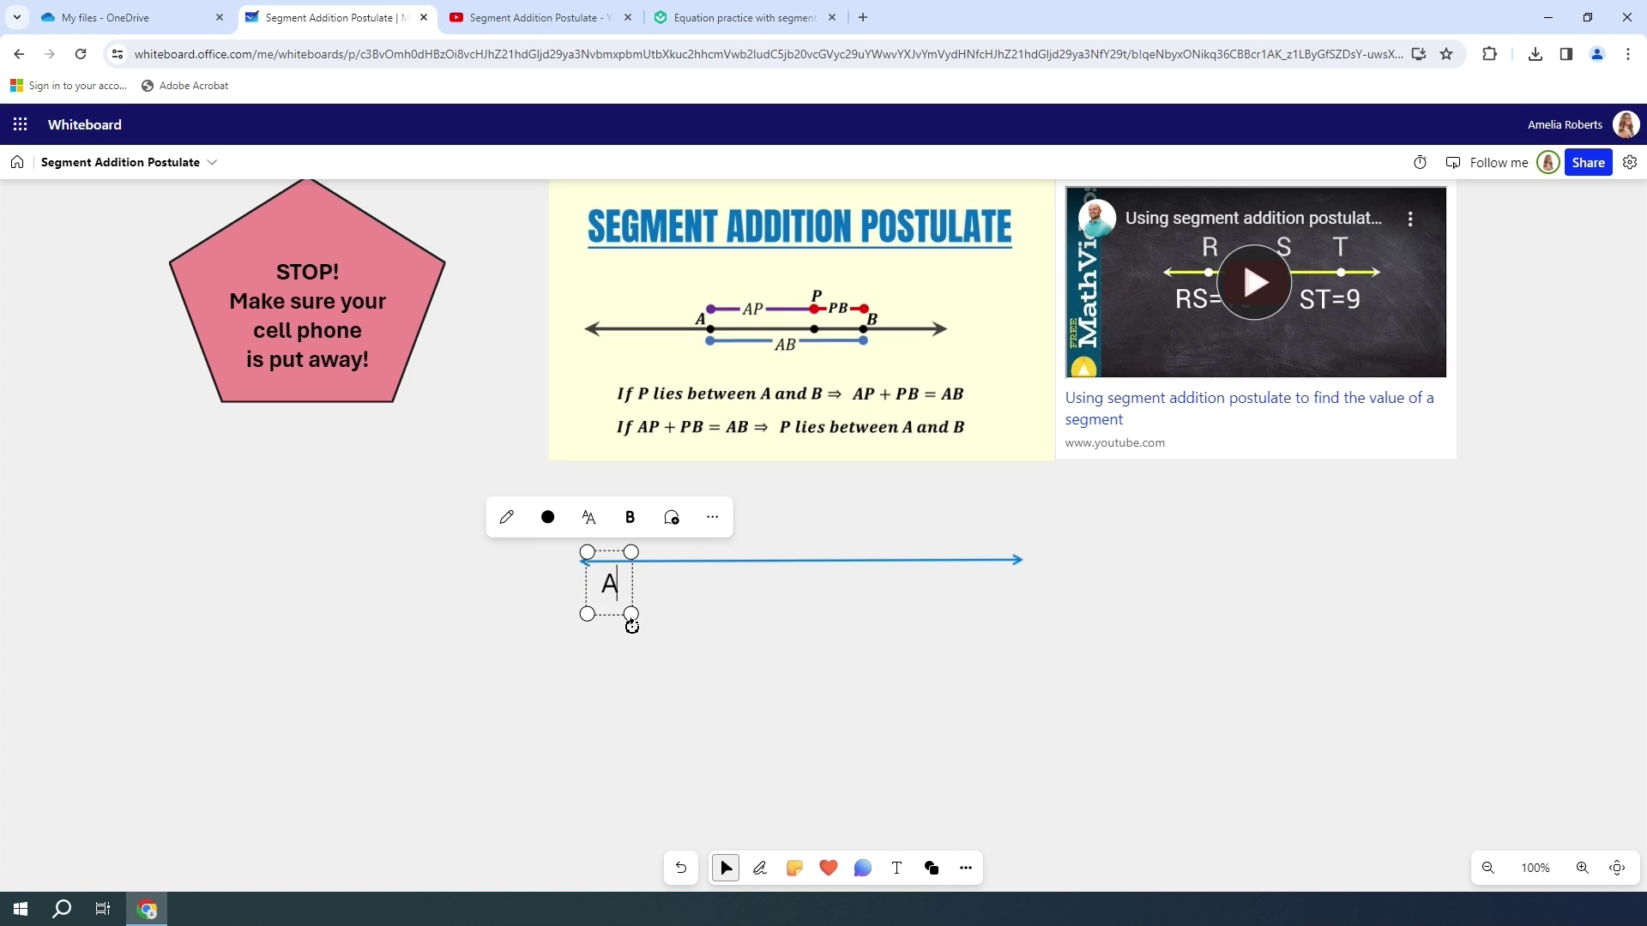
pyautogui.click(896, 870)
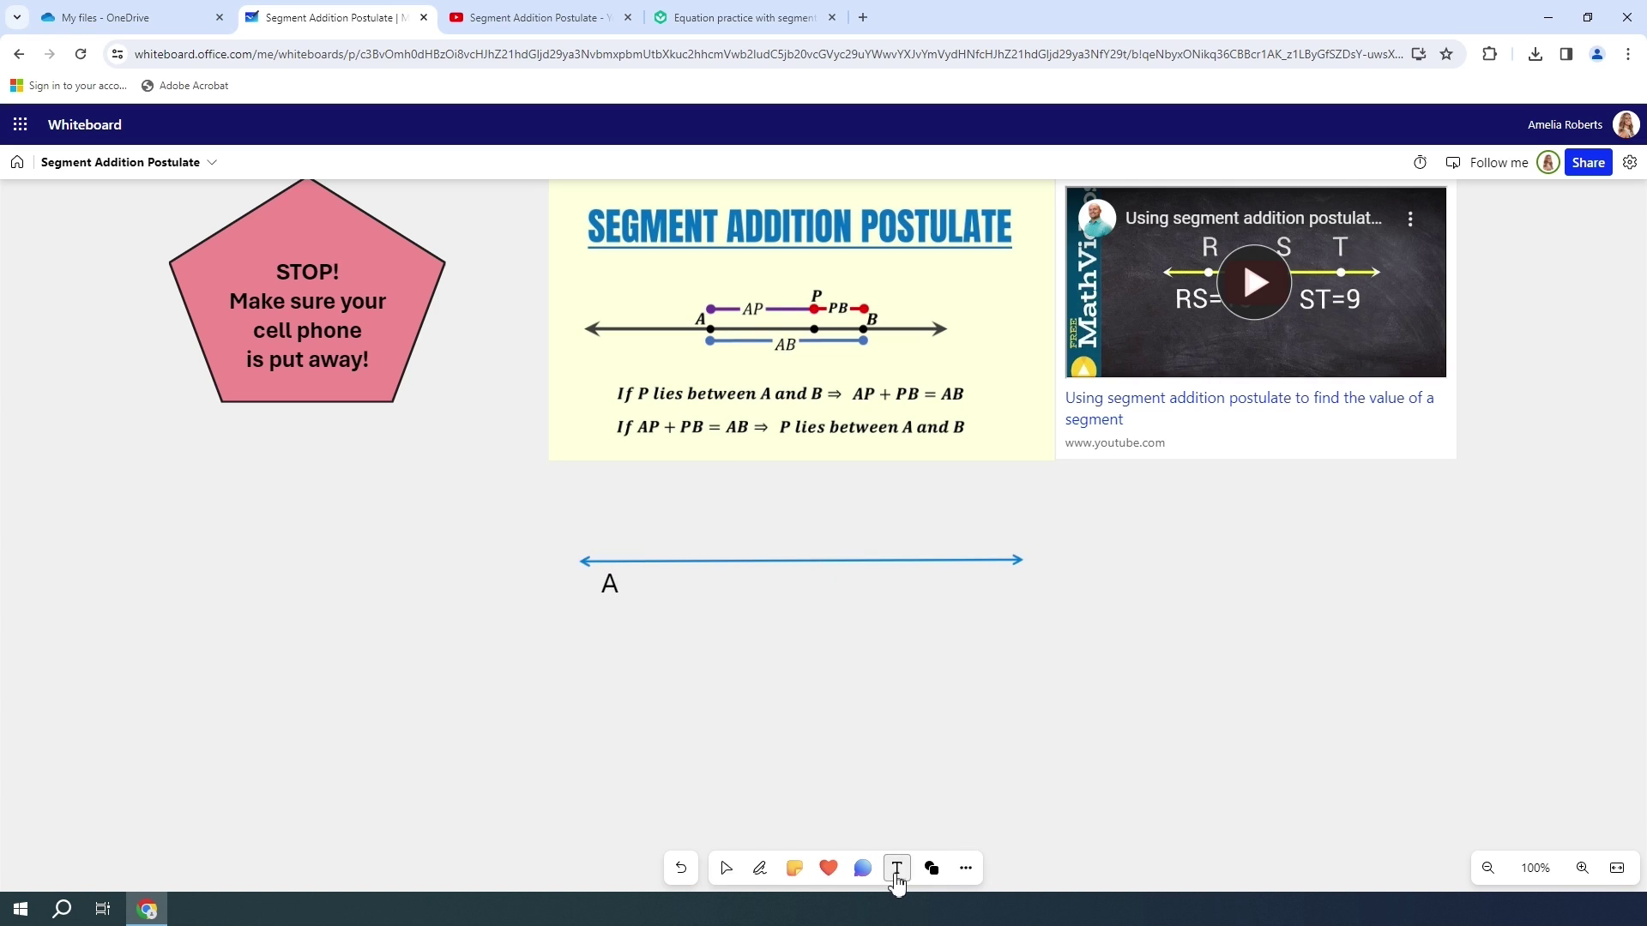
pyautogui.click(785, 580)
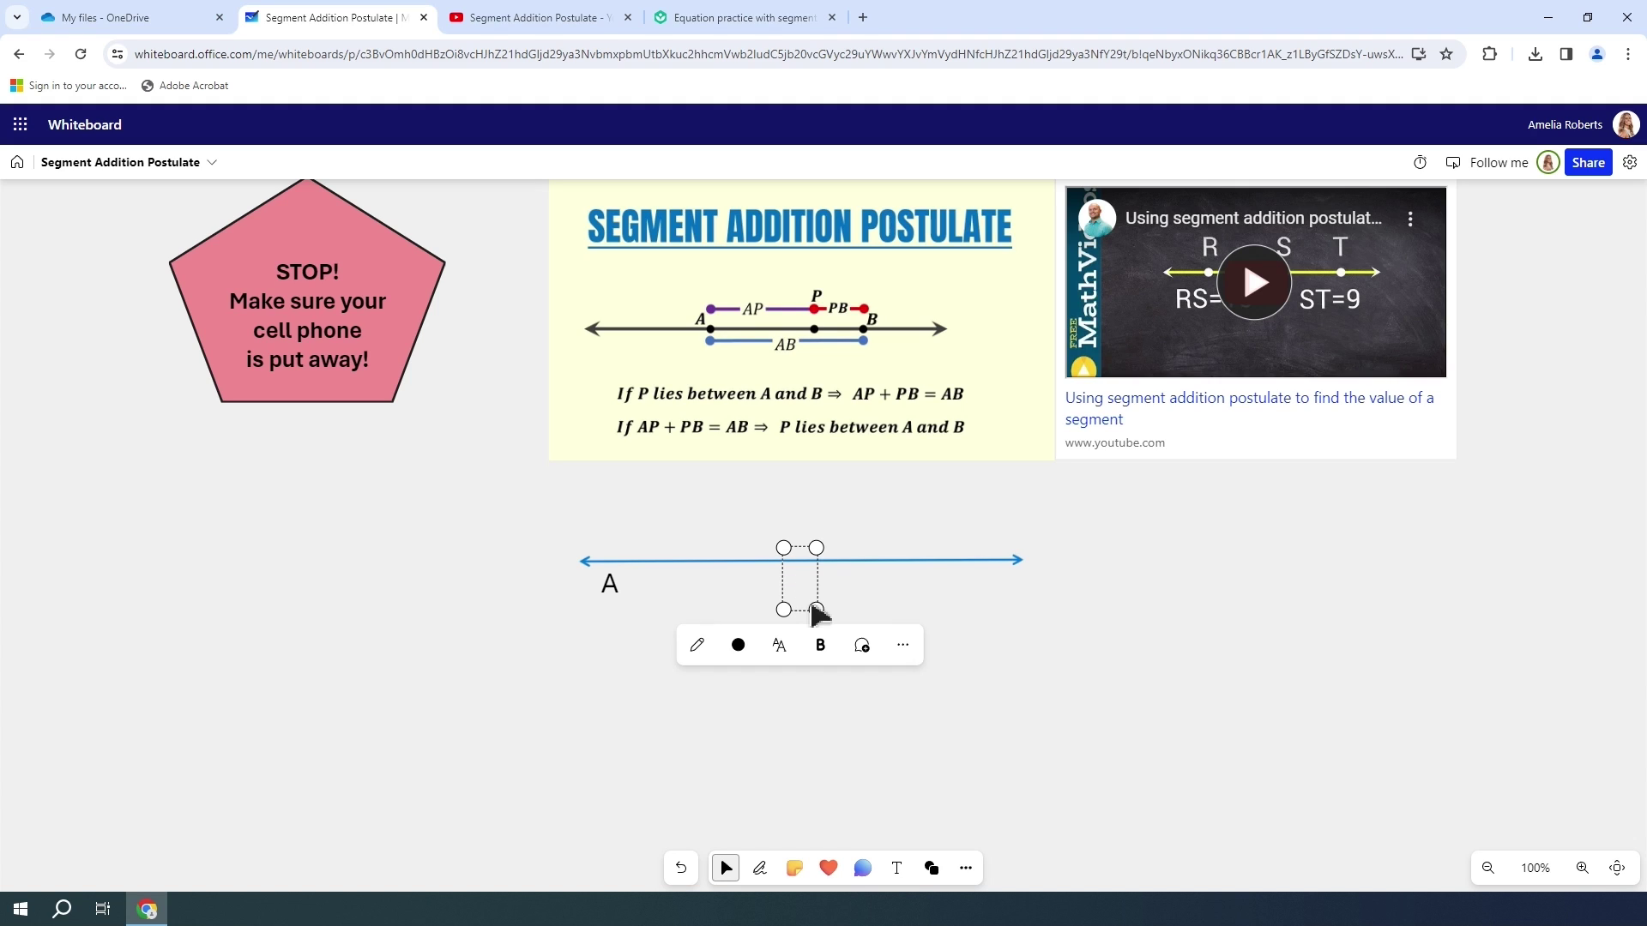
pyautogui.write('B')
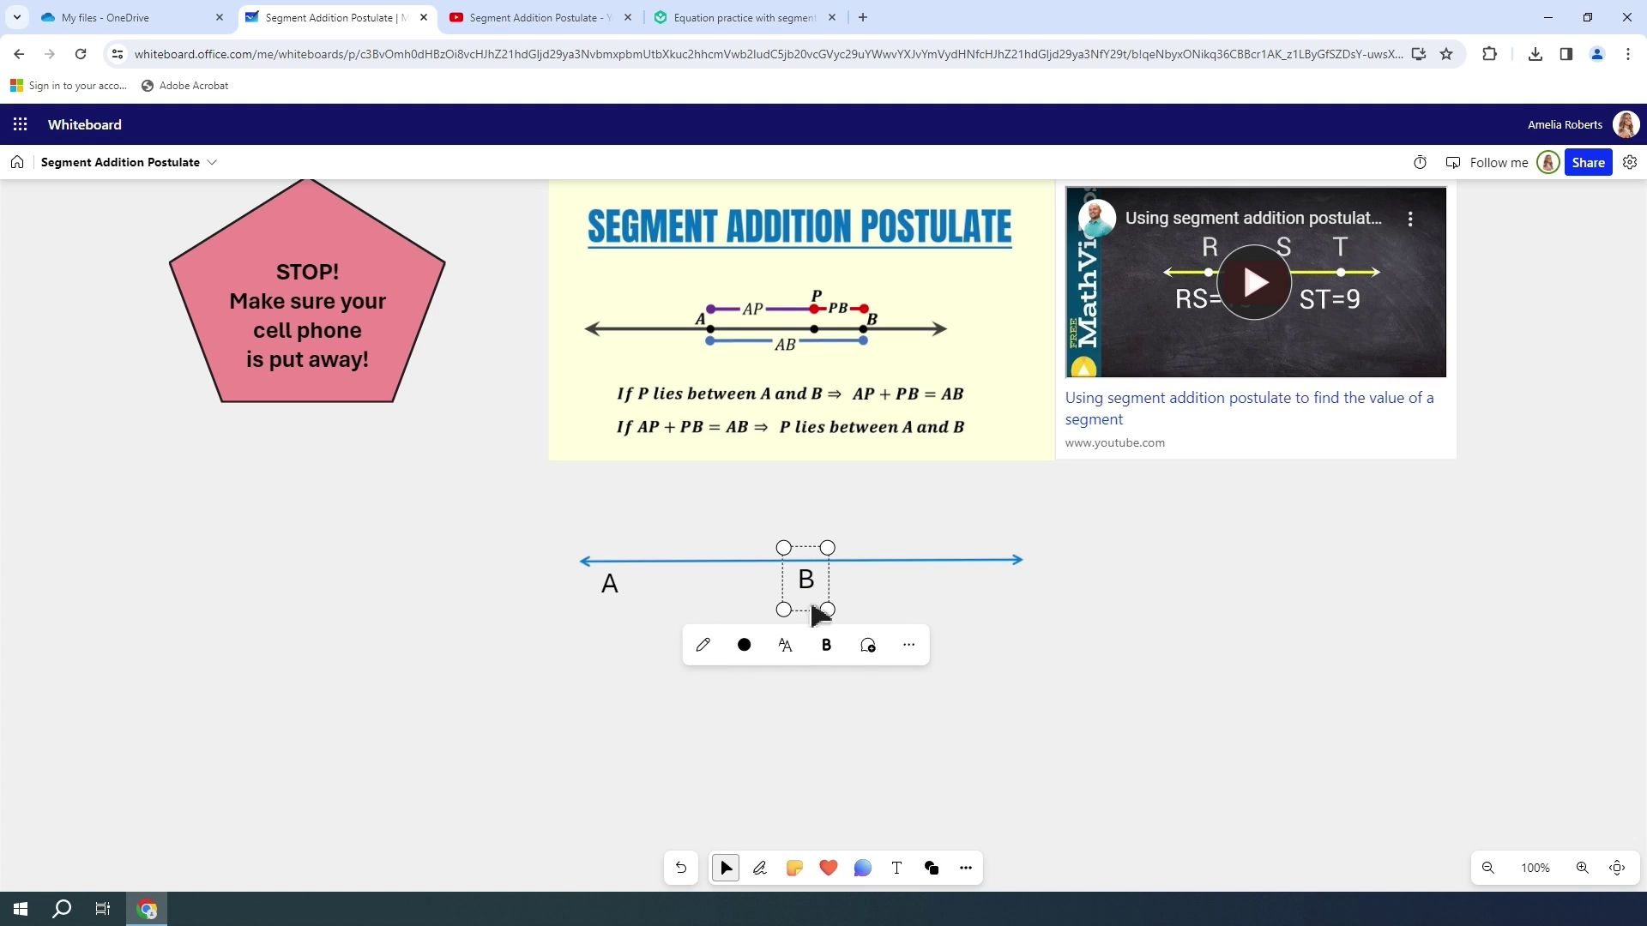
pyautogui.click(897, 868)
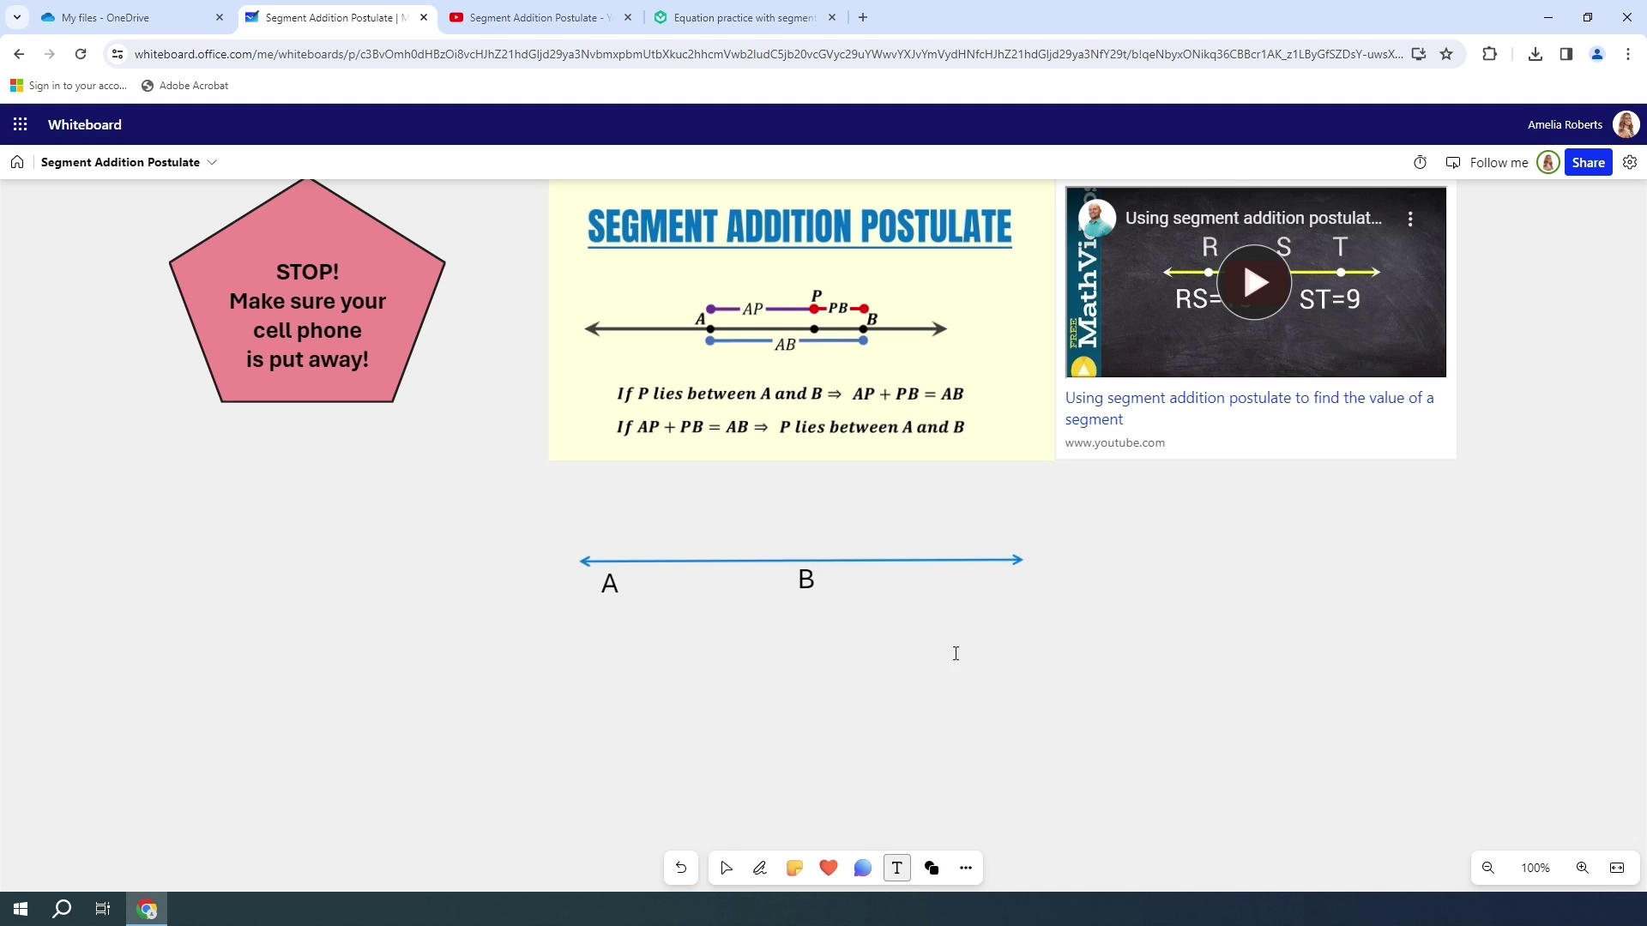
pyautogui.click(1011, 581)
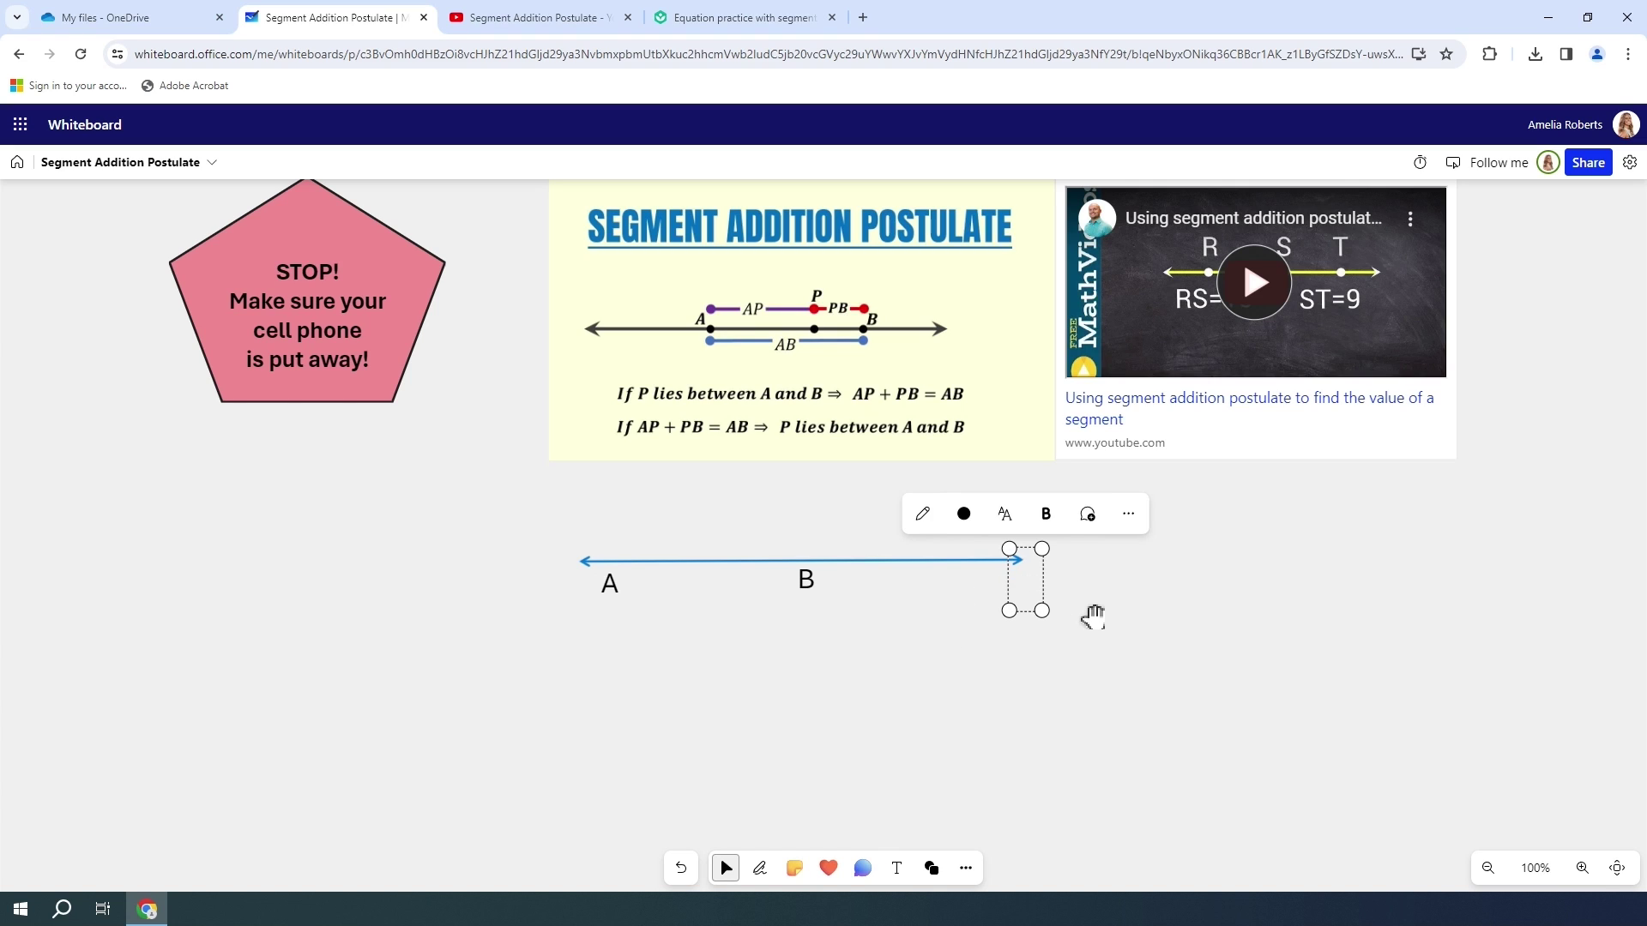
pyautogui.write('C')
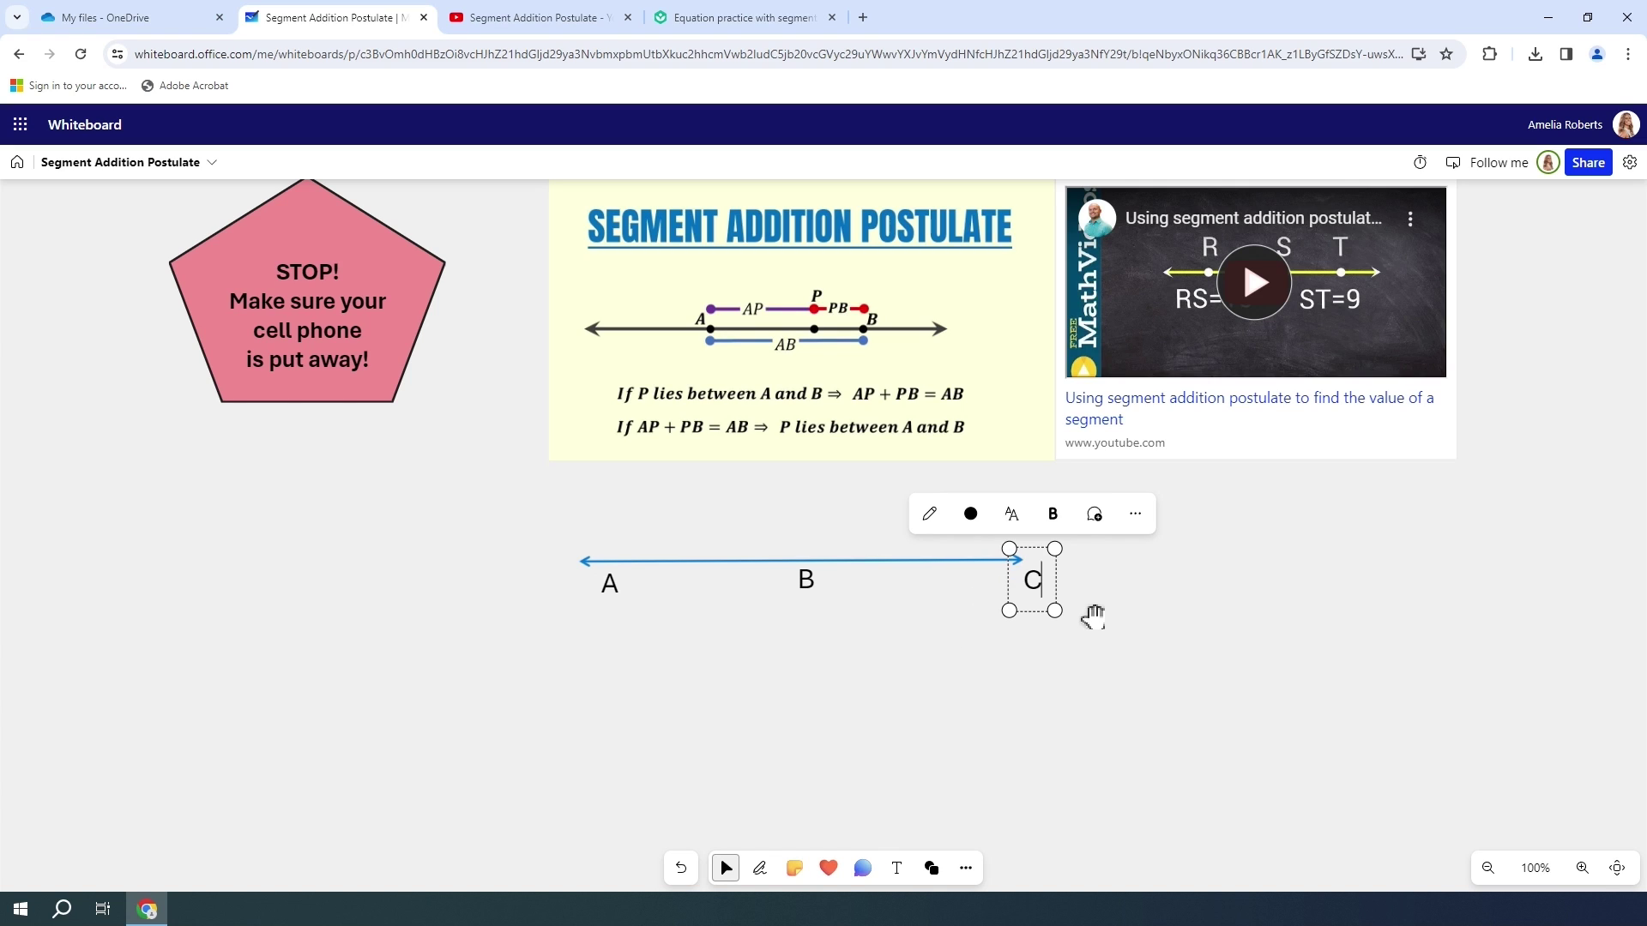
pyautogui.click(1072, 691)
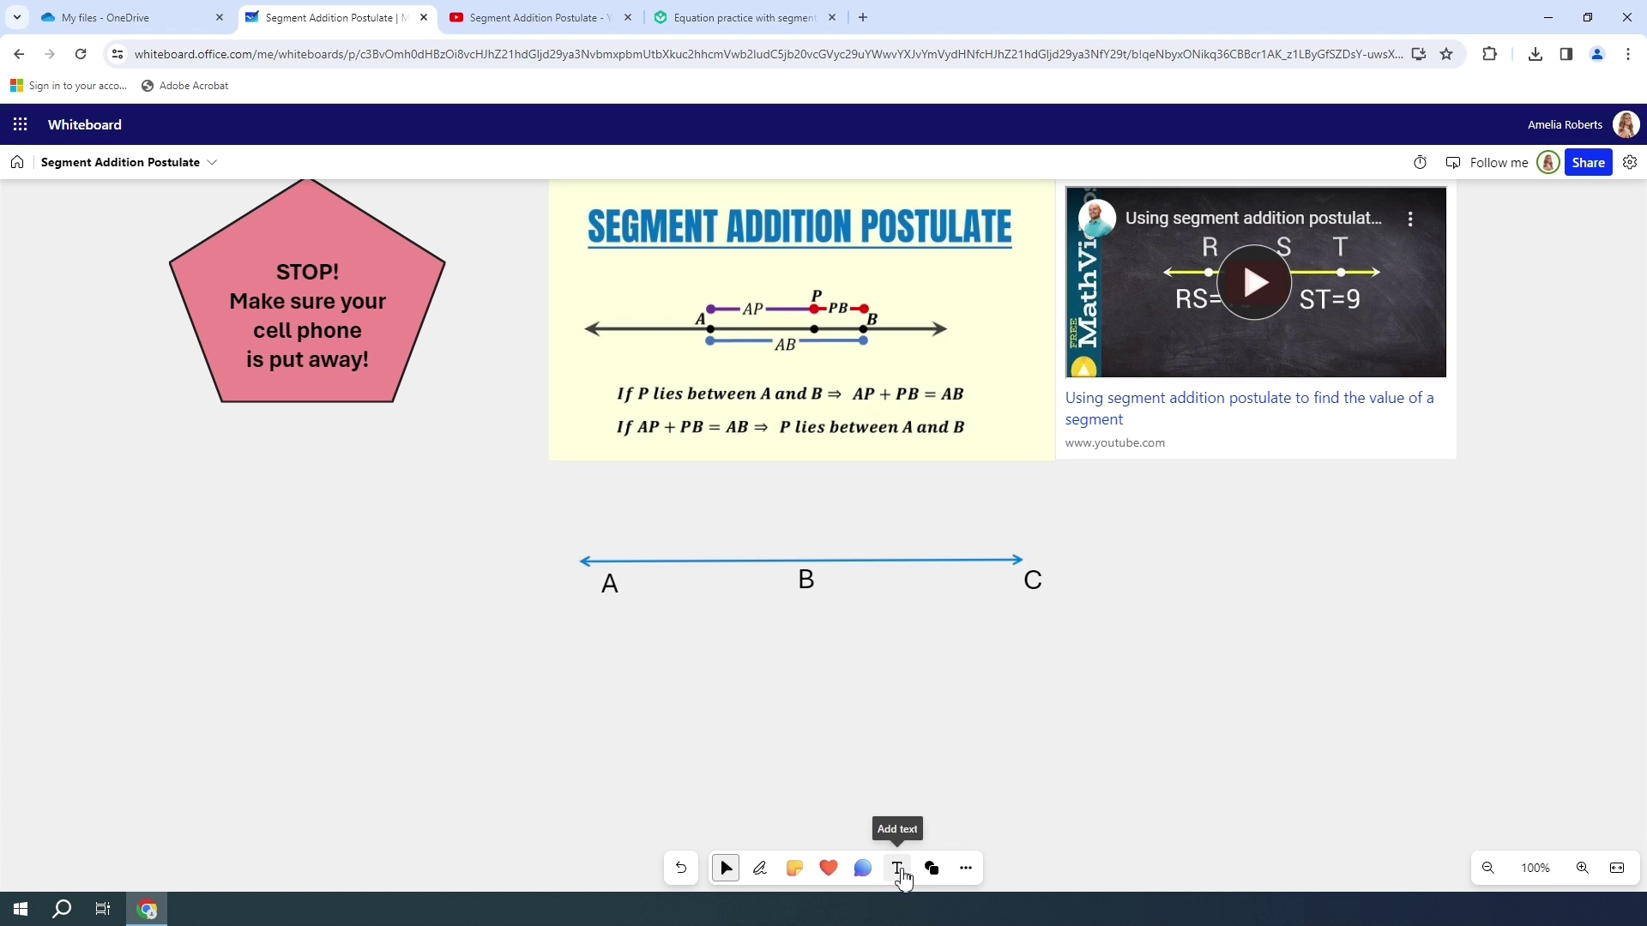
# Start a text box beneath the labeled line formatted in blue bold text
pyautogui.click(897, 869)
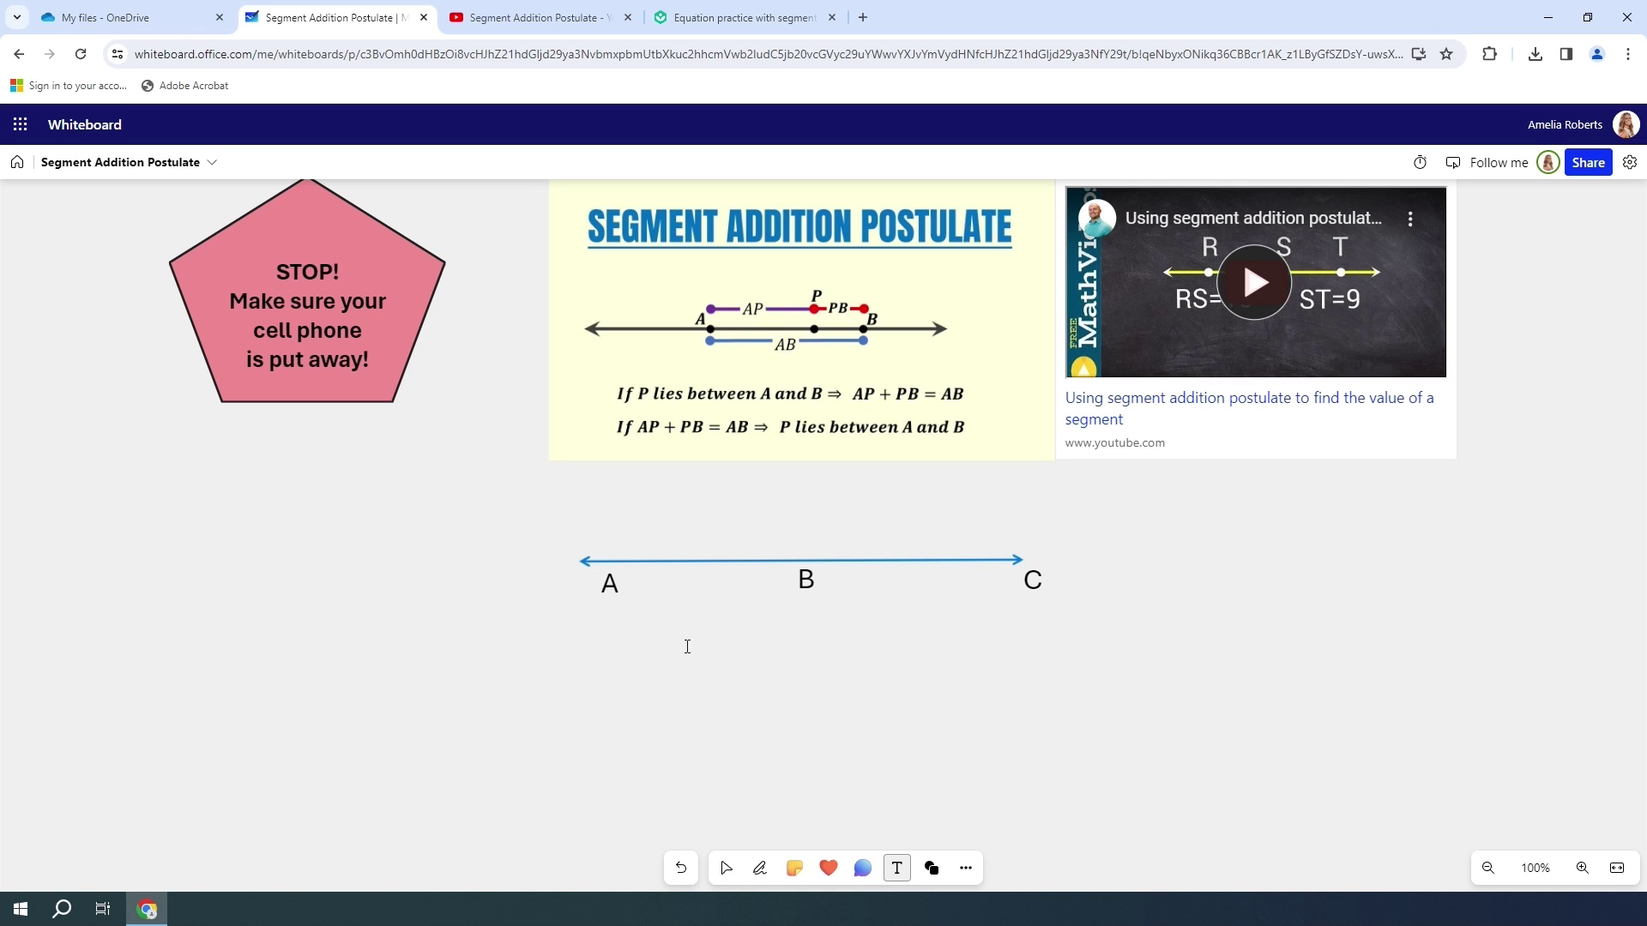
pyautogui.click(689, 644)
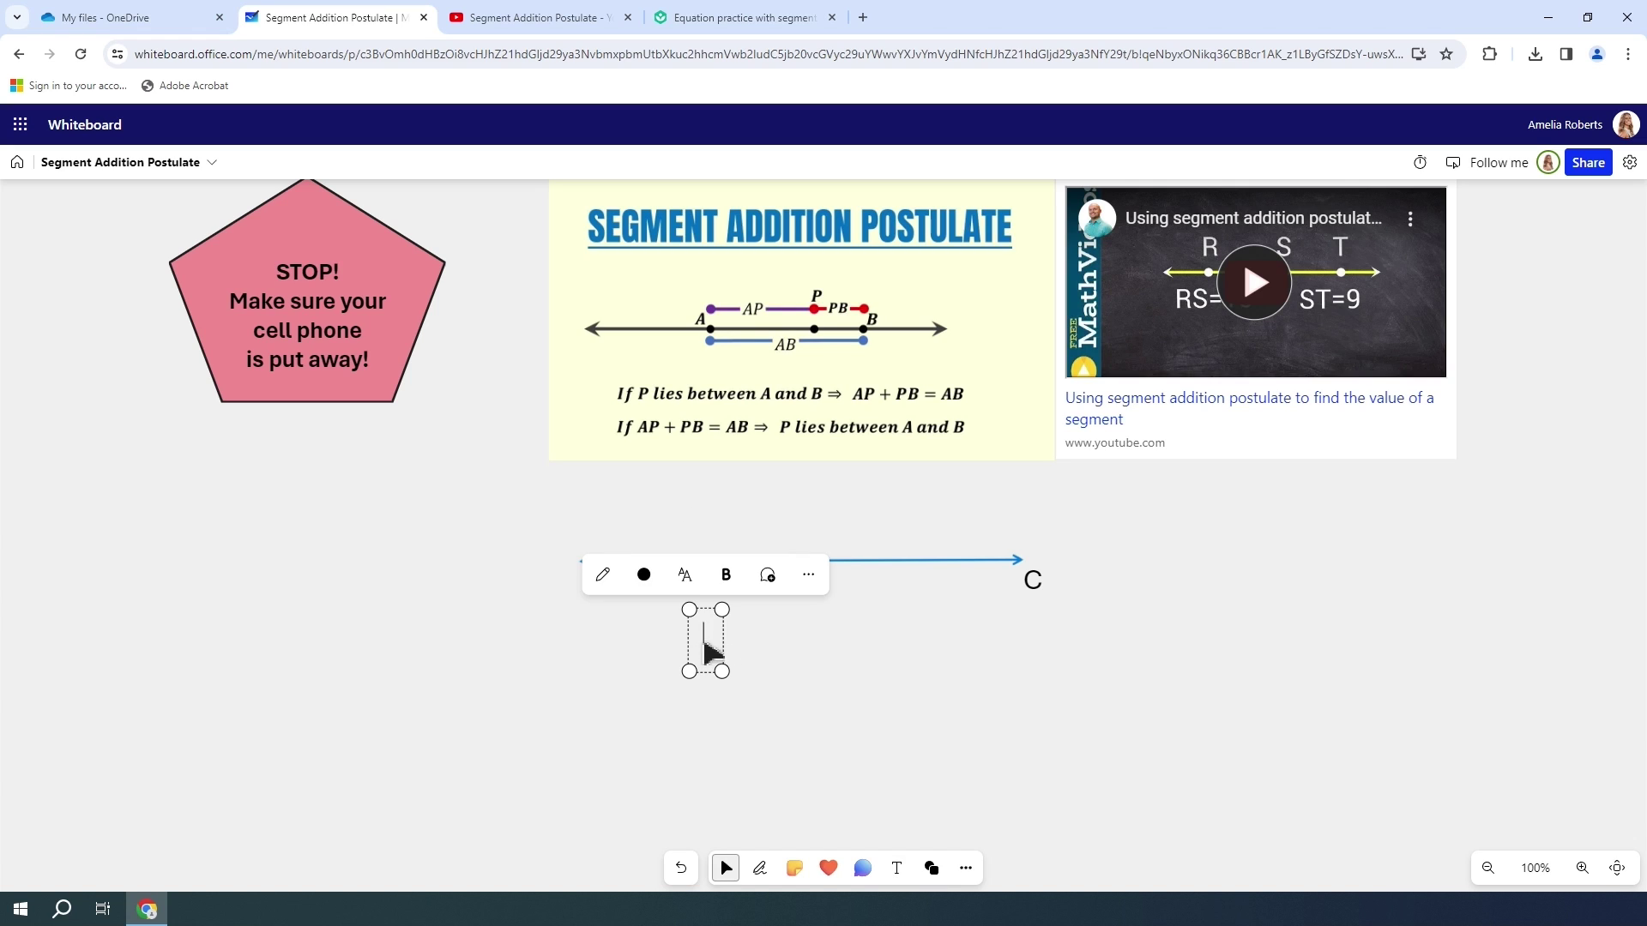
pyautogui.click(687, 577)
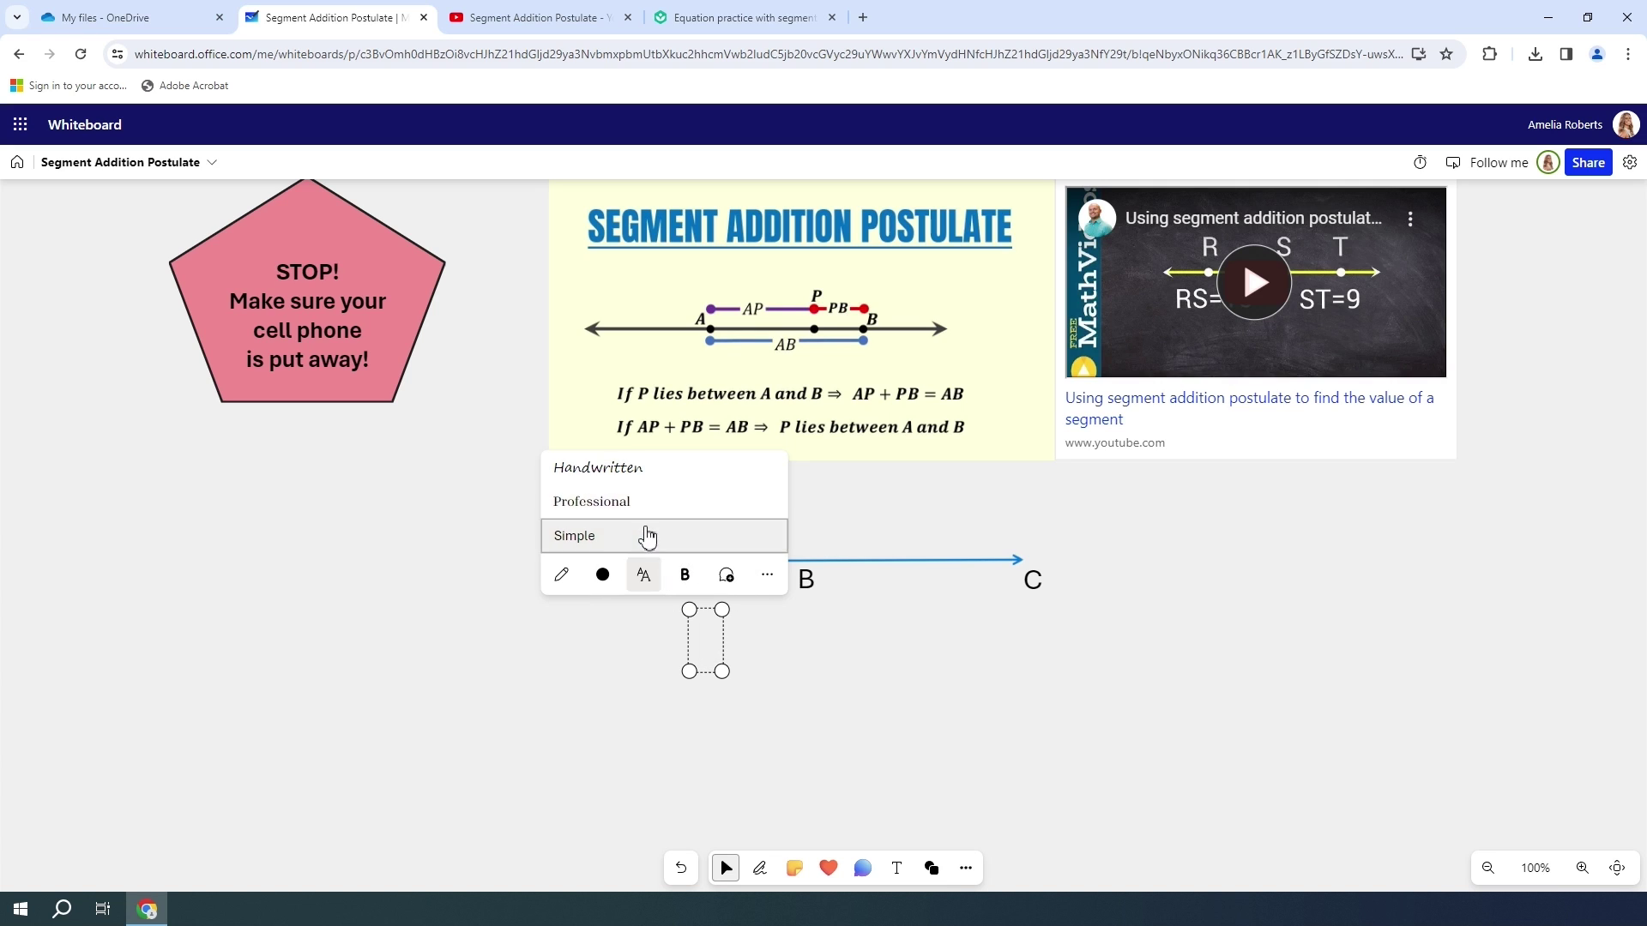
pyautogui.click(643, 585)
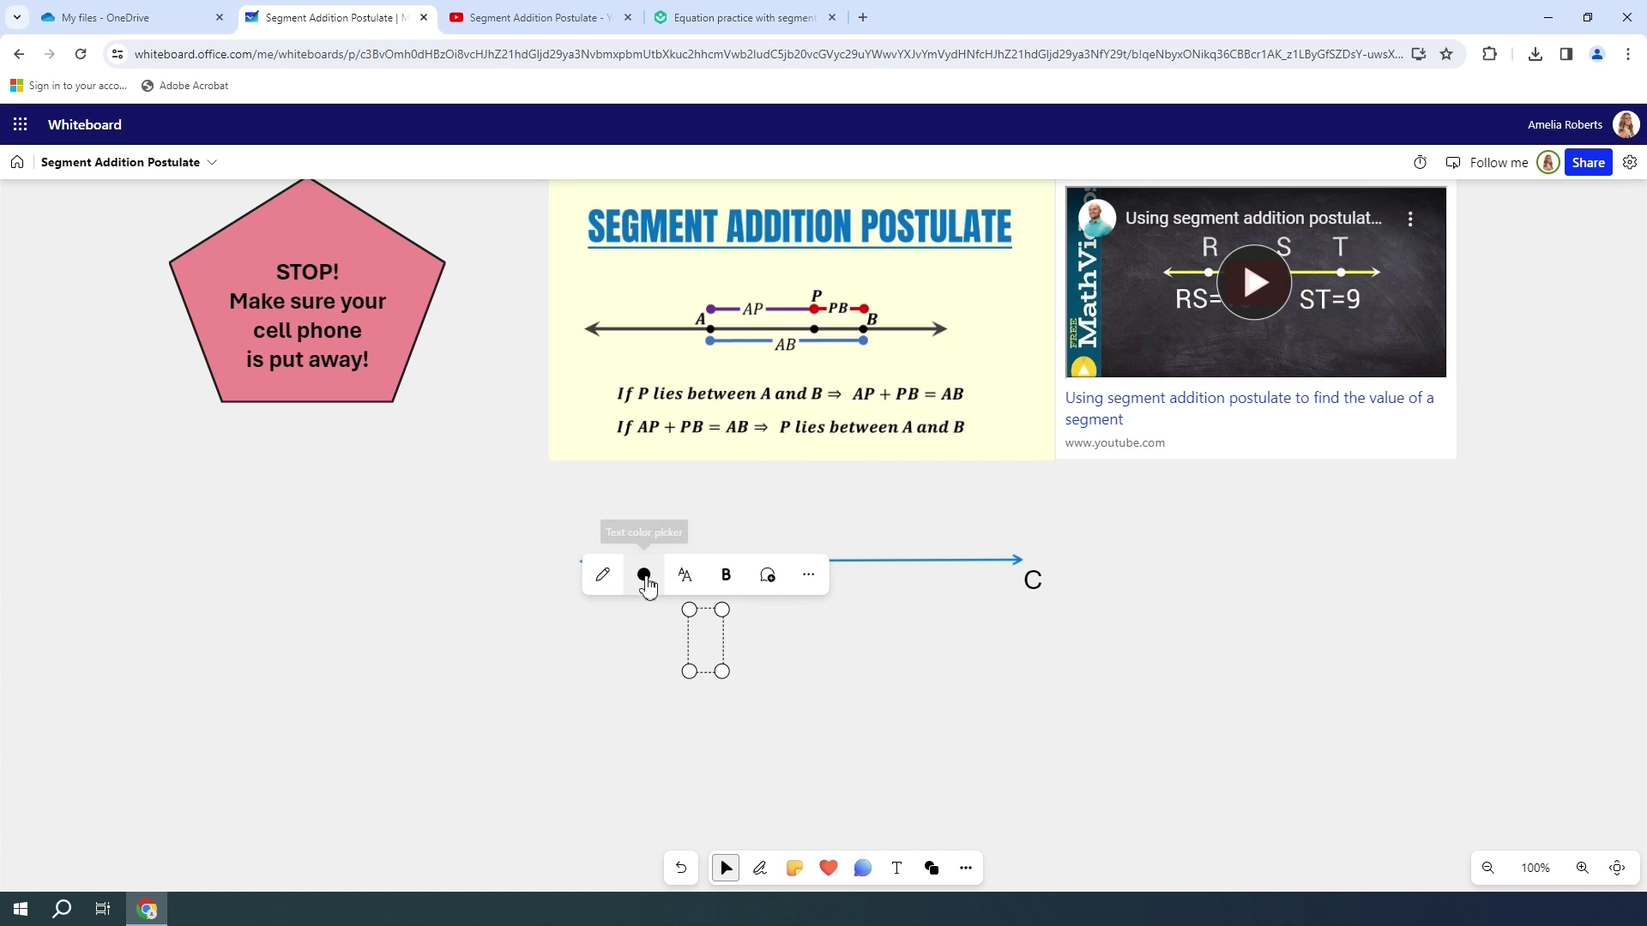
pyautogui.click(645, 578)
pyautogui.click(625, 533)
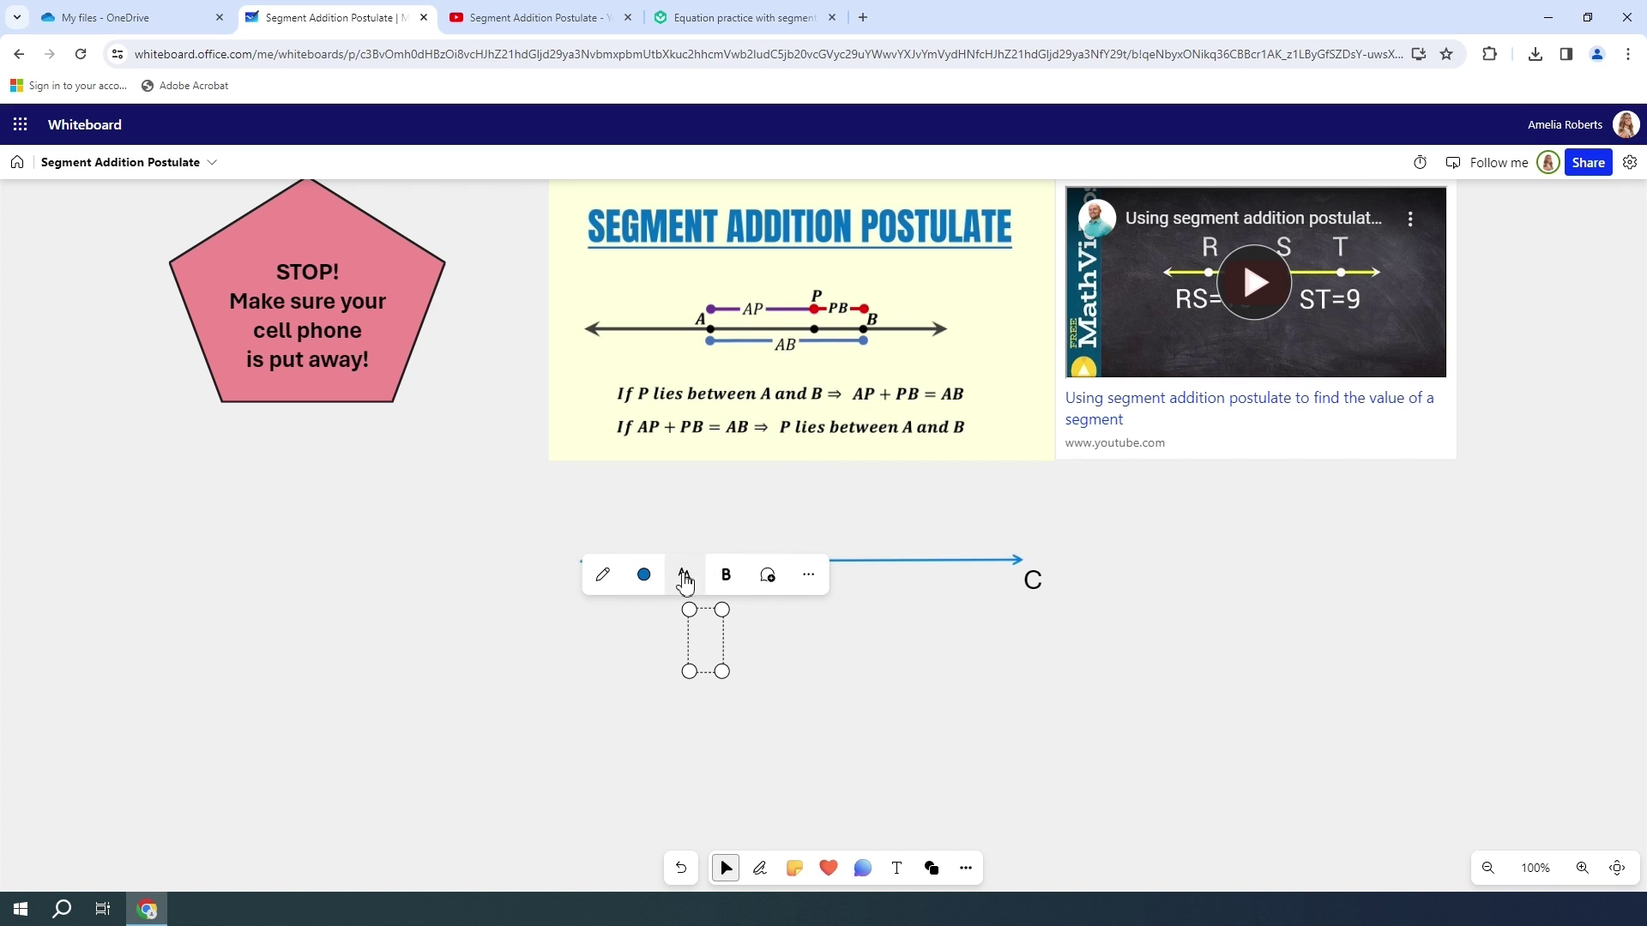
pyautogui.click(726, 575)
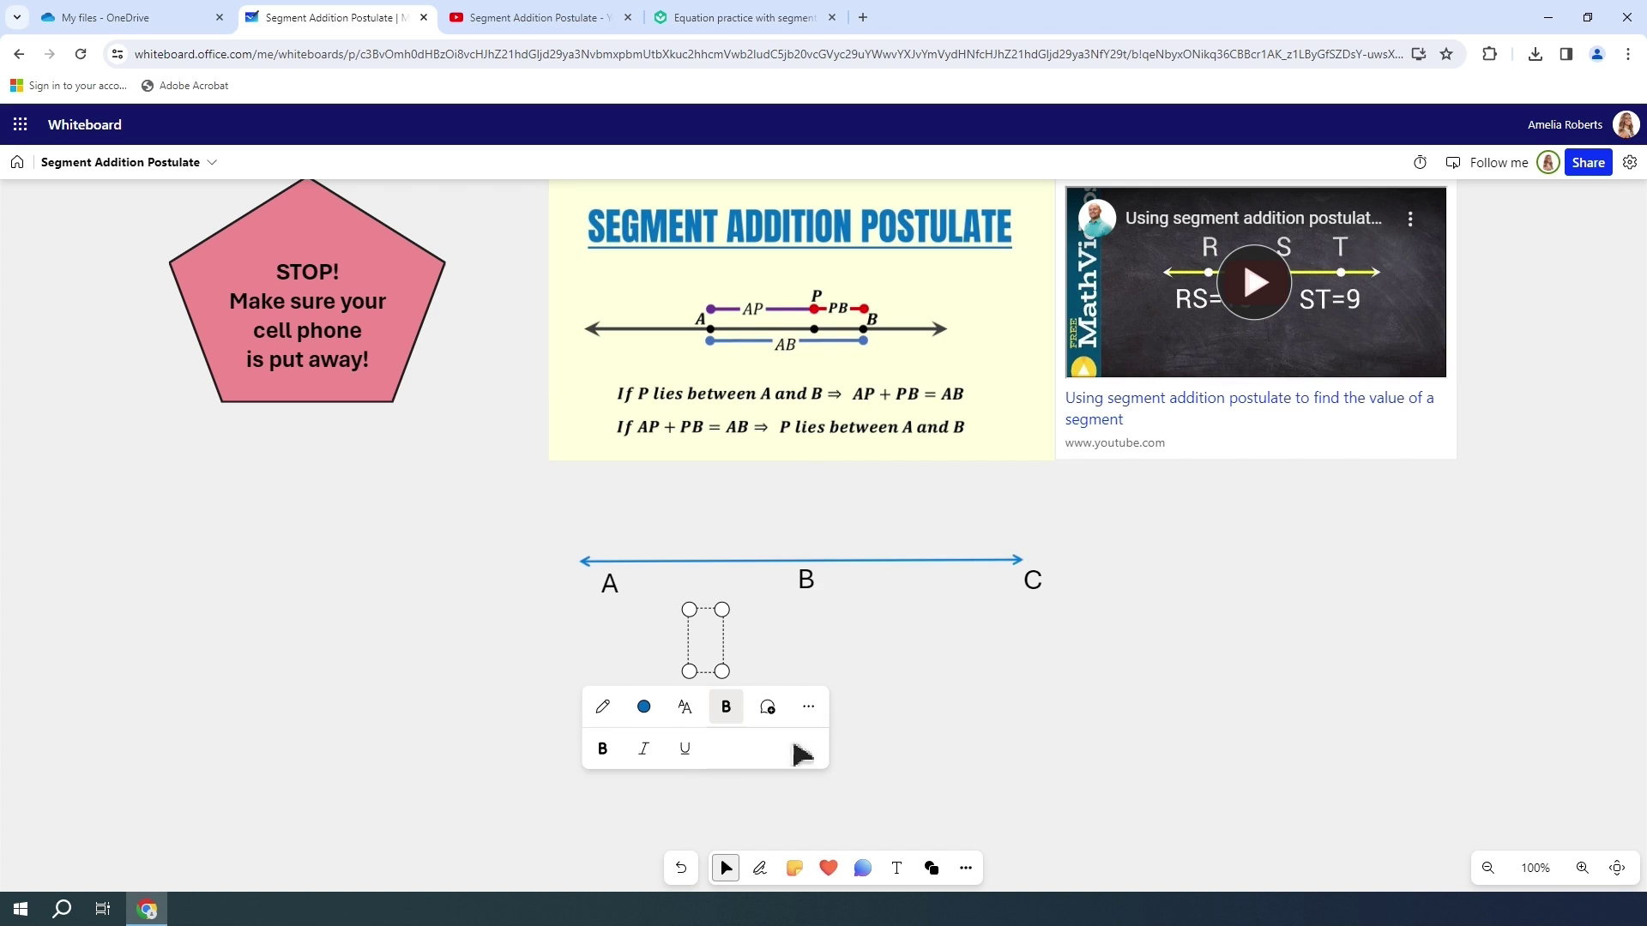
pyautogui.click(601, 753)
# Type 'AB+BC=______' and lock the equation text in place
pyautogui.write('AB+BC=')
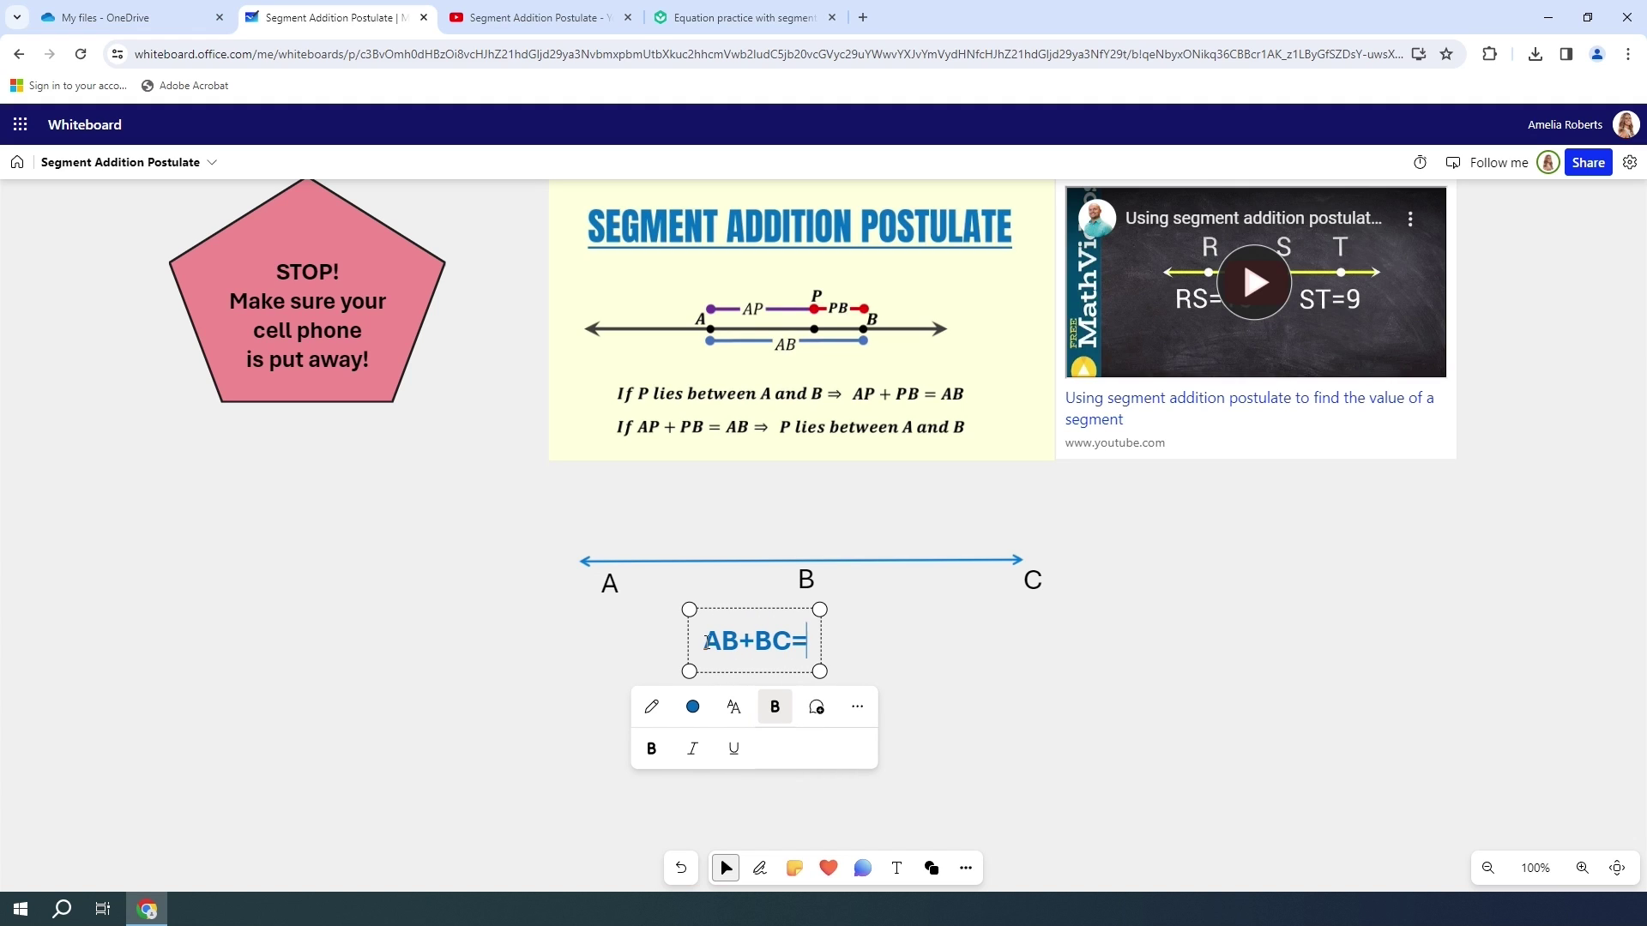
pyautogui.write('______')
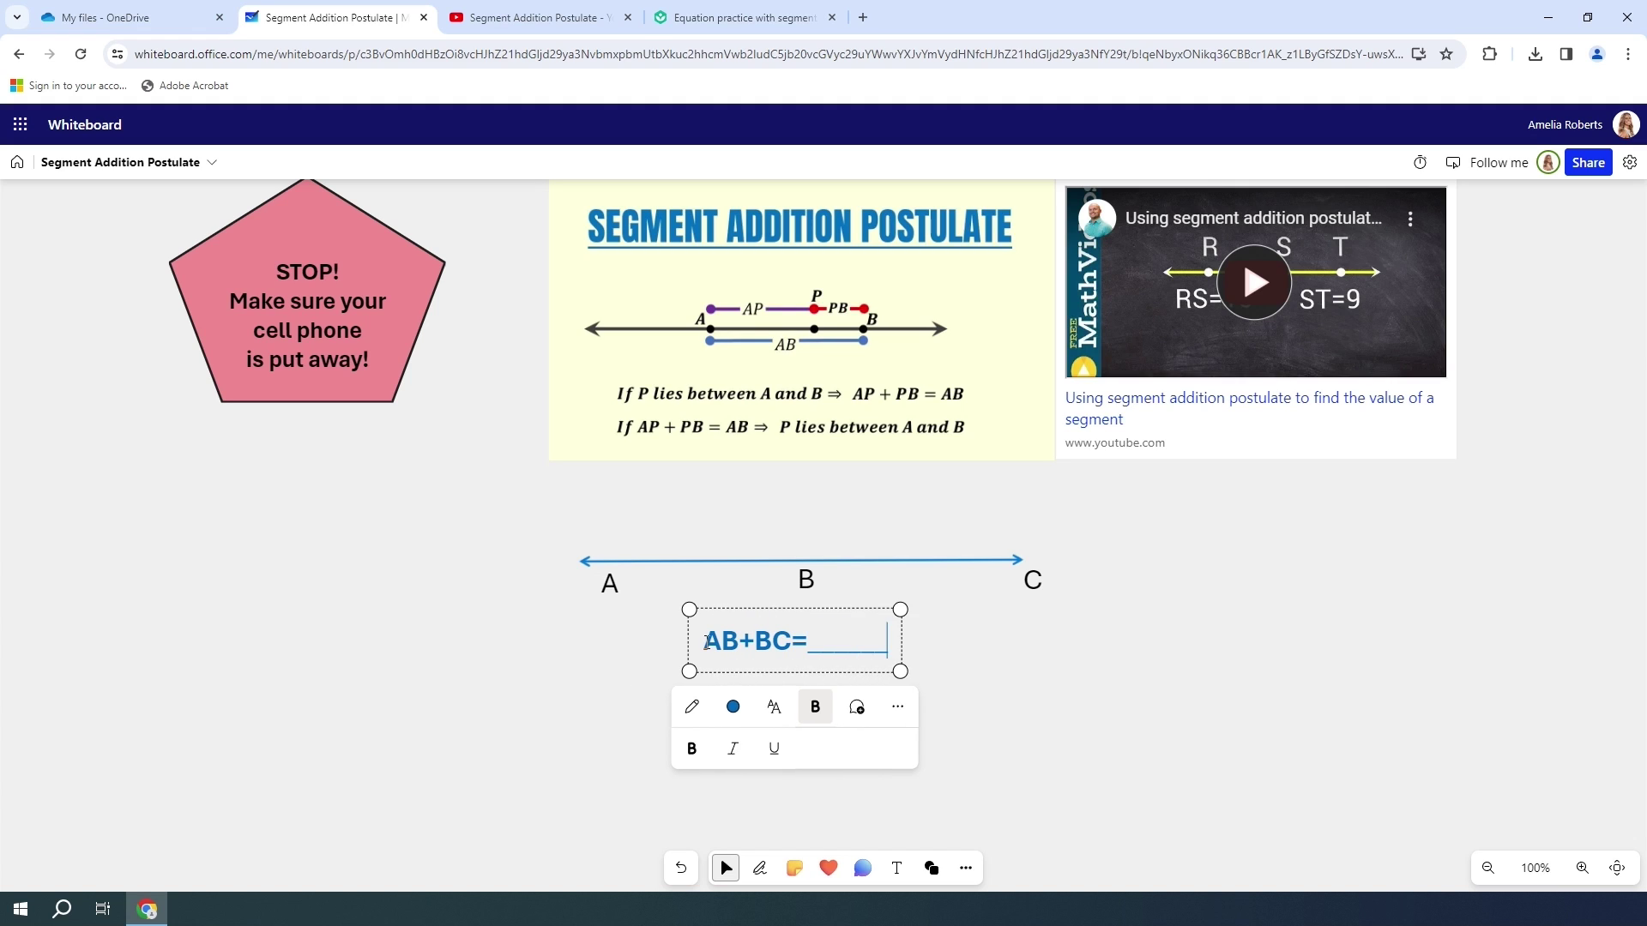
pyautogui.click(897, 709)
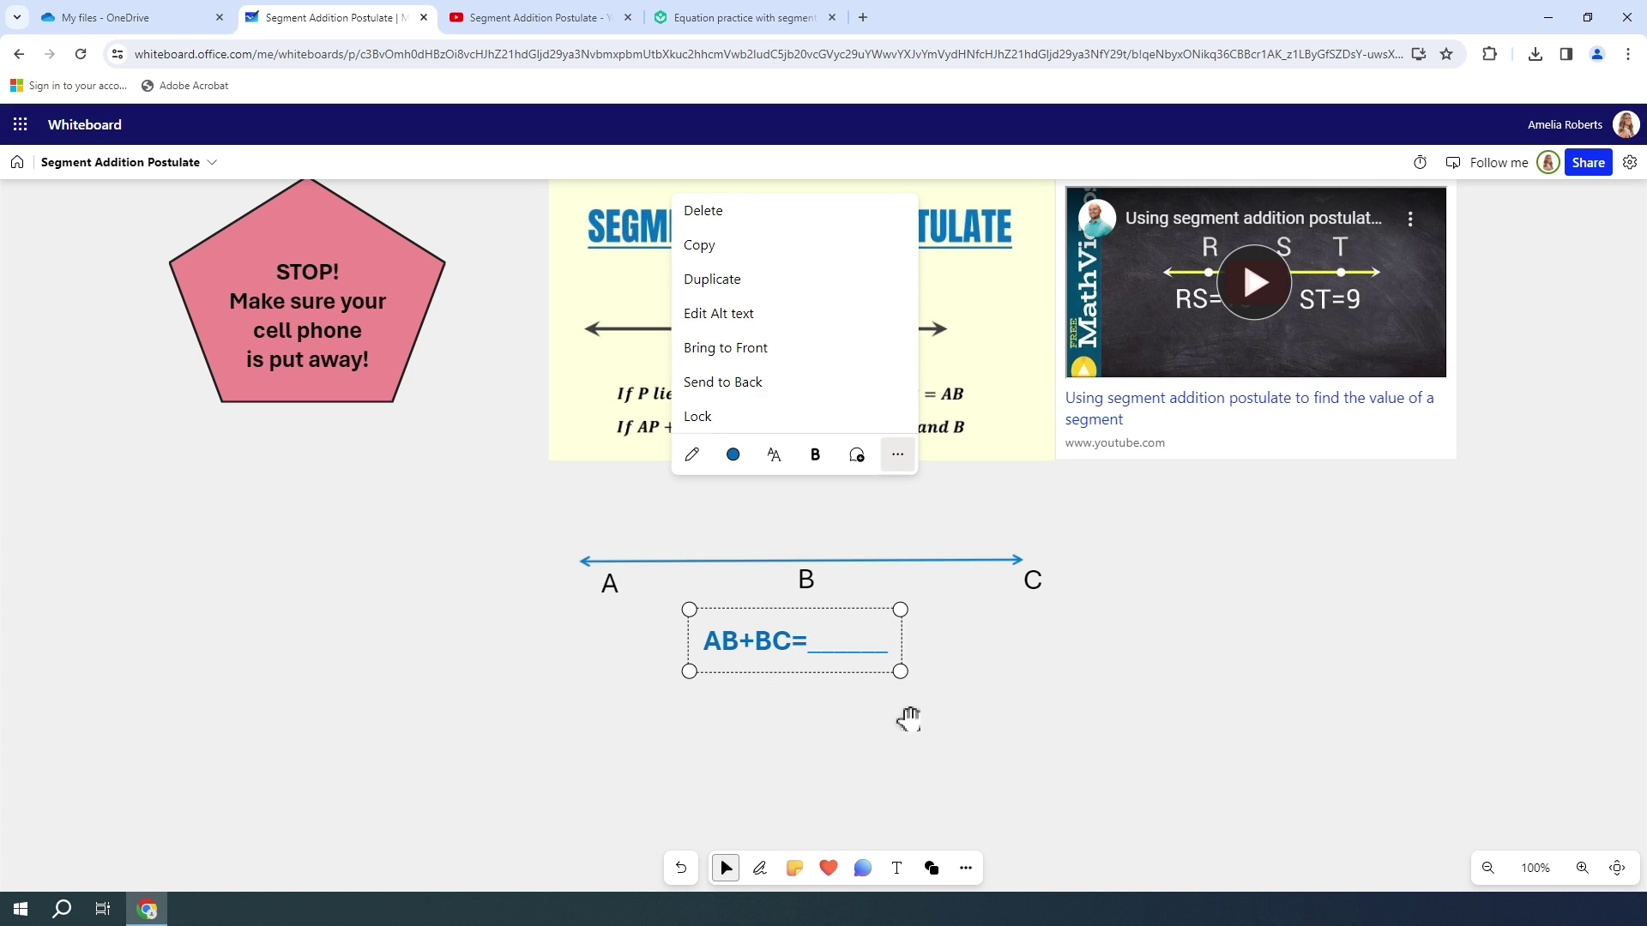
pyautogui.click(734, 419)
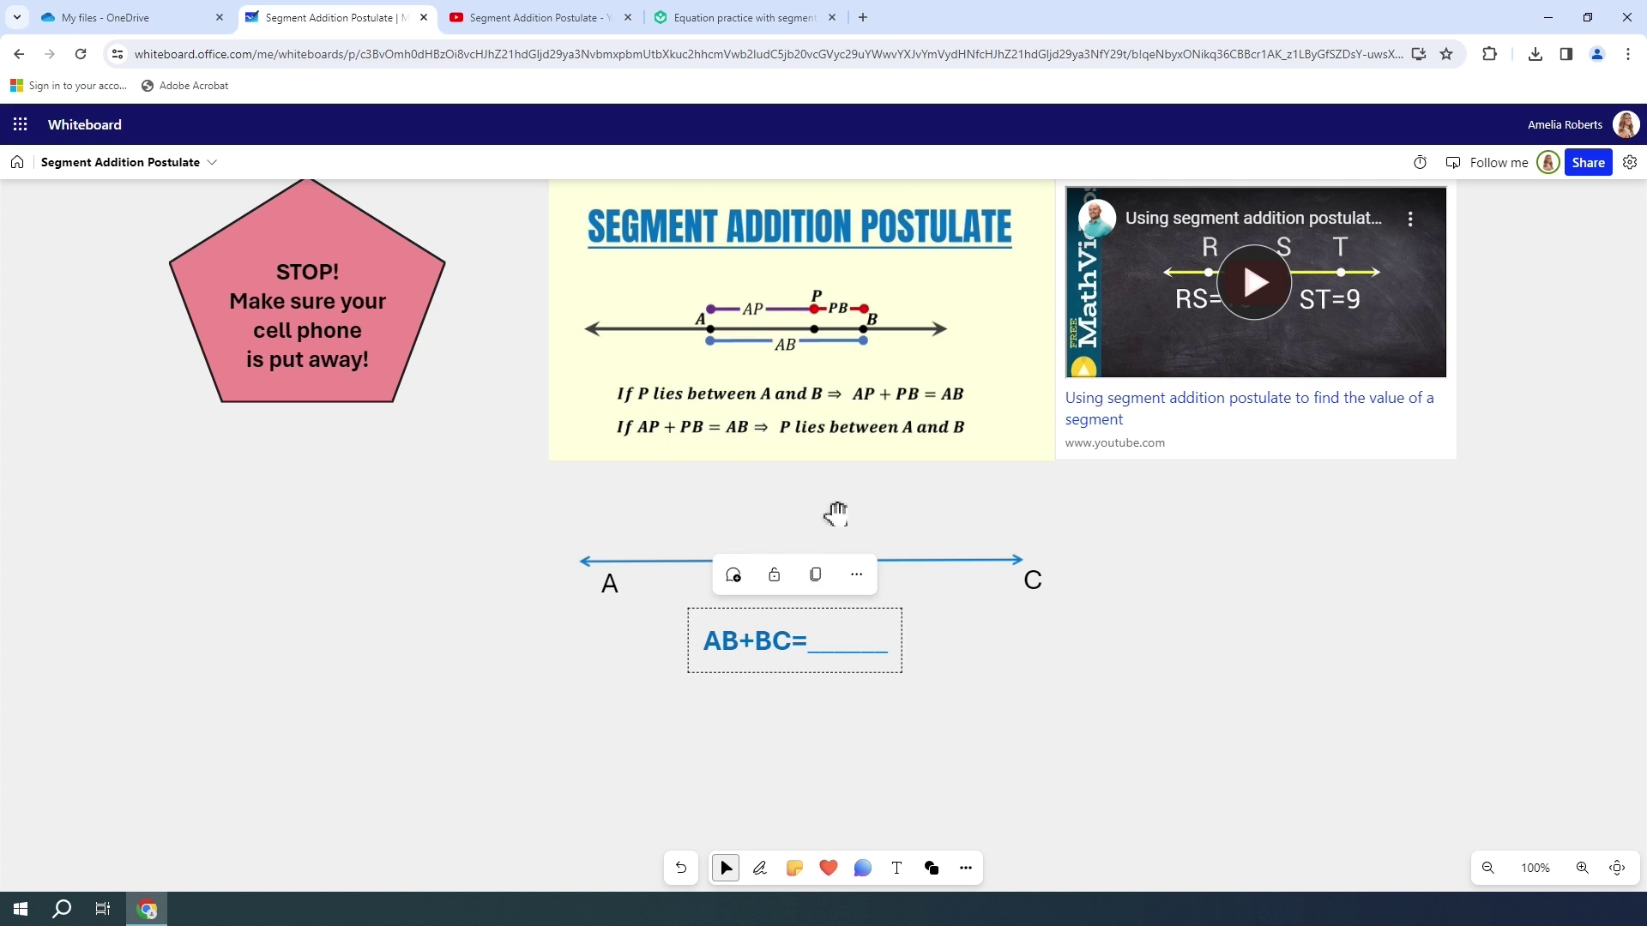
pyautogui.click(1059, 654)
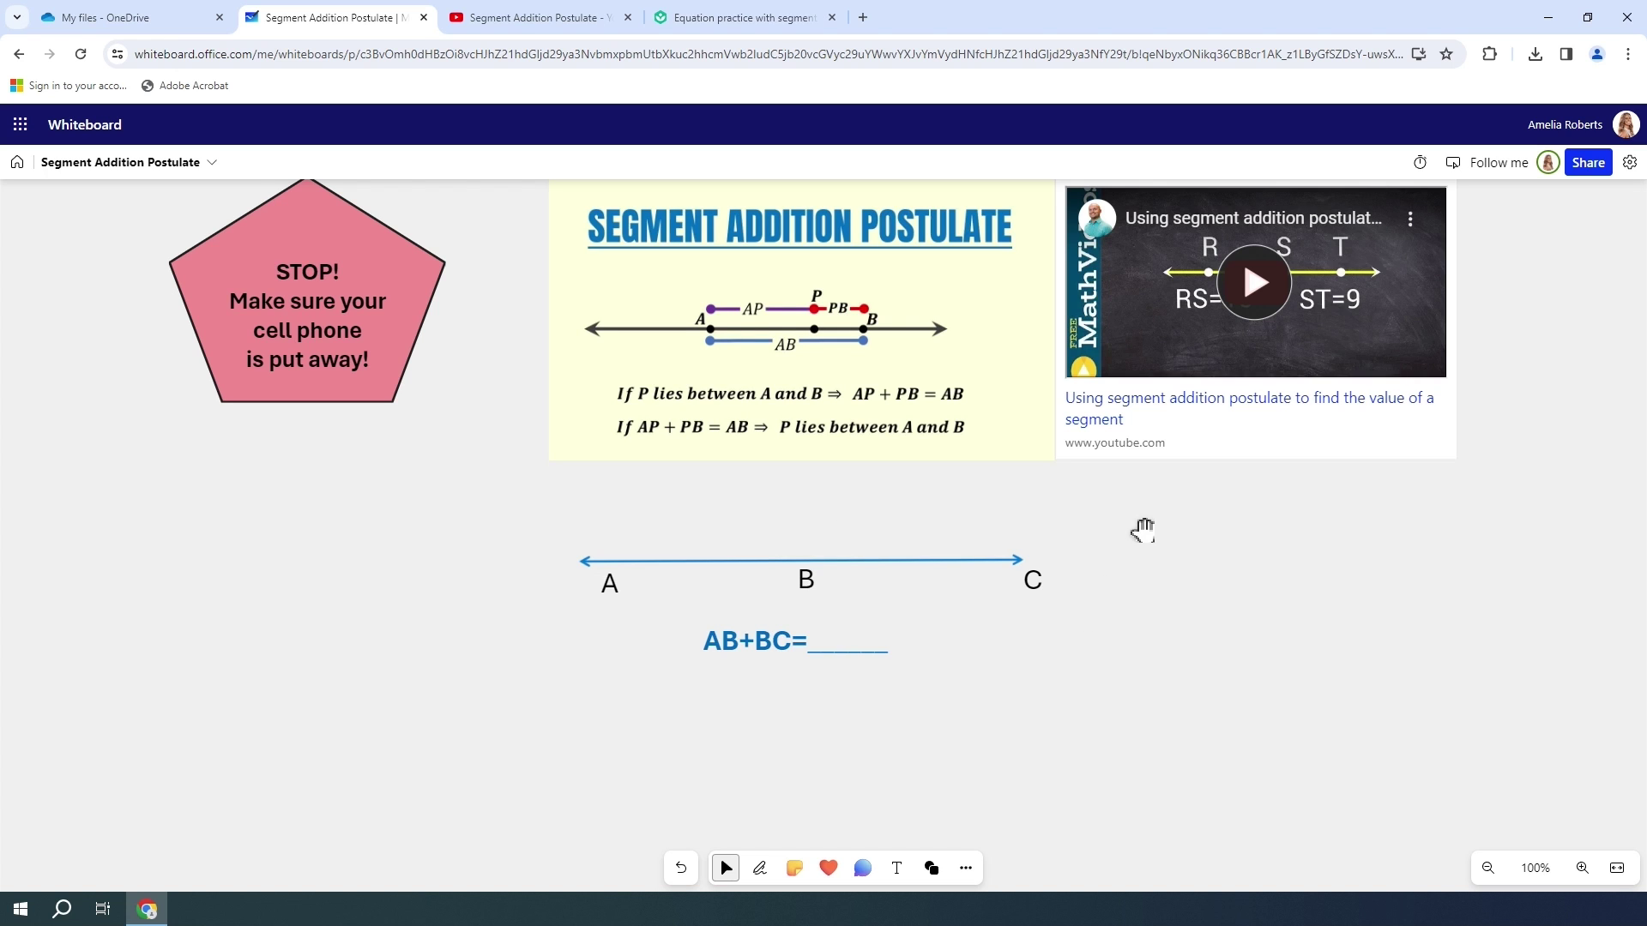
# Zoom out to about 69% and pan so every board item, note to equation, is centered
pyautogui.scroll(1, 1140, 541)
pyautogui.scroll(-5, 1130, 559)
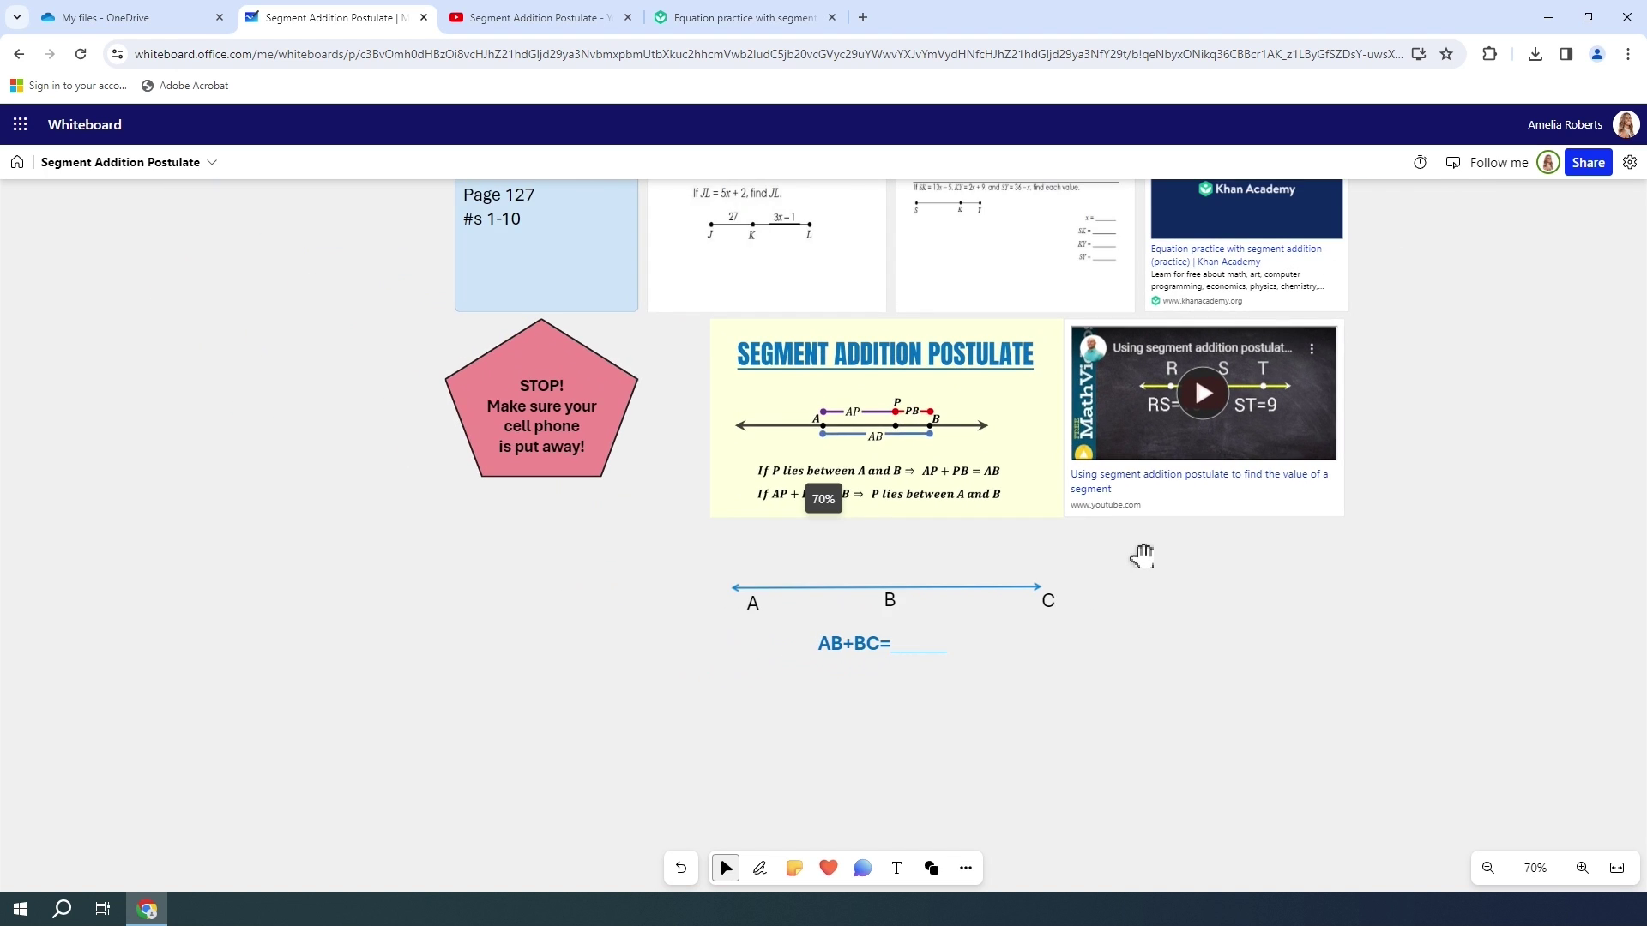
pyautogui.moveTo(1424, 418); pyautogui.dragTo(1287, 478)
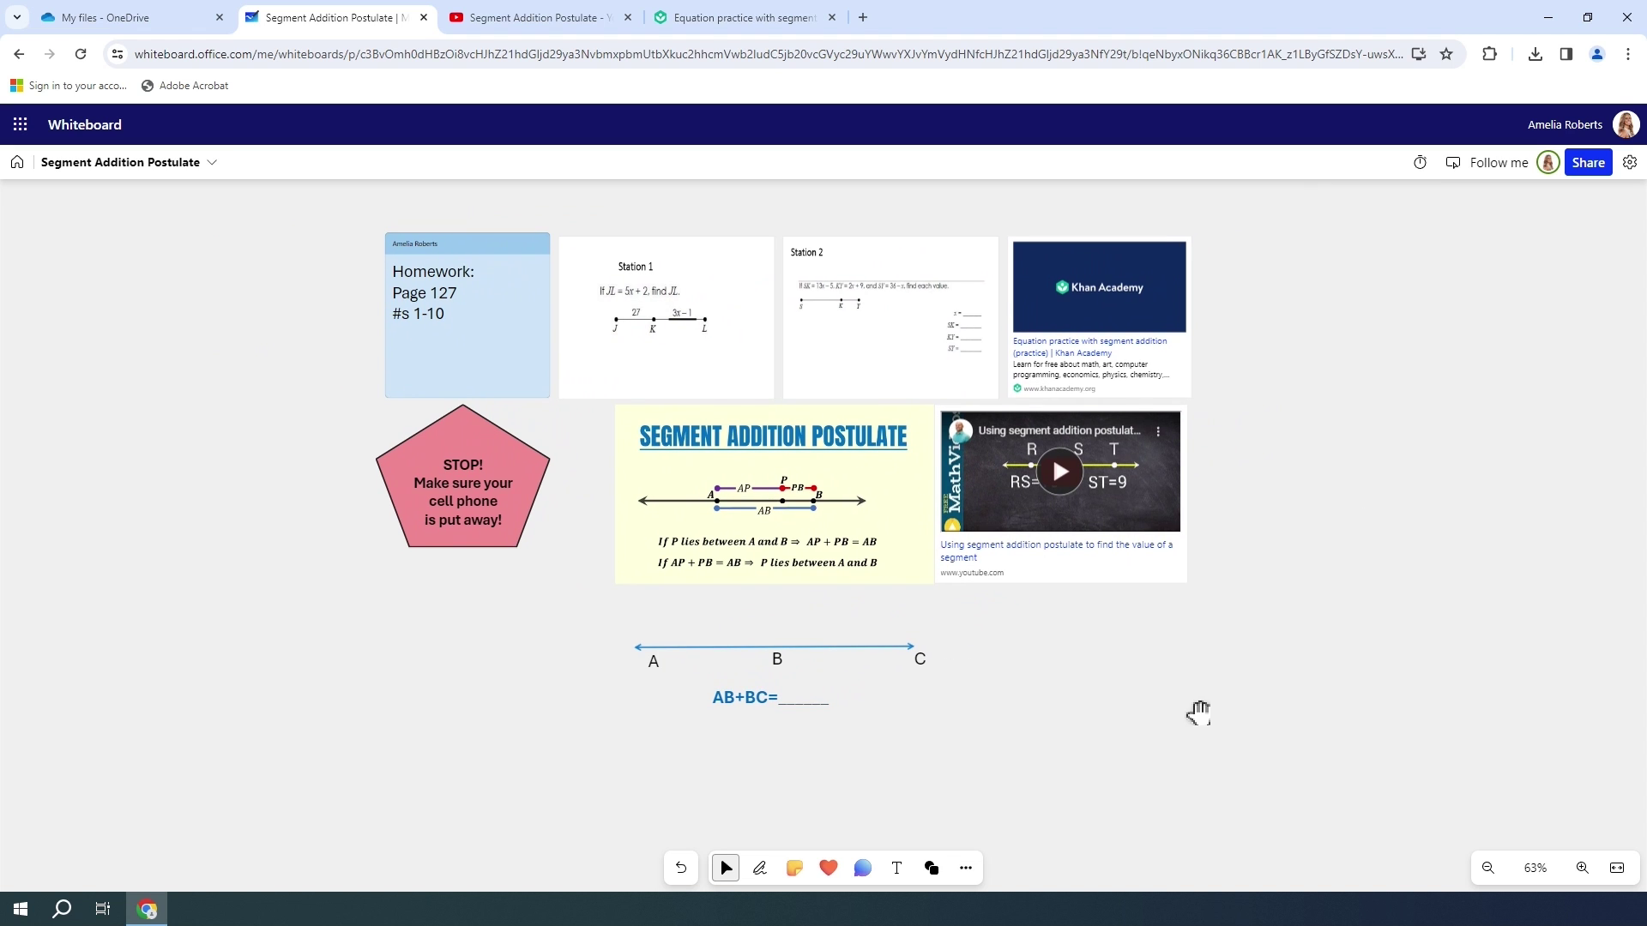
pyautogui.scroll(1, 1219, 644)
pyautogui.moveTo(1248, 528); pyautogui.dragTo(1313, 563)
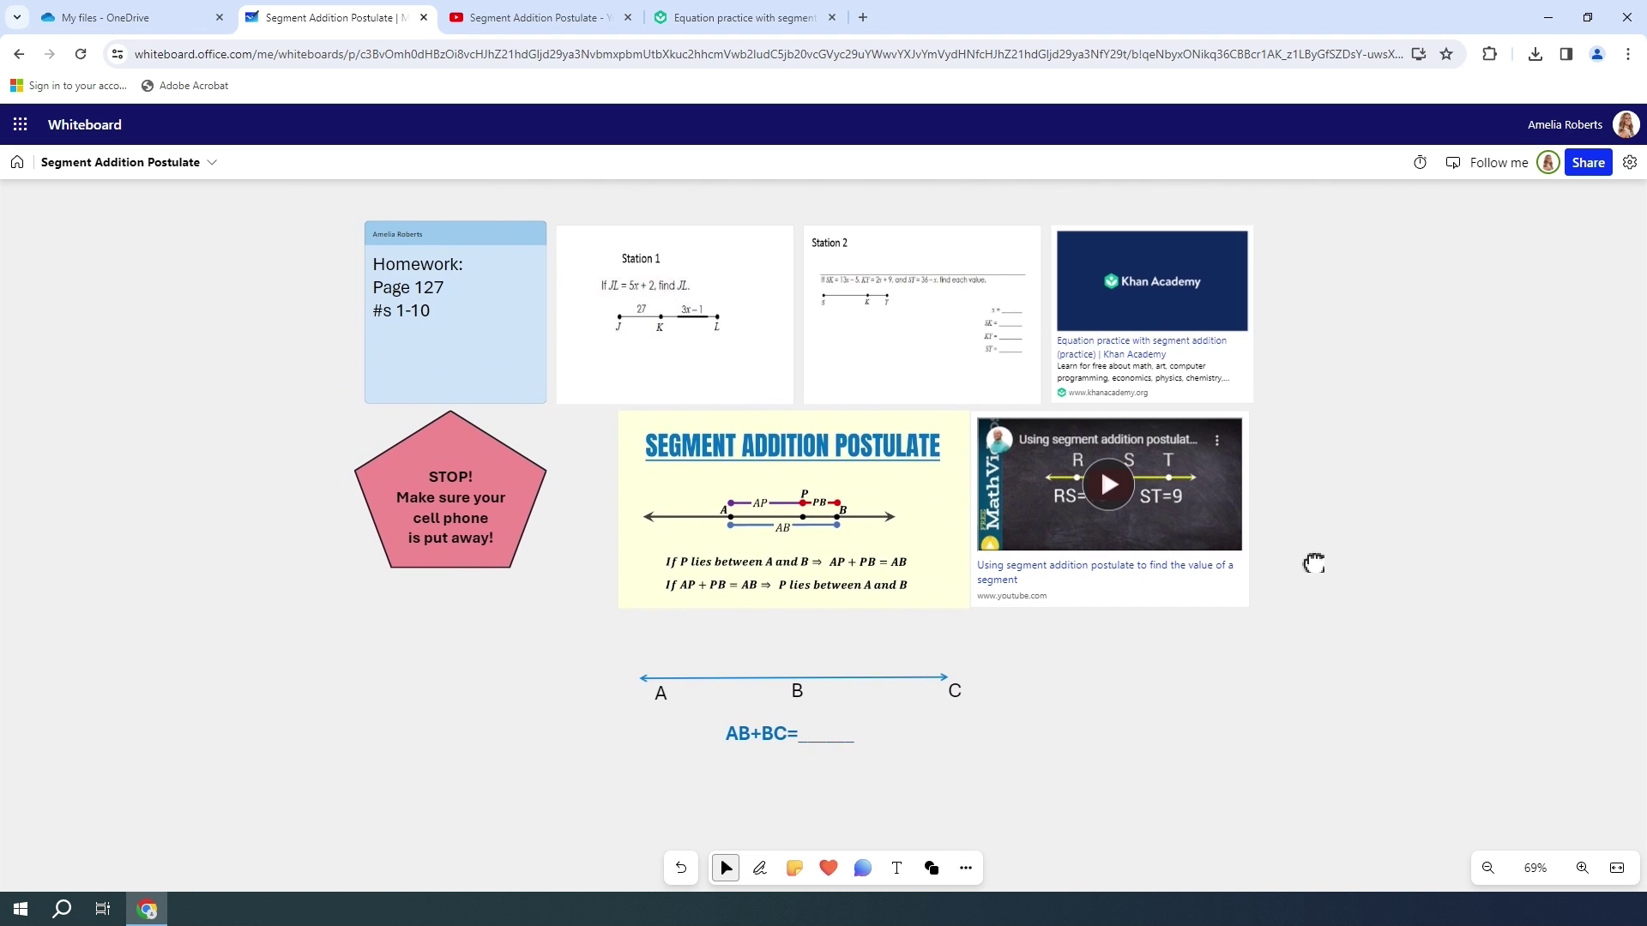
# Set the inking pen to blue ink at thickness 3 with 100 opacity
pyautogui.click(760, 869)
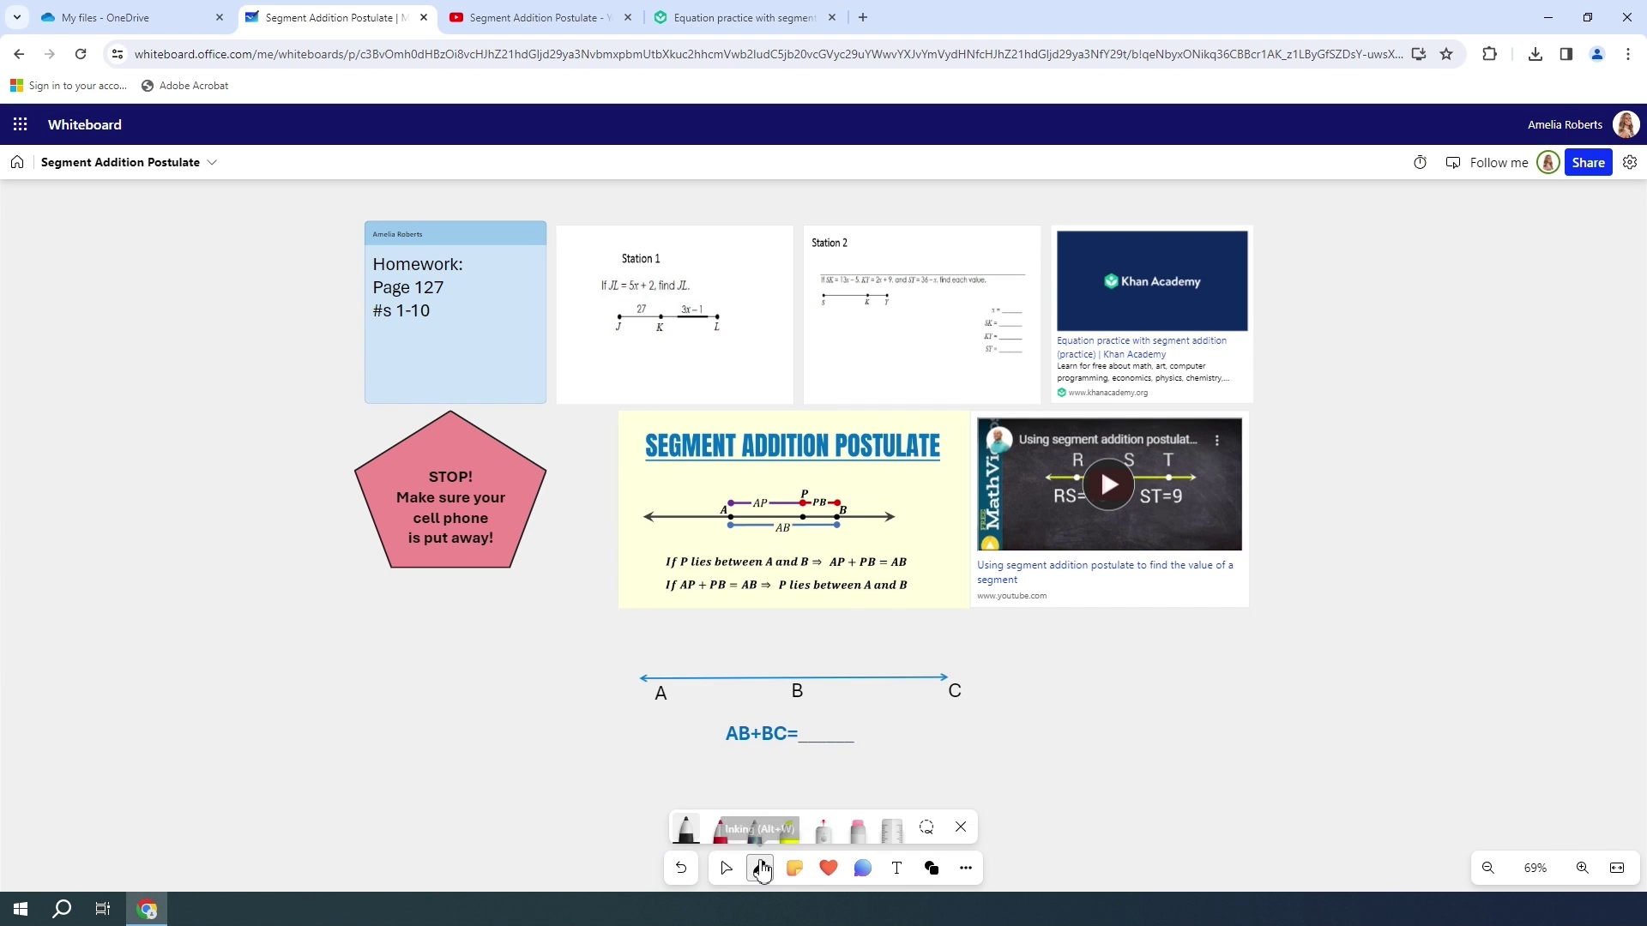
pyautogui.click(684, 830)
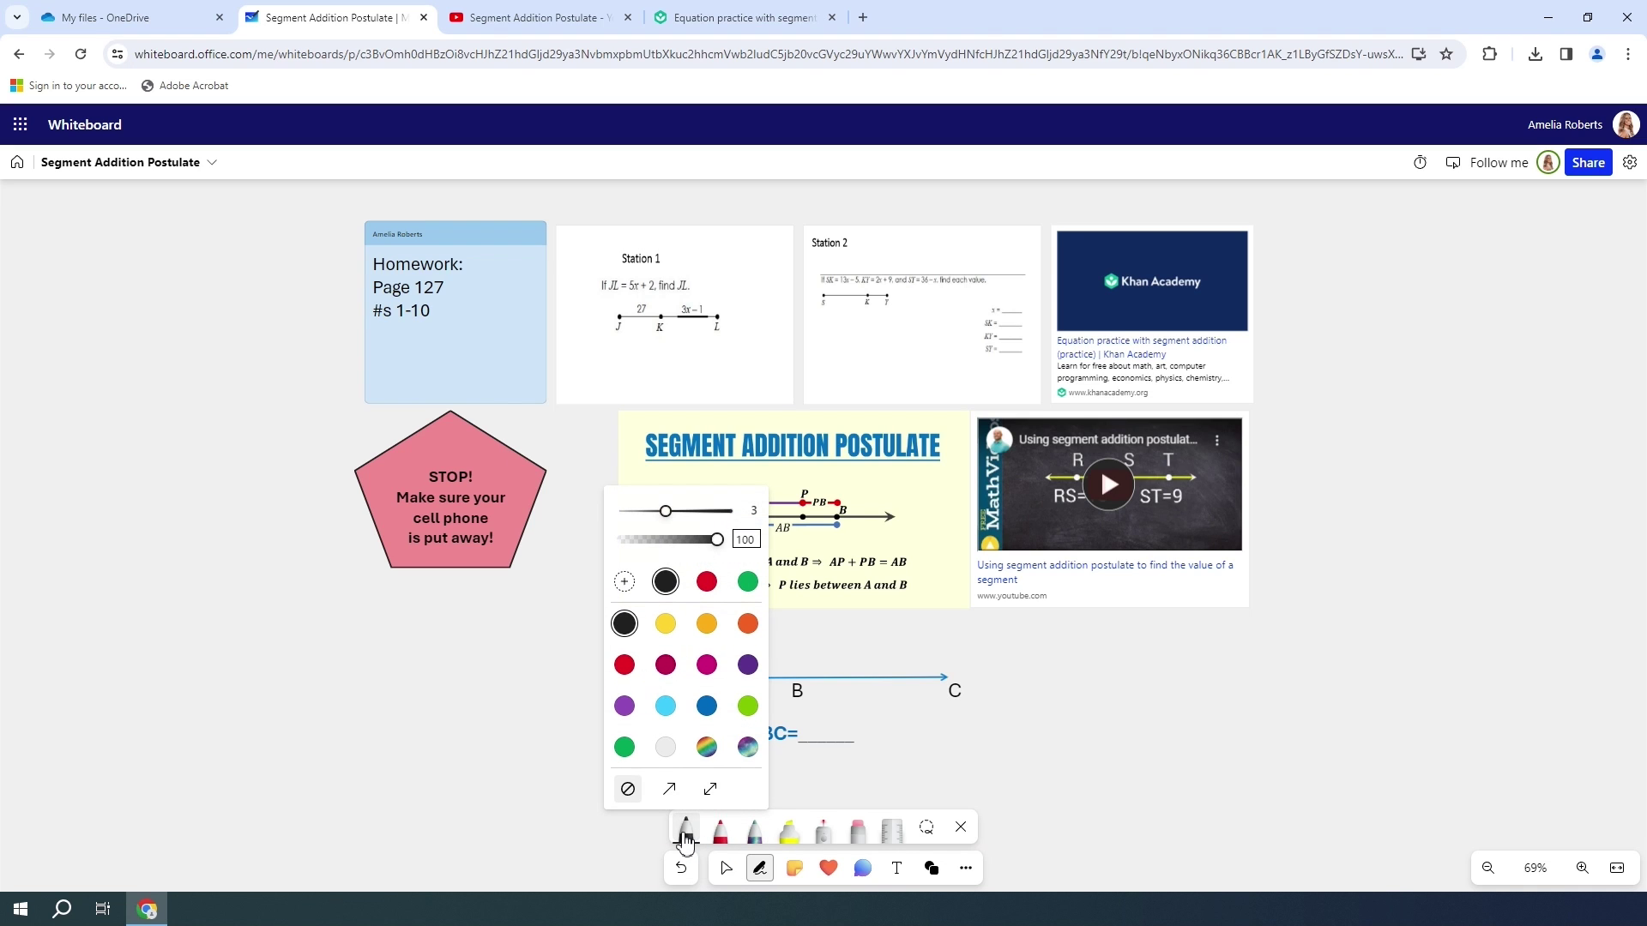
pyautogui.click(707, 706)
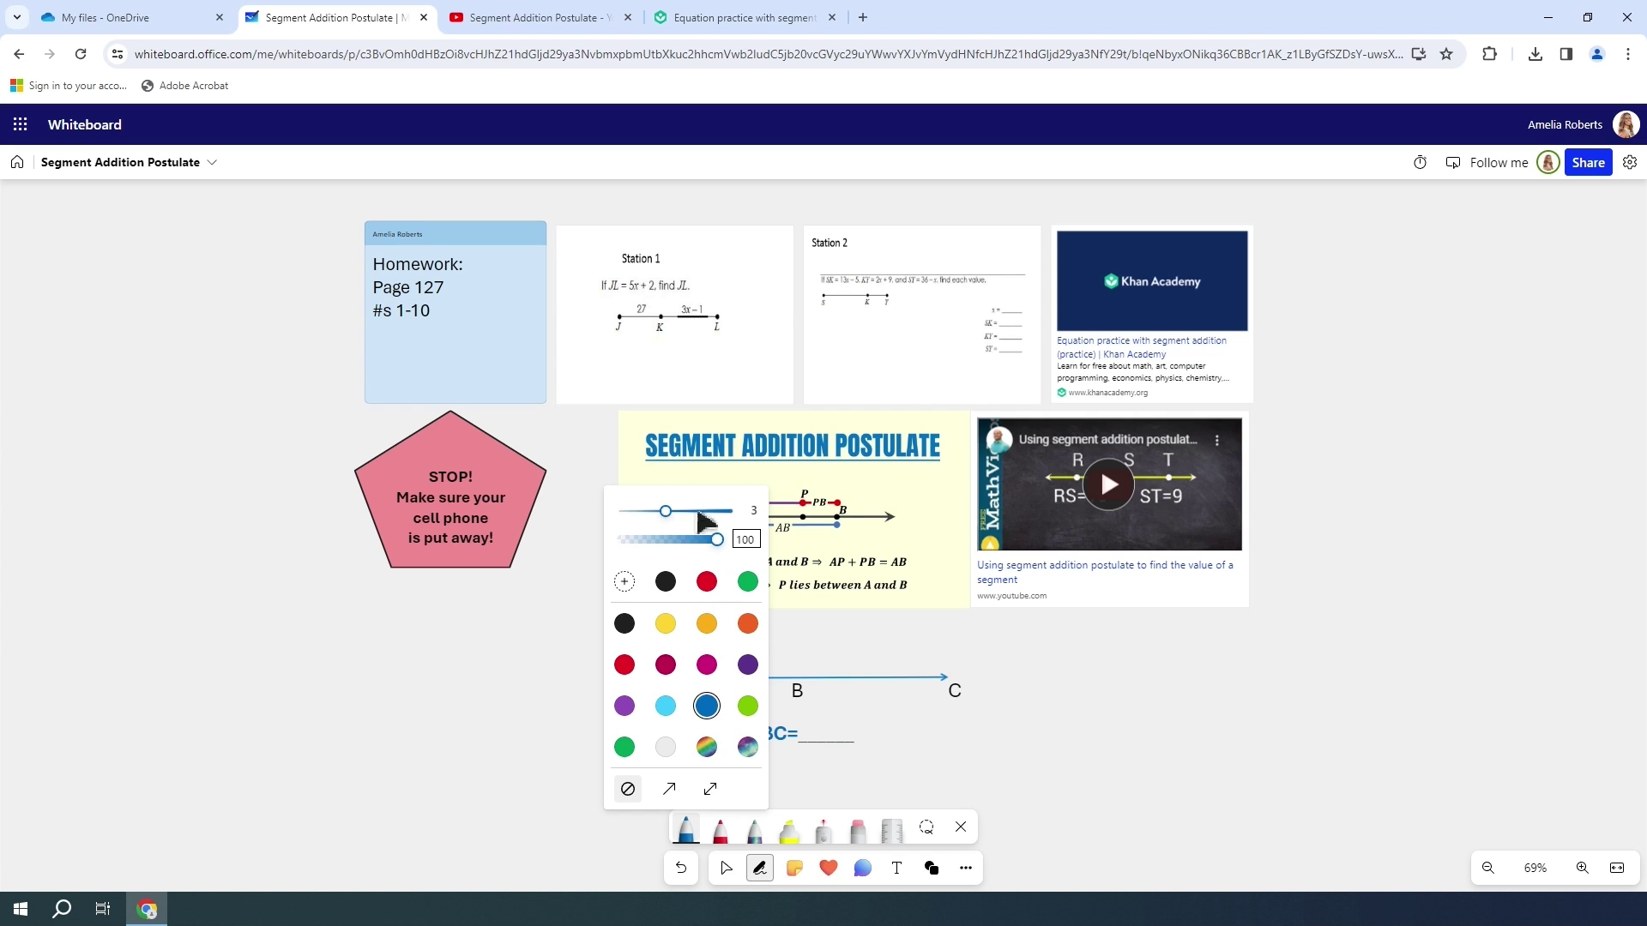
pyautogui.moveTo(673, 521)
pyautogui.mouseDown()
pyautogui.moveTo(729, 525)
pyautogui.moveTo(677, 522)
pyautogui.mouseUp()
# Zoom in to 213% on the Station 1 card showing the JL problem
pyautogui.click(598, 418)
pyautogui.scroll(3, 659, 379)
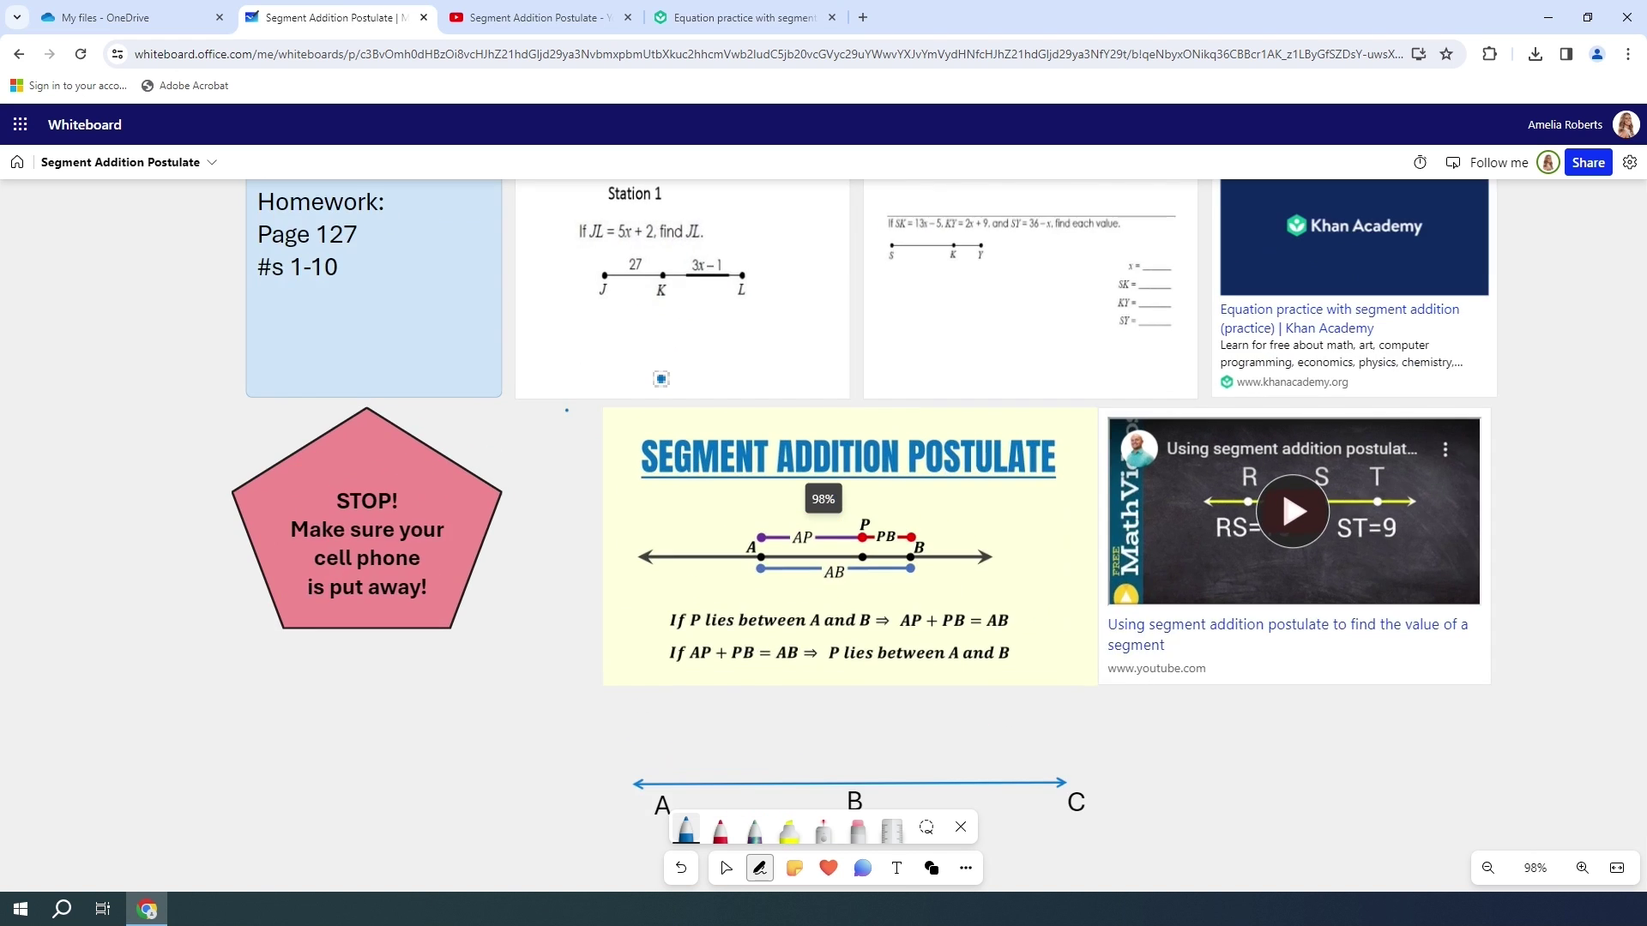
pyautogui.scroll(5, 660, 378)
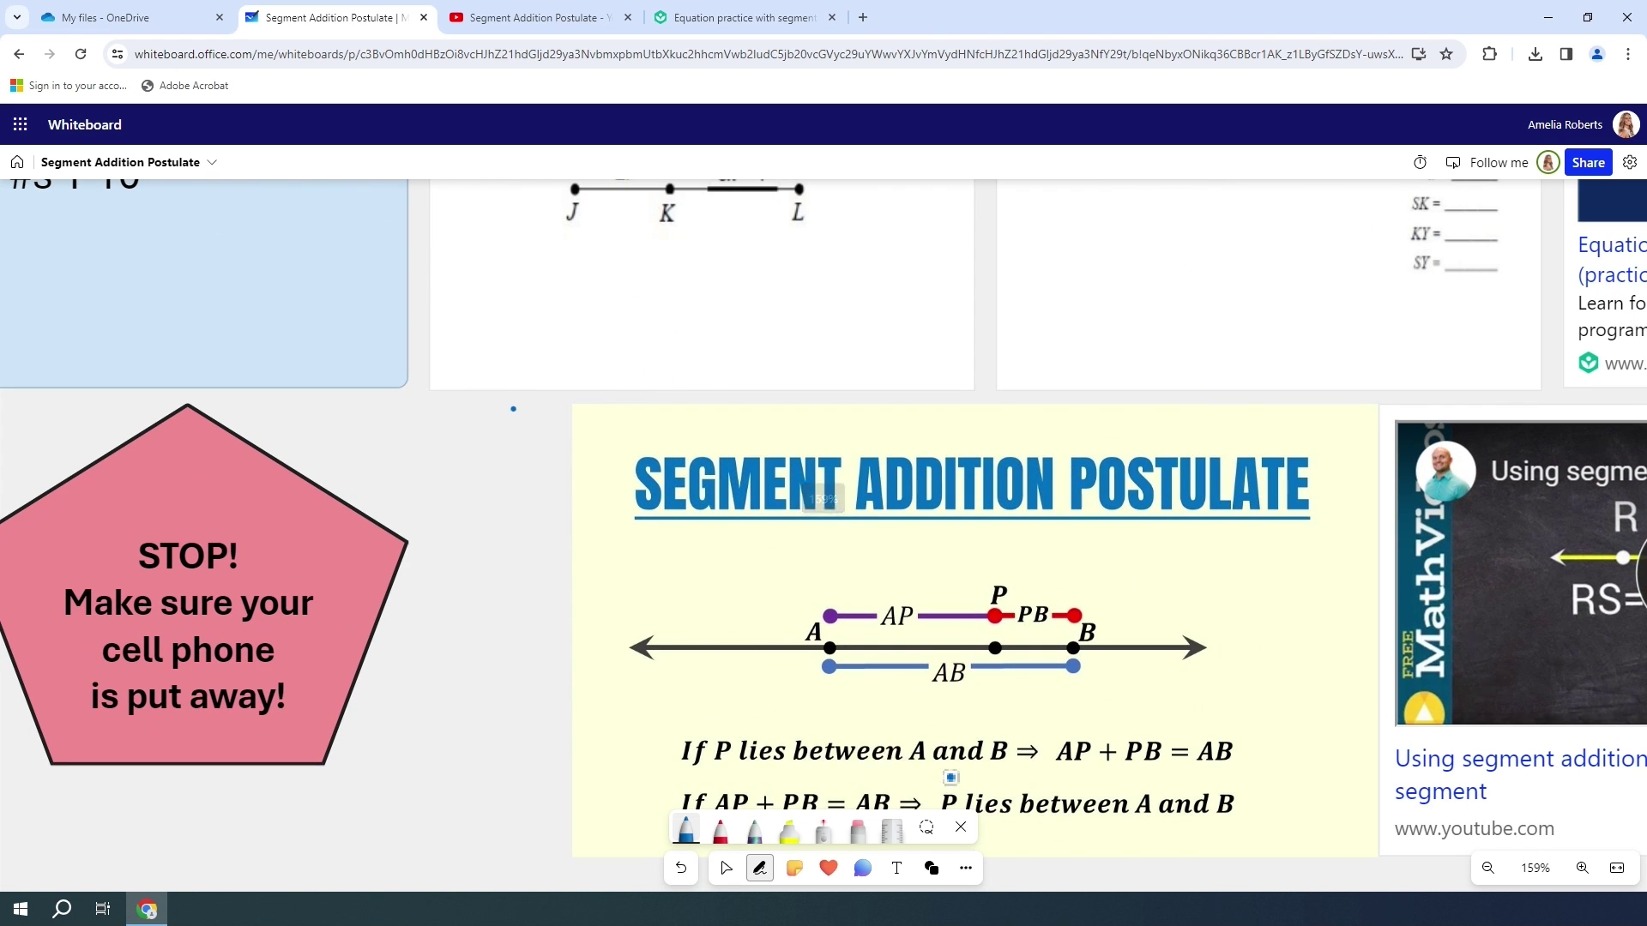
pyautogui.click(725, 868)
pyautogui.scroll(4, 625, 772)
pyautogui.scroll(3, 661, 661)
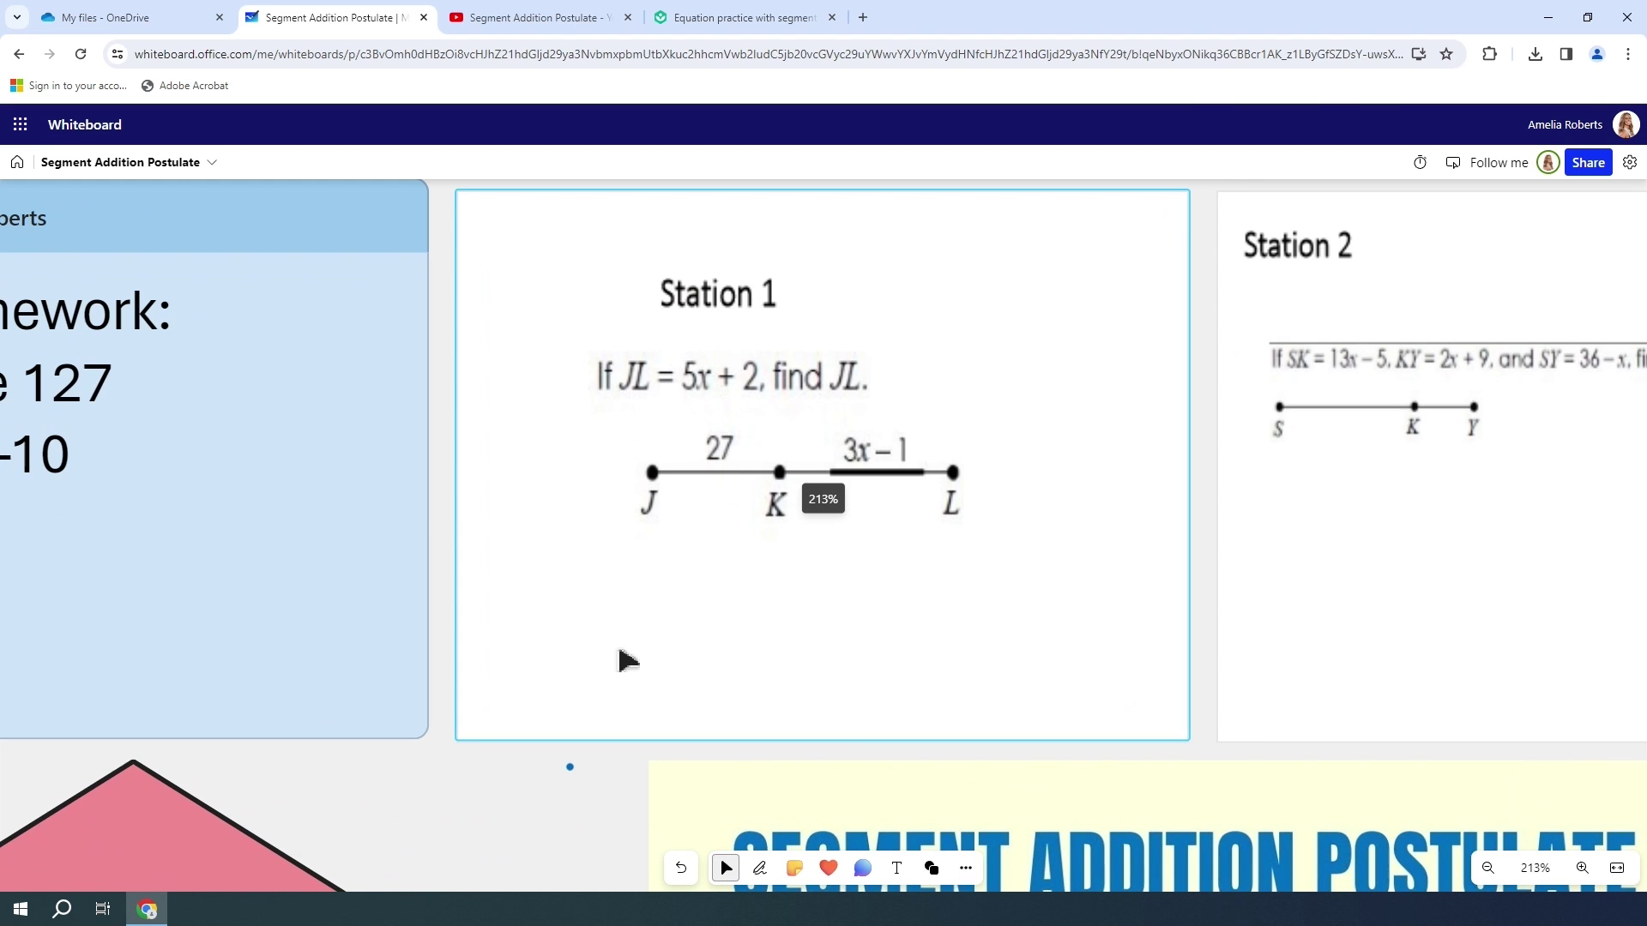
# Pick the blue pen from the inking pens, ready to write
pyautogui.click(759, 868)
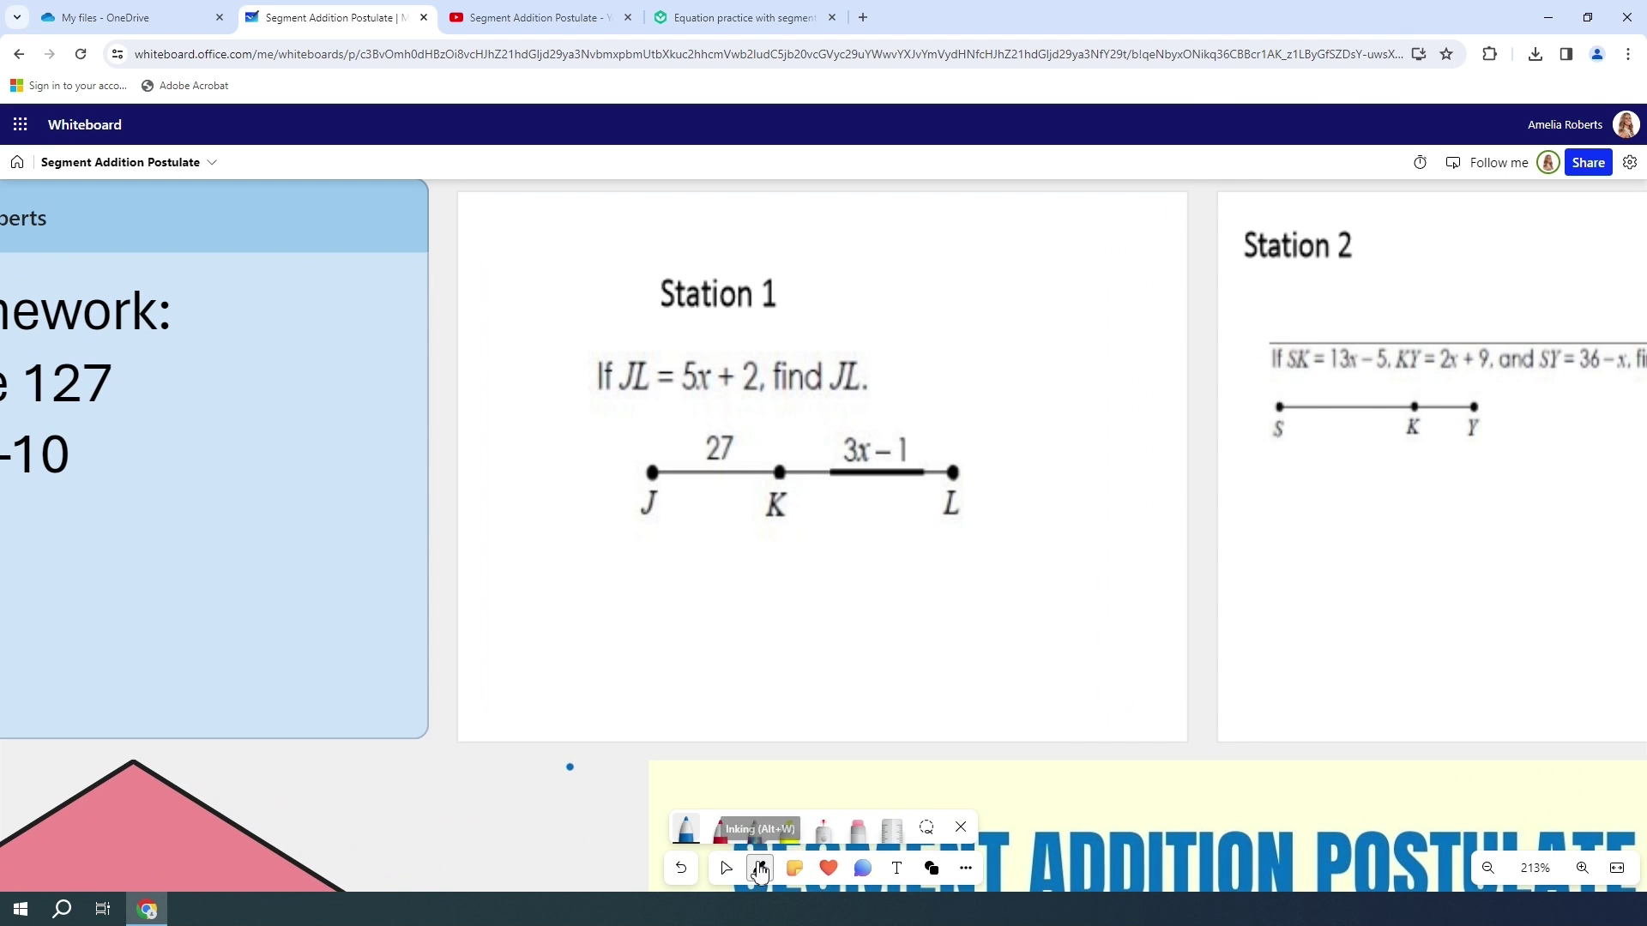
pyautogui.click(686, 829)
pyautogui.click(686, 828)
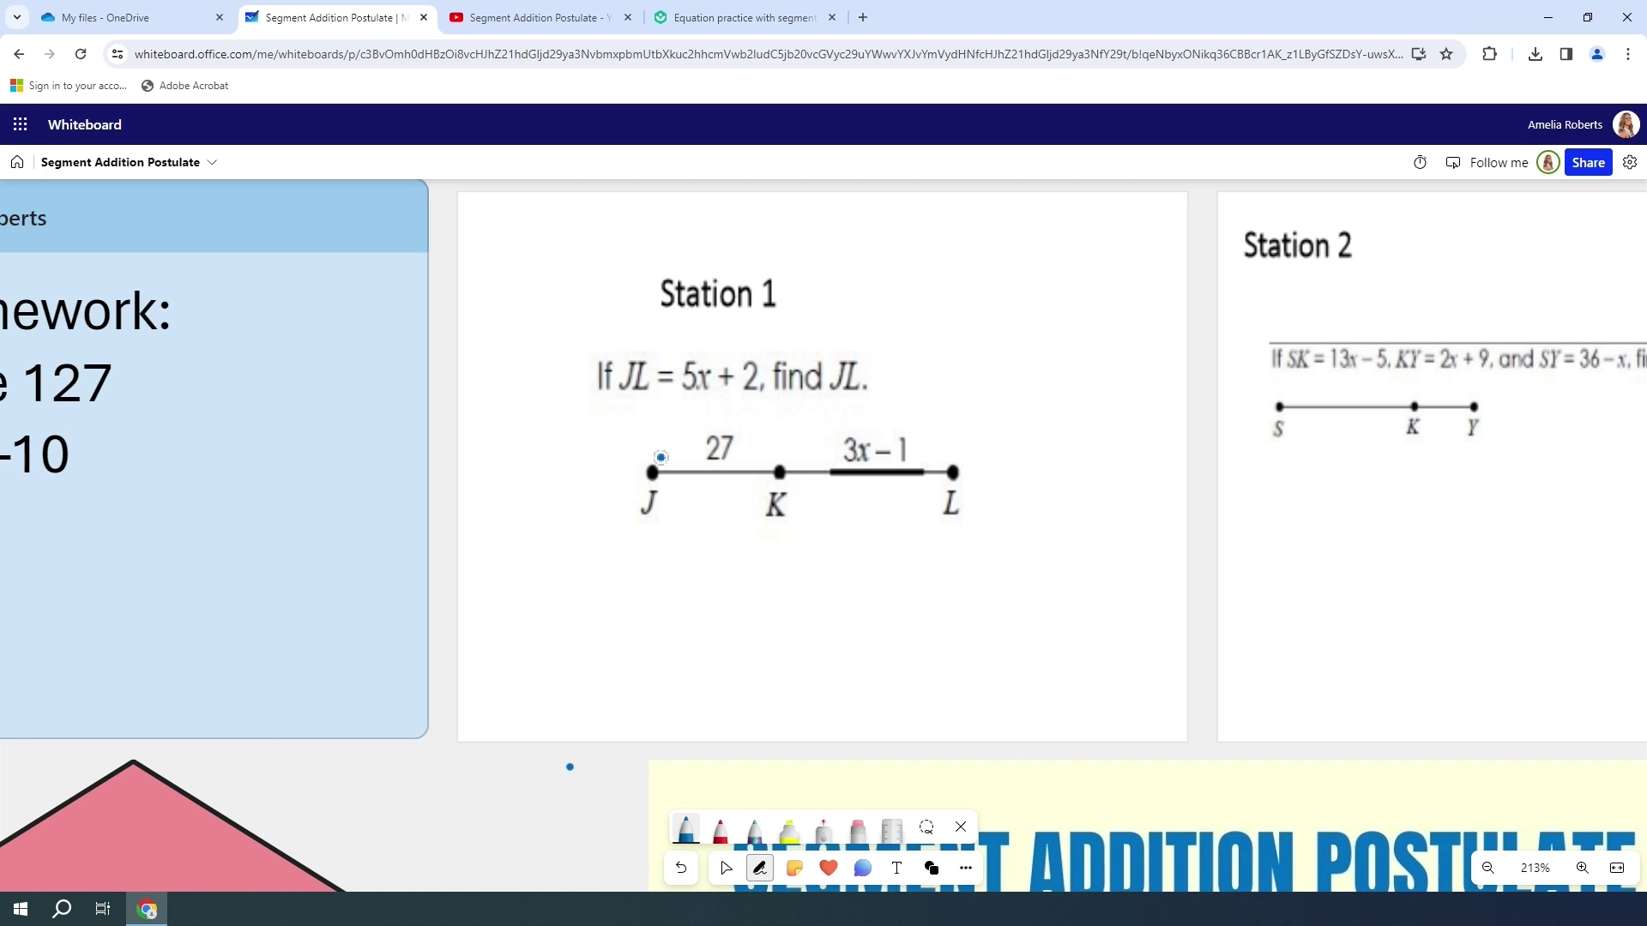
# Draw a blue bracket from J to L and handwrite 5x+2 = 27 + 3x − 1 beneath the diagram
pyautogui.moveTo(656, 451)
pyautogui.mouseDown()
pyautogui.moveTo(652, 424)
pyautogui.moveTo(922, 422)
pyautogui.moveTo(948, 441)
pyautogui.mouseUp()
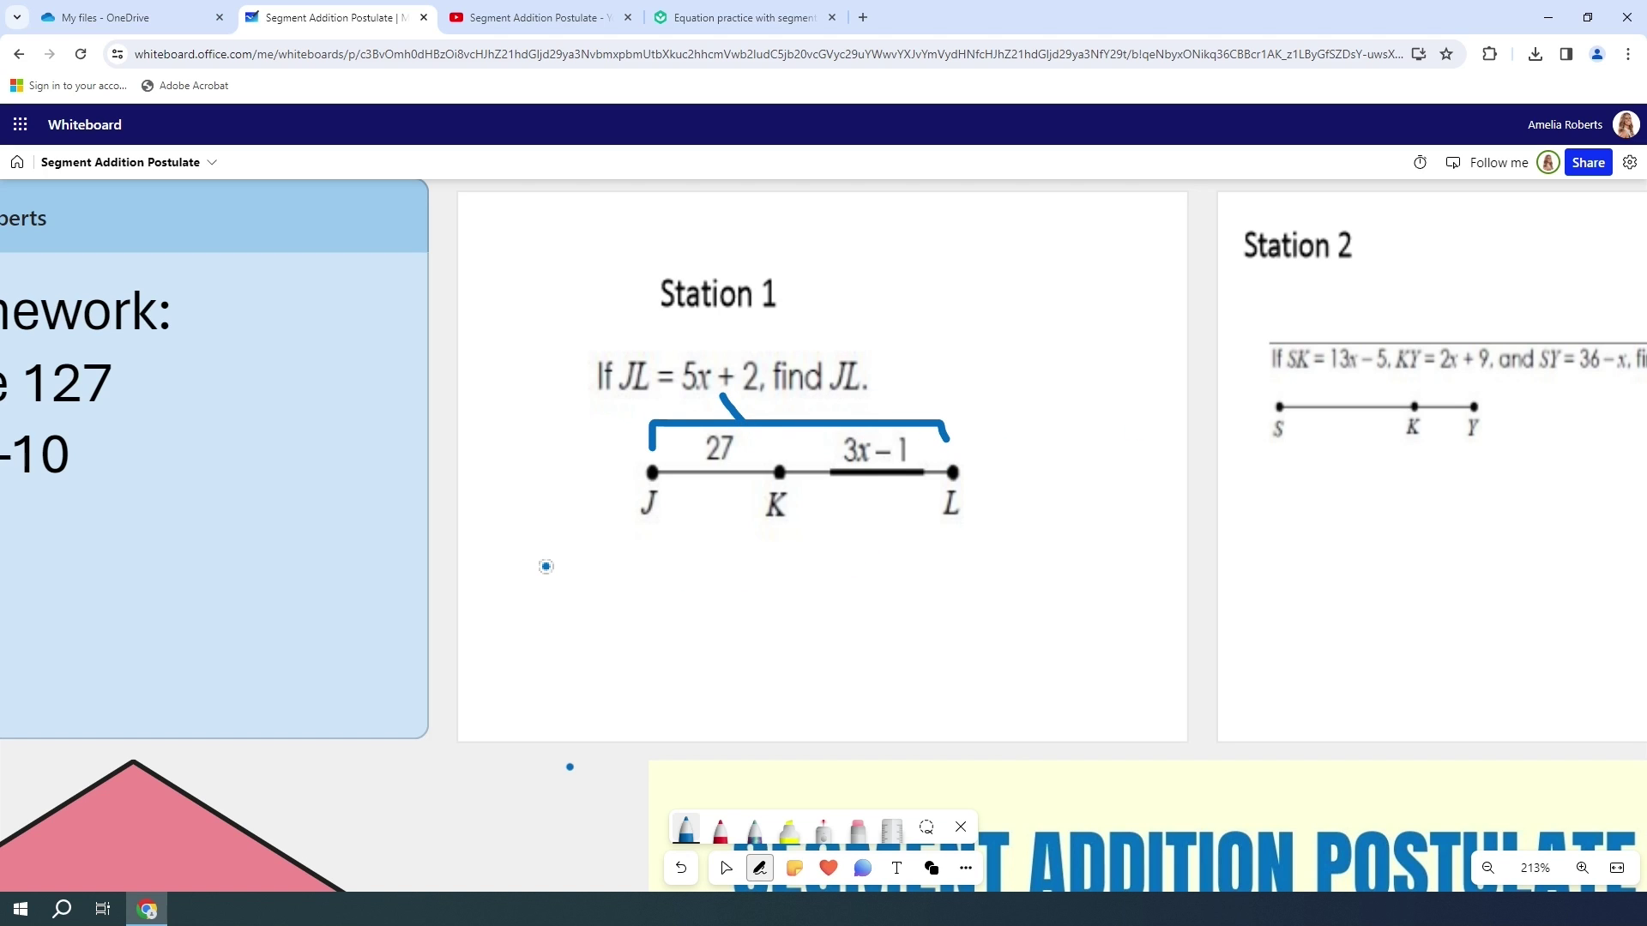
pyautogui.moveTo(546, 570)
pyautogui.mouseDown()
pyautogui.moveTo(521, 567)
pyautogui.moveTo(537, 604)
pyautogui.moveTo(512, 602)
pyautogui.moveTo(661, 575)
pyautogui.moveTo(669, 598)
pyautogui.moveTo(730, 569)
pyautogui.mouseUp()
pyautogui.moveTo(698, 589)
pyautogui.mouseDown()
pyautogui.moveTo(808, 568)
pyautogui.moveTo(806, 603)
pyautogui.moveTo(821, 556)
pyautogui.moveTo(846, 601)
pyautogui.moveTo(873, 580)
pyautogui.moveTo(919, 606)
pyautogui.moveTo(982, 582)
pyautogui.moveTo(960, 608)
pyautogui.moveTo(1113, 590)
pyautogui.moveTo(1138, 615)
pyautogui.mouseUp()
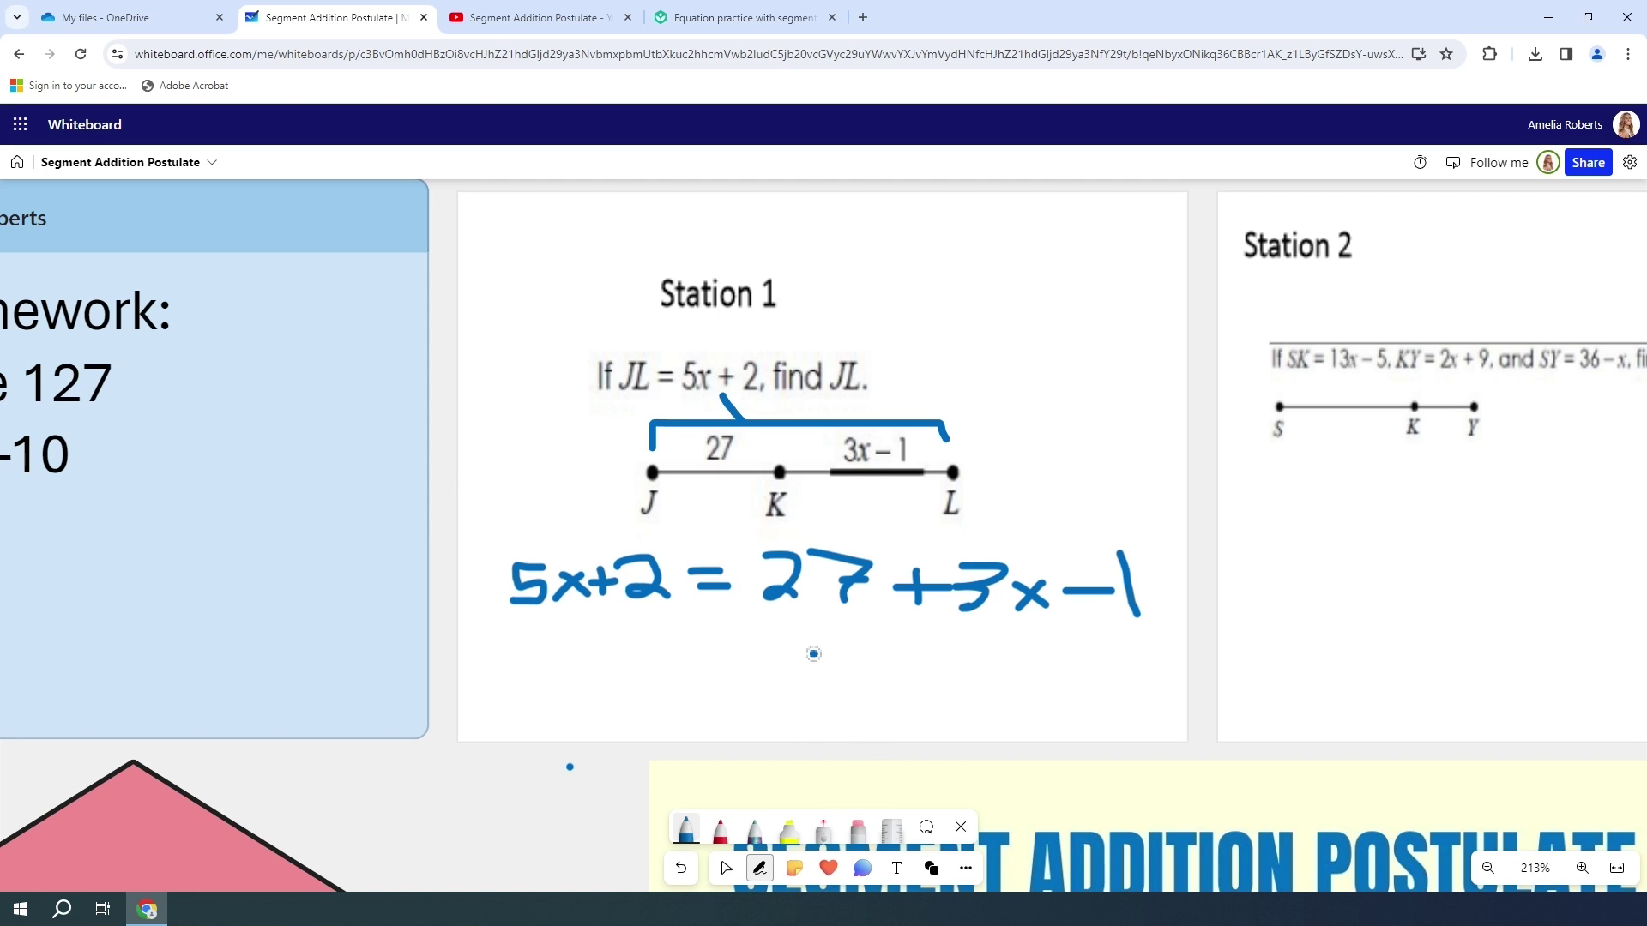
# Write +1 under terms on both sides of the equation, then erase those +1 marks
pyautogui.moveTo(1088, 612); pyautogui.dragTo(1120, 645)
pyautogui.moveTo(781, 614)
pyautogui.mouseDown()
pyautogui.moveTo(787, 636)
pyautogui.moveTo(838, 647)
pyautogui.mouseUp()
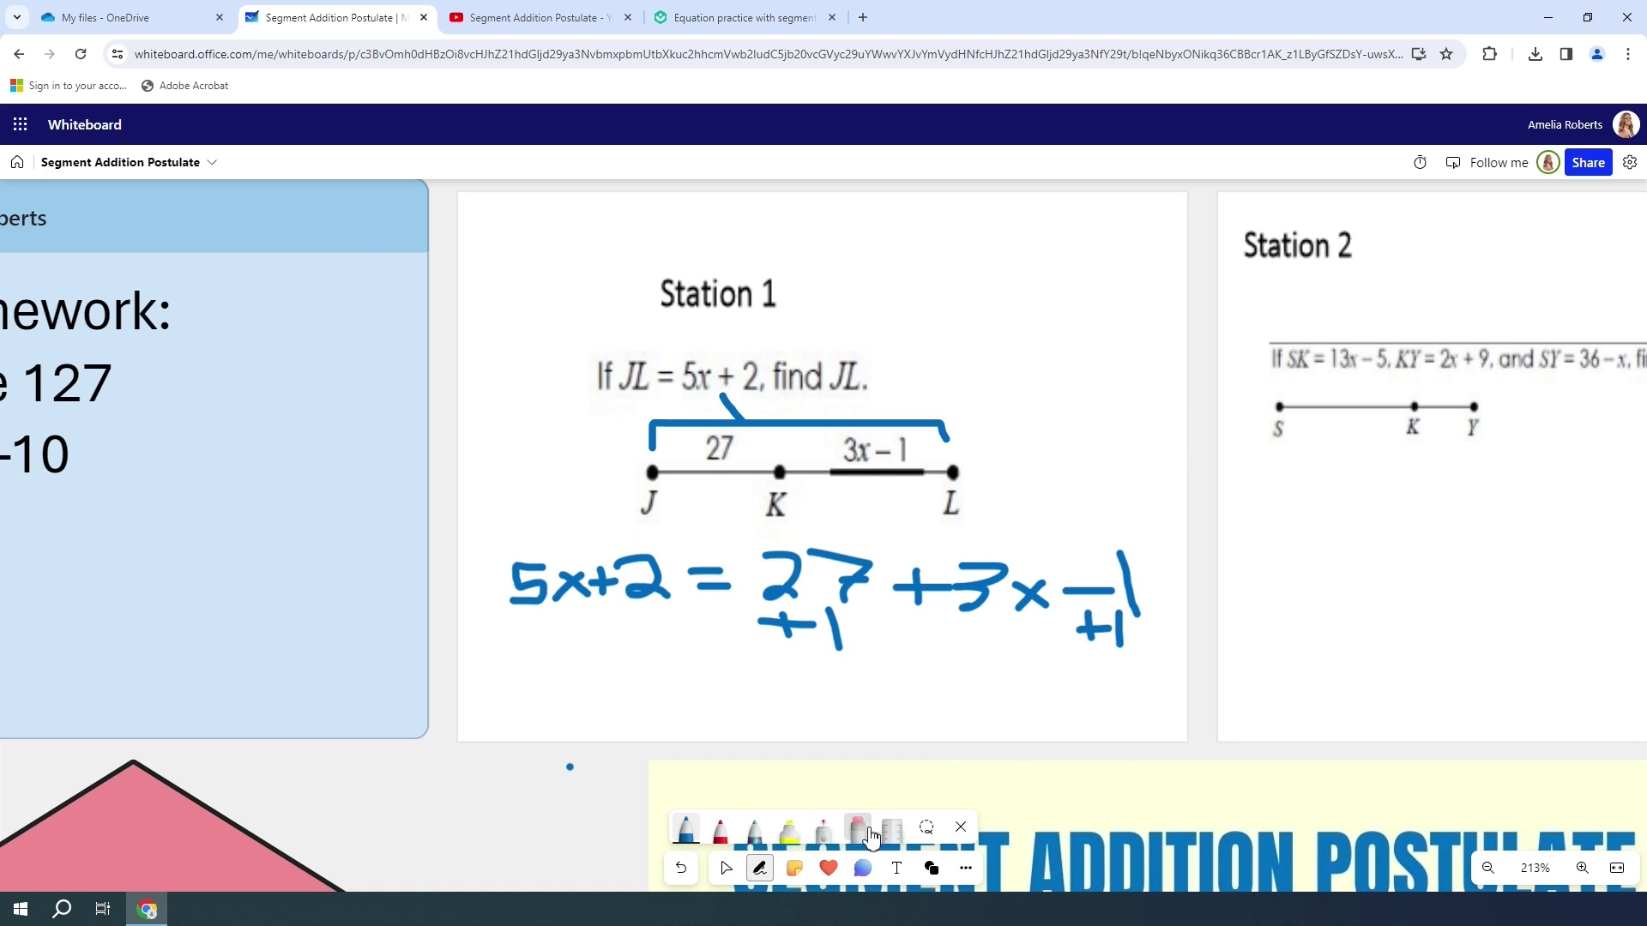
pyautogui.click(858, 829)
pyautogui.moveTo(1115, 626); pyautogui.dragTo(1088, 632)
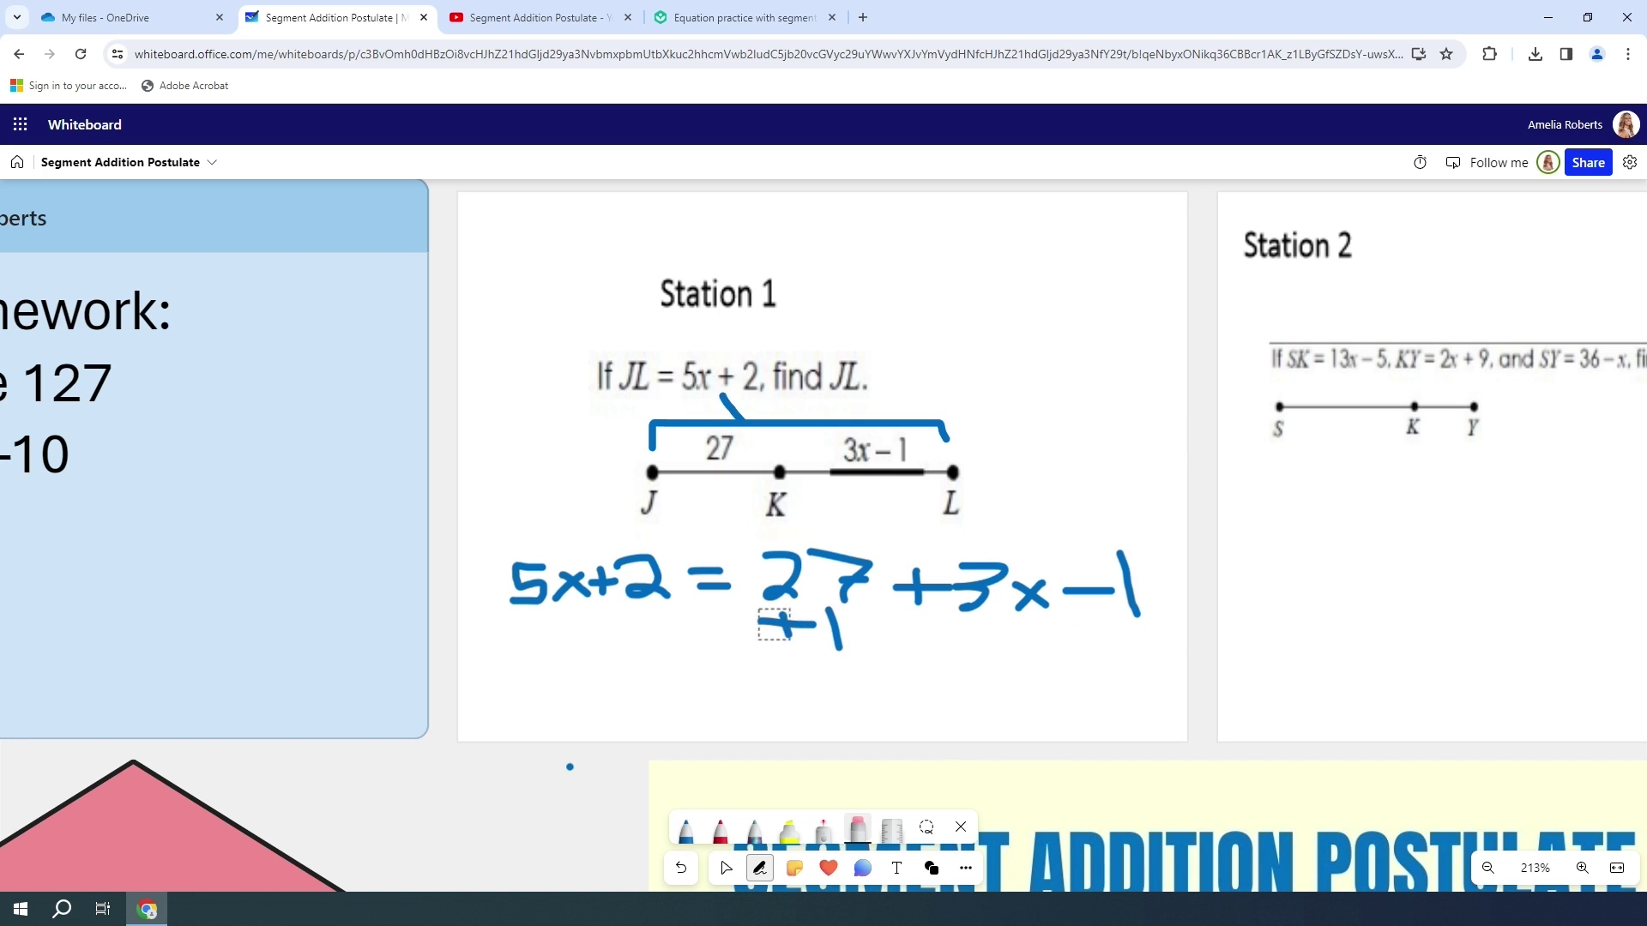
pyautogui.moveTo(812, 632)
pyautogui.mouseDown()
pyautogui.moveTo(768, 632)
pyautogui.moveTo(824, 626)
pyautogui.moveTo(782, 626)
pyautogui.mouseUp()
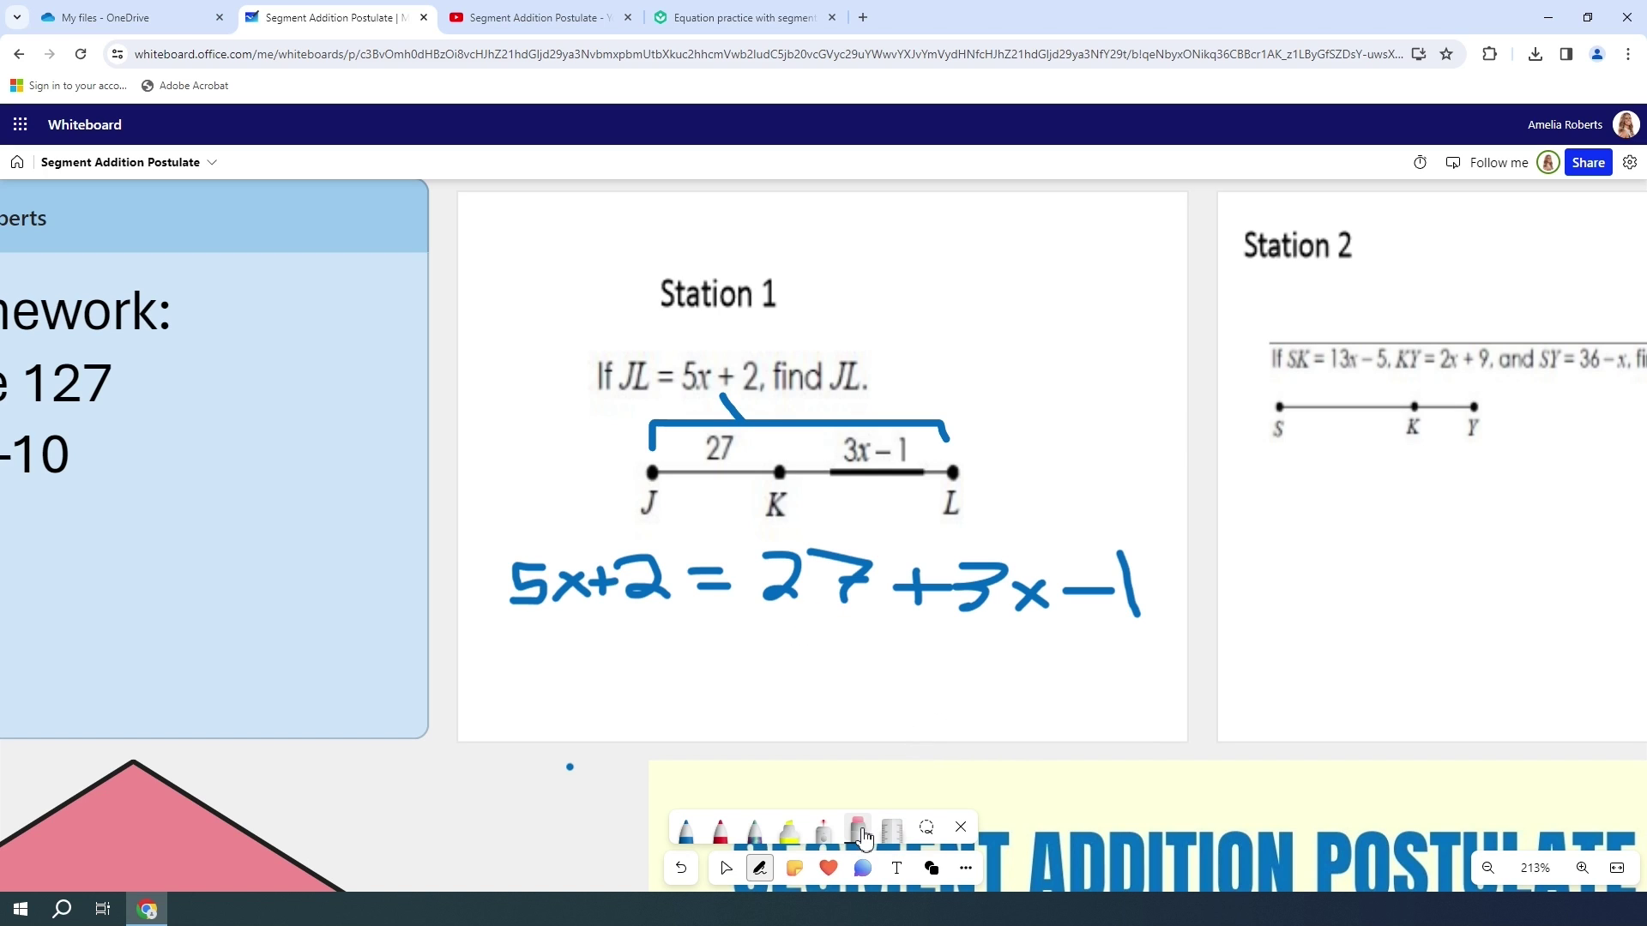
# Set the eraser to Erase entire stroke and wipe out the handwritten equation
pyautogui.click(860, 831)
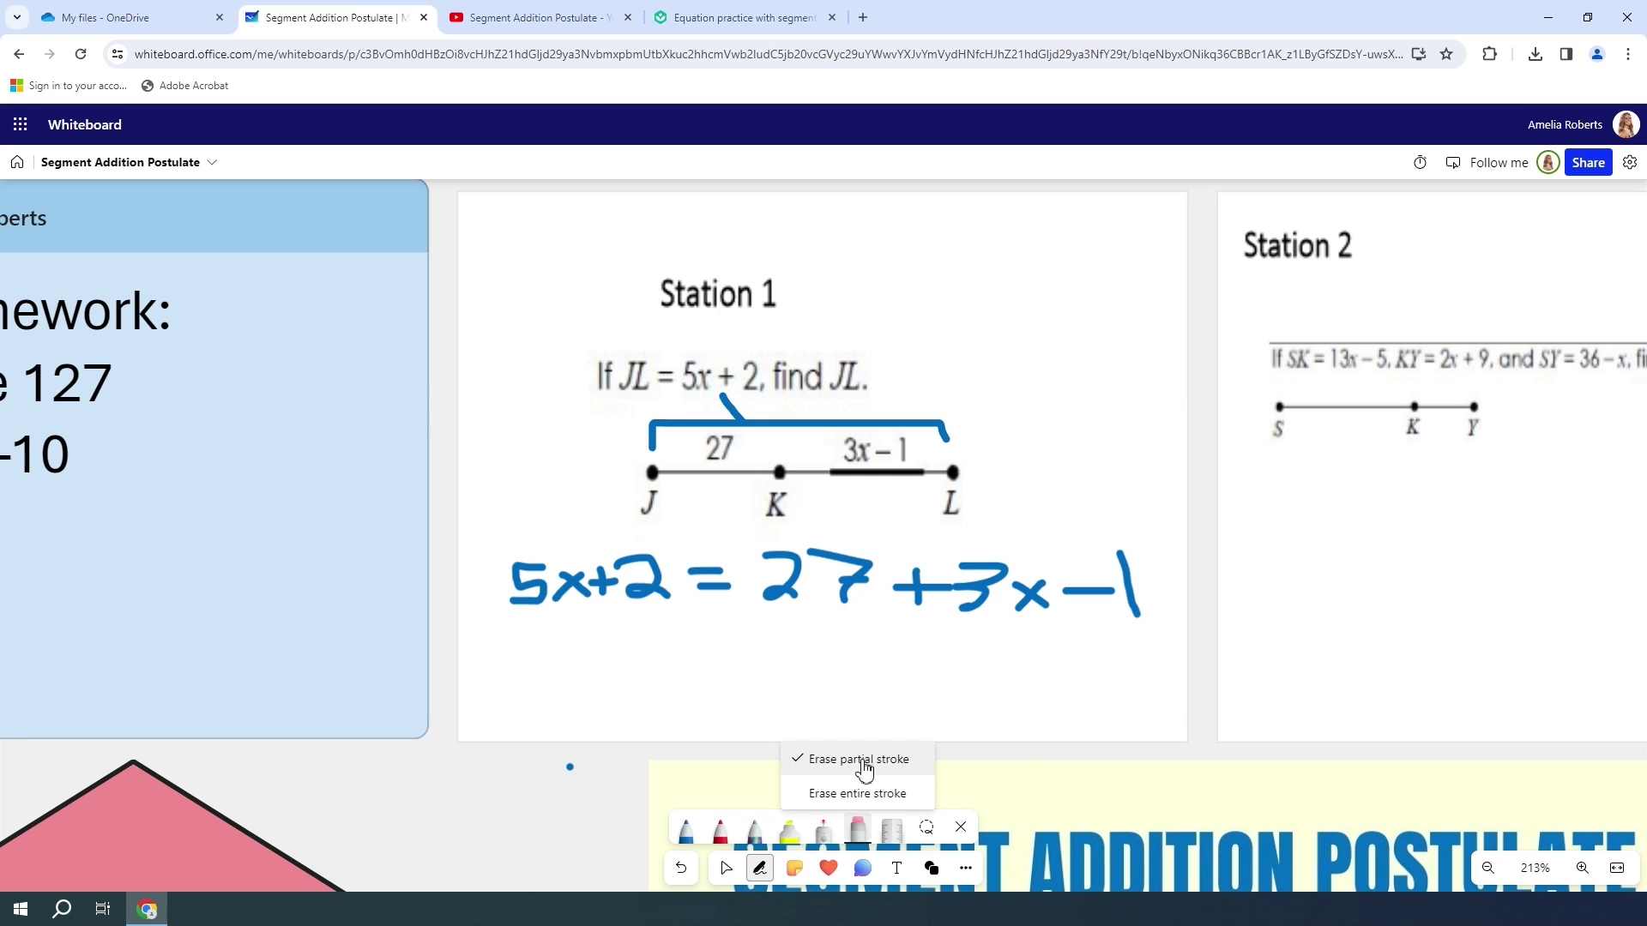
pyautogui.click(862, 793)
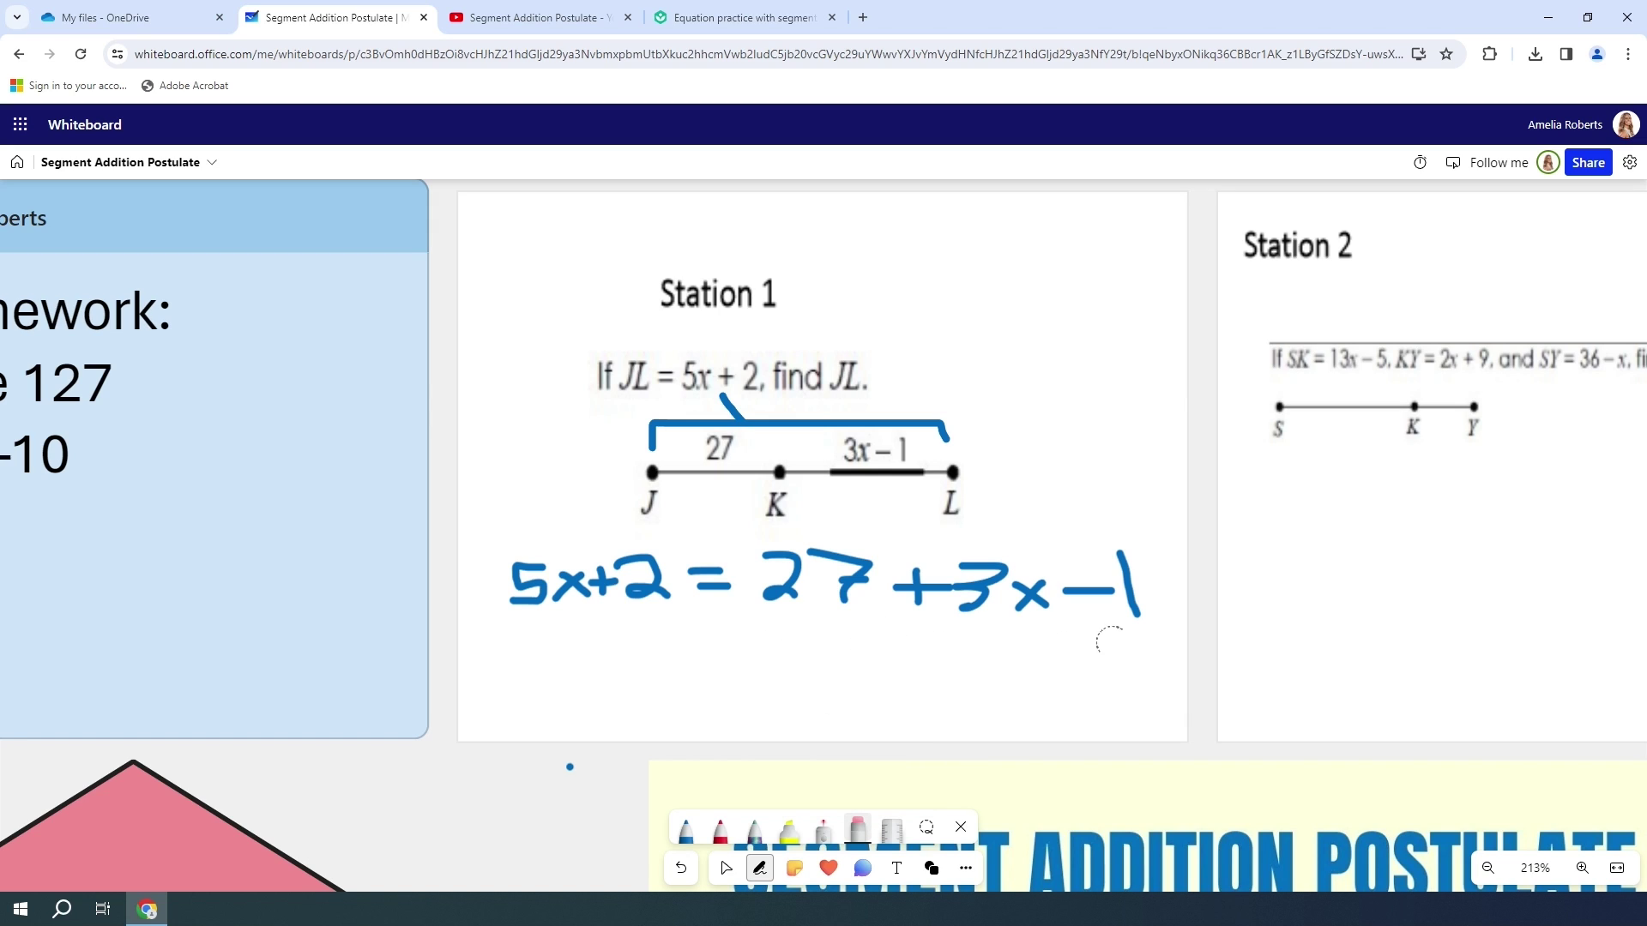
pyautogui.moveTo(1155, 618)
pyautogui.mouseDown()
pyautogui.moveTo(1077, 563)
pyautogui.moveTo(476, 575)
pyautogui.moveTo(982, 587)
pyautogui.mouseUp()
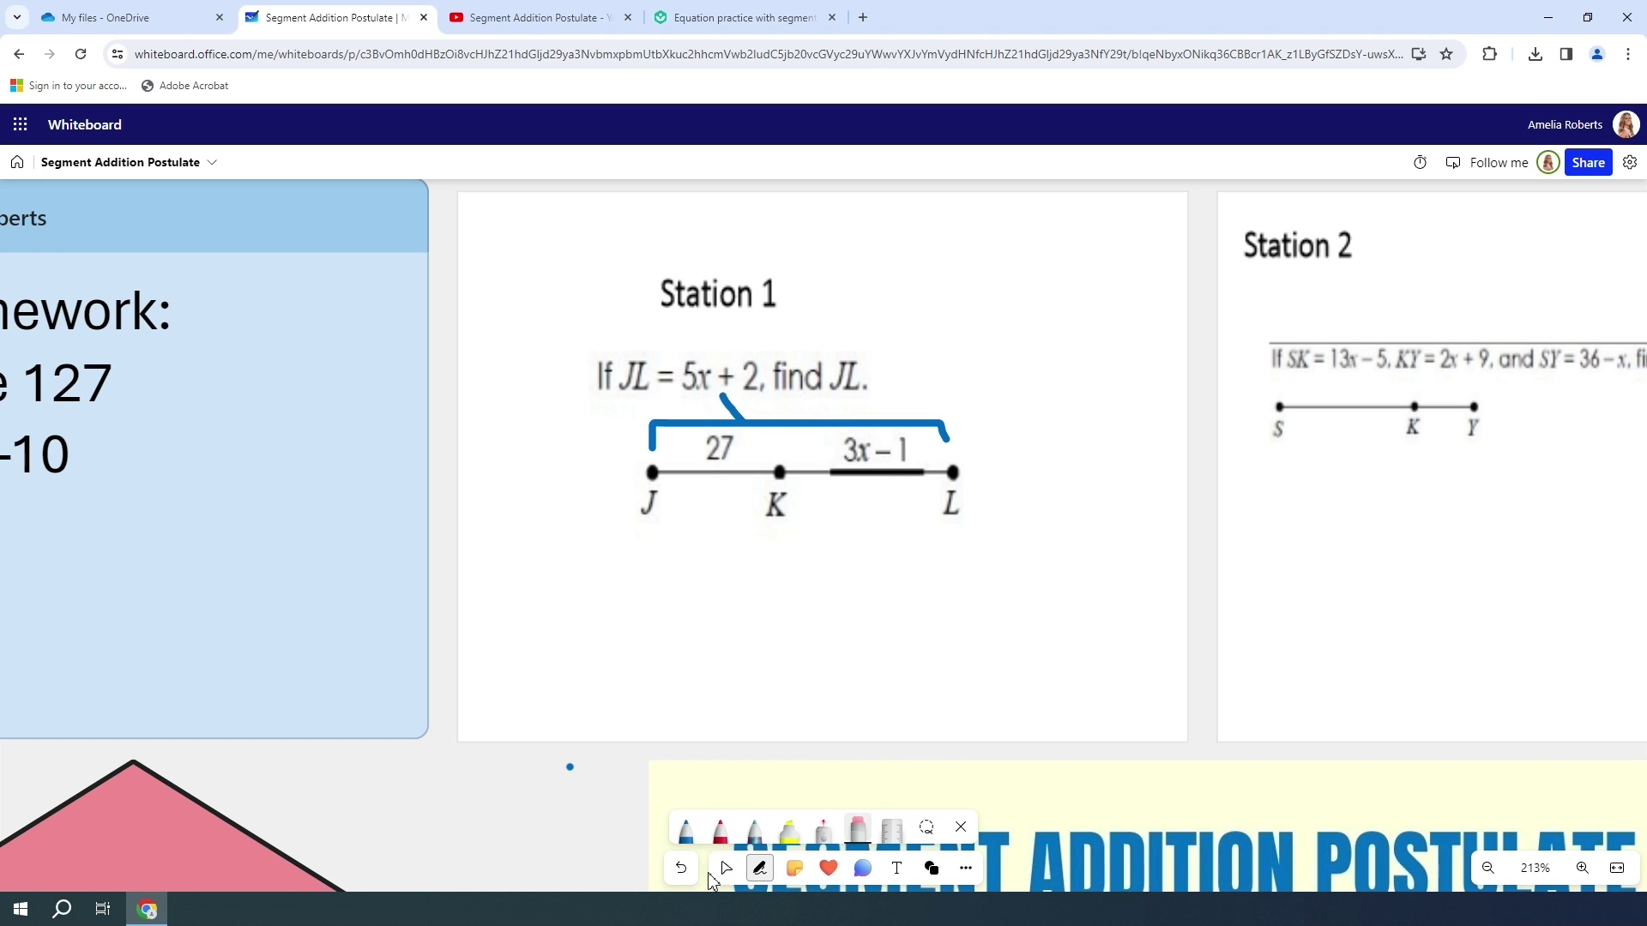
# Change the red pen's colour to magenta
pyautogui.click(720, 832)
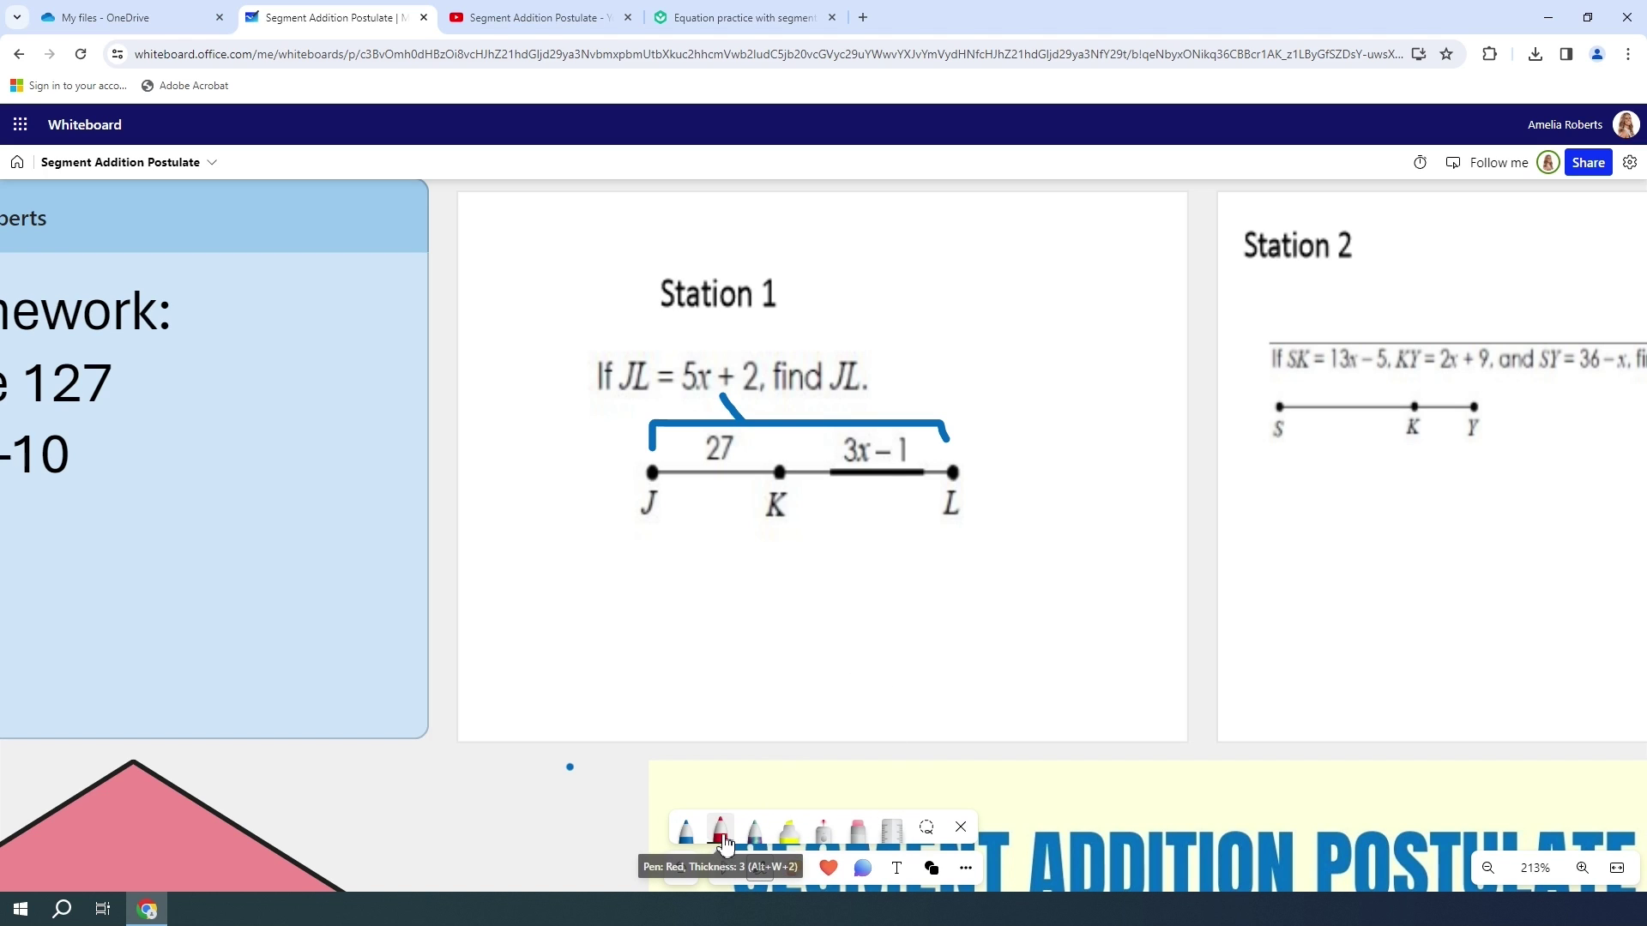
pyautogui.click(723, 836)
pyautogui.click(741, 664)
# Draw a rainbow galaxy-ink arc over the Station 1 heading, plus short strokes near the stop sign
pyautogui.click(755, 830)
pyautogui.click(754, 830)
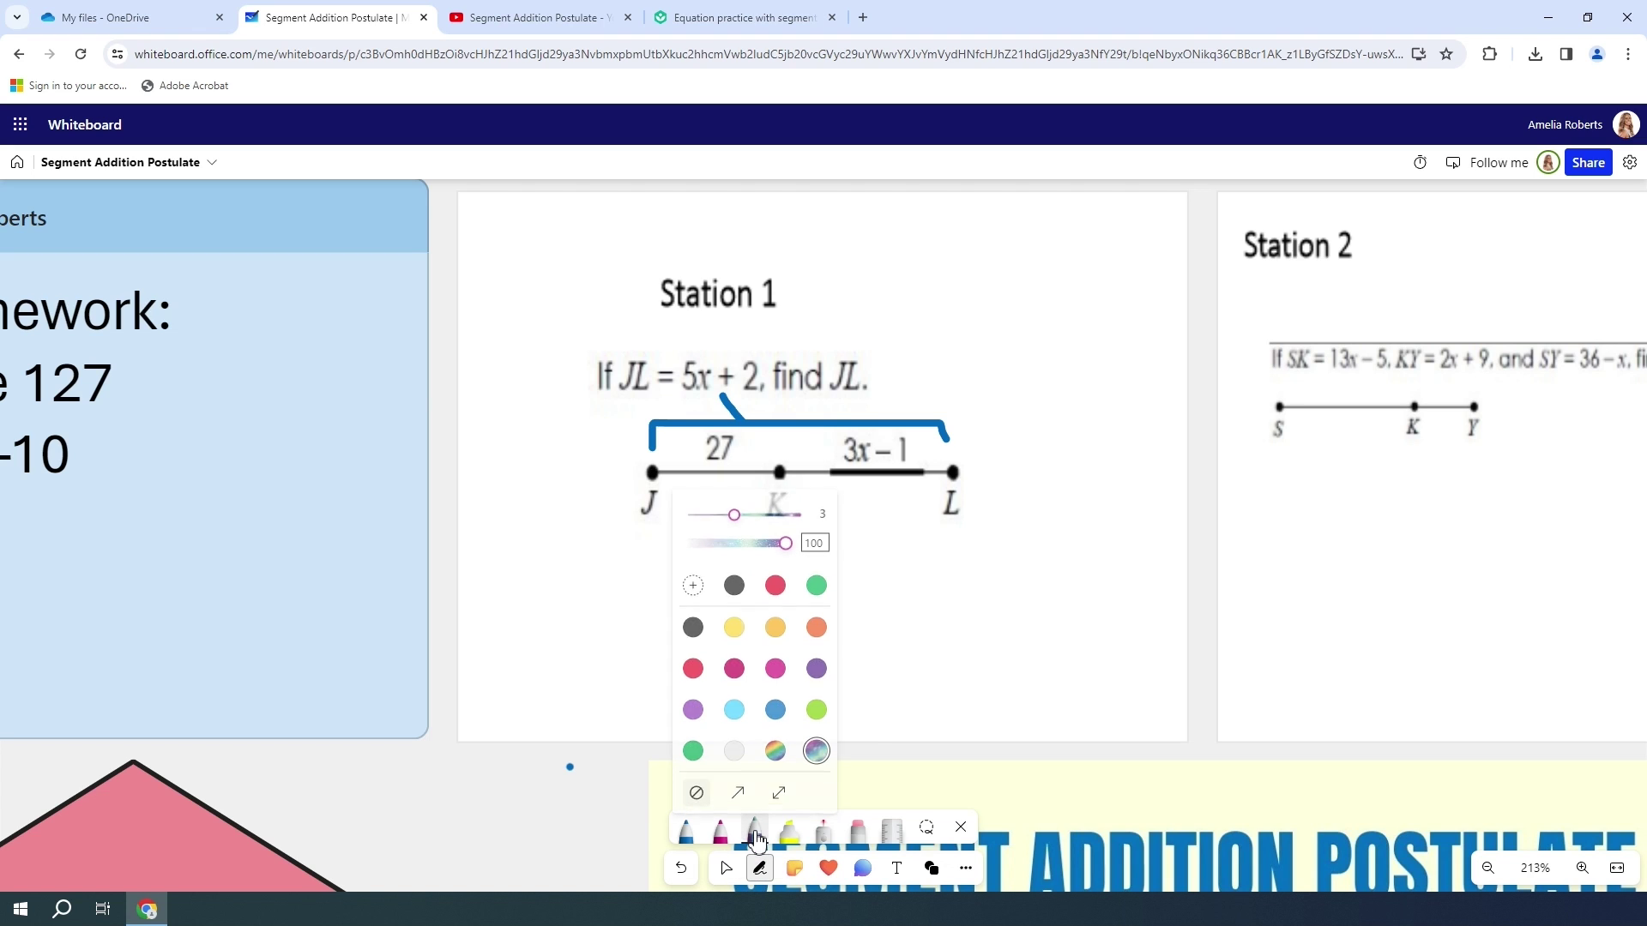
pyautogui.click(777, 747)
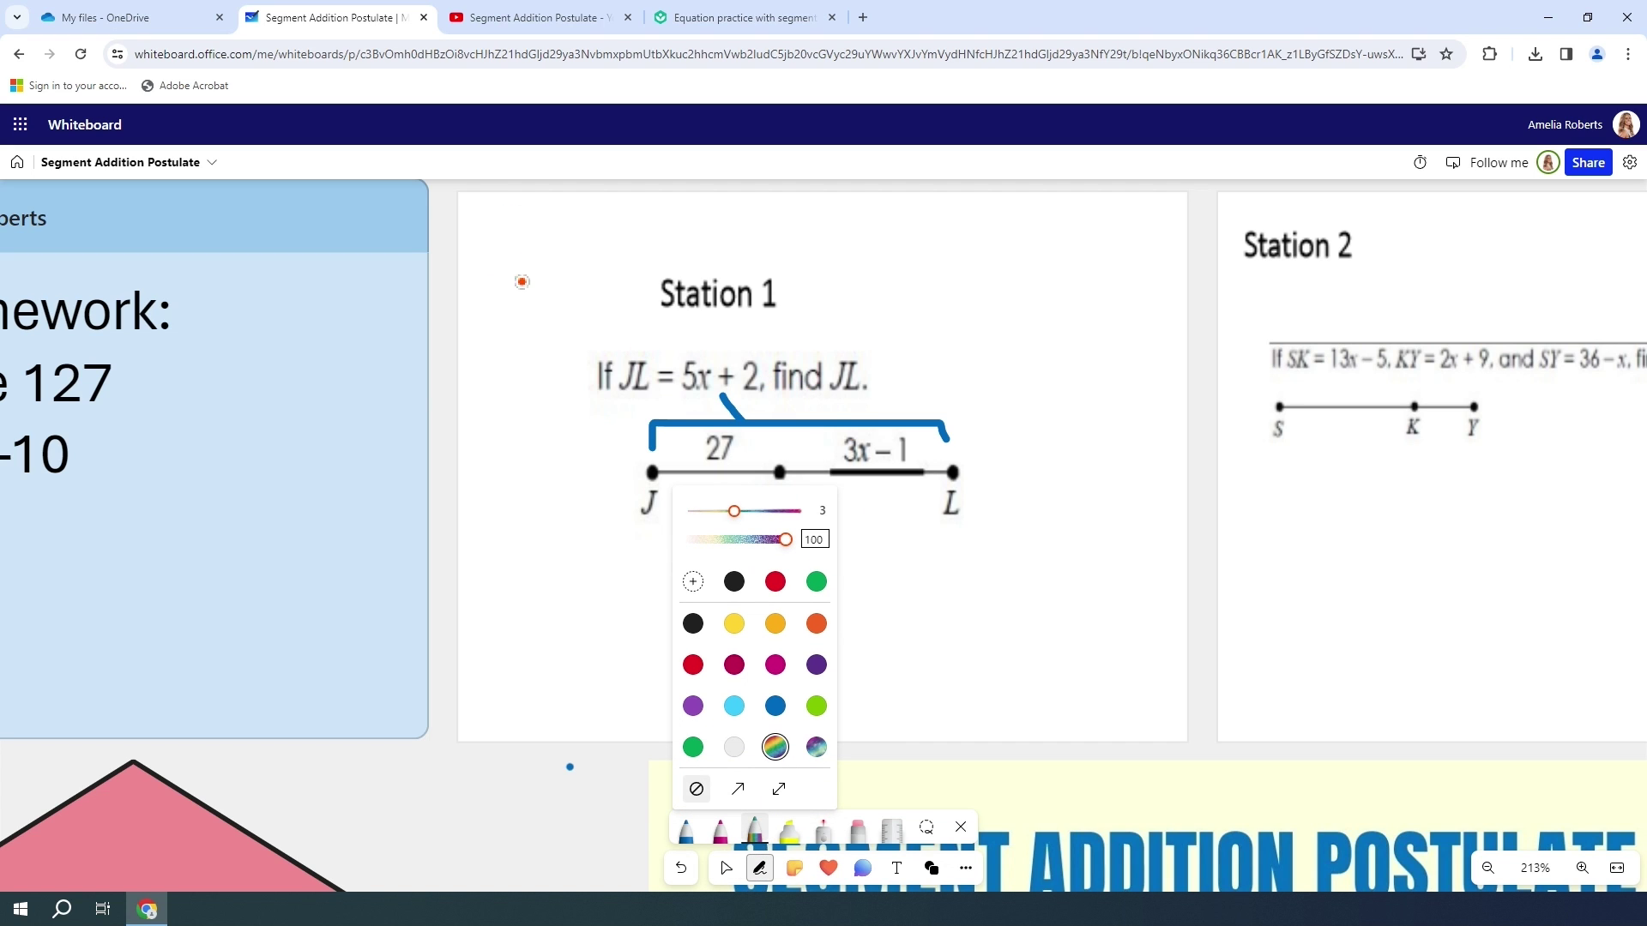
pyautogui.click(503, 304)
pyautogui.moveTo(513, 298)
pyautogui.mouseDown()
pyautogui.moveTo(731, 261)
pyautogui.moveTo(982, 262)
pyautogui.moveTo(1143, 311)
pyautogui.mouseUp()
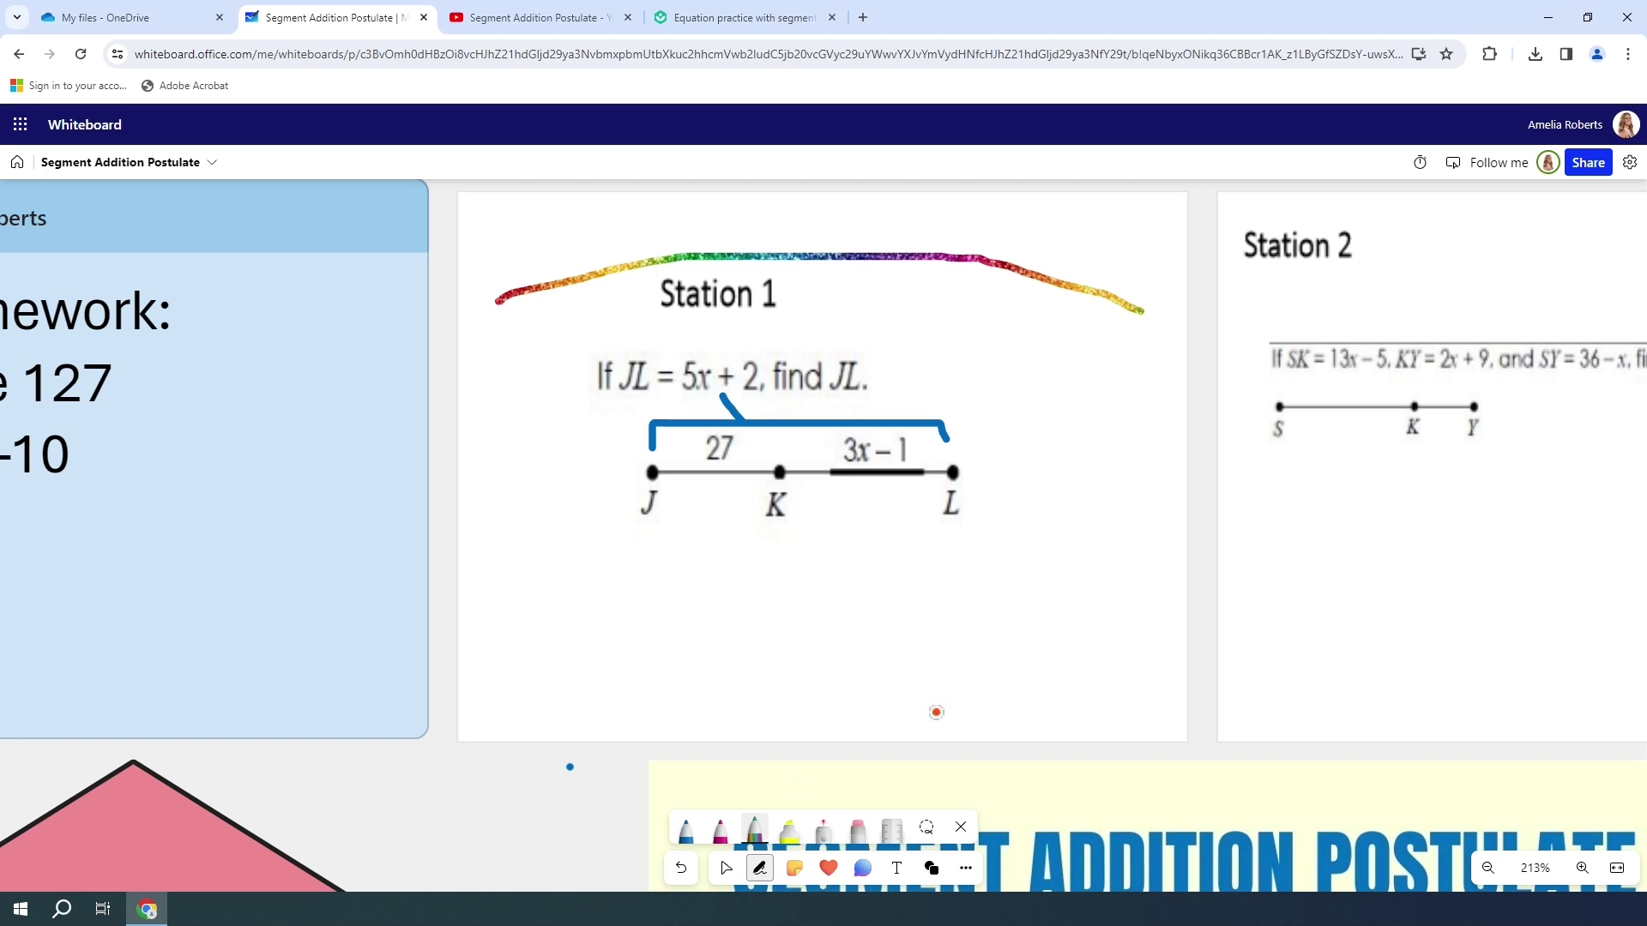
pyautogui.moveTo(478, 825)
pyautogui.mouseDown()
pyautogui.moveTo(478, 796)
pyautogui.moveTo(426, 728)
pyautogui.mouseUp()
pyautogui.moveTo(319, 736); pyautogui.dragTo(371, 664)
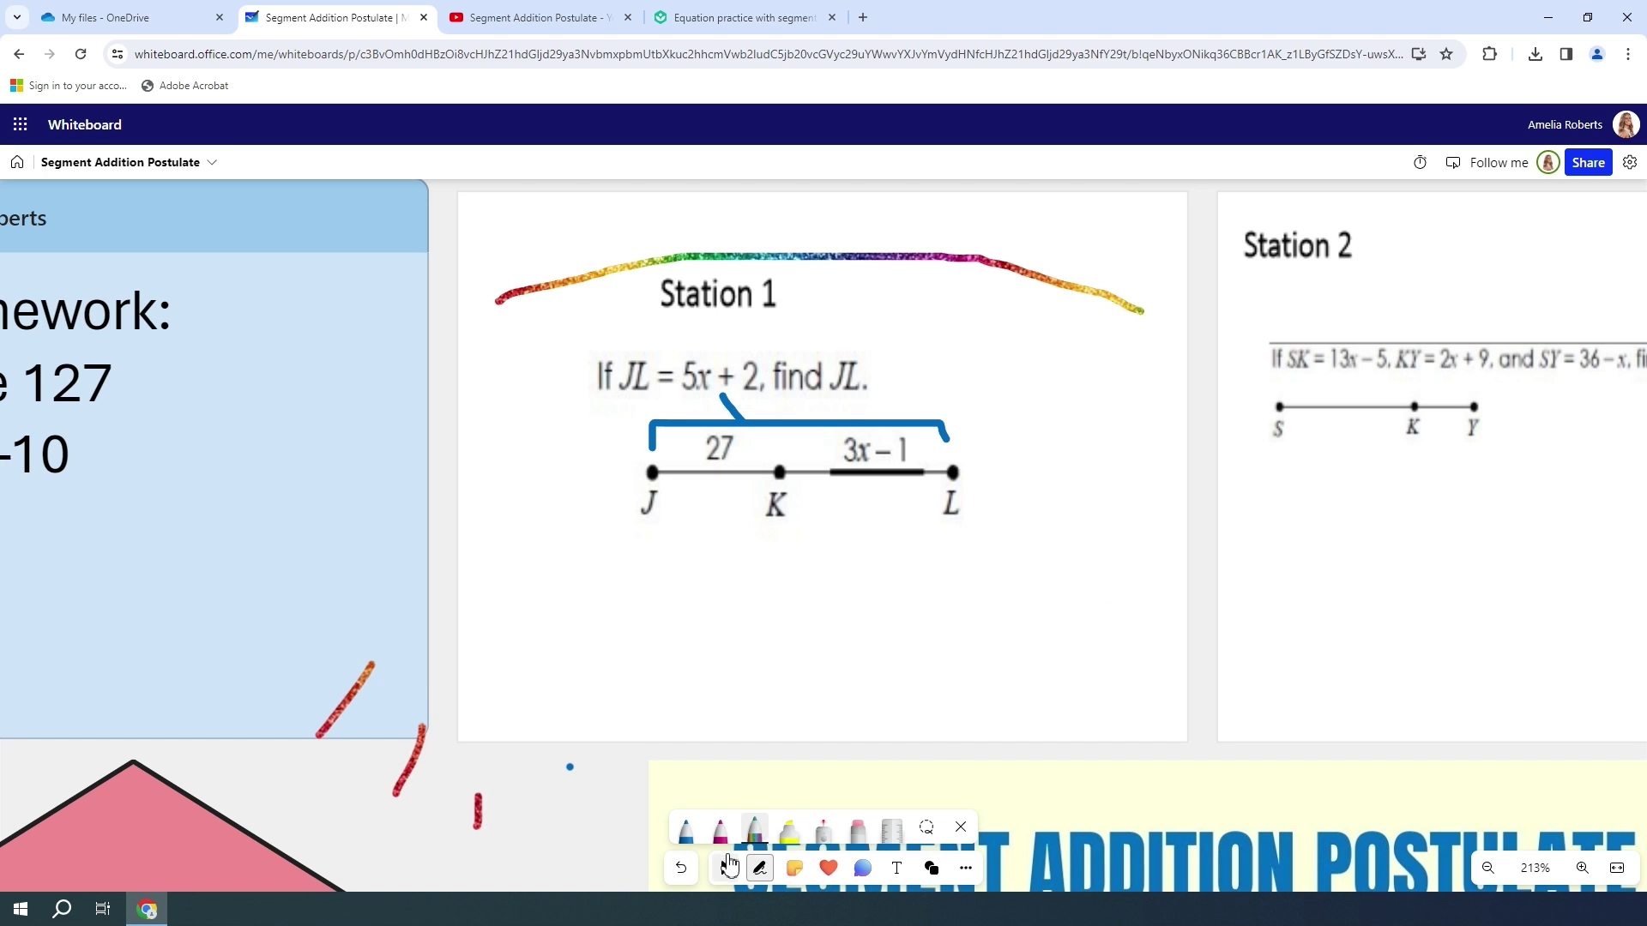
# Bring the A–B–C line into view and handwrite AC in magenta on the AB+BC= blank
pyautogui.click(725, 869)
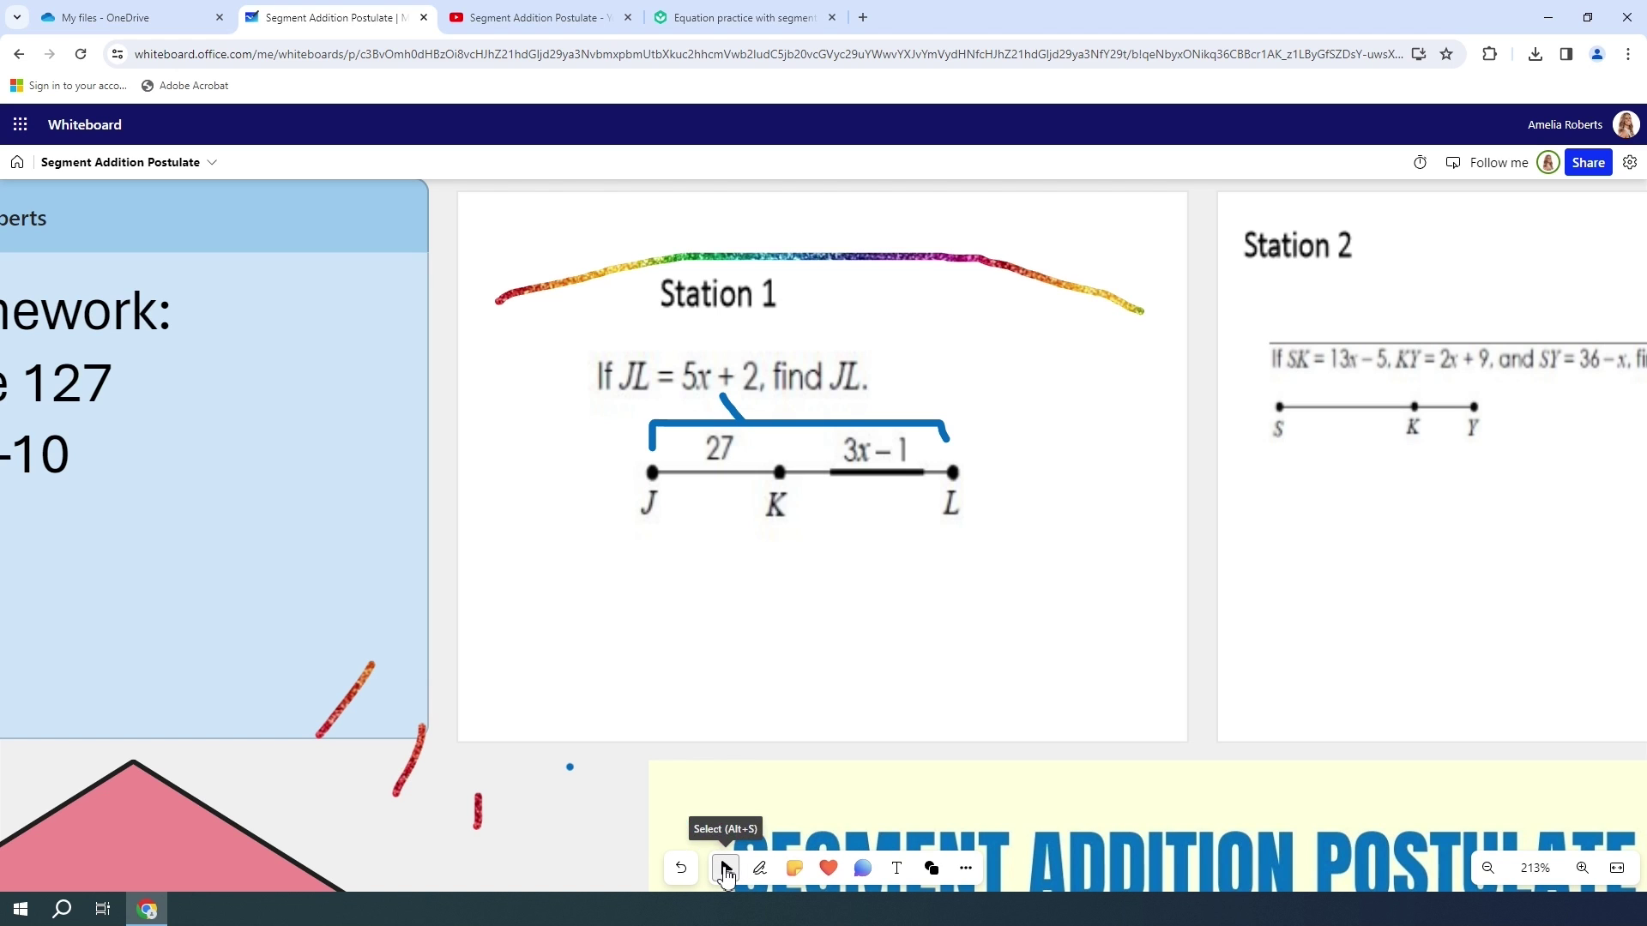
pyautogui.moveTo(614, 831); pyautogui.dragTo(499, 360)
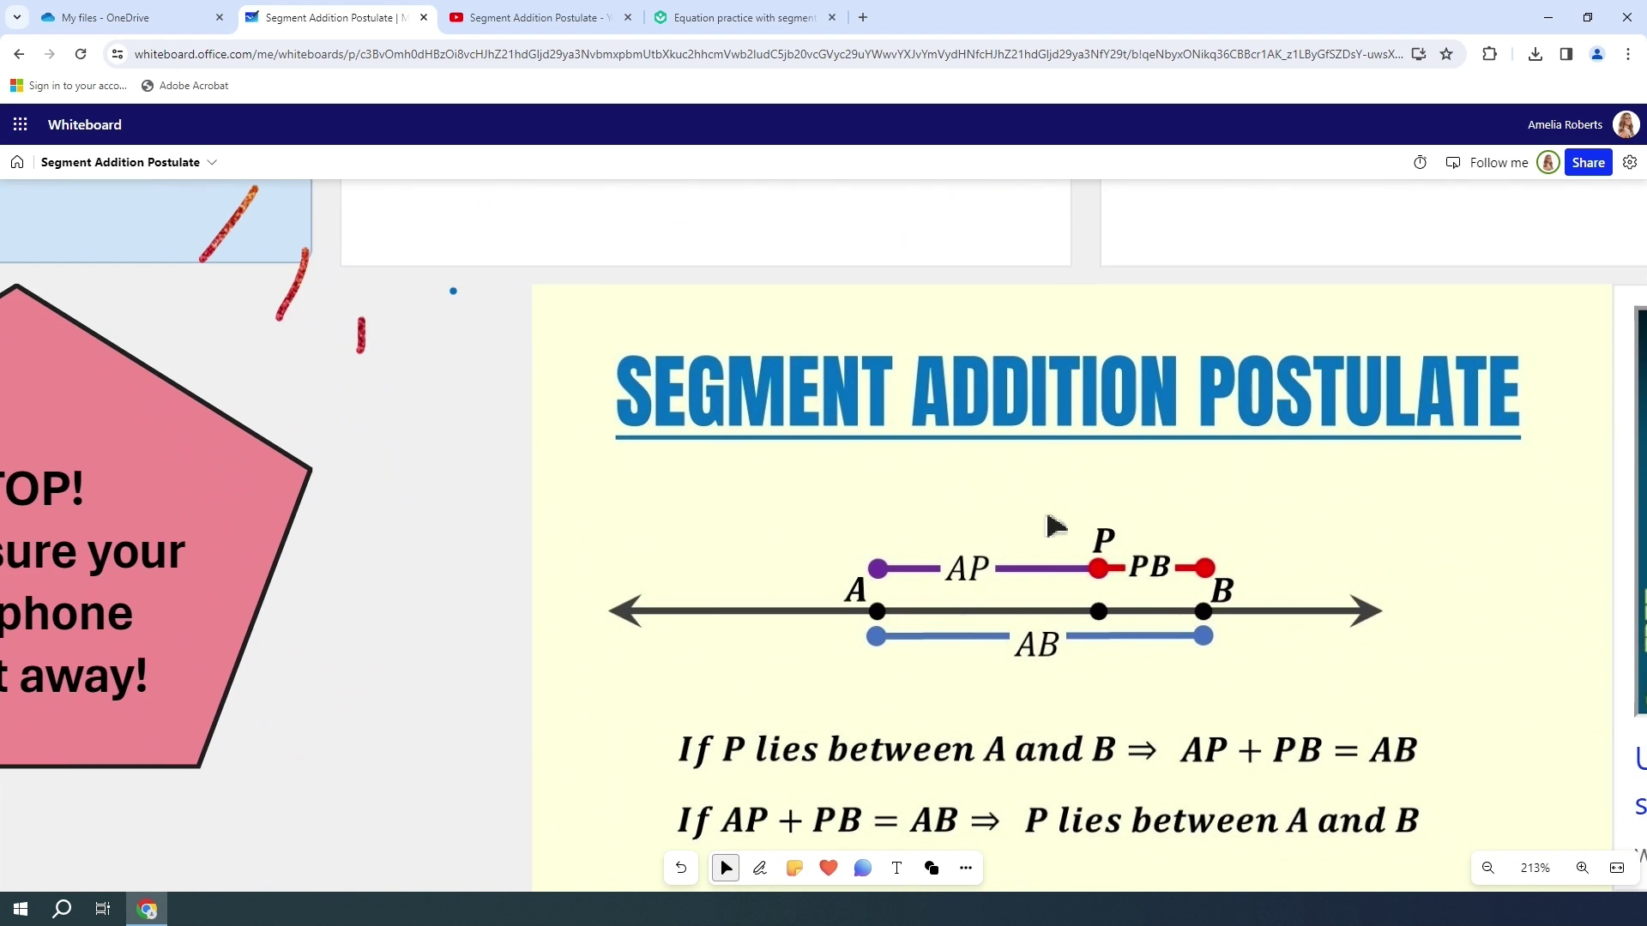
pyautogui.scroll(-3, 1054, 524)
pyautogui.moveTo(1274, 828); pyautogui.dragTo(1074, 333)
pyautogui.click(851, 474)
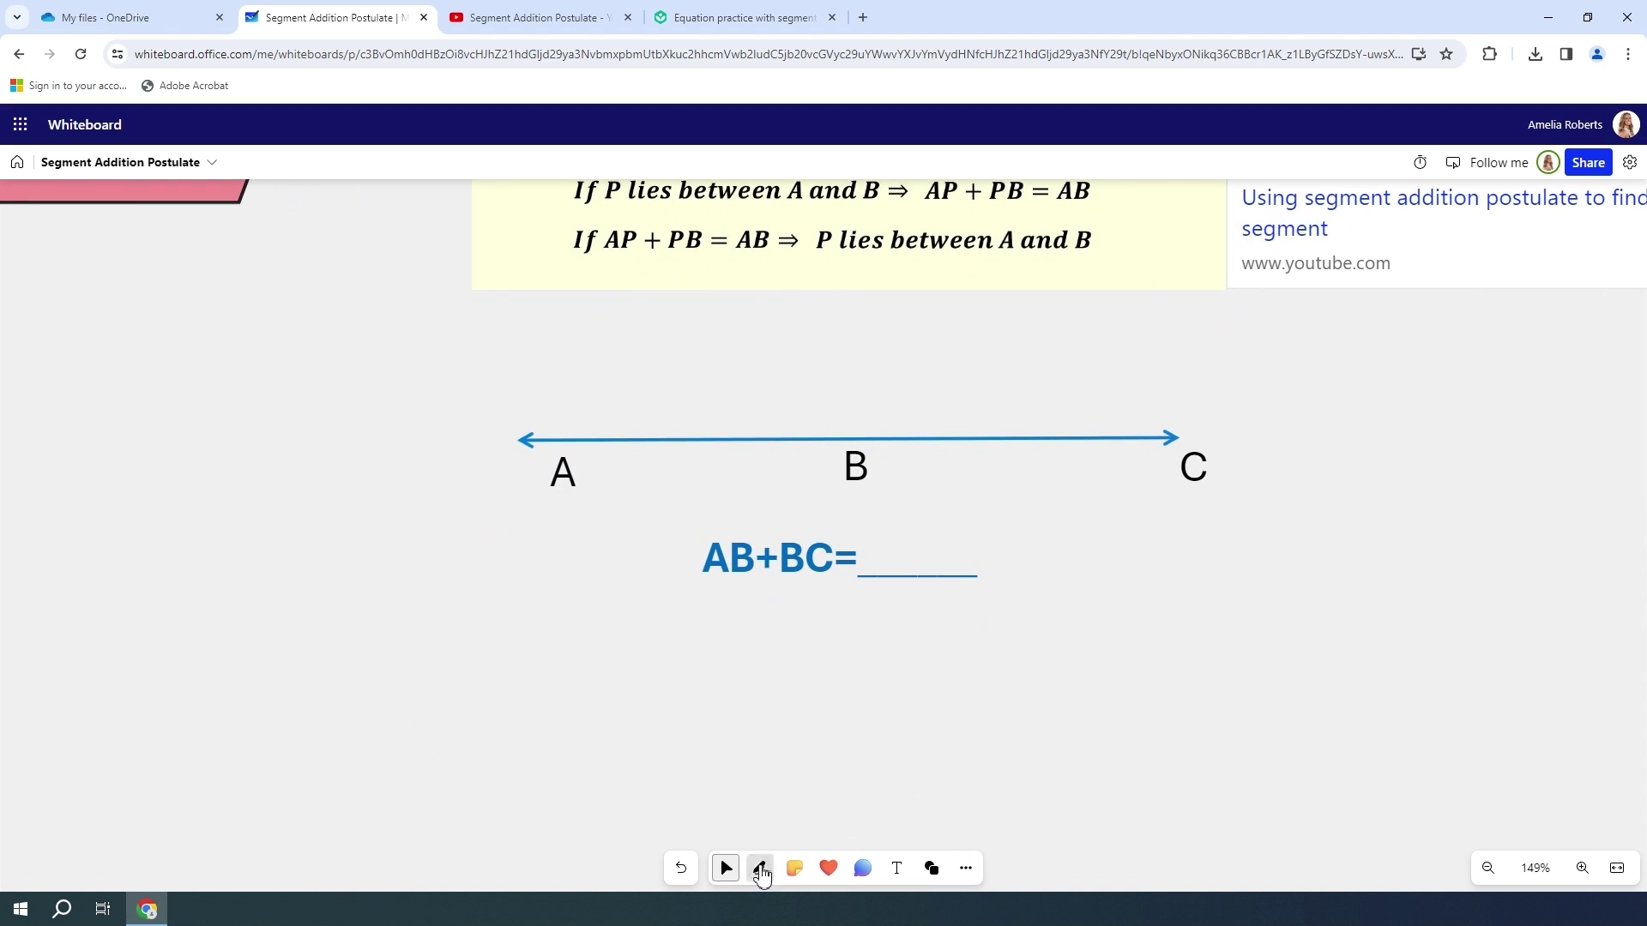
pyautogui.click(752, 871)
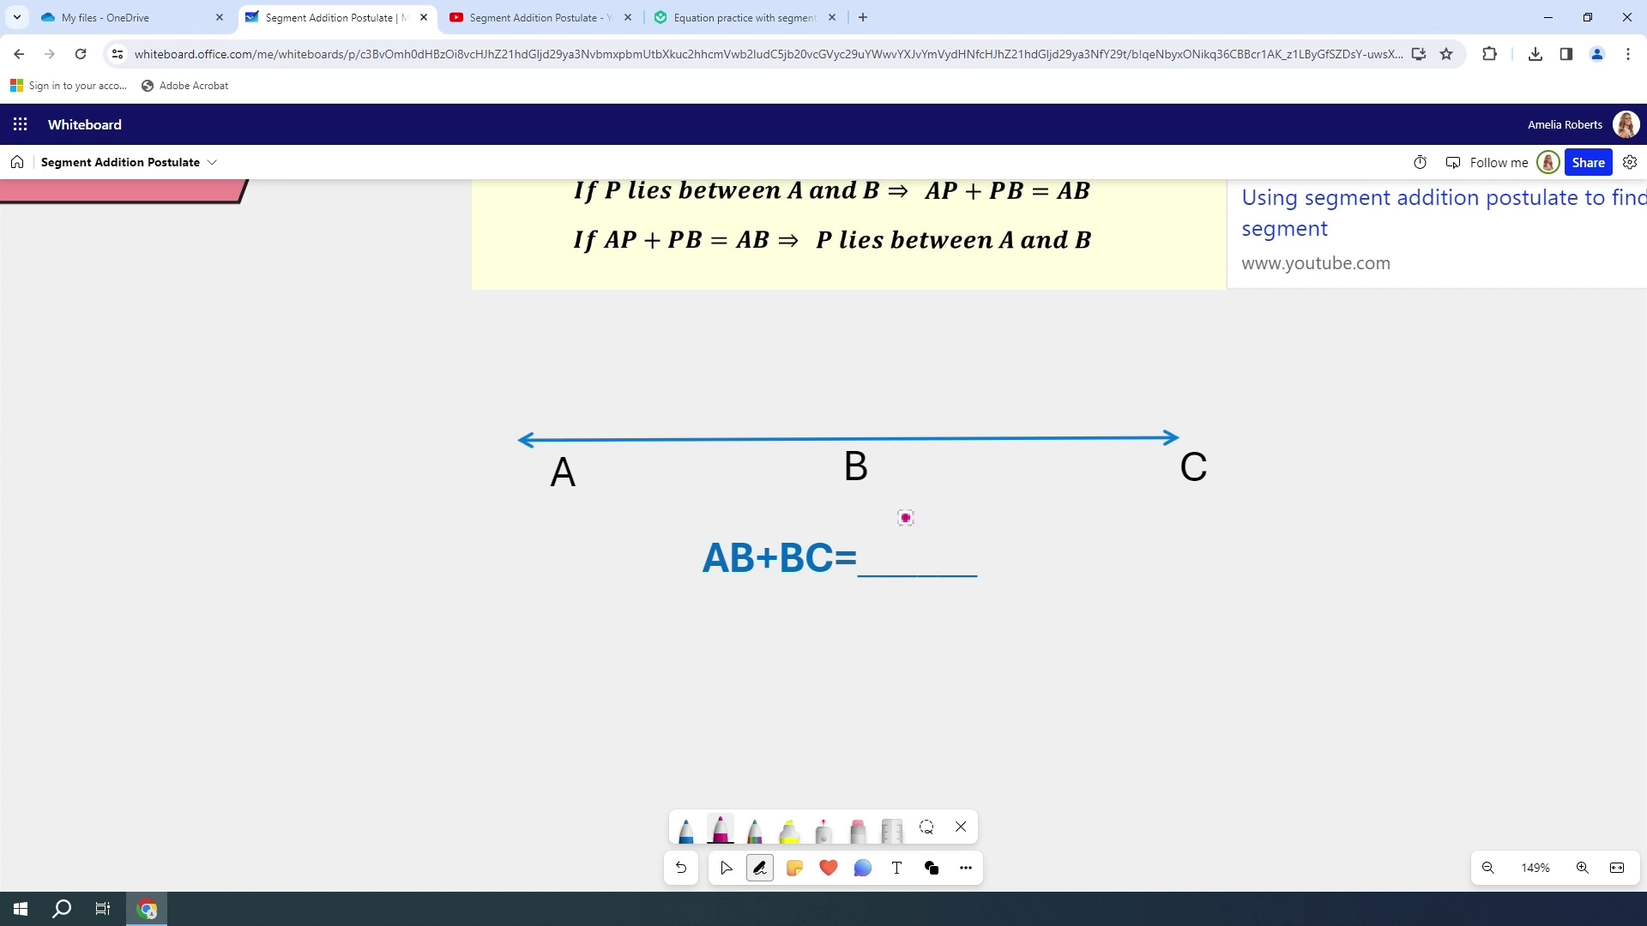
pyautogui.moveTo(906, 520)
pyautogui.mouseDown()
pyautogui.moveTo(879, 561)
pyautogui.moveTo(915, 543)
pyautogui.moveTo(921, 562)
pyautogui.moveTo(963, 559)
pyautogui.mouseUp()
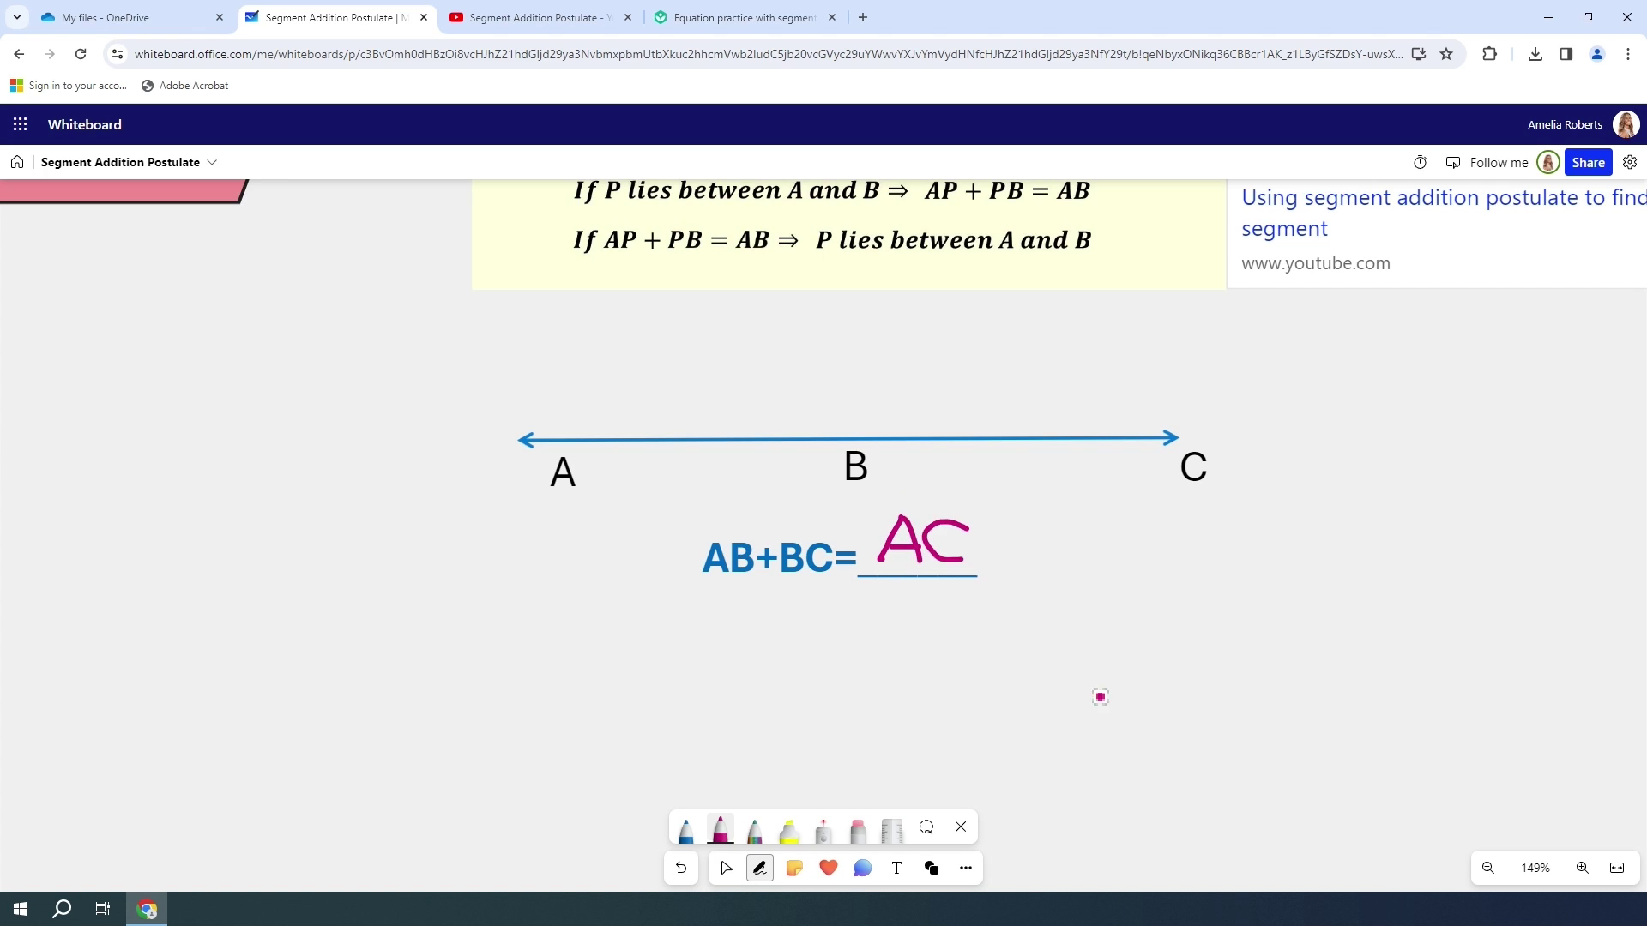